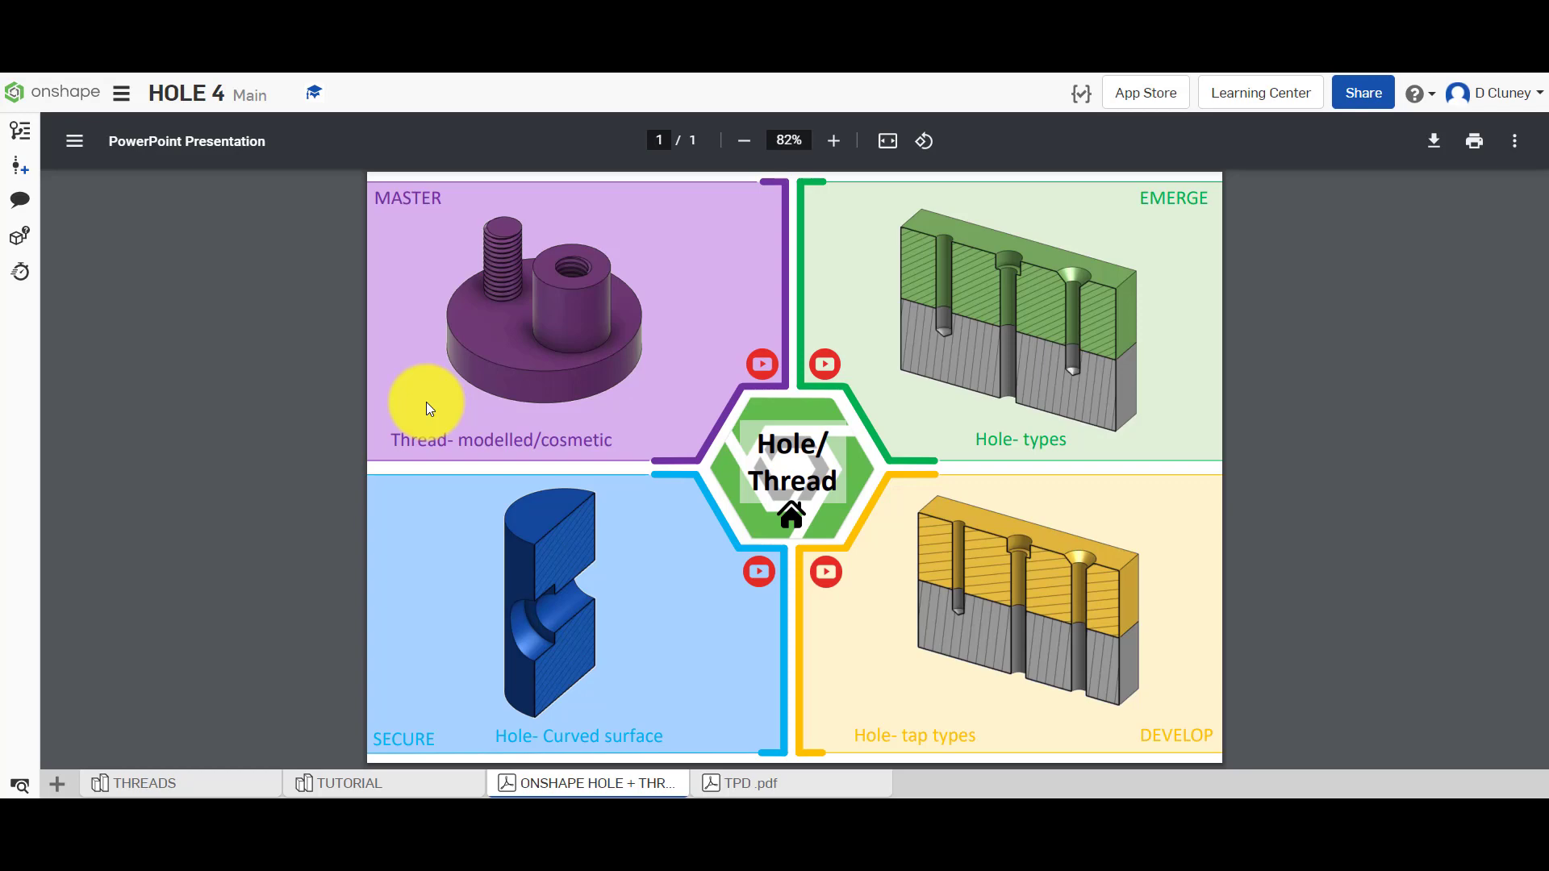
Switch to the THREADS part studio and look through the available custom features for ThreadCreator.
click(426, 402)
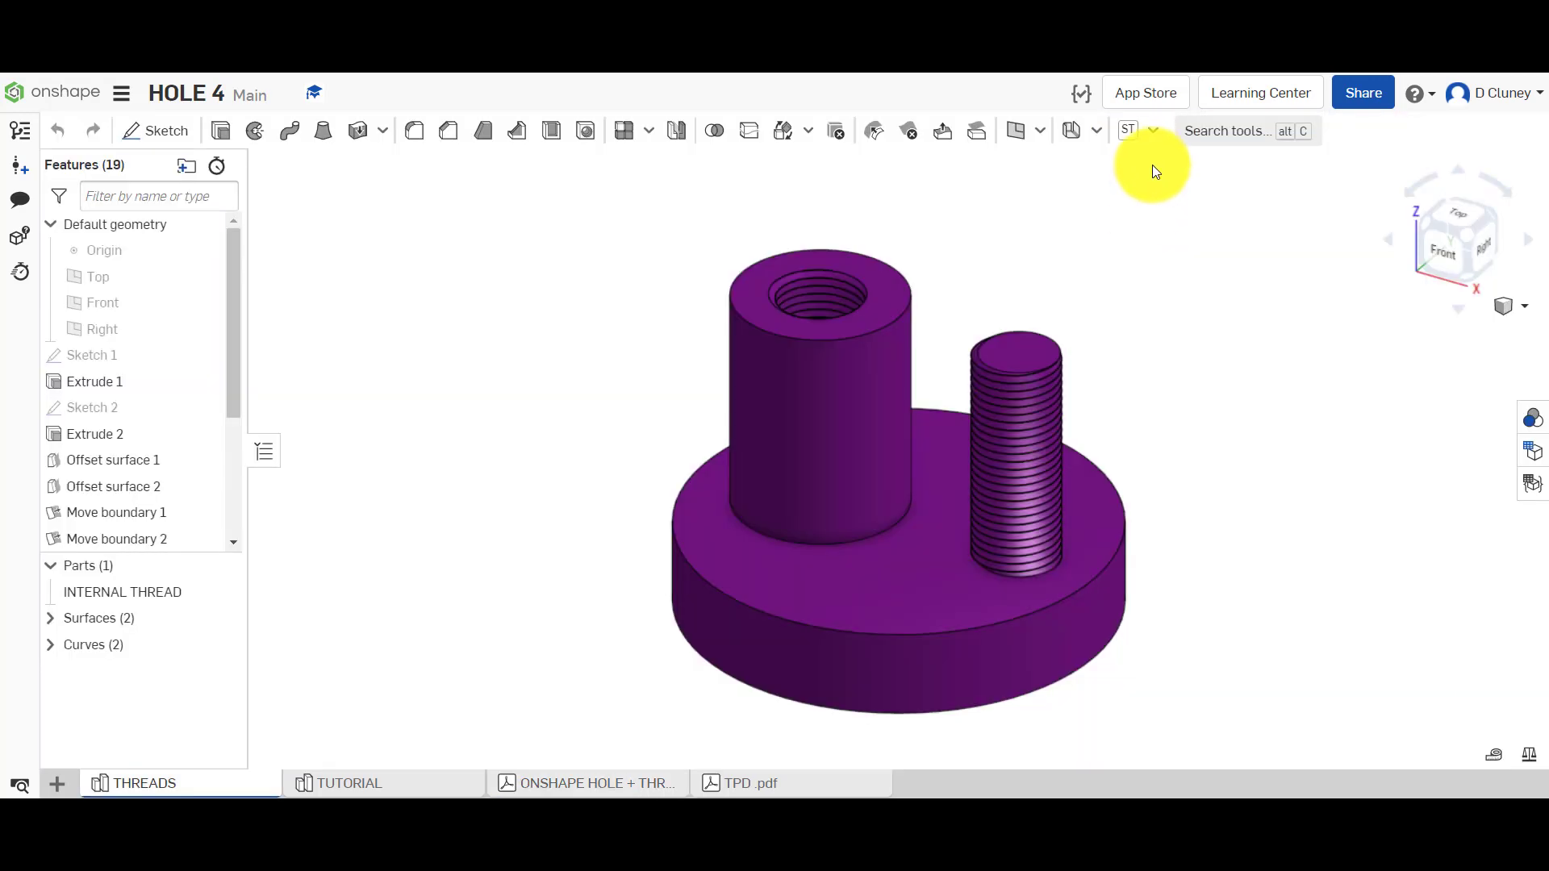
click(1158, 134)
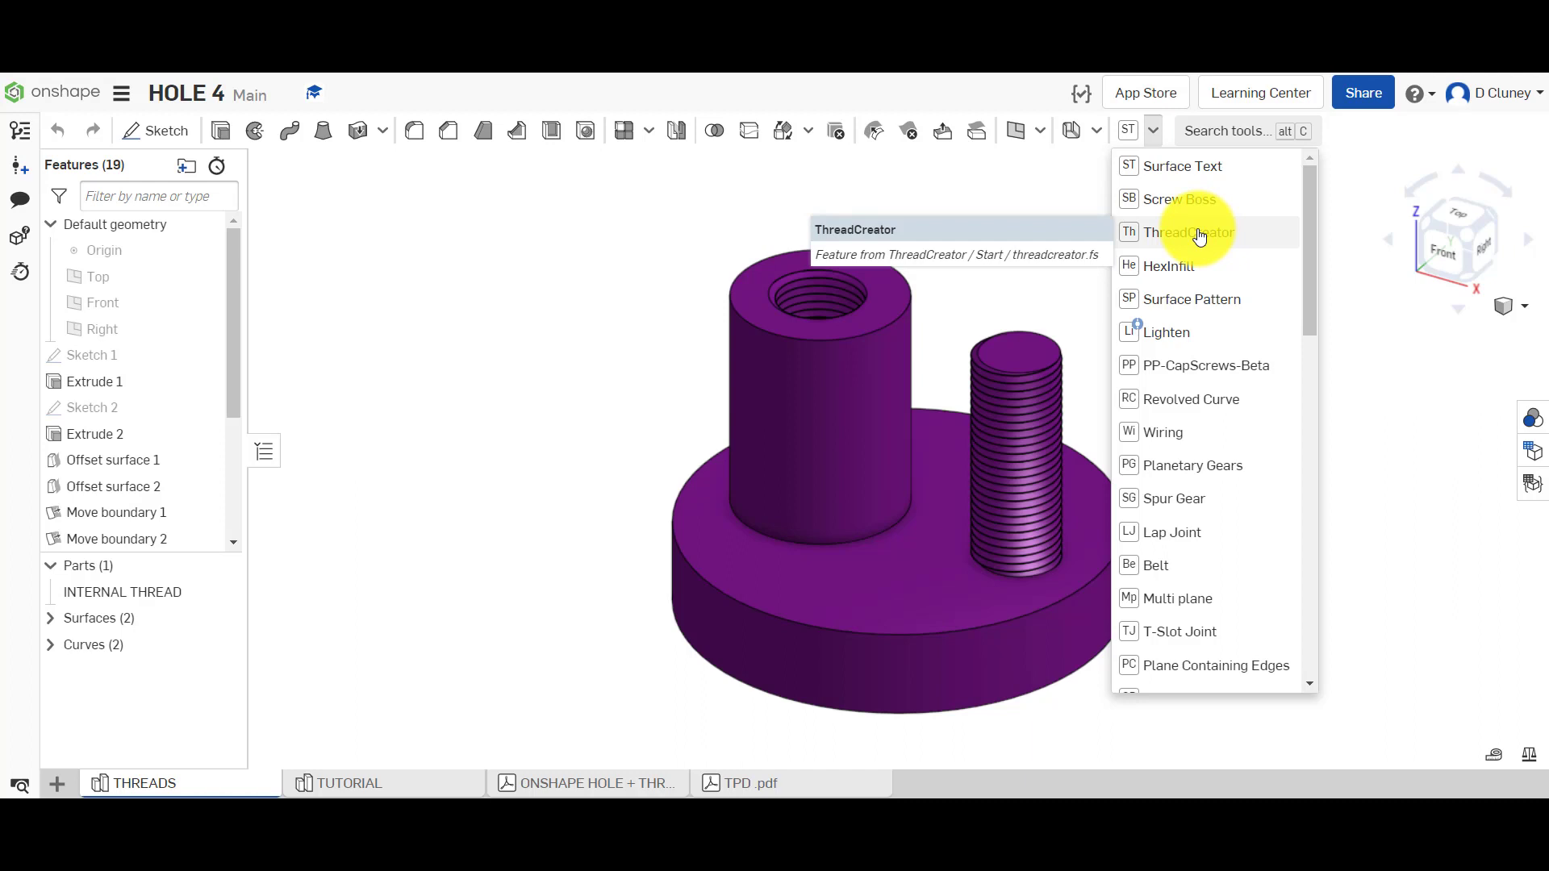
click(554, 262)
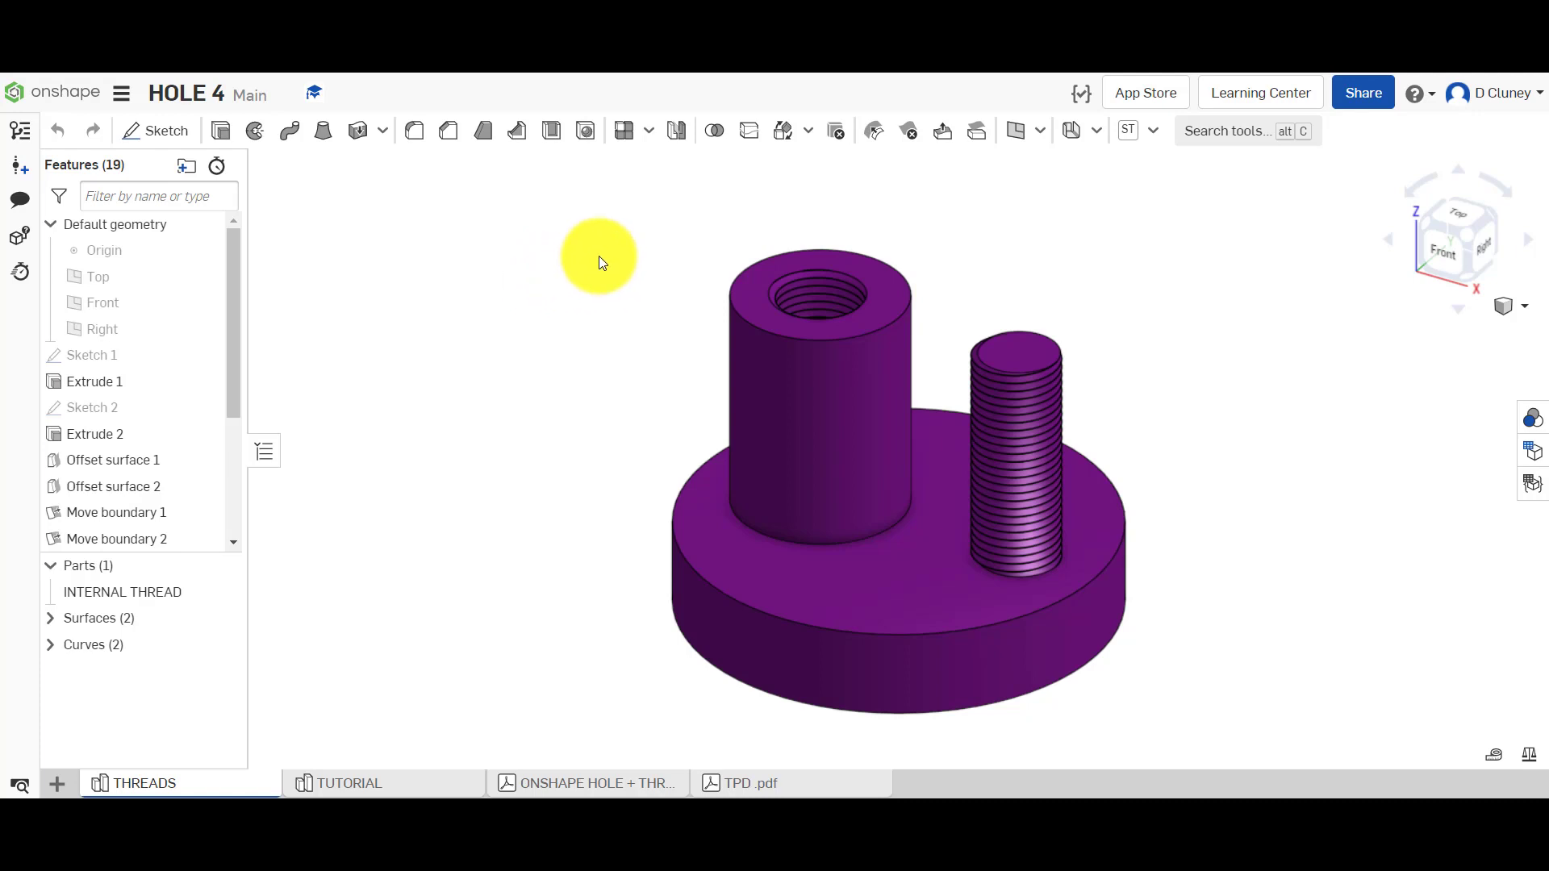
Roll the THREADS feature history to just after Offset surface 2 and show the EXTERNAL and INTERNAL surfaces.
mouse_move(237, 392)
mouse_down()
mouse_move(239, 560)
mouse_move(192, 384)
mouse_move(175, 221)
mouse_move(176, 326)
mouse_up()
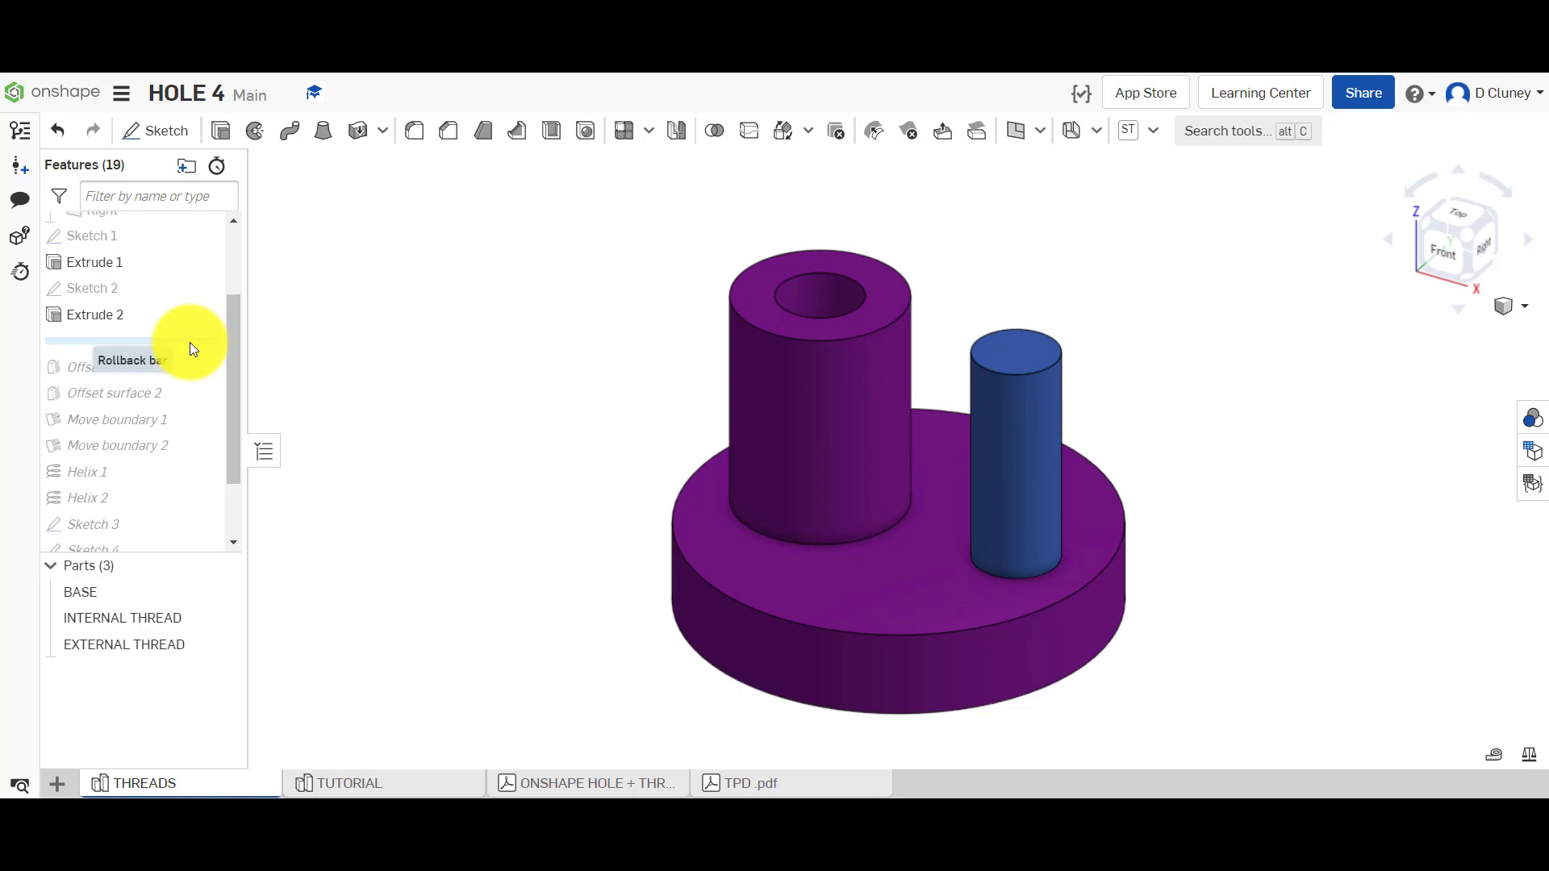
drag(190, 342, 190, 379)
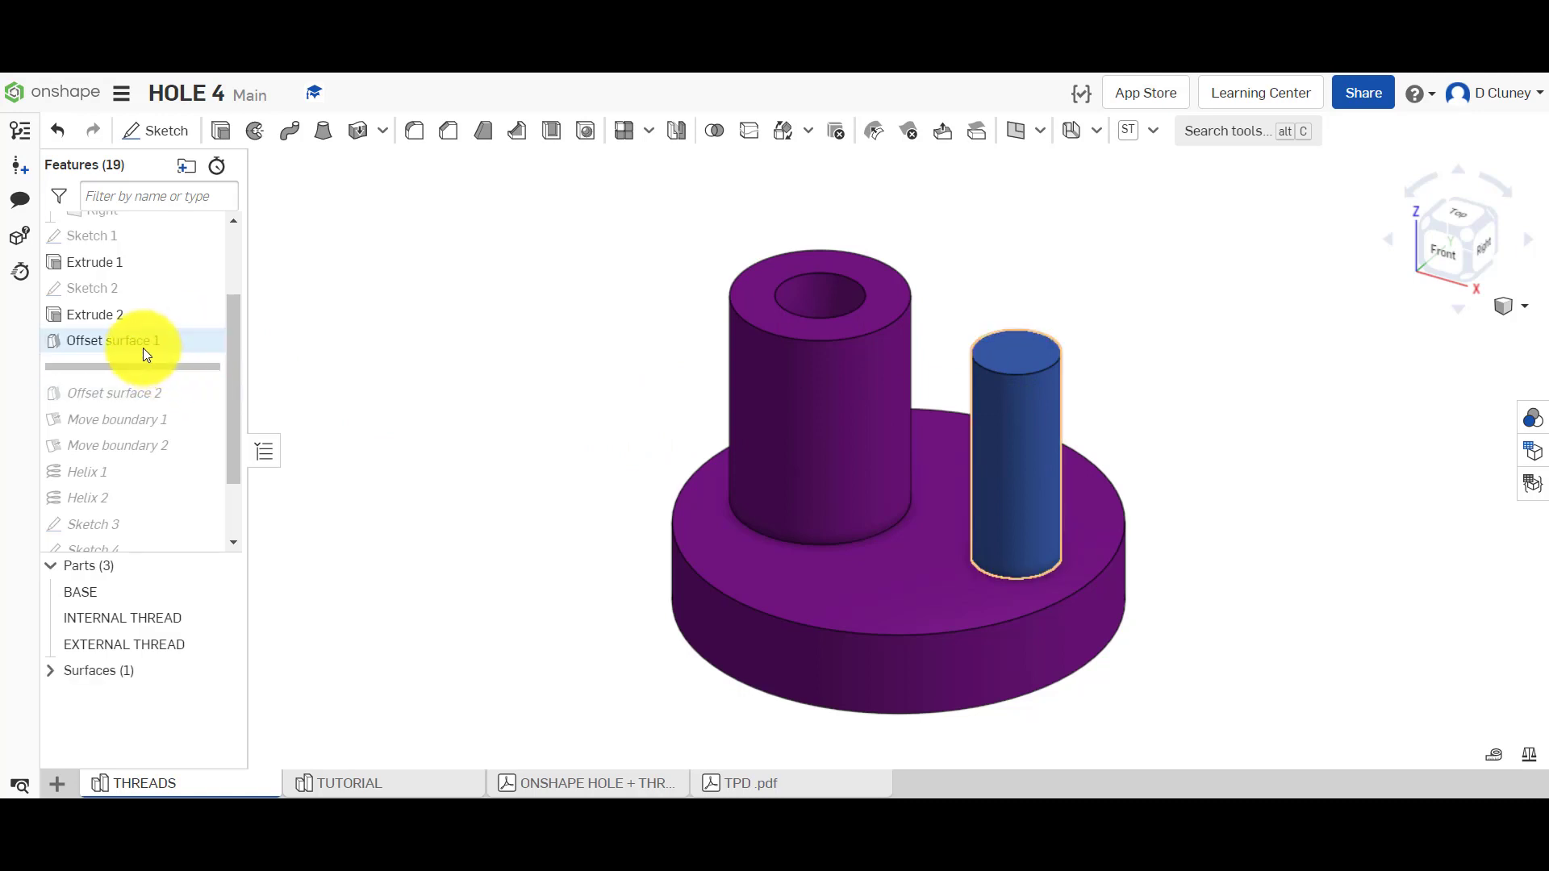
click(51, 671)
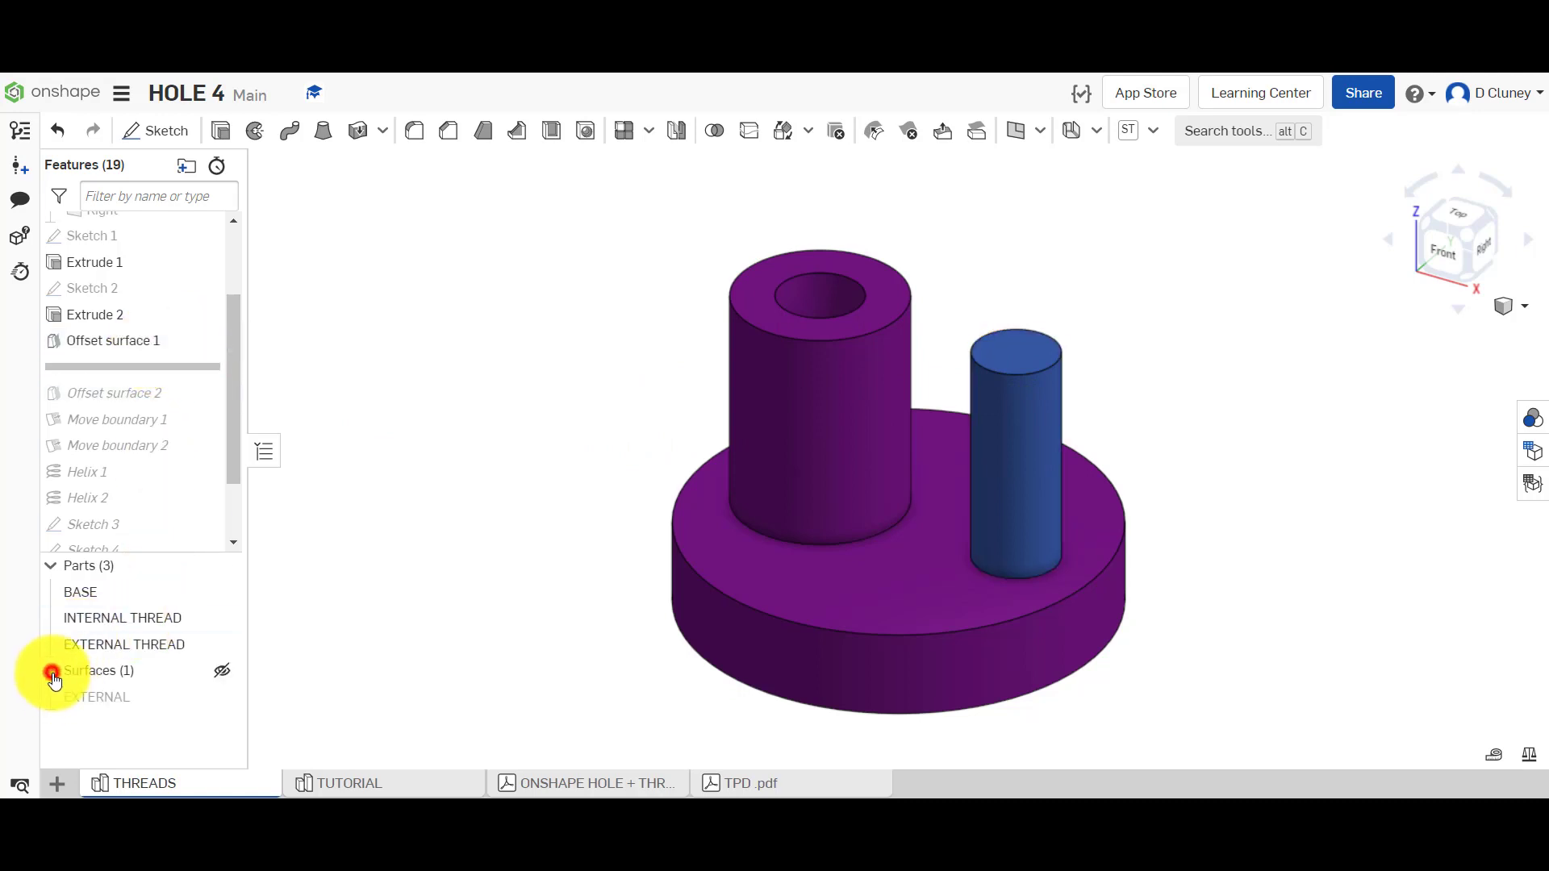
click(226, 700)
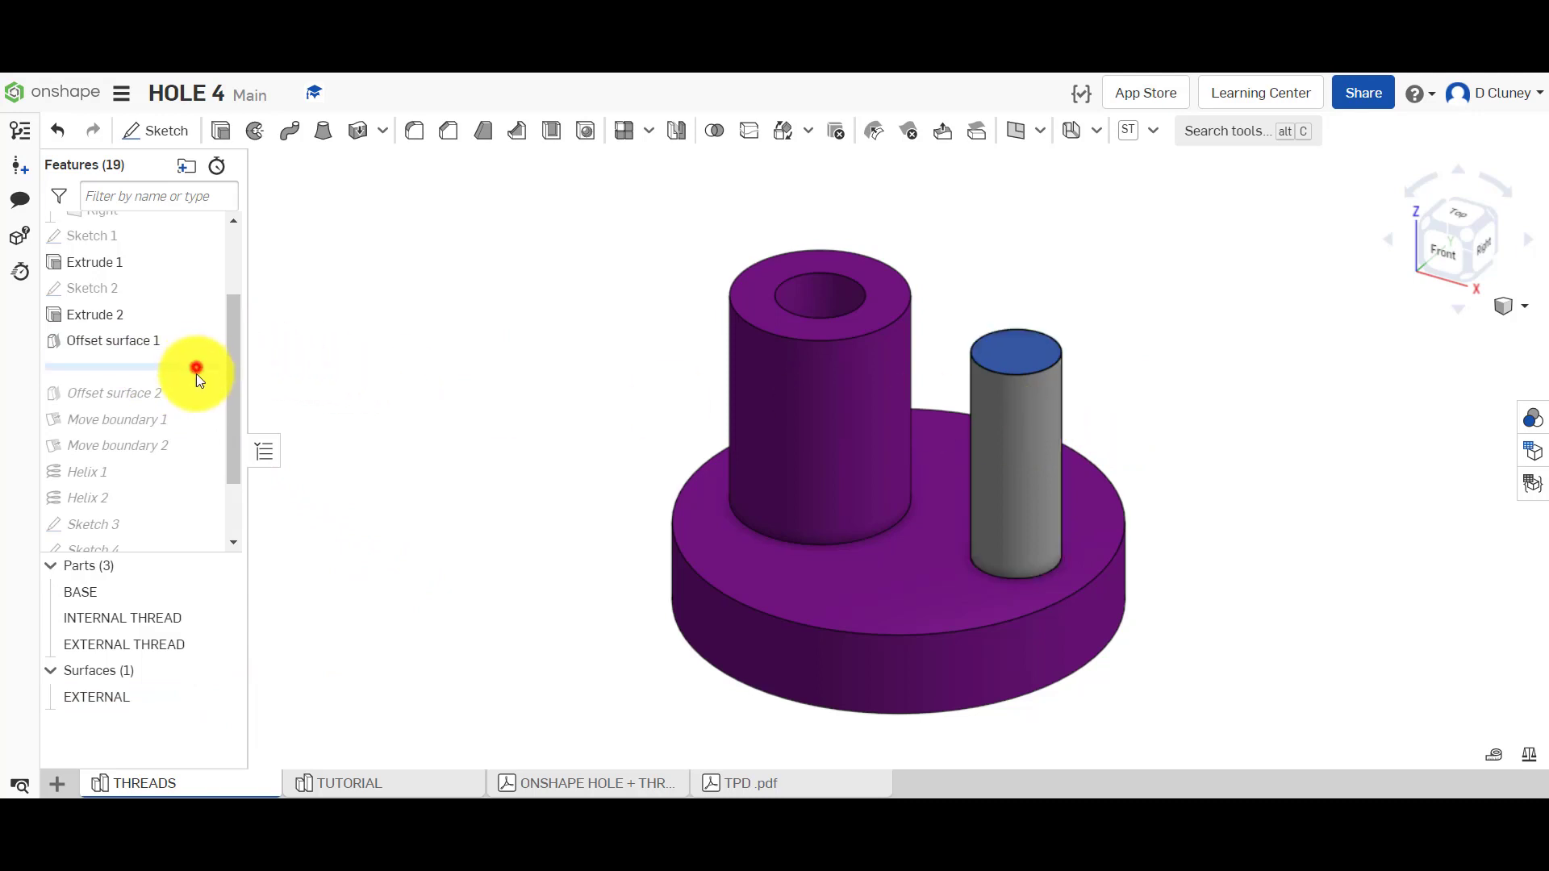
drag(196, 374, 196, 410)
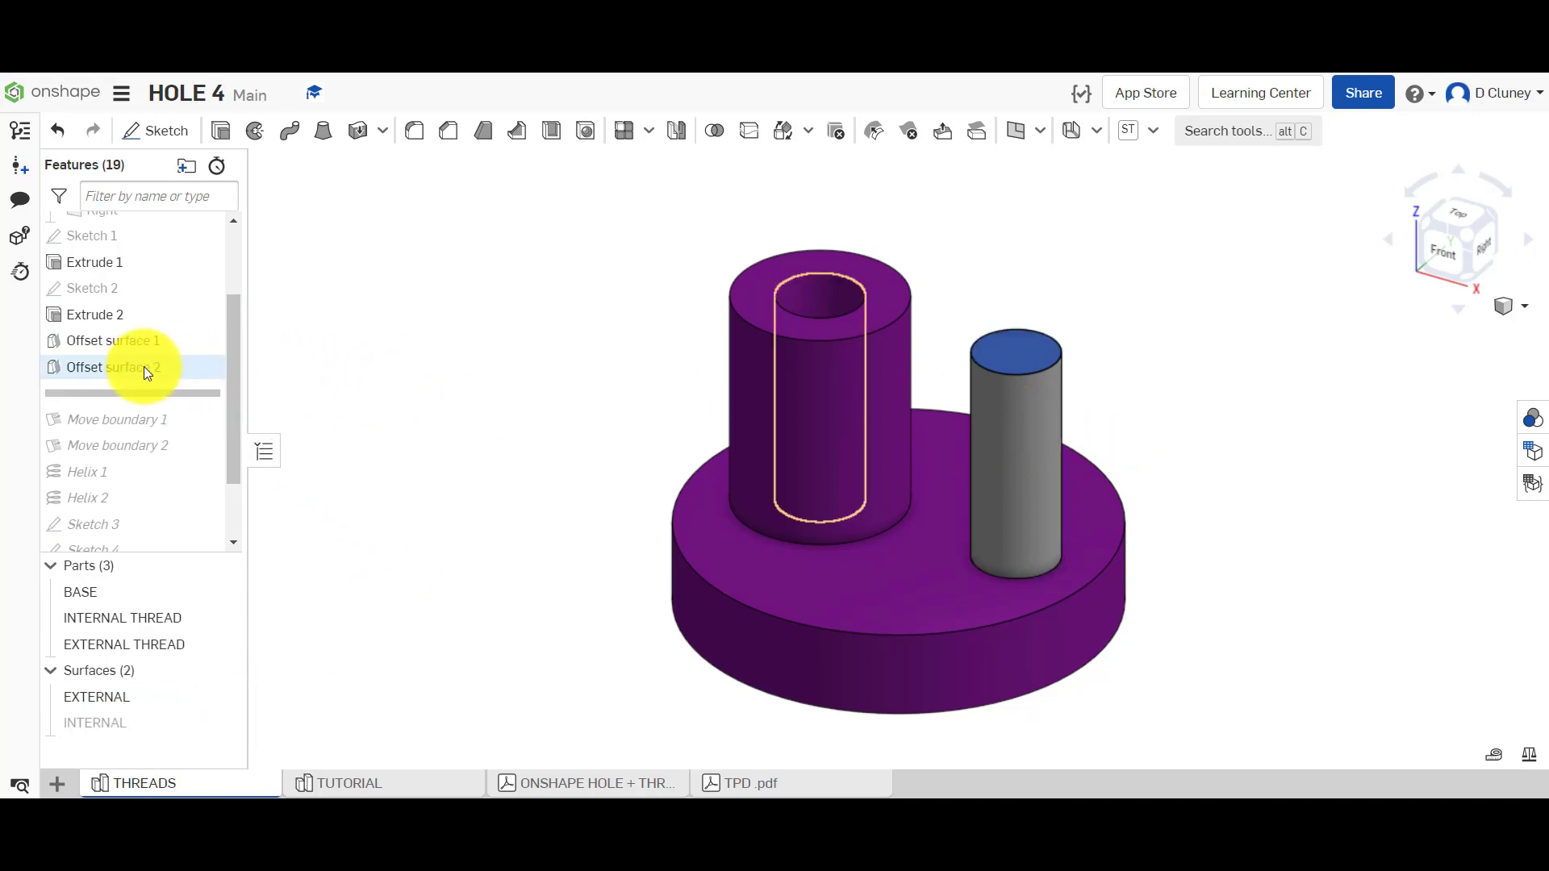
click(225, 724)
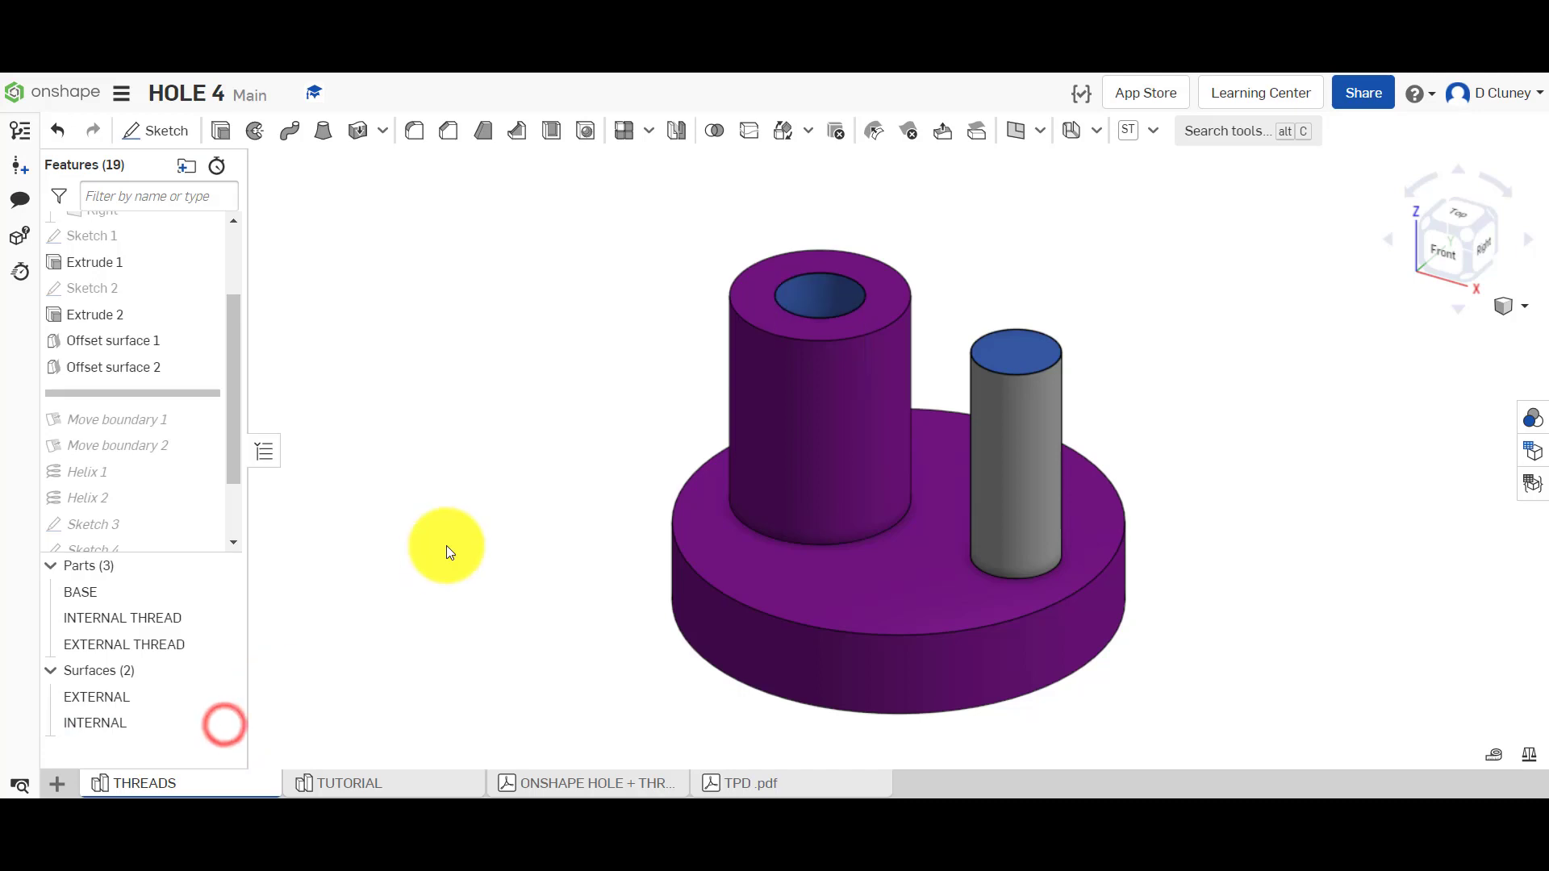
In the TUTORIAL part studio, create a 0 mm offset surface from the solid pin's cylindrical face and name it EXTERNAL.
click(348, 784)
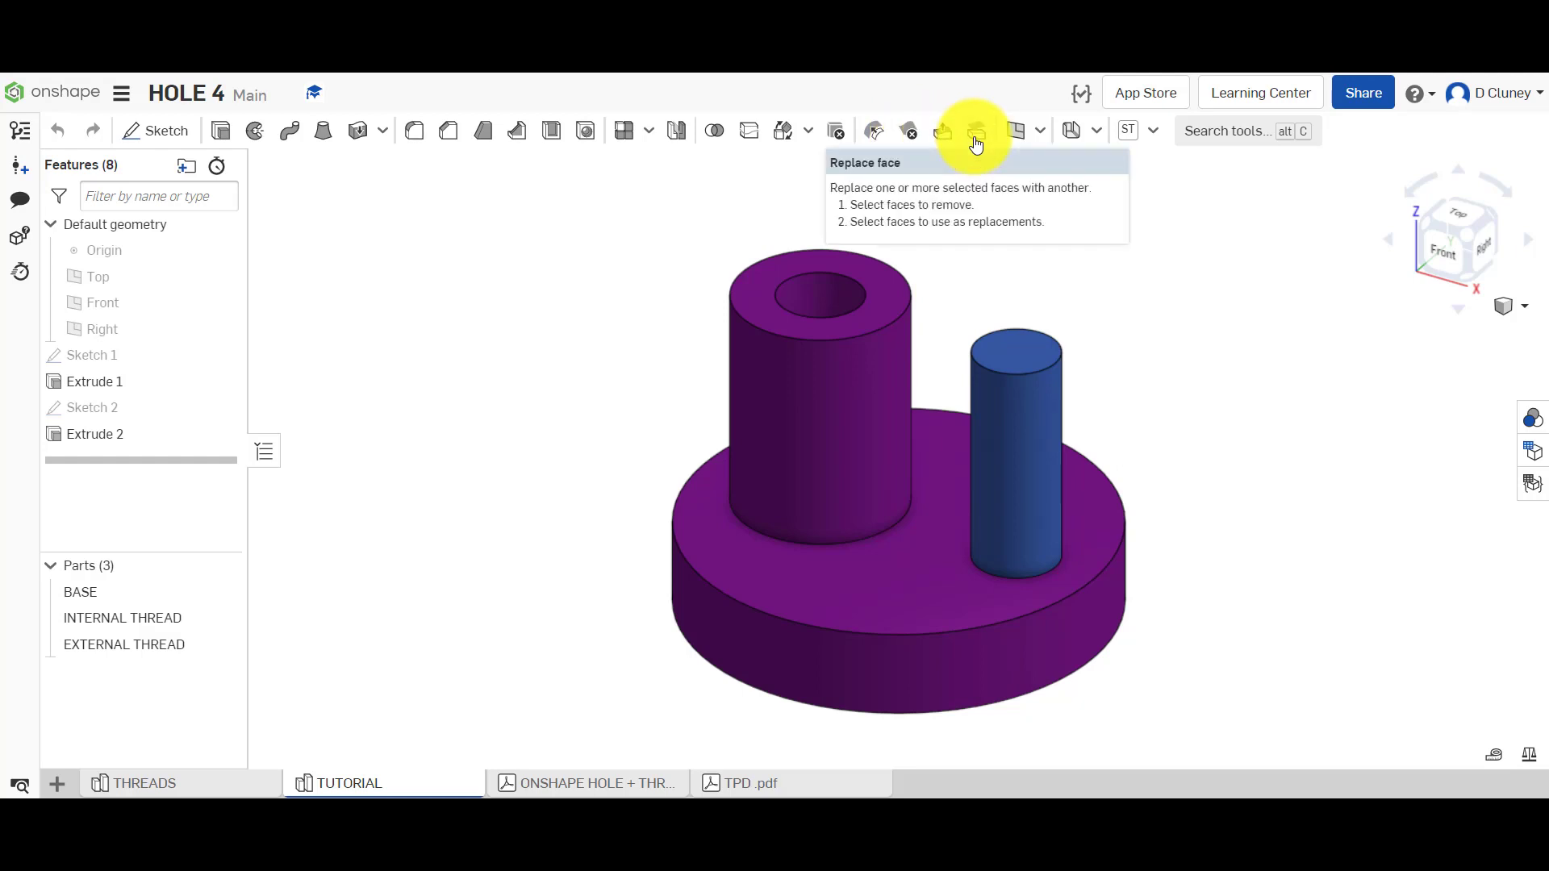
click(1042, 133)
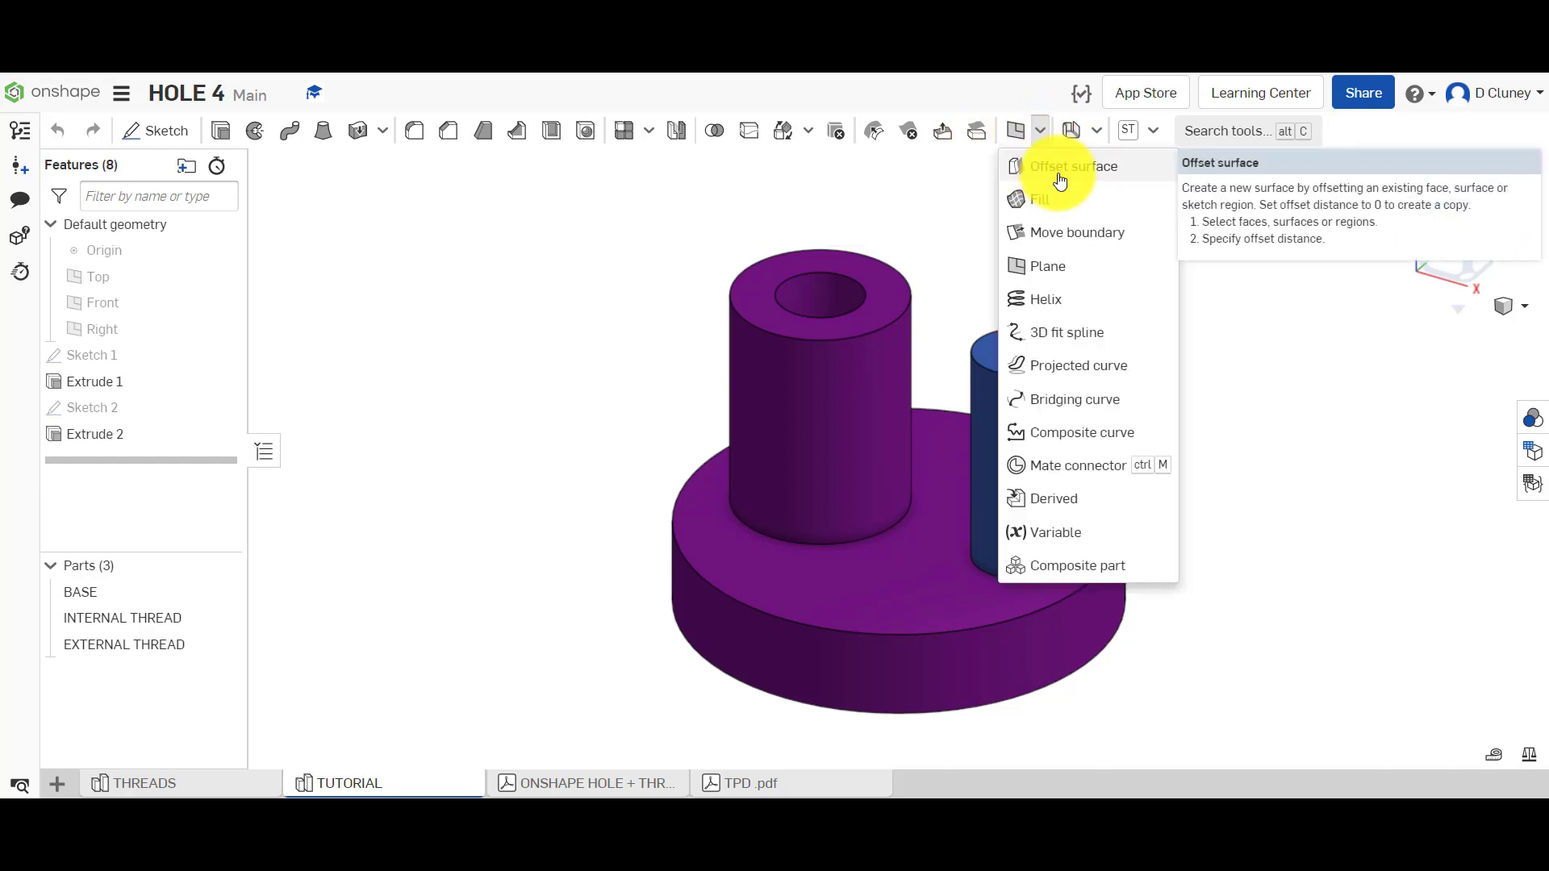
click(1059, 178)
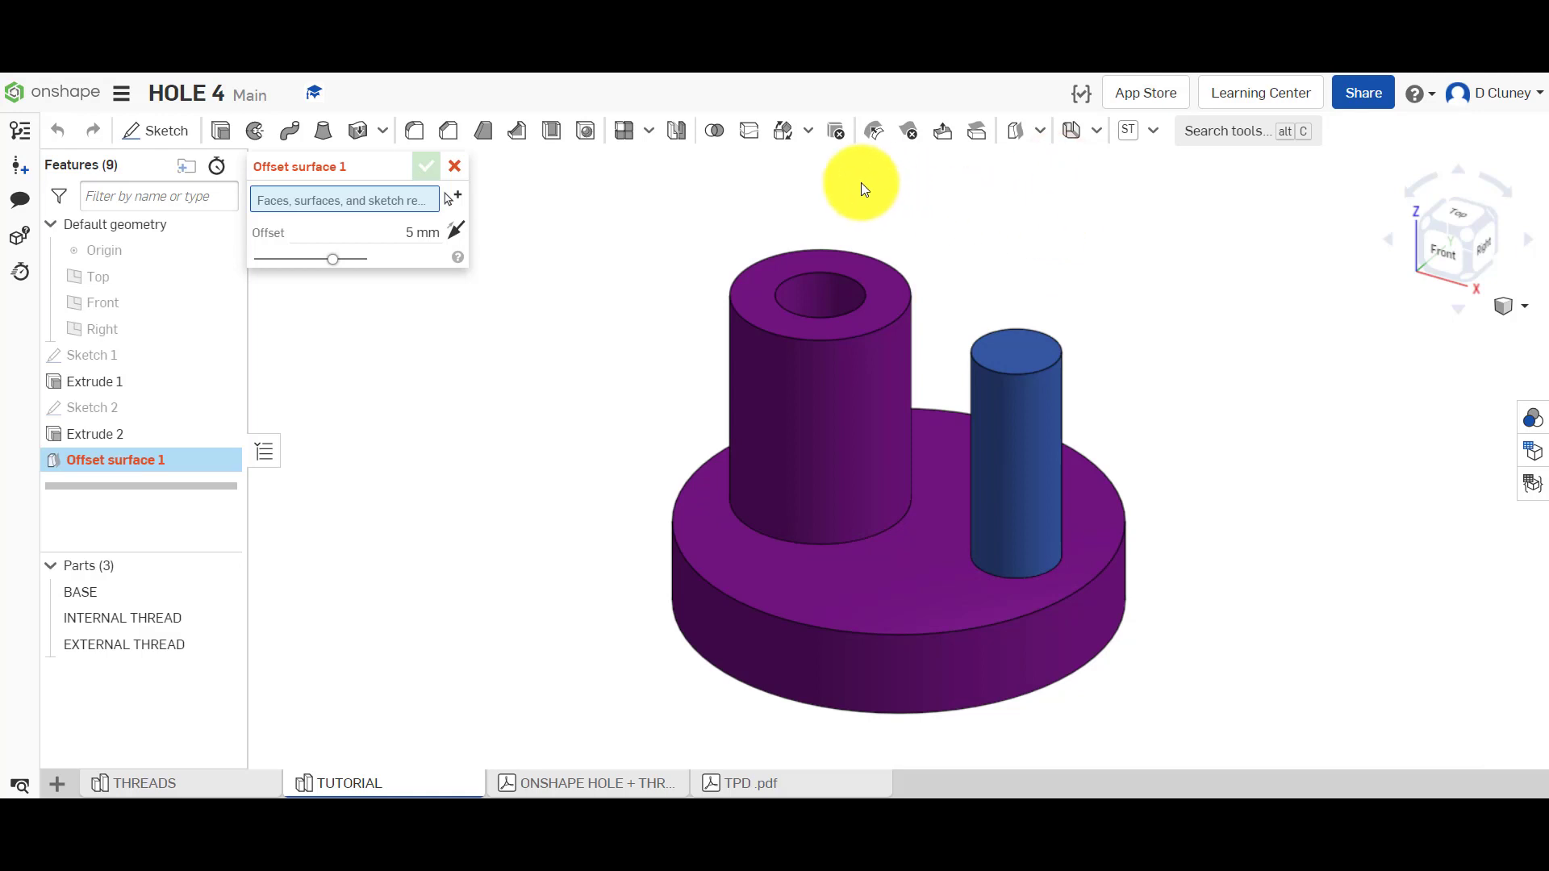
click(1044, 461)
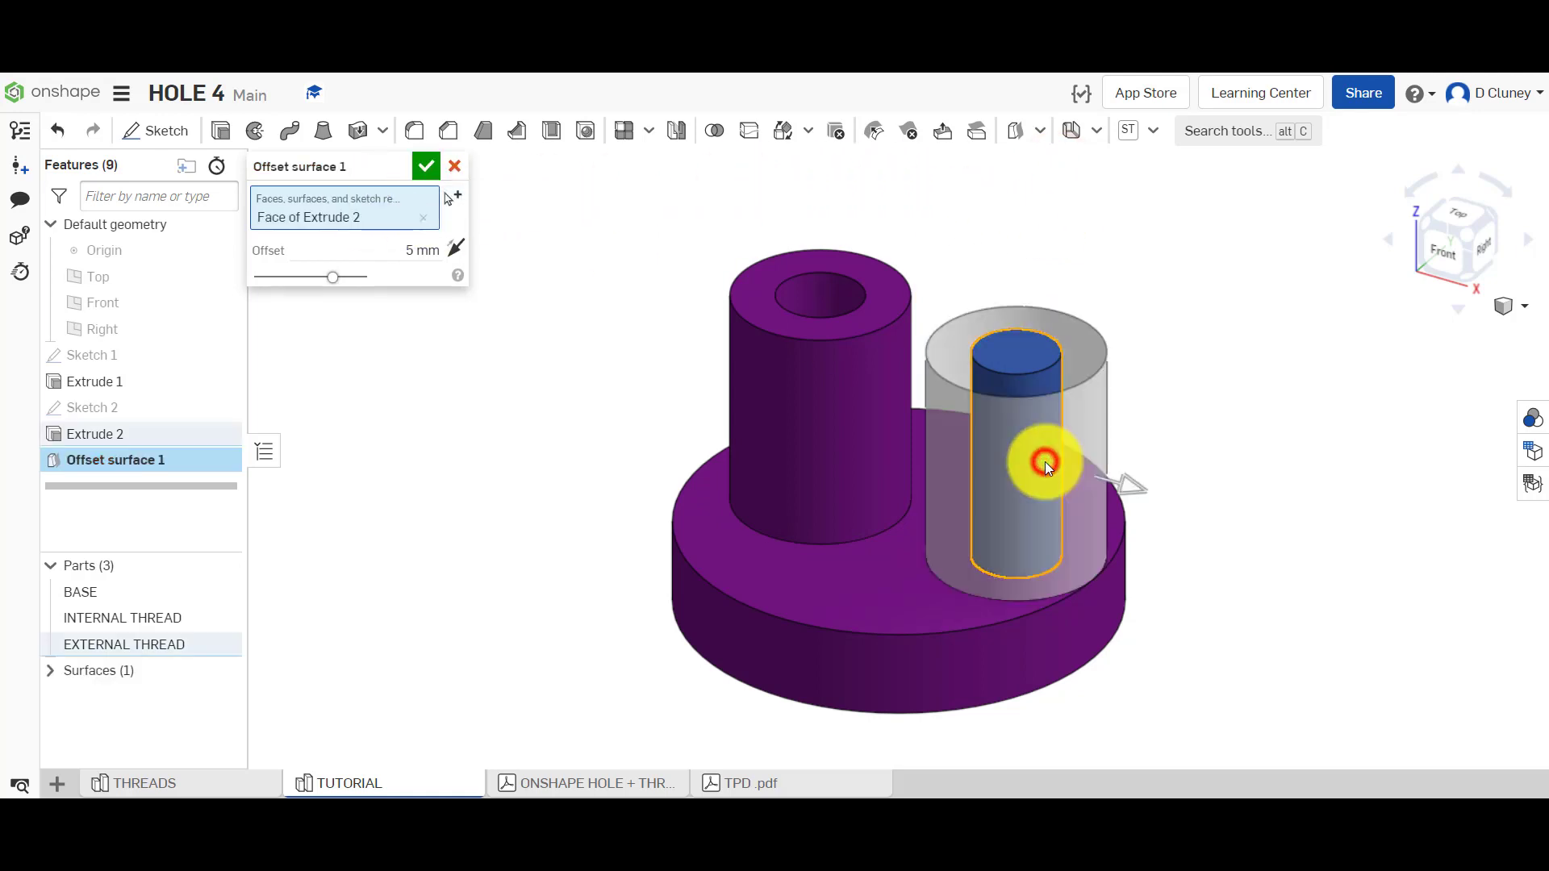
click(425, 253)
text(0)
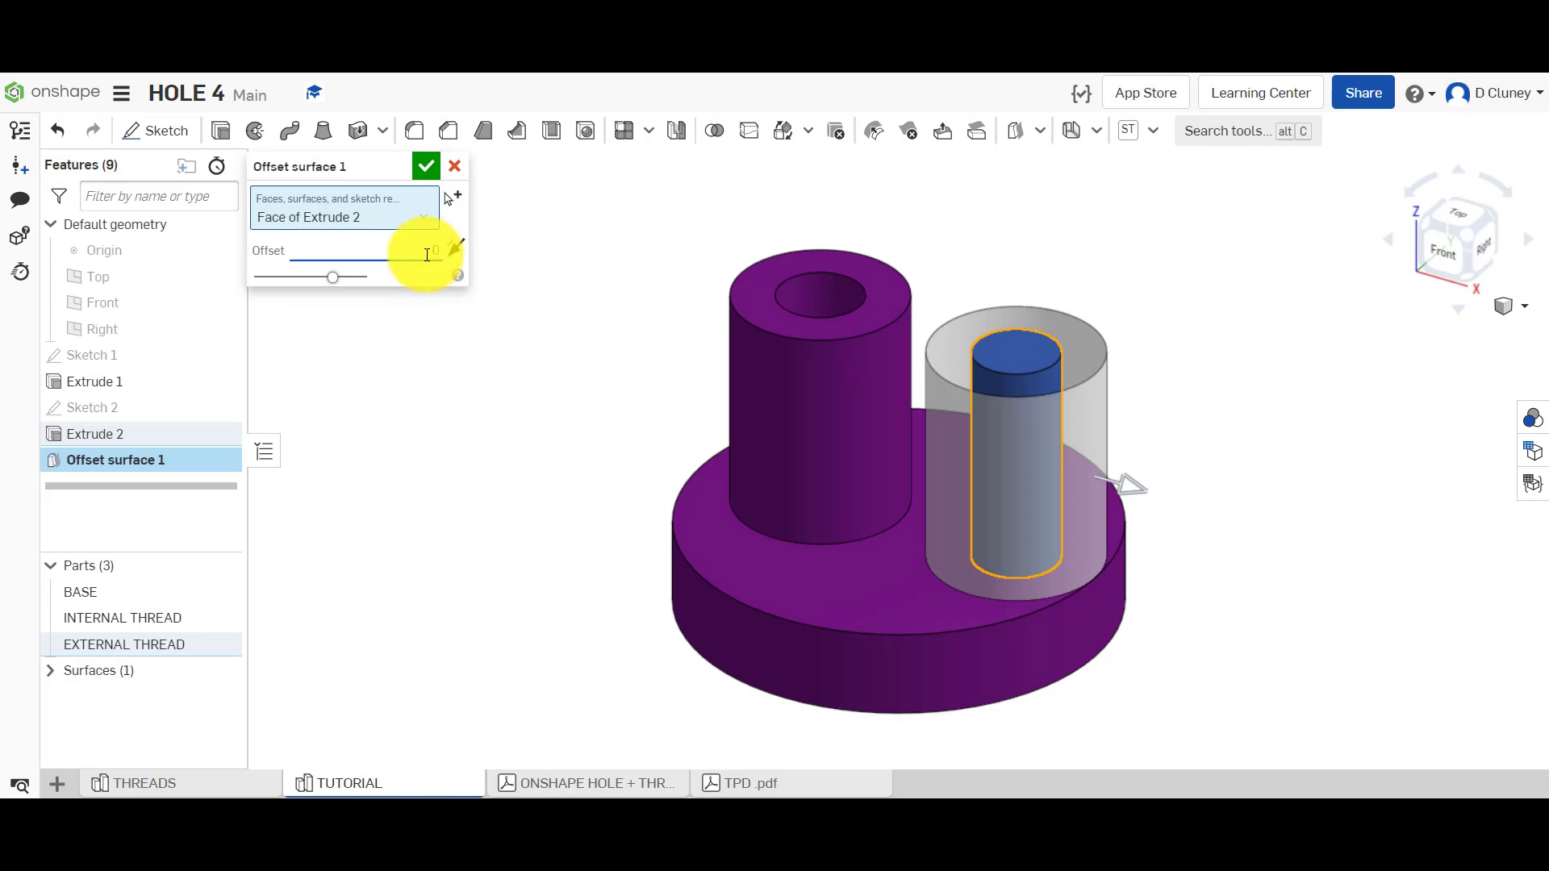
key(Return)
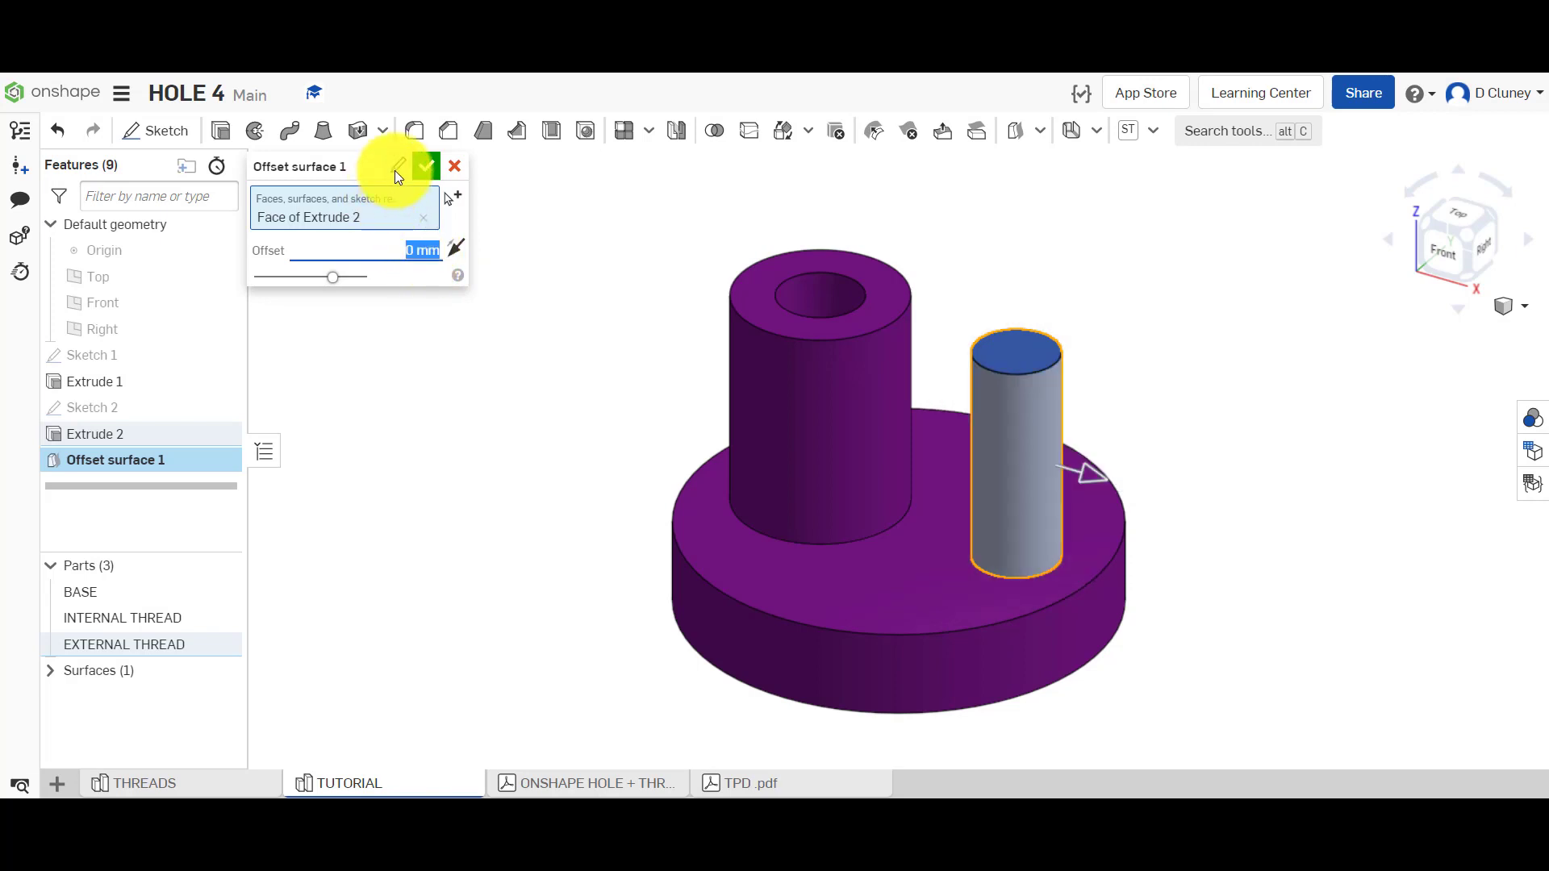
click(396, 168)
text(E)
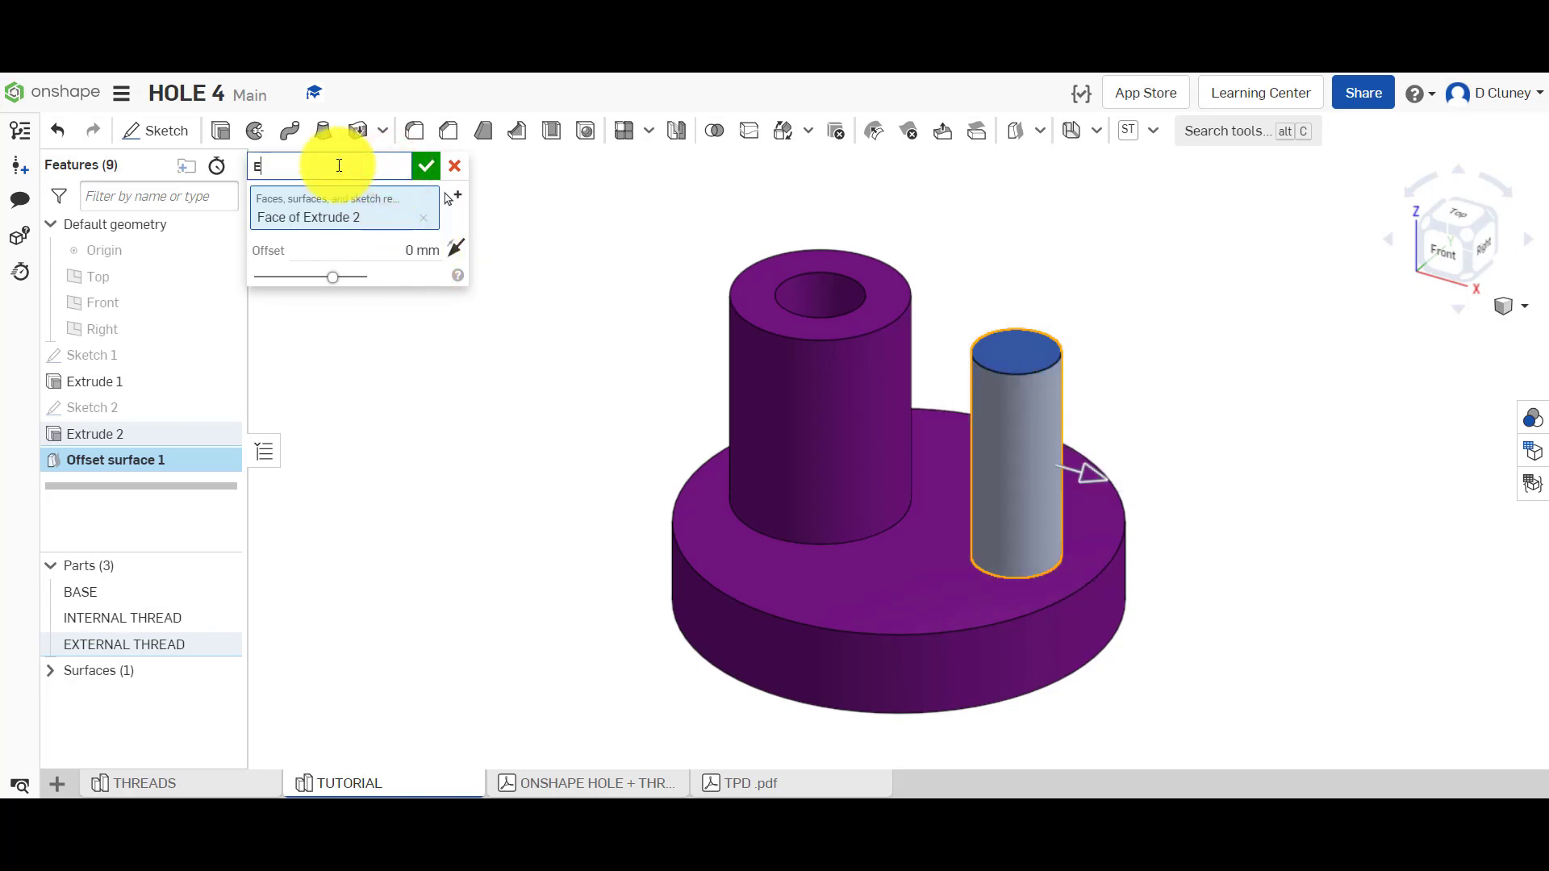
text(XTERNAL)
click(433, 171)
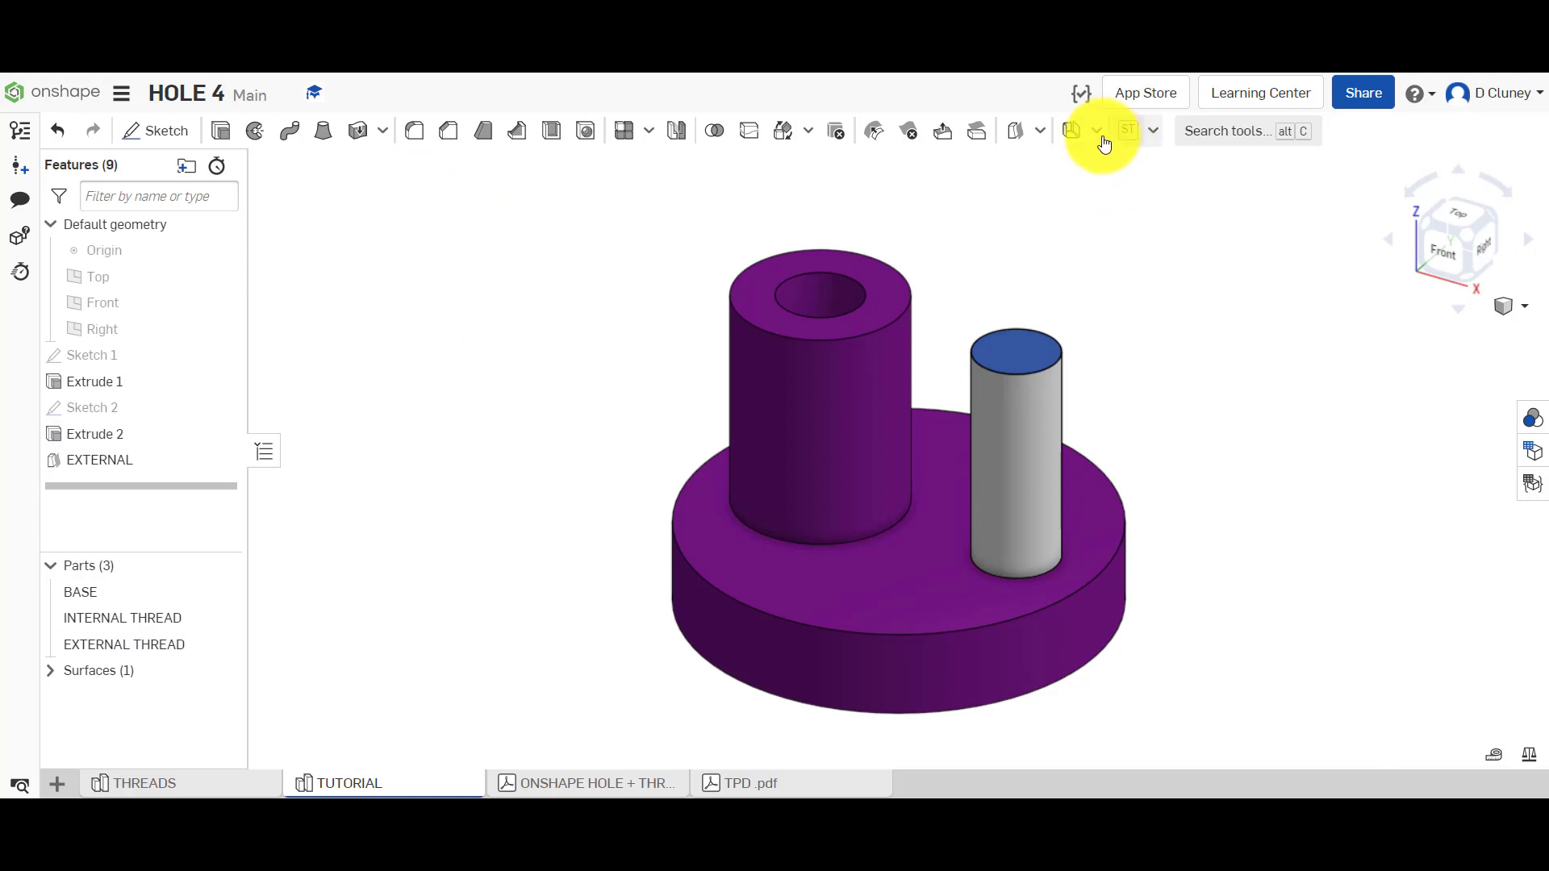
Create a 0 mm offset surface from the hollow boss's inner hole face and name it INTERNAL.
click(1043, 135)
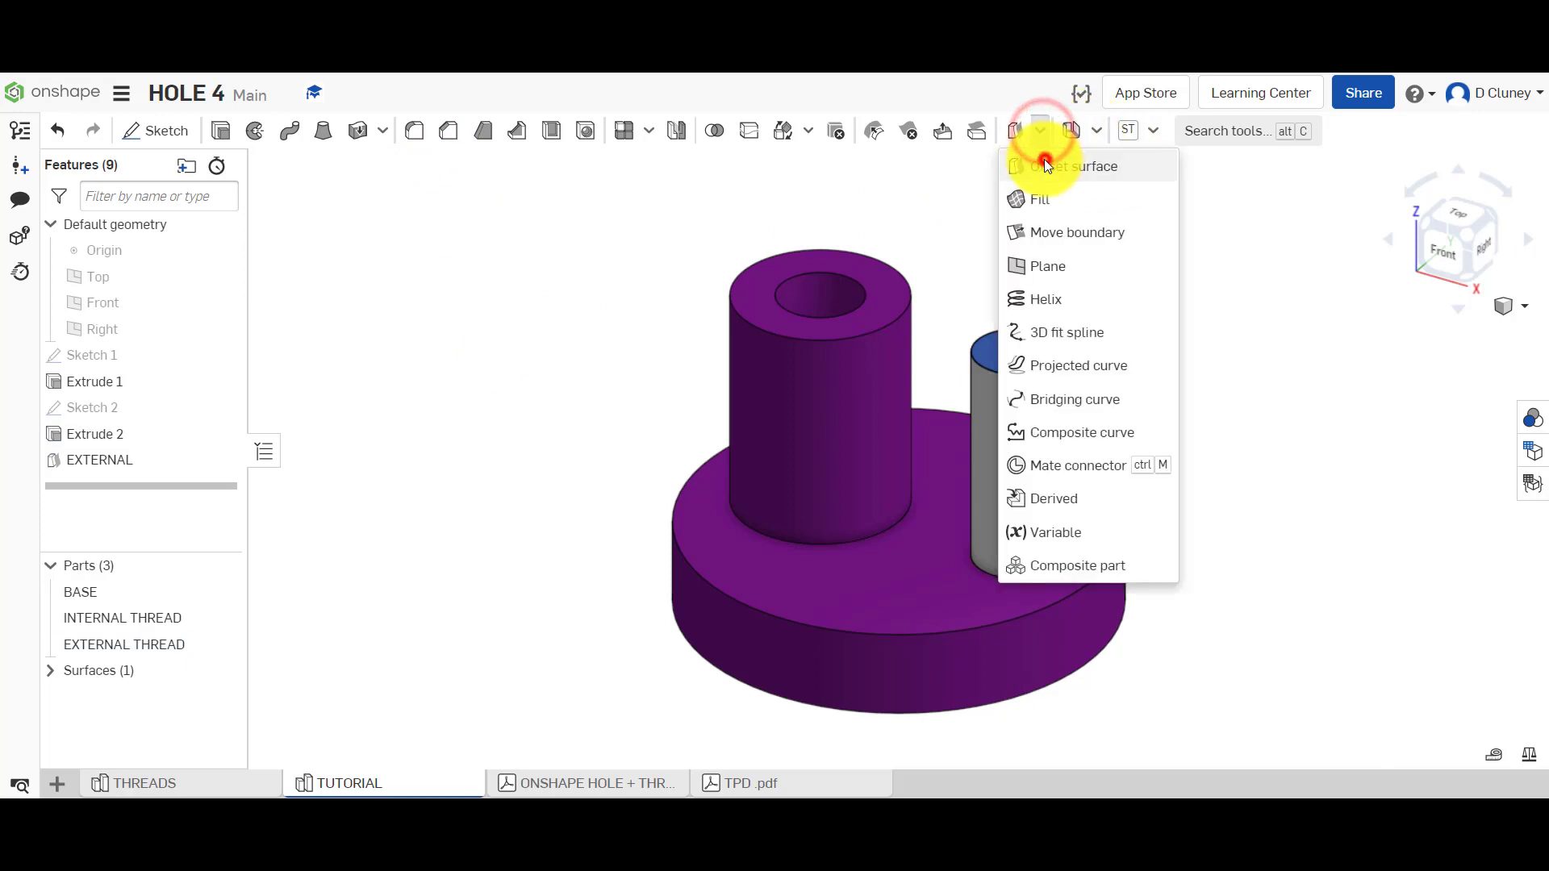
click(1043, 159)
click(835, 302)
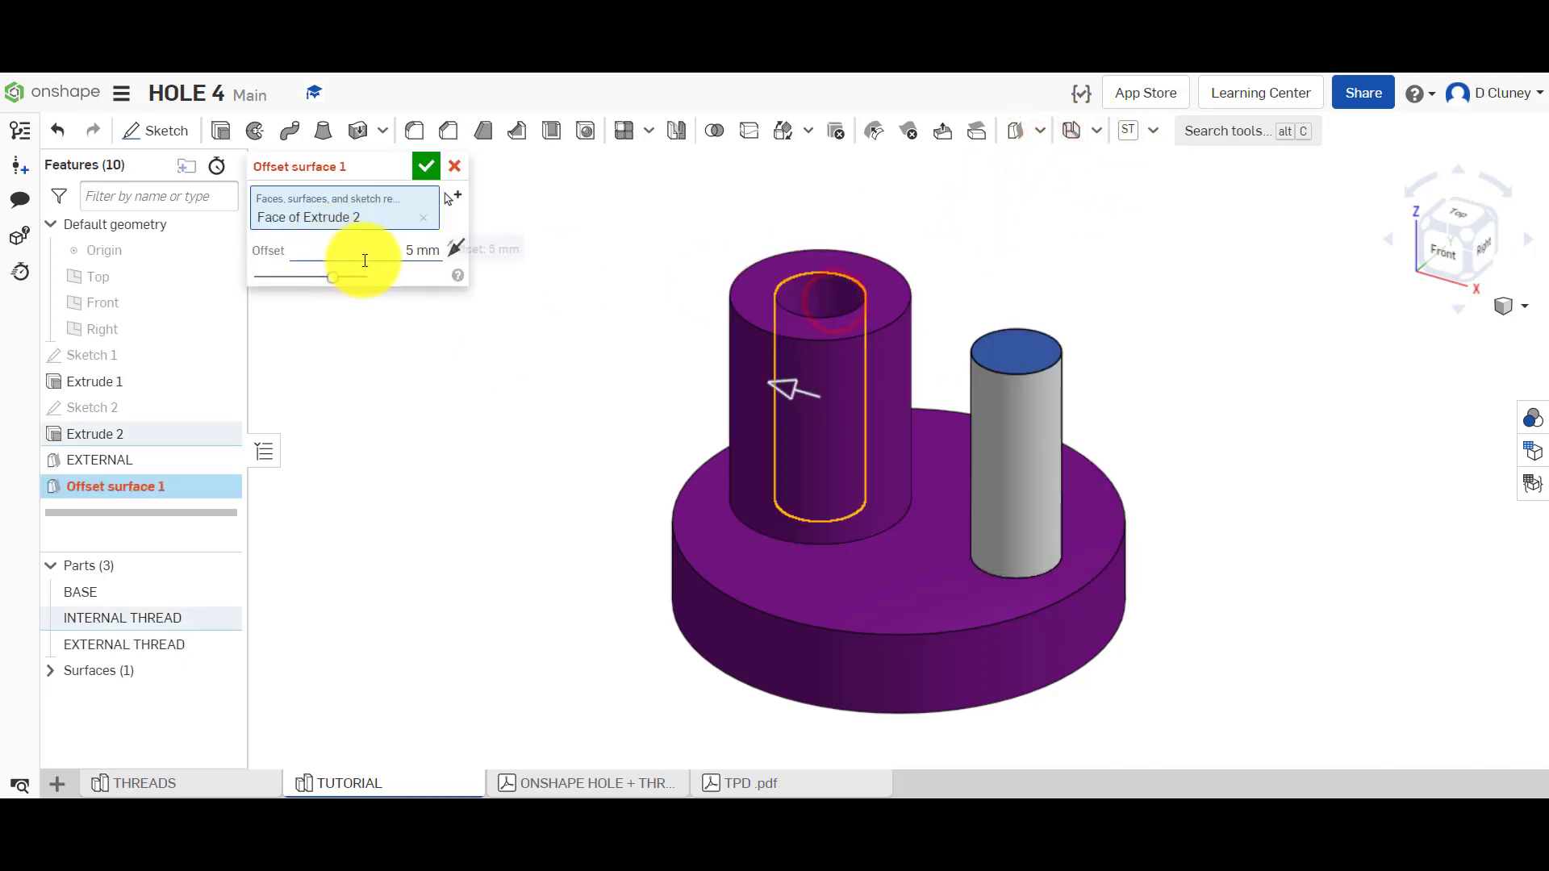
click(415, 259)
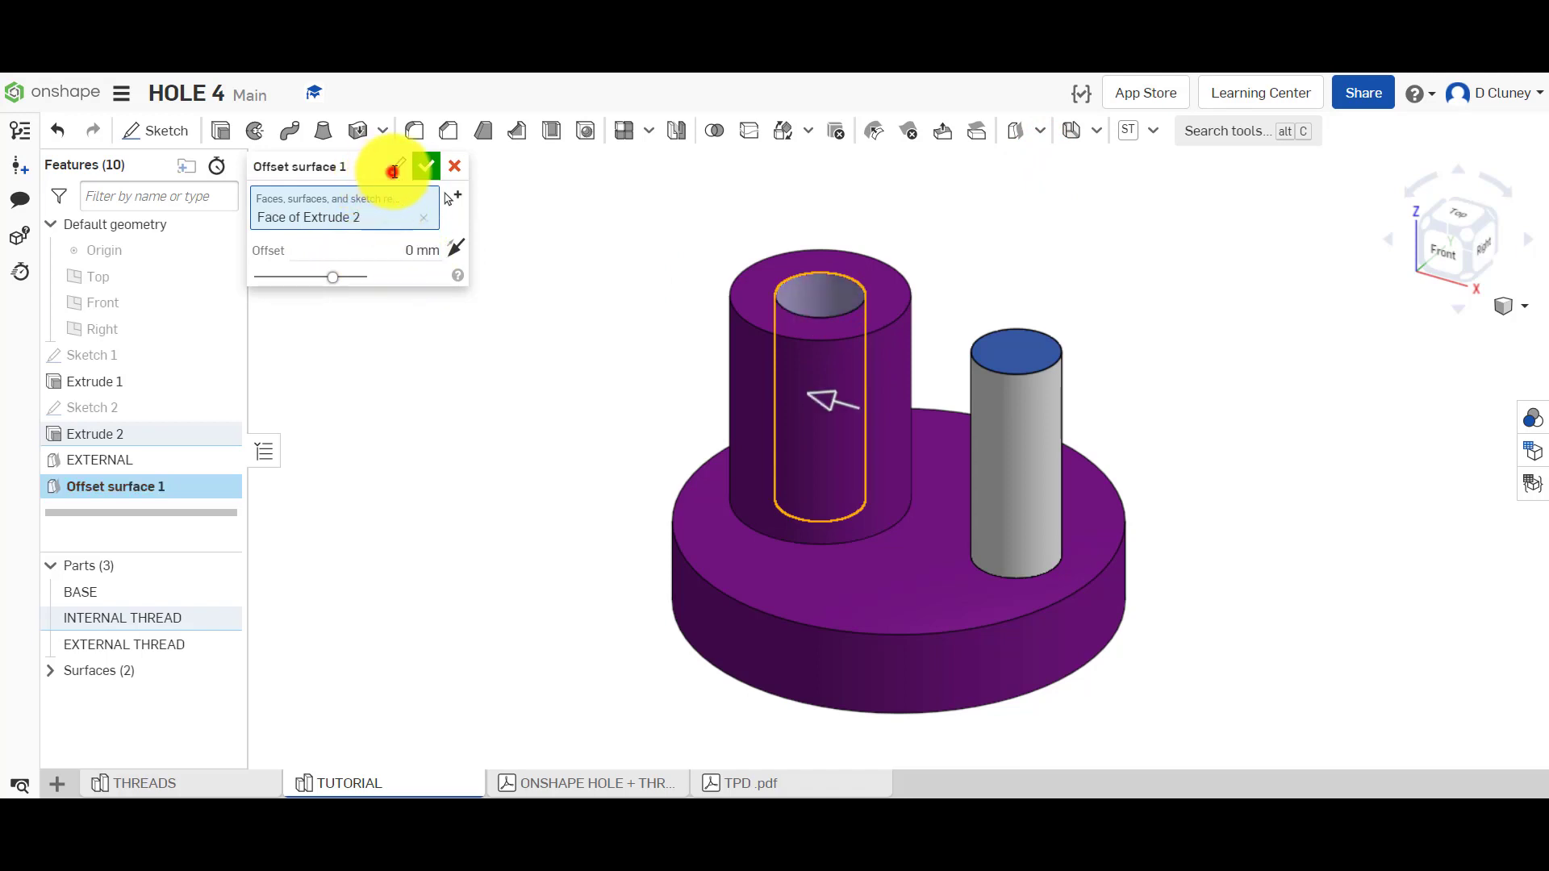
click(369, 171)
text(INTERNAL)
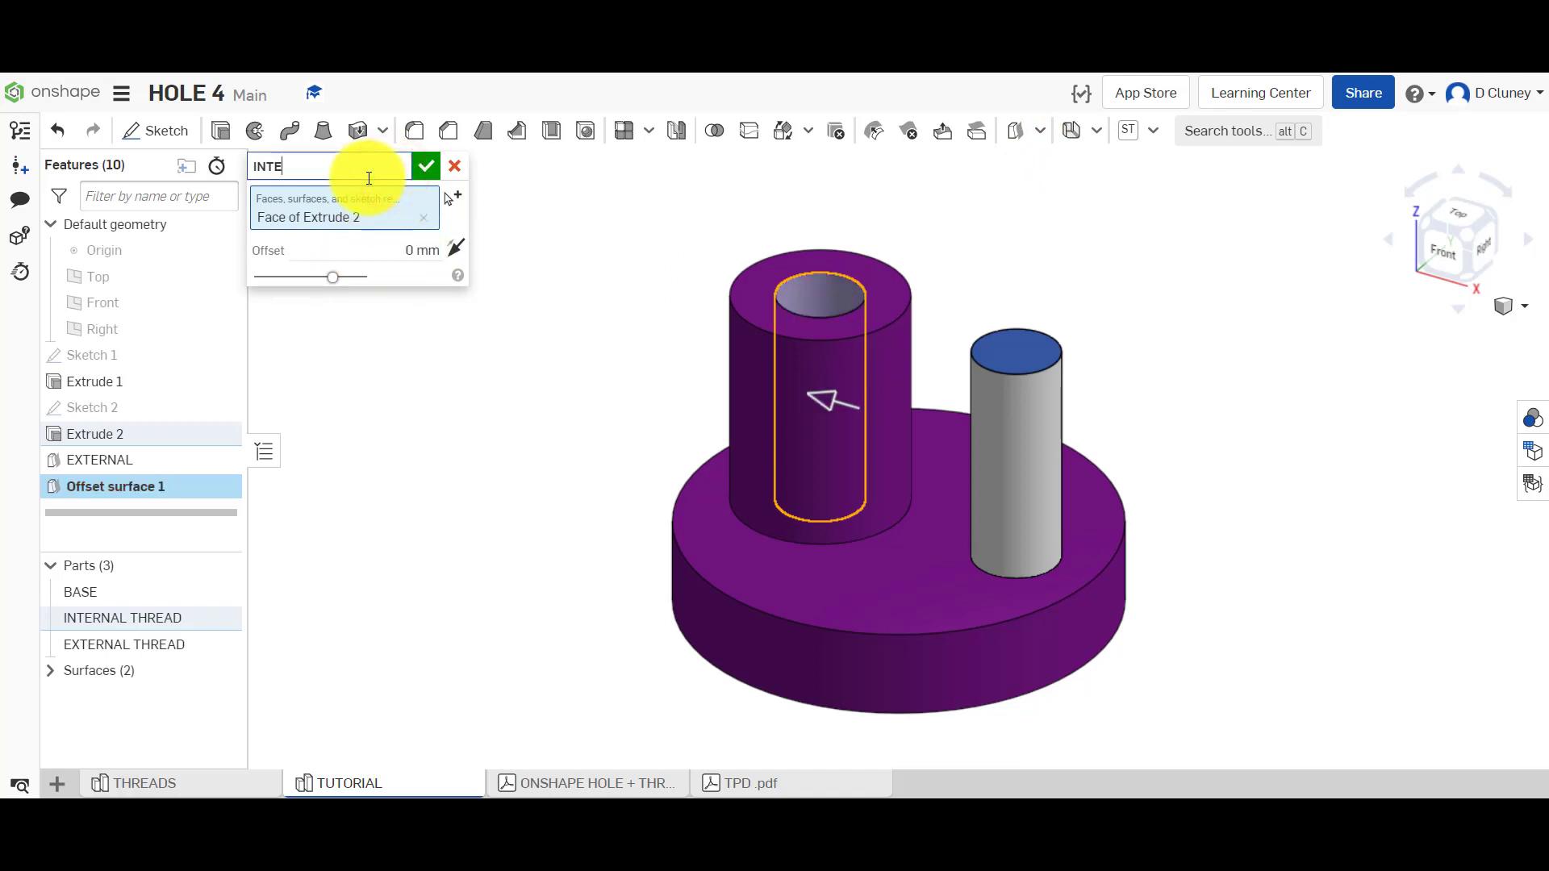
click(423, 167)
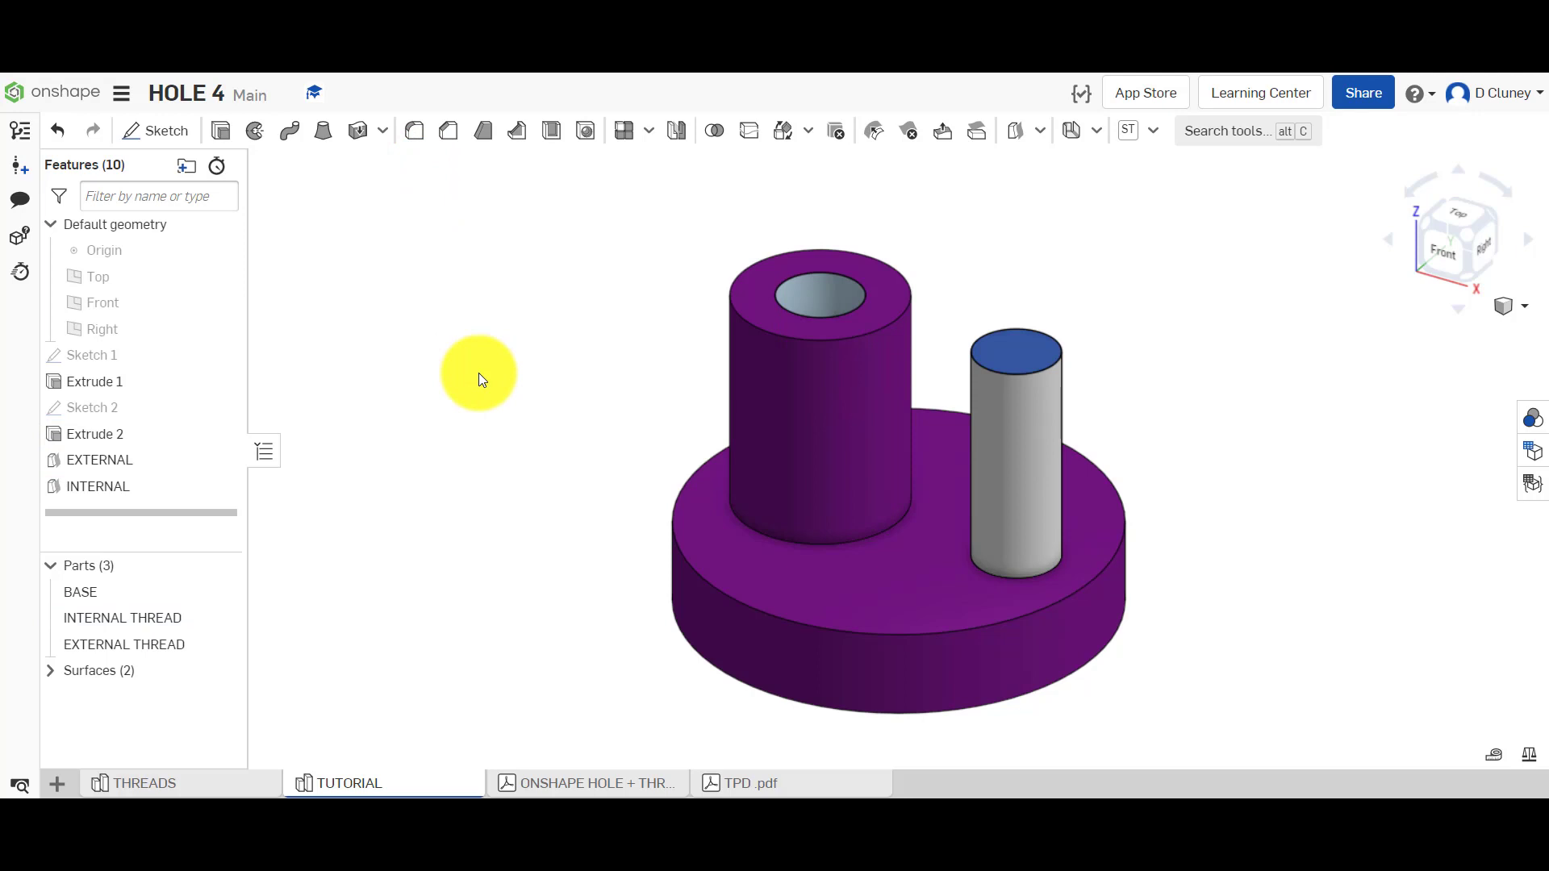
In THREADS, roll the history to just after Move boundary 2 and hide the BASE, INTERNAL THREAD and EXTERNAL THREAD parts.
click(245, 783)
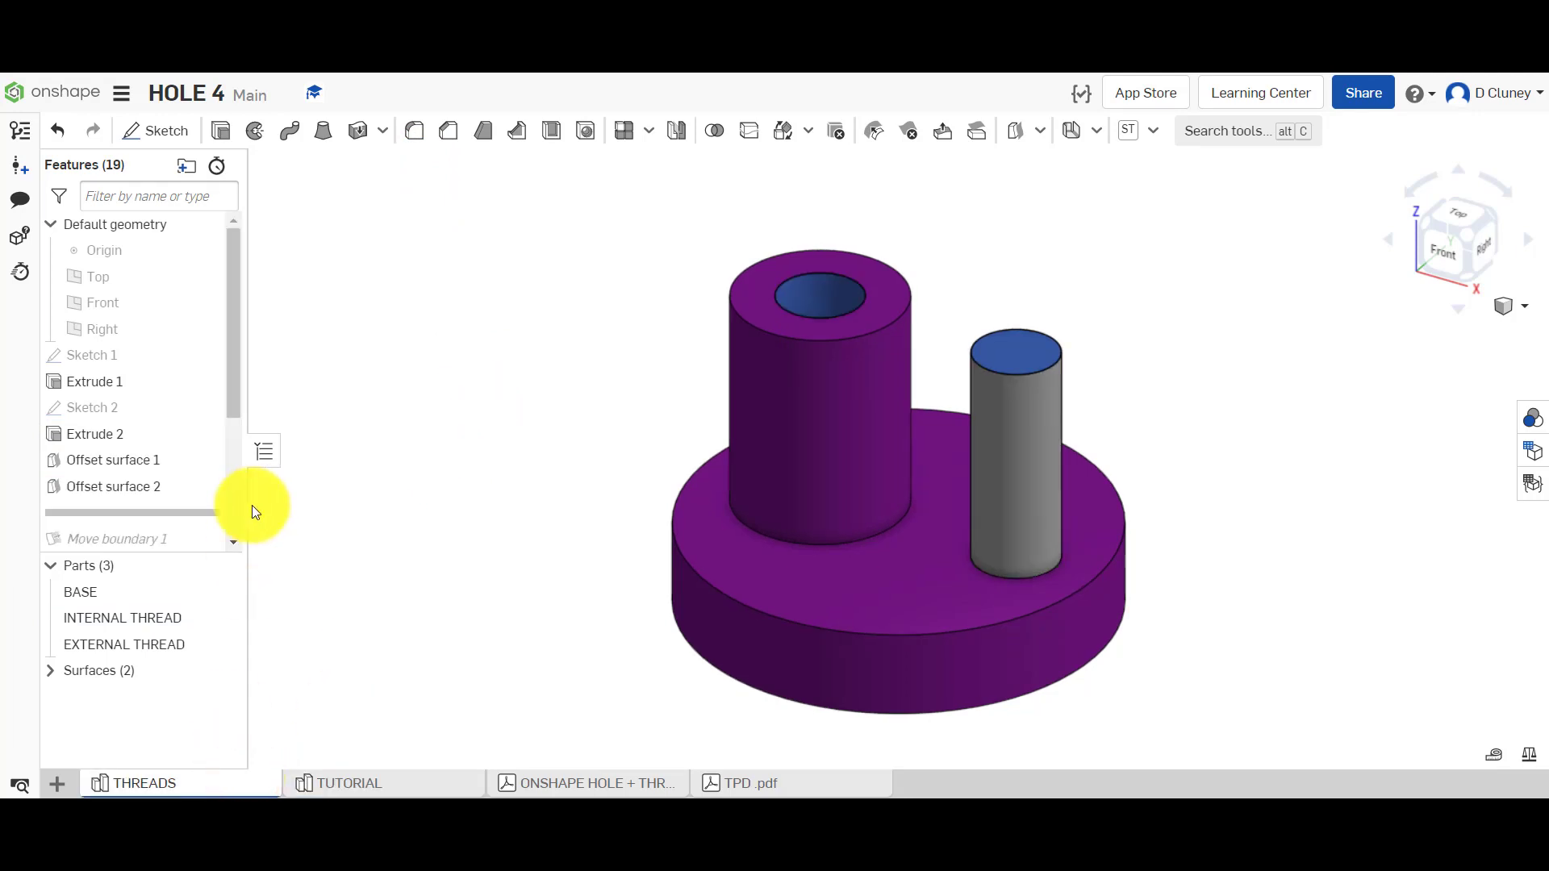
drag(239, 400, 194, 482)
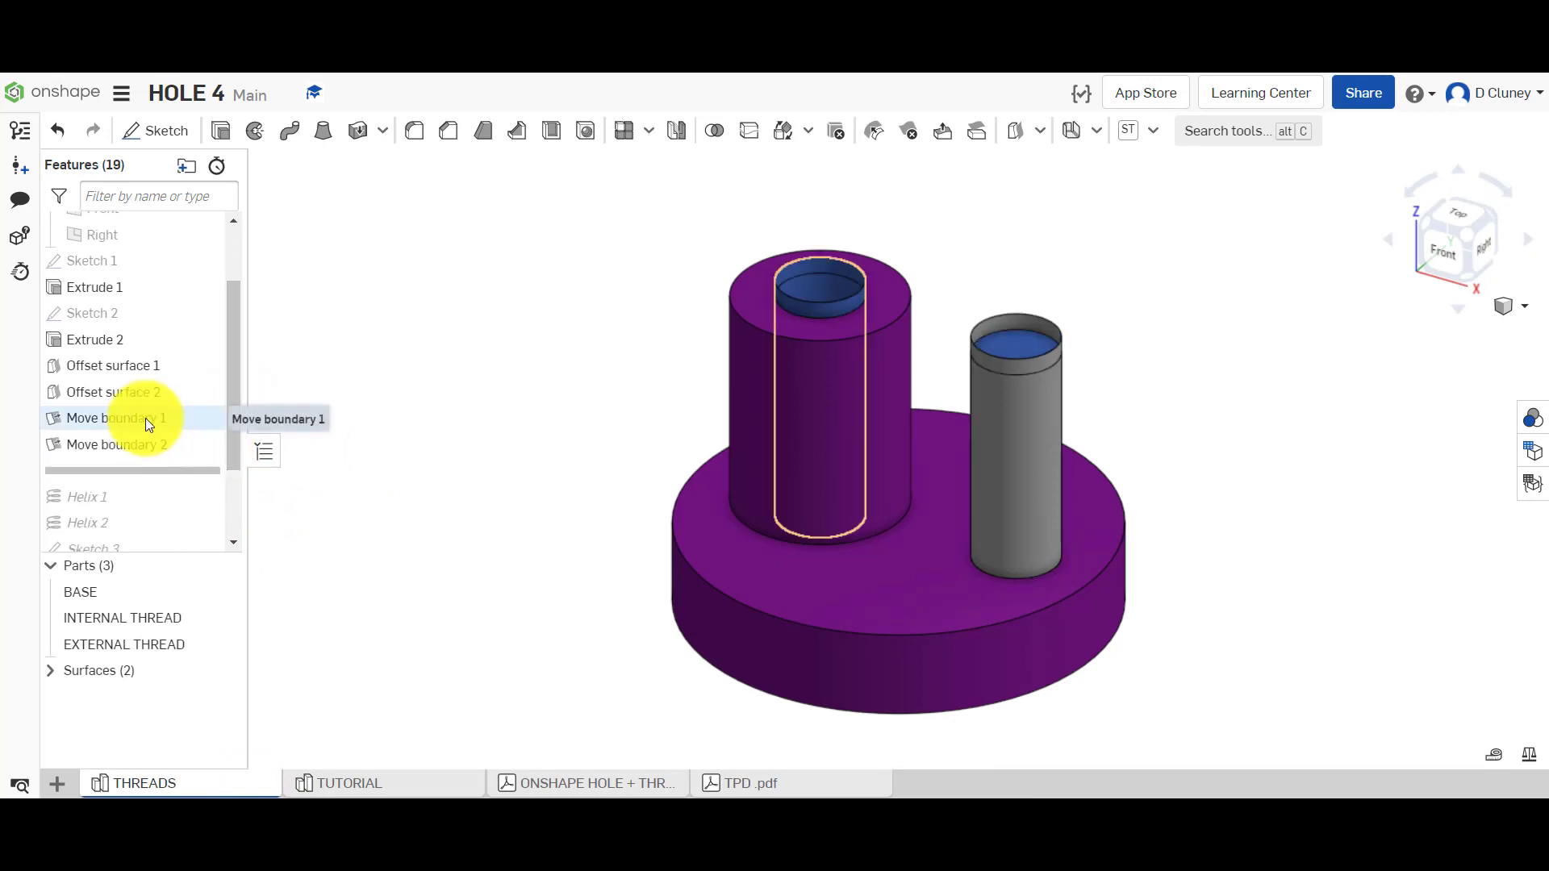
click(219, 594)
click(218, 622)
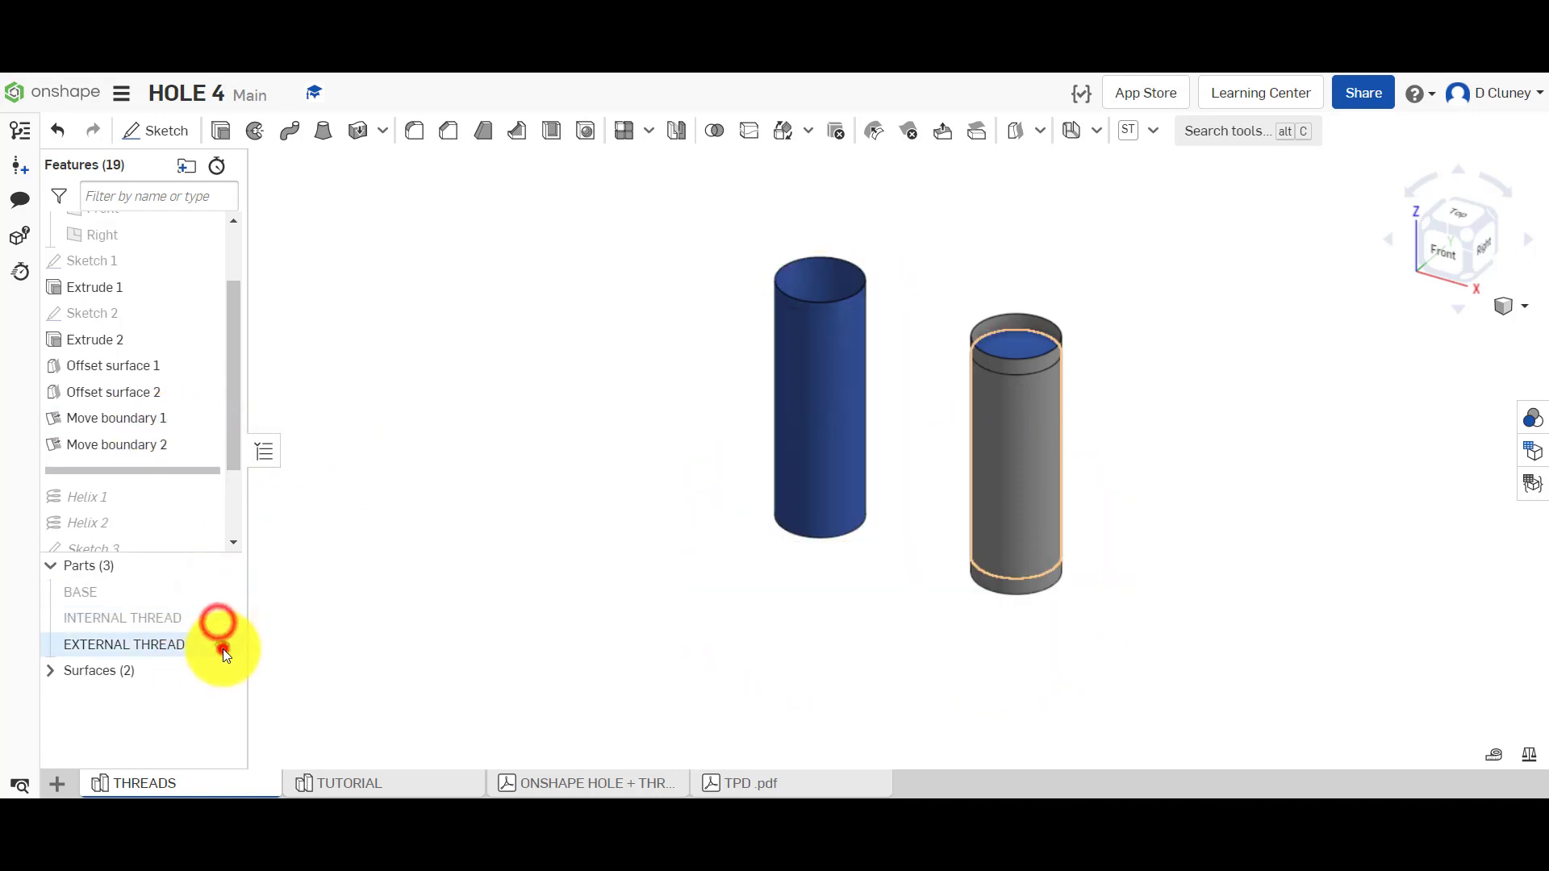
click(223, 649)
click(418, 518)
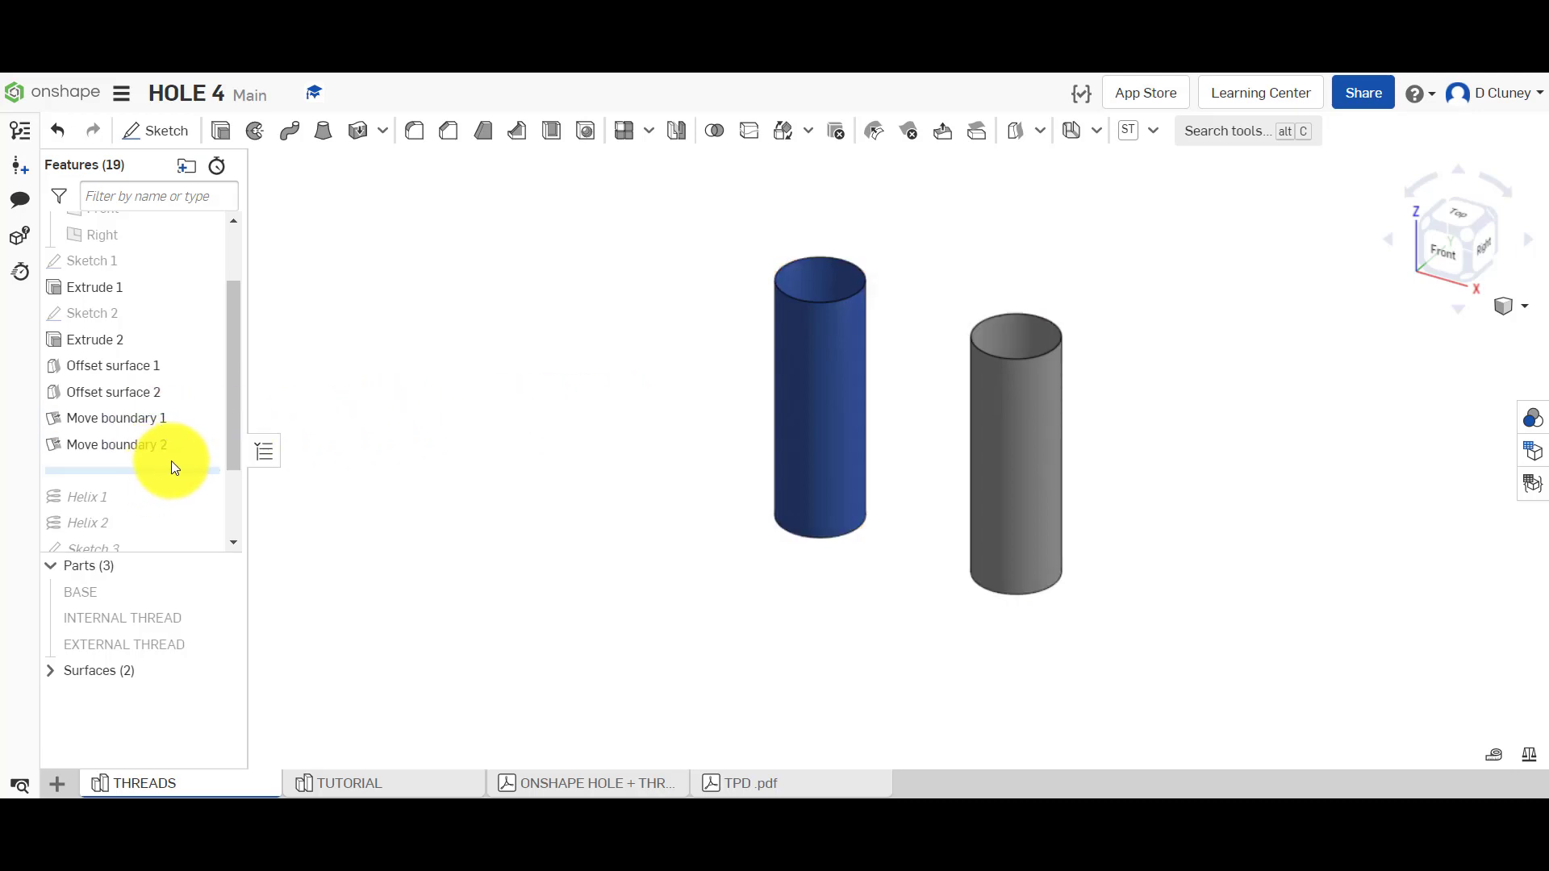
Roll the THREADS history forward to just after Helix 2 and show the INTERNAL and EXTERNAL helix curves.
drag(176, 473, 173, 526)
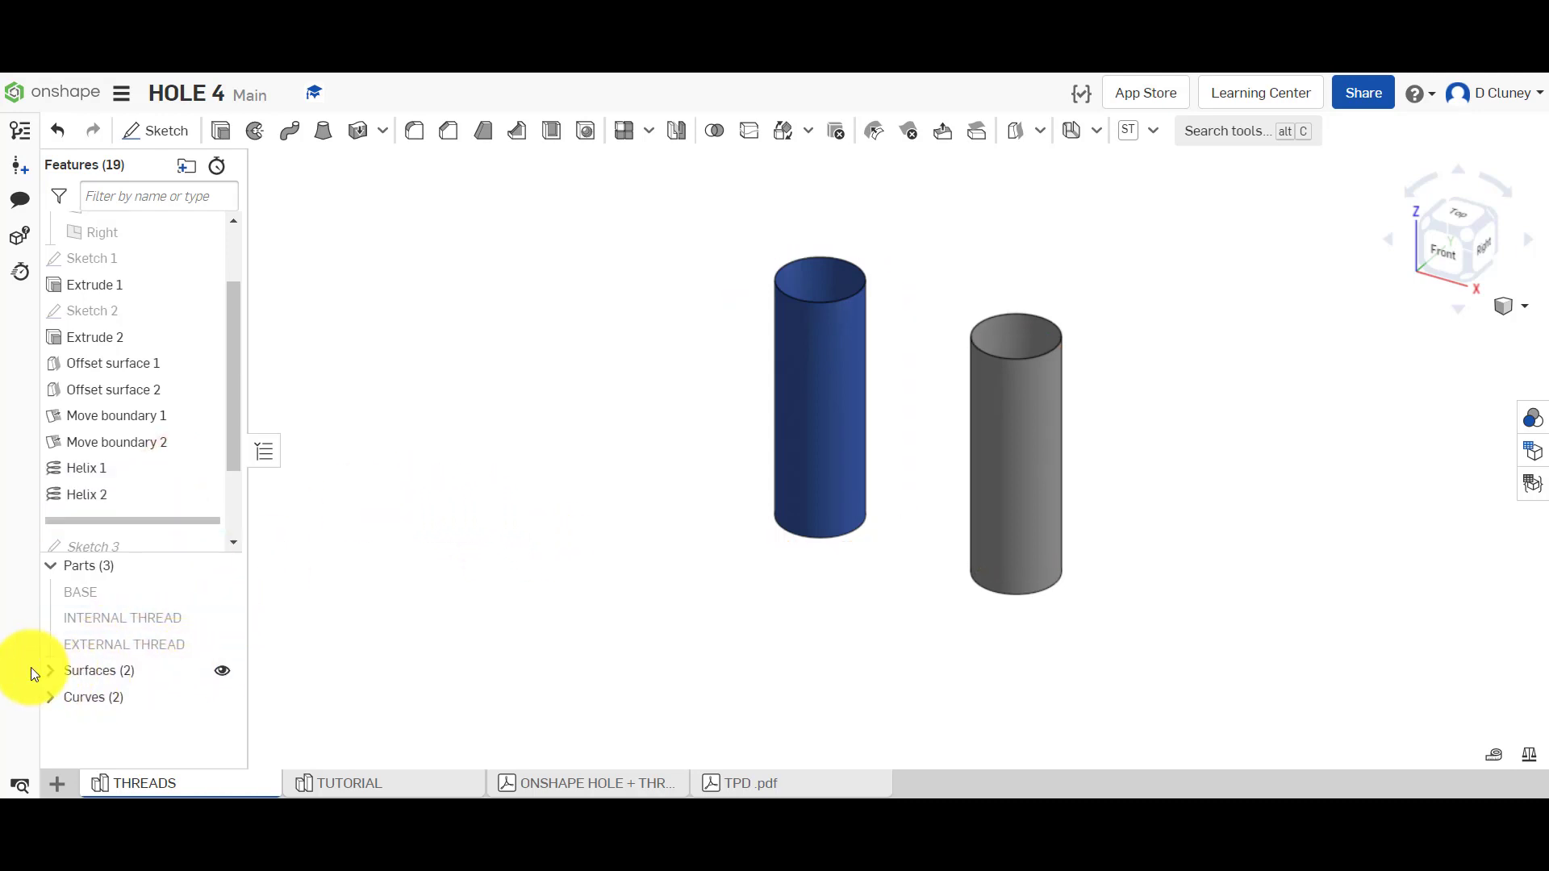
click(49, 696)
click(220, 725)
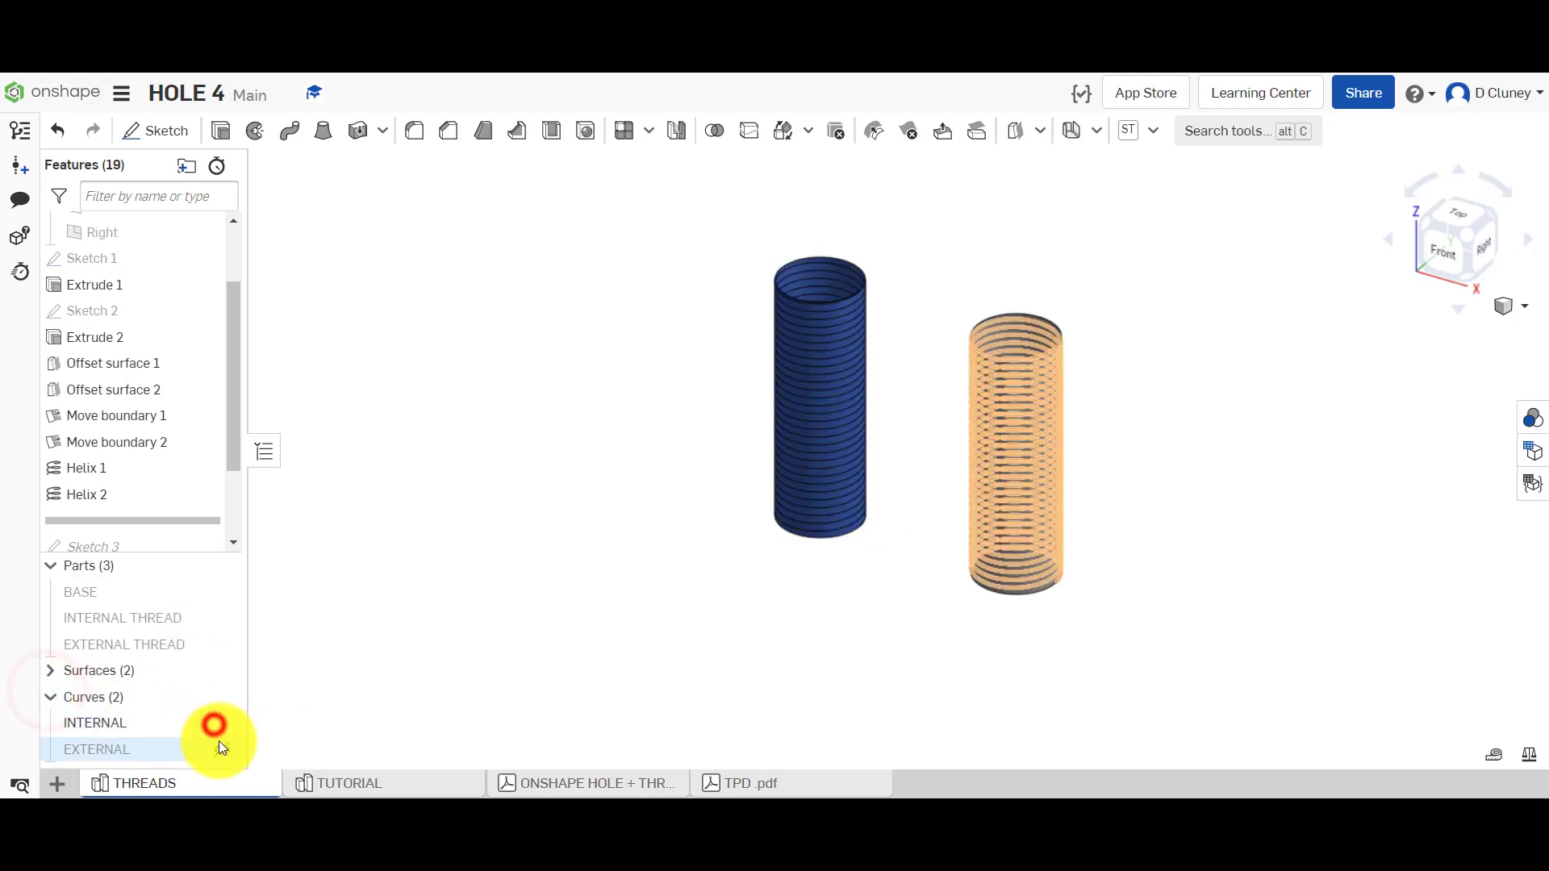
click(219, 747)
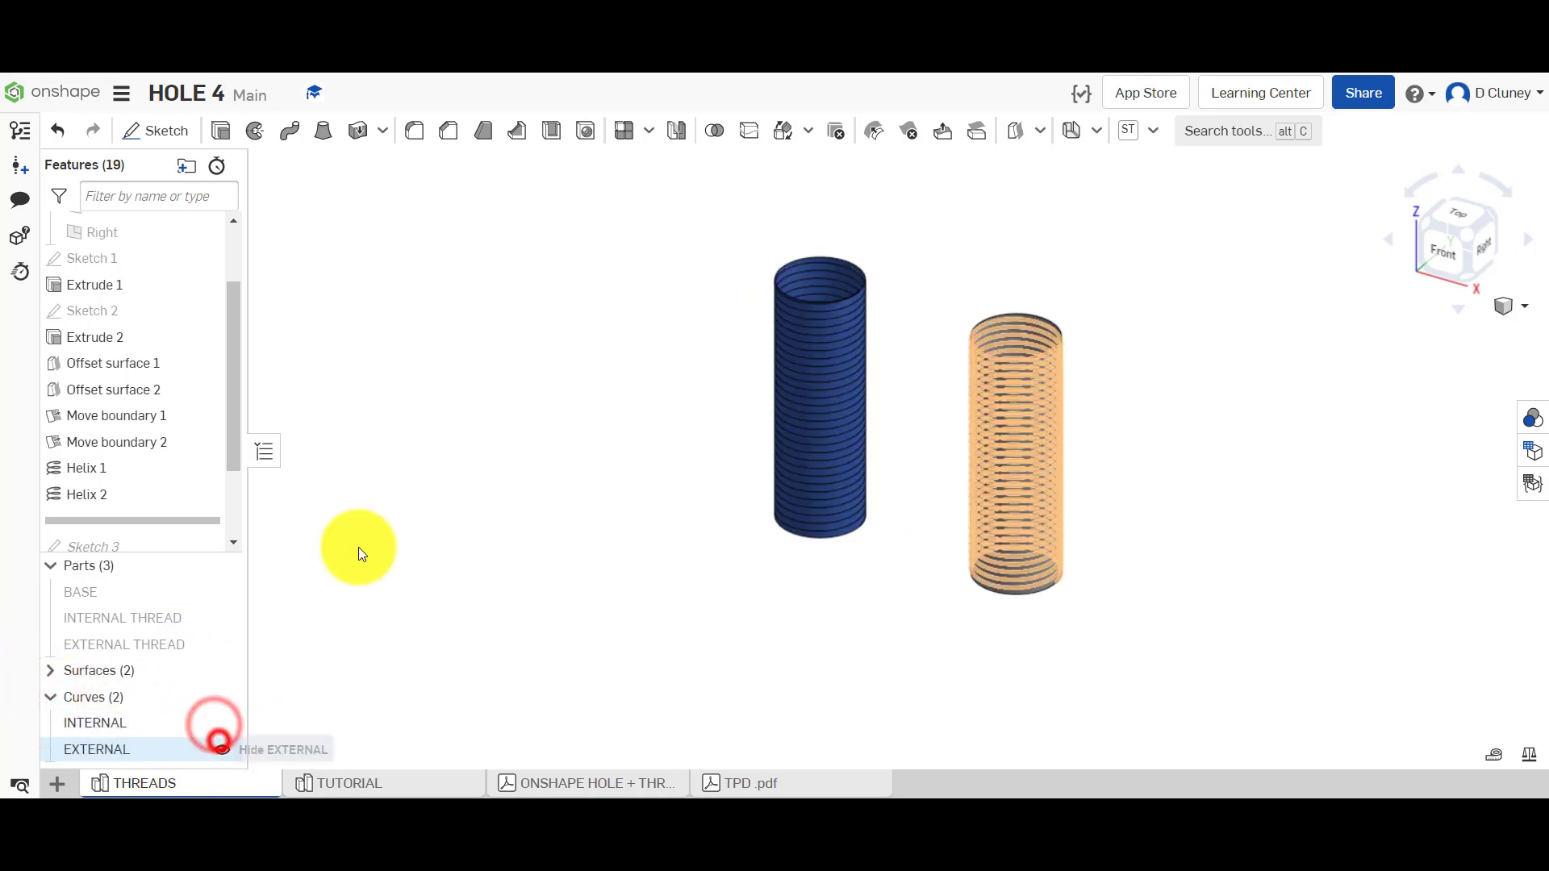
Examine the pitch, direction and start angle settings of Helix 2, leaving them unchanged.
right_click(133, 501)
click(162, 535)
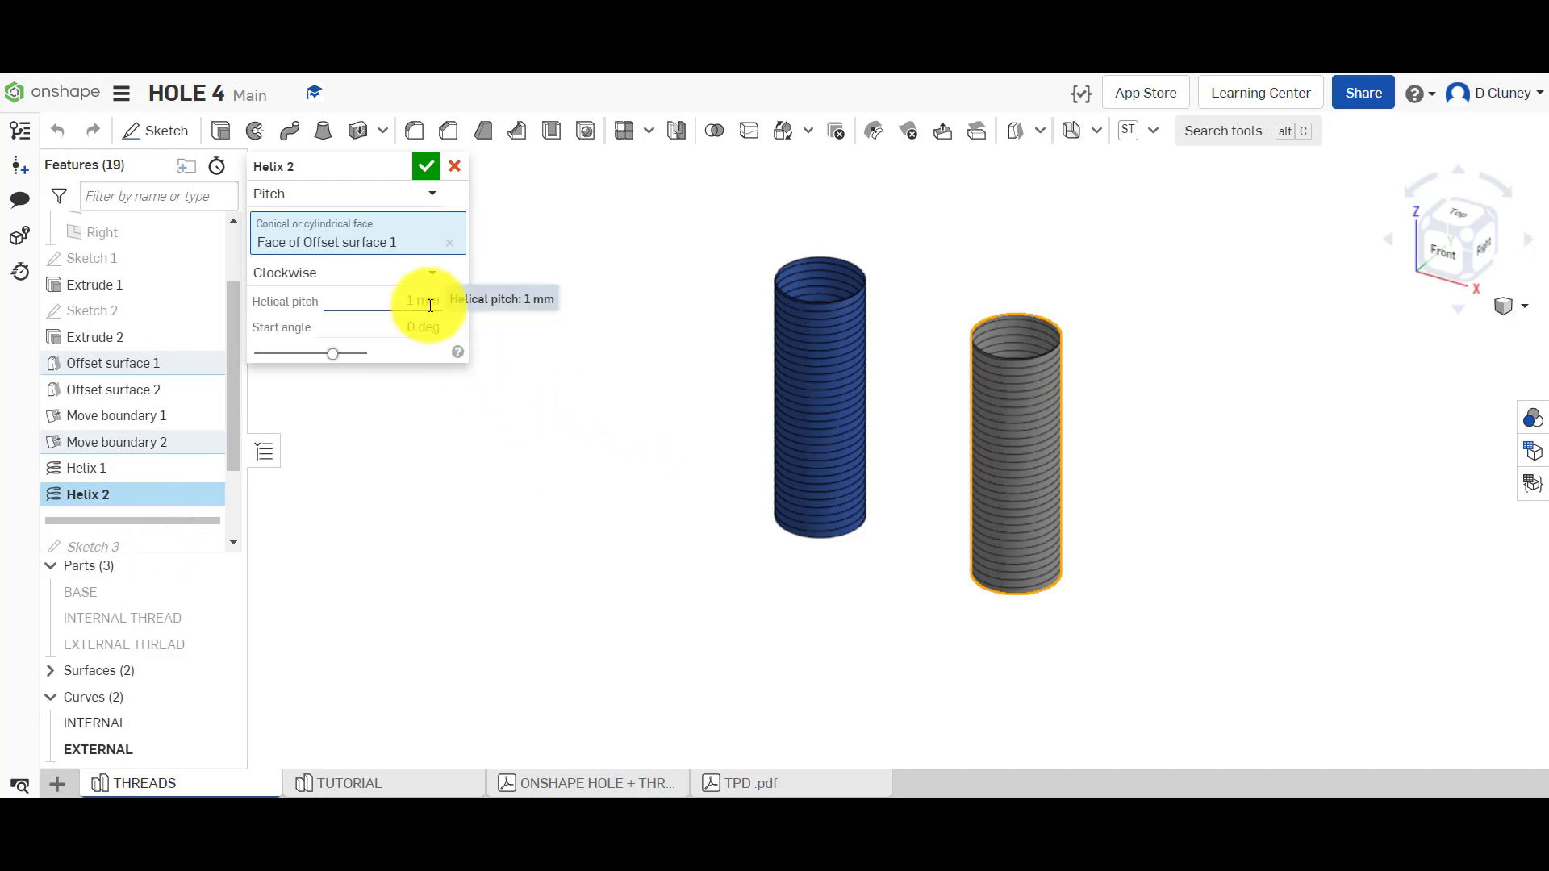
click(456, 167)
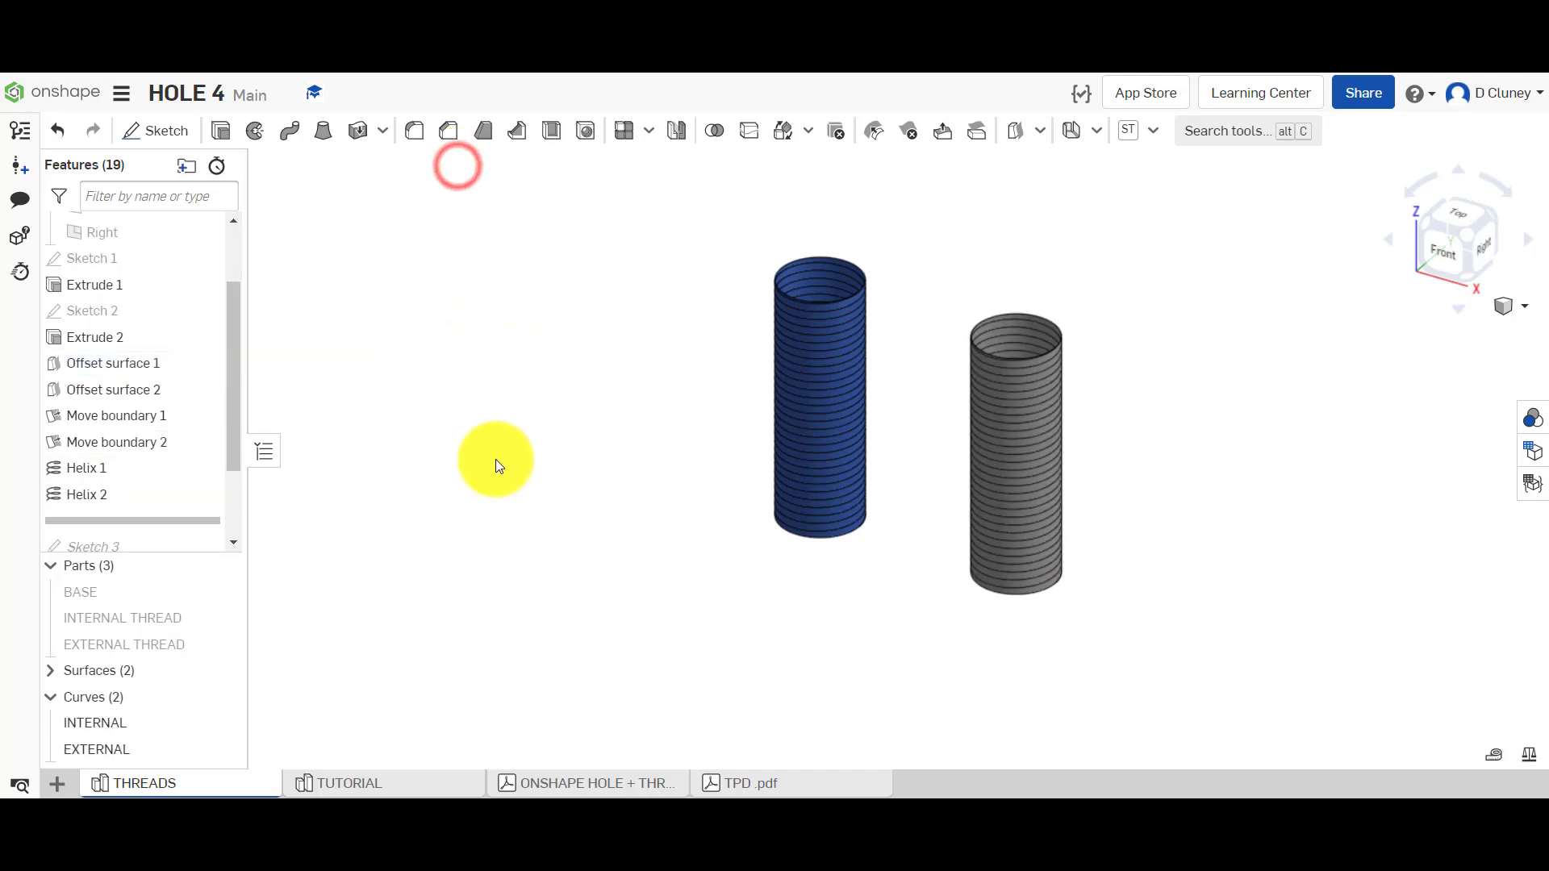
Return to TUTORIAL and hide the BASE, INTERNAL THREAD and EXTERNAL THREAD parts, leaving the offset surfaces visible.
click(350, 781)
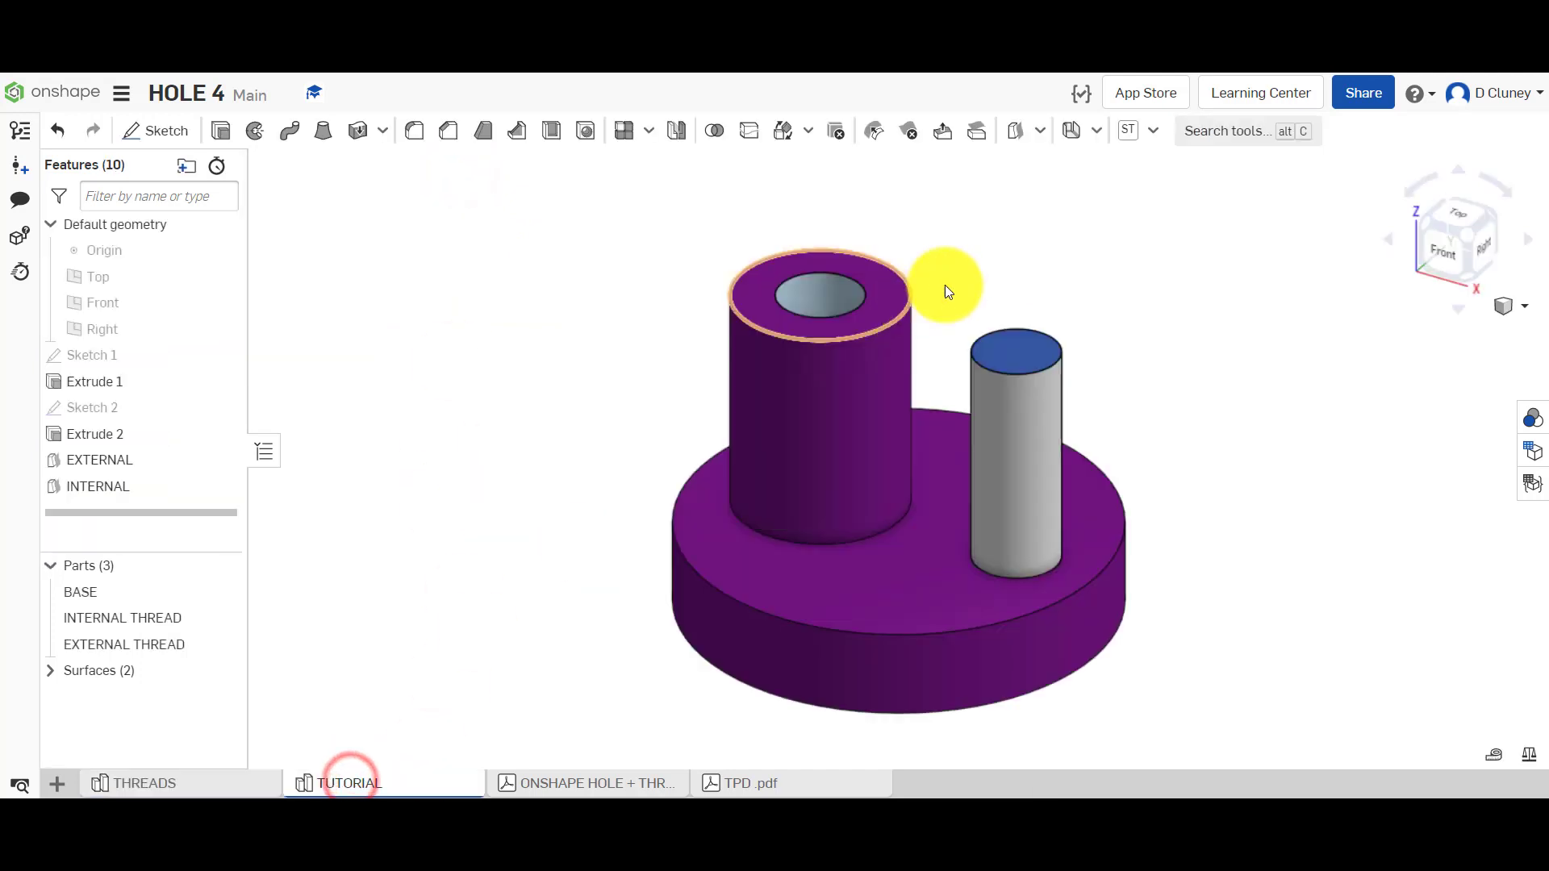
click(219, 595)
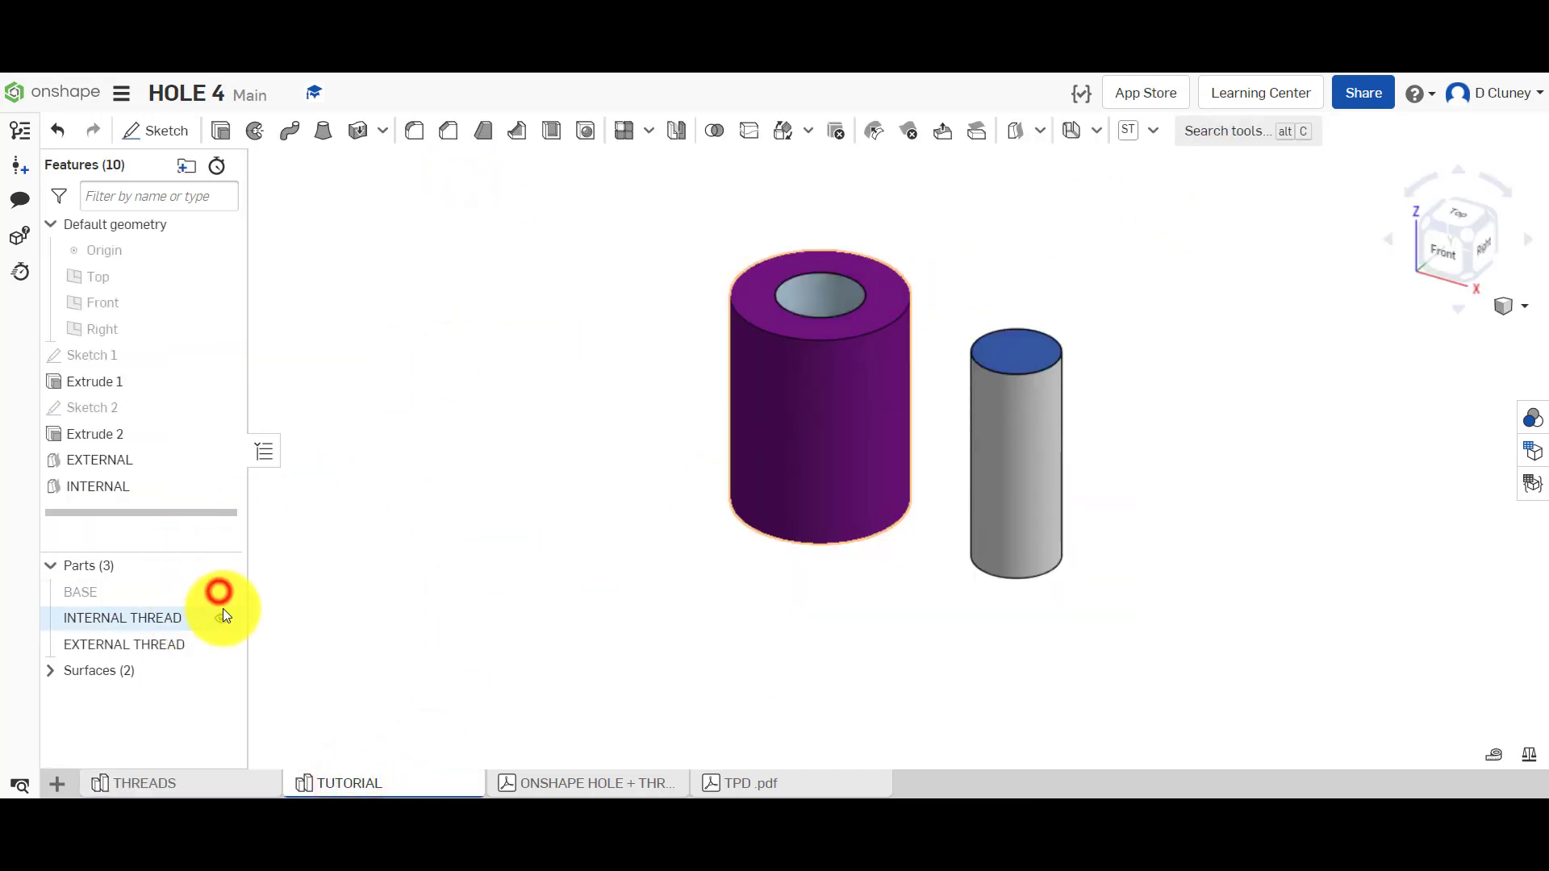
click(223, 611)
click(224, 643)
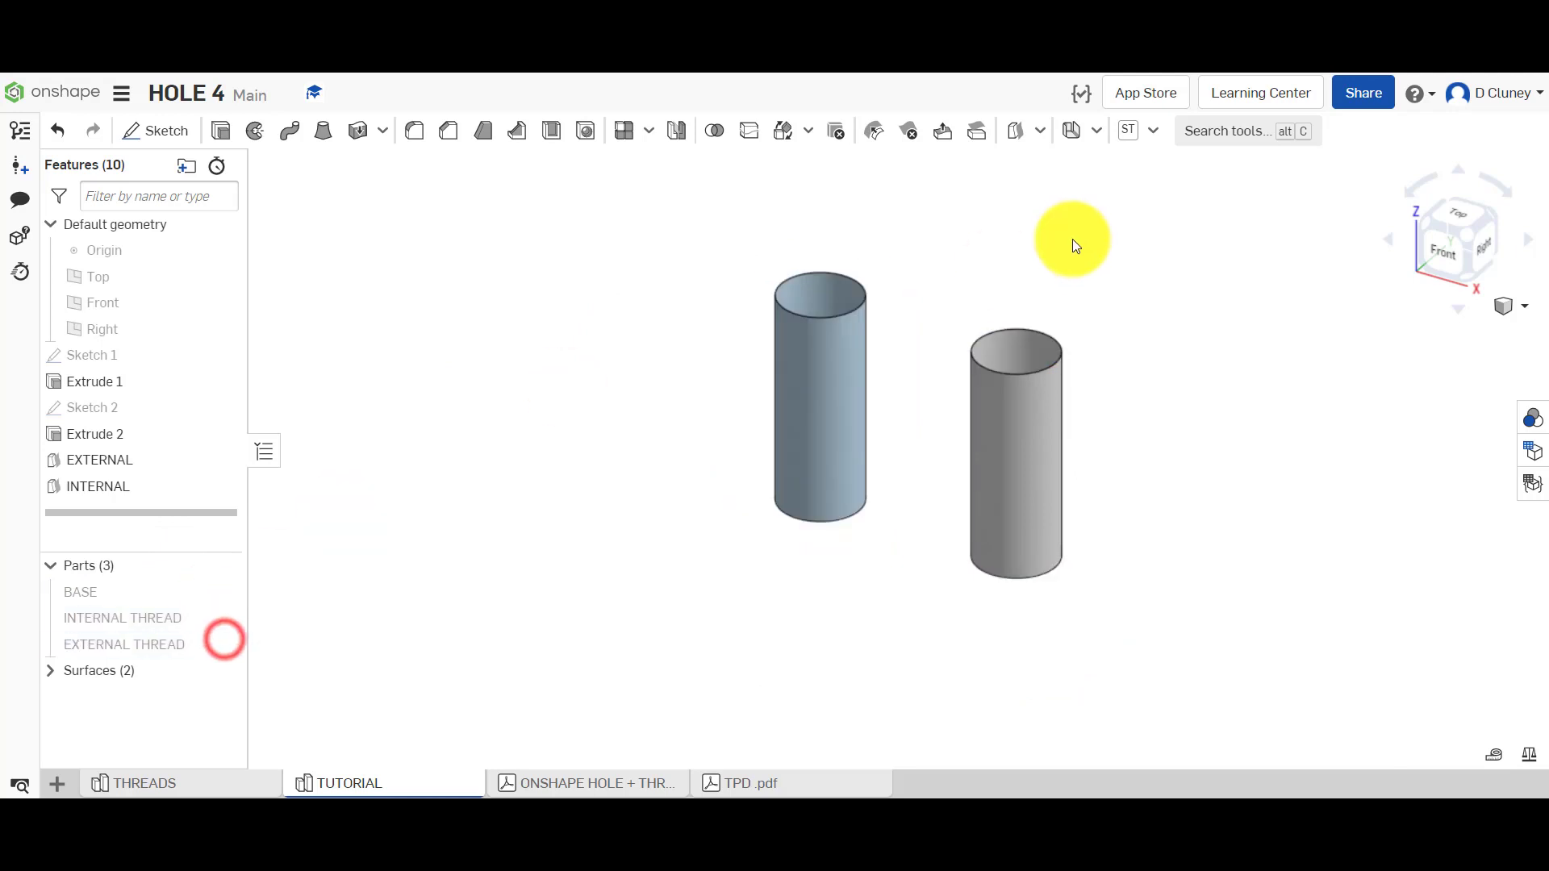
Create a clockwise helix on the EXTERNAL surface, defined by pitch, with a helical pitch of 1 mm and a start angle of 0 deg.
click(1043, 134)
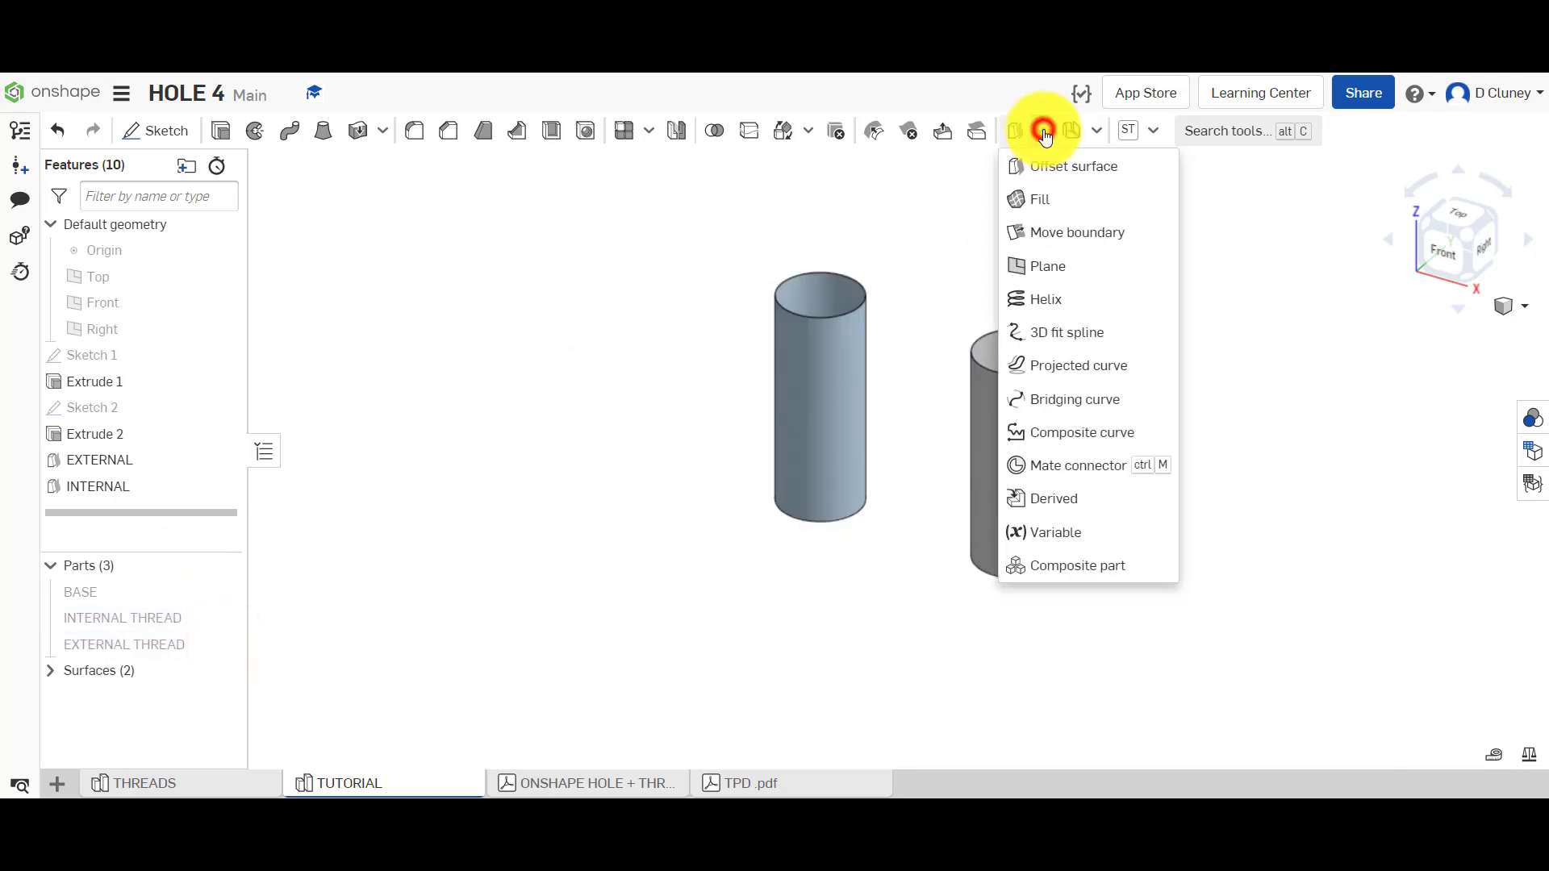
click(1070, 296)
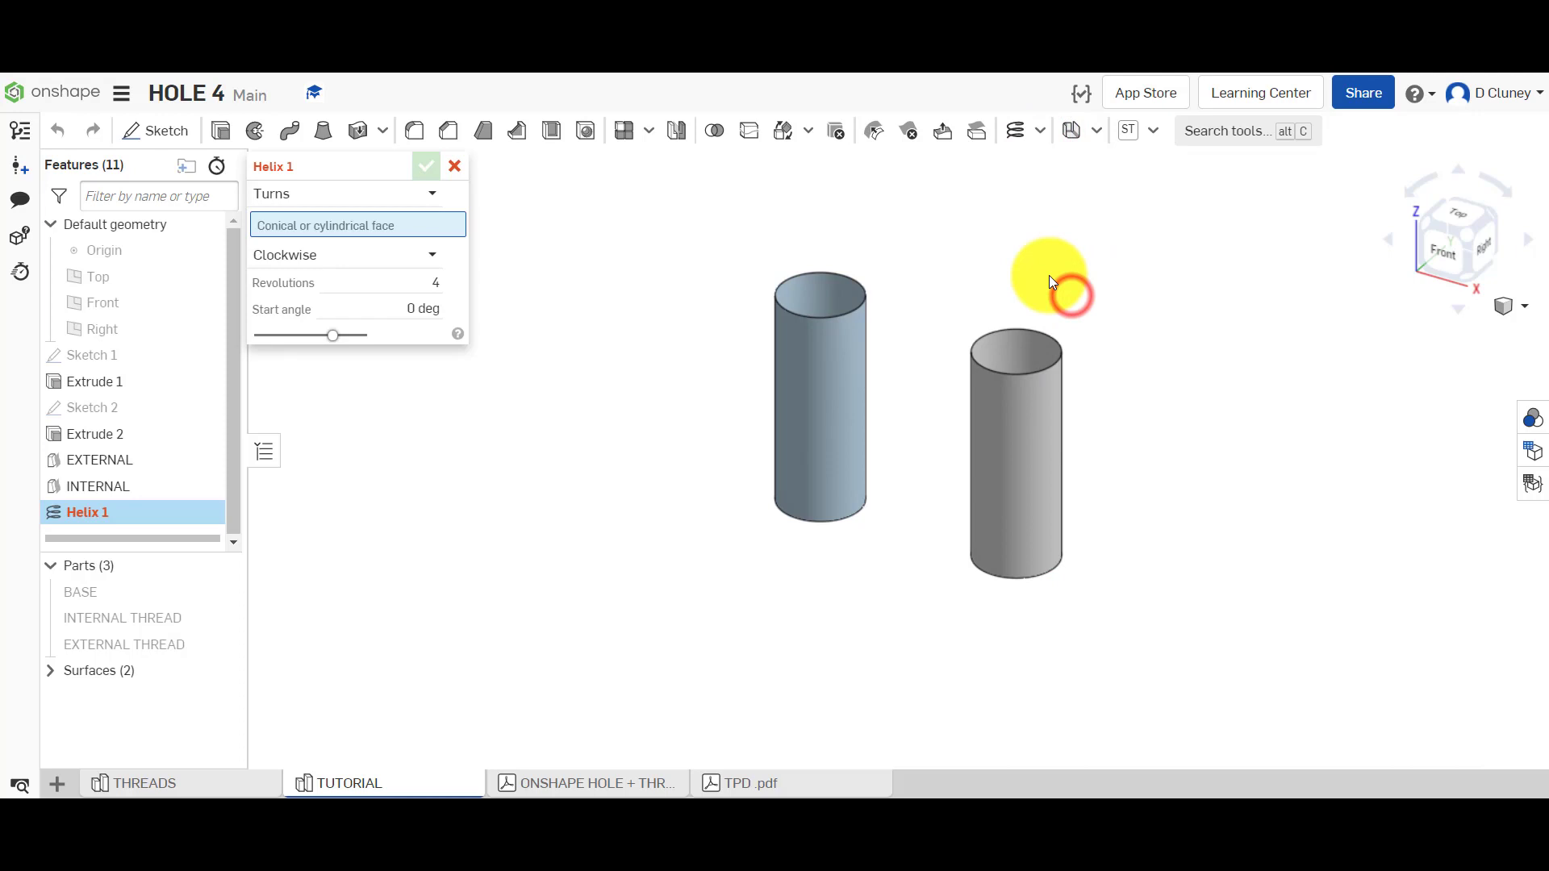
click(1010, 453)
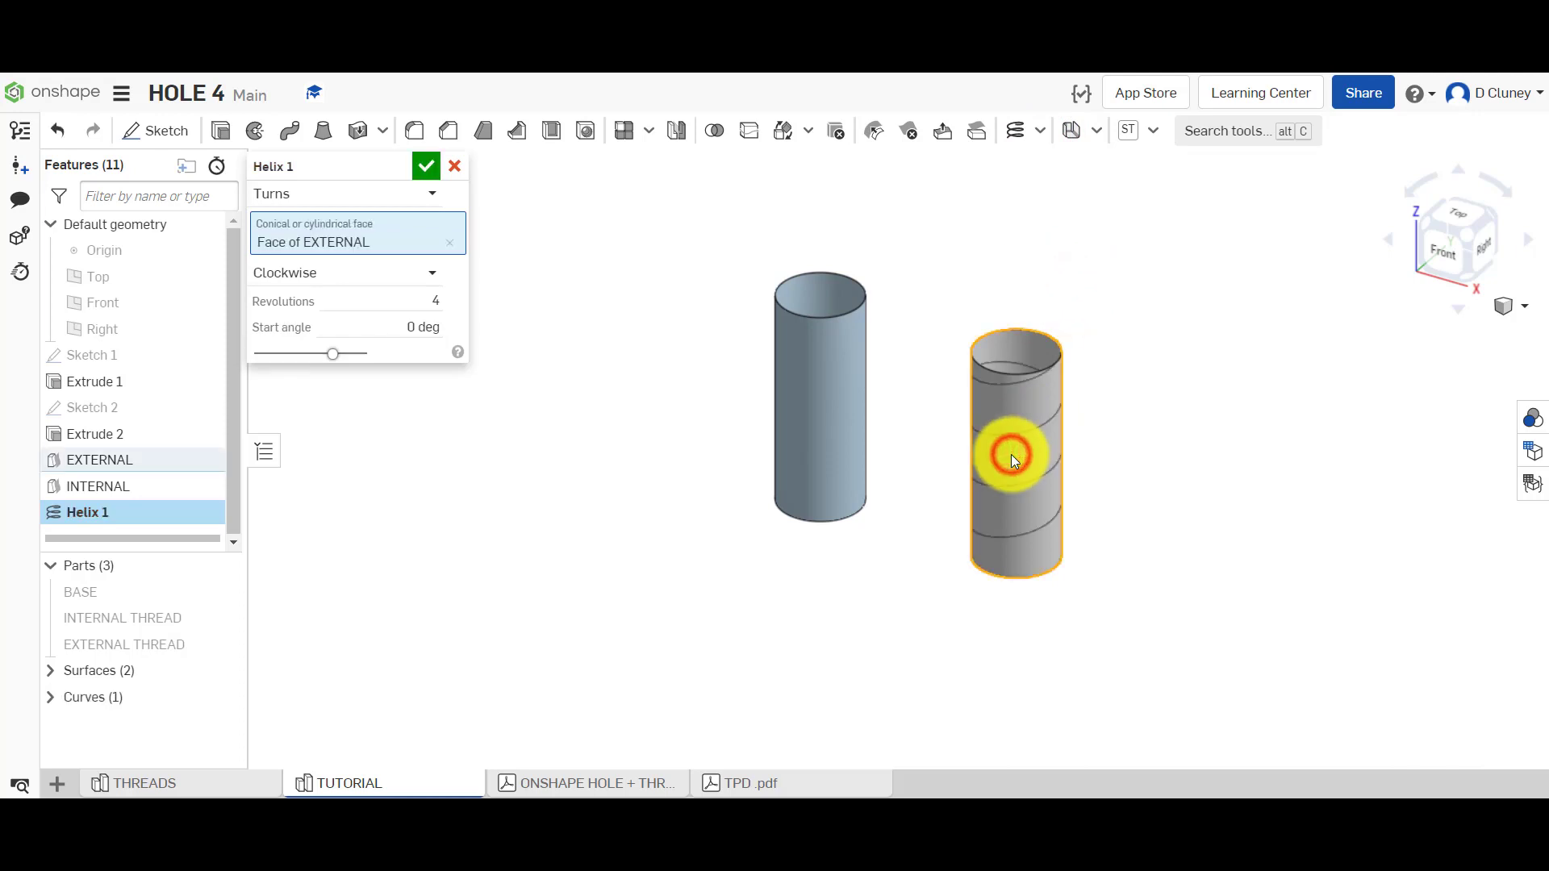
click(353, 196)
click(339, 250)
click(391, 301)
text(1)
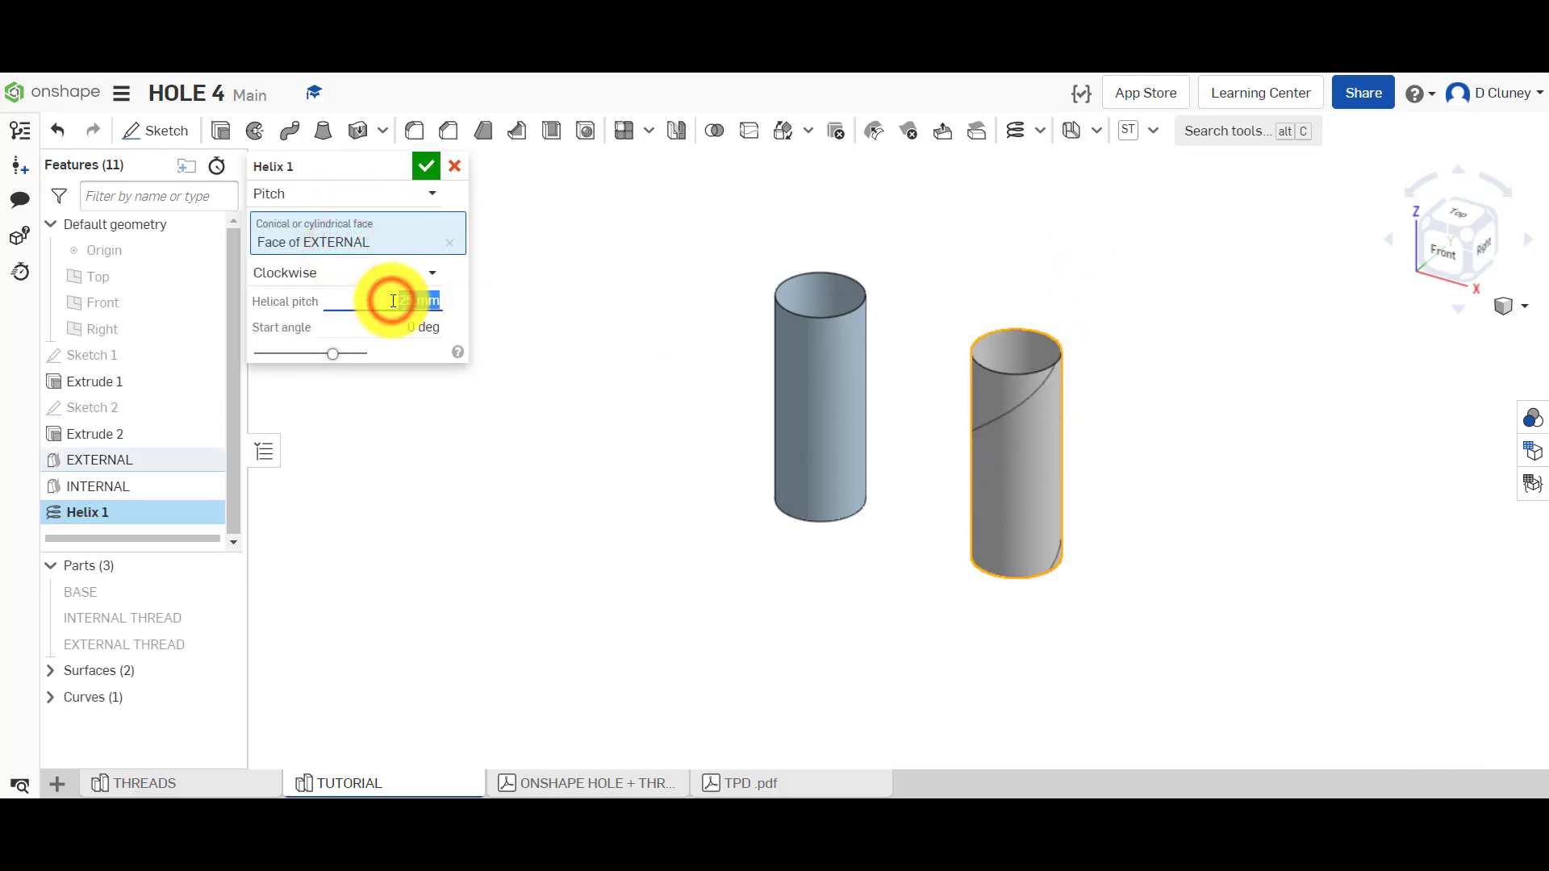
key(Return)
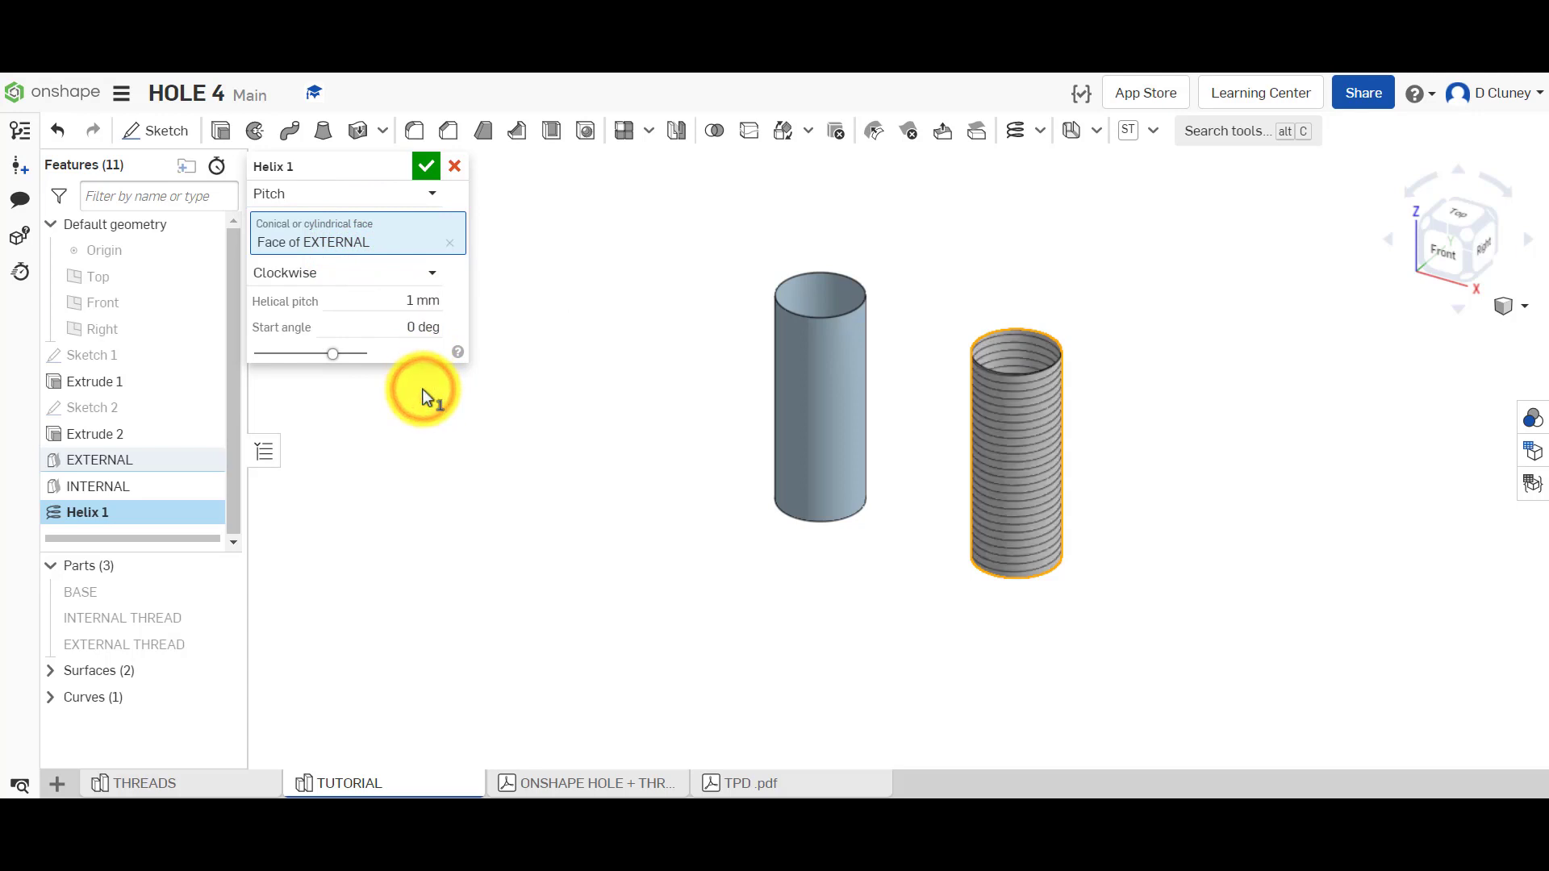
click(426, 166)
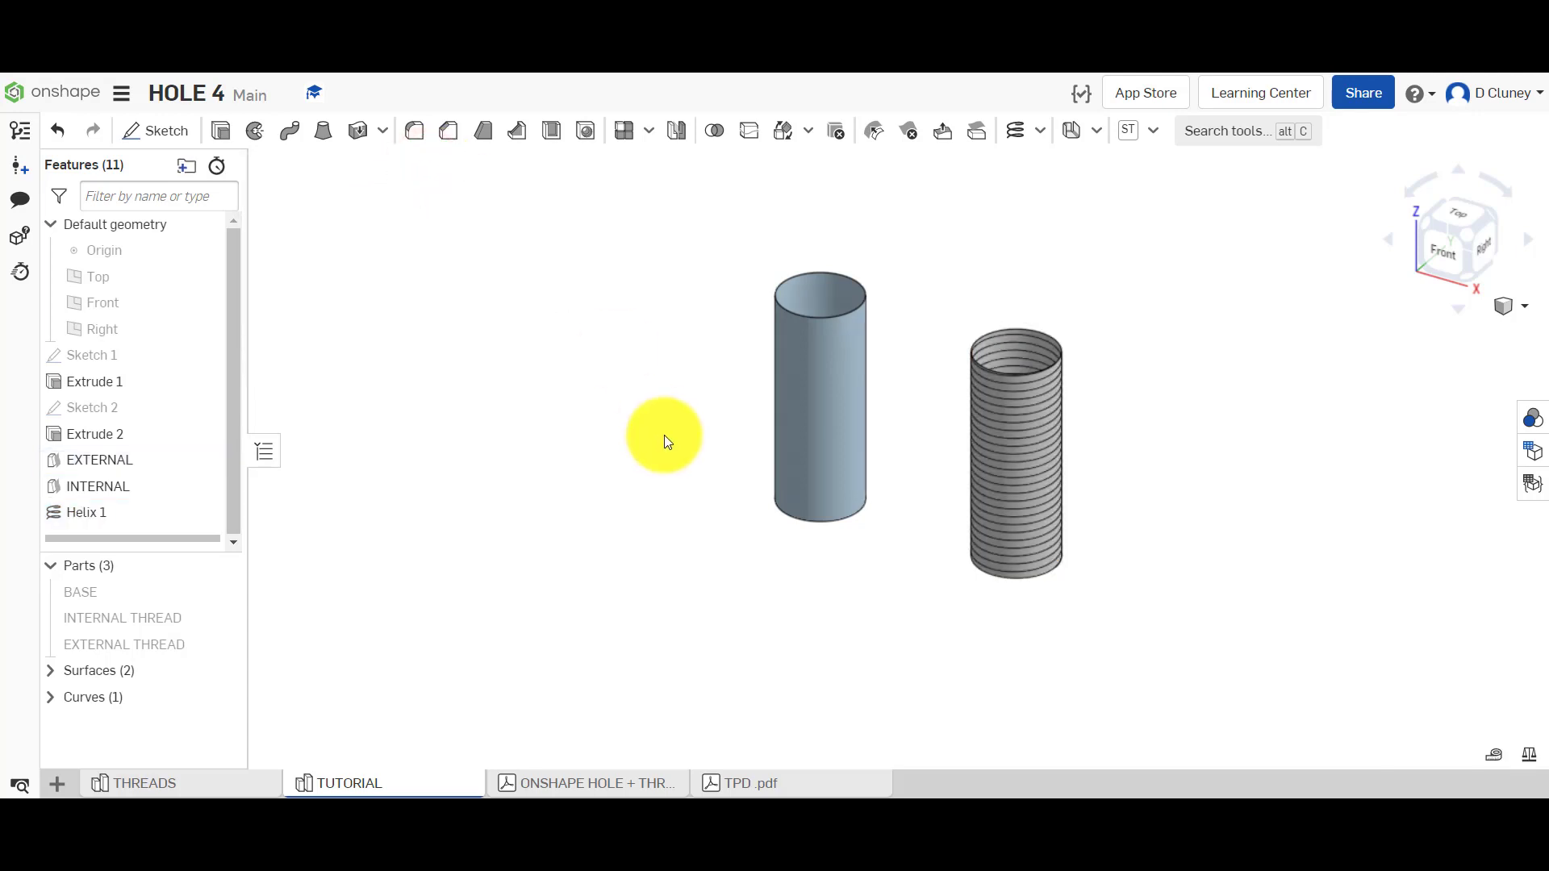
Create a second clockwise helix on the INTERNAL surface, defined by pitch, with a helical pitch of 1 mm.
click(1015, 131)
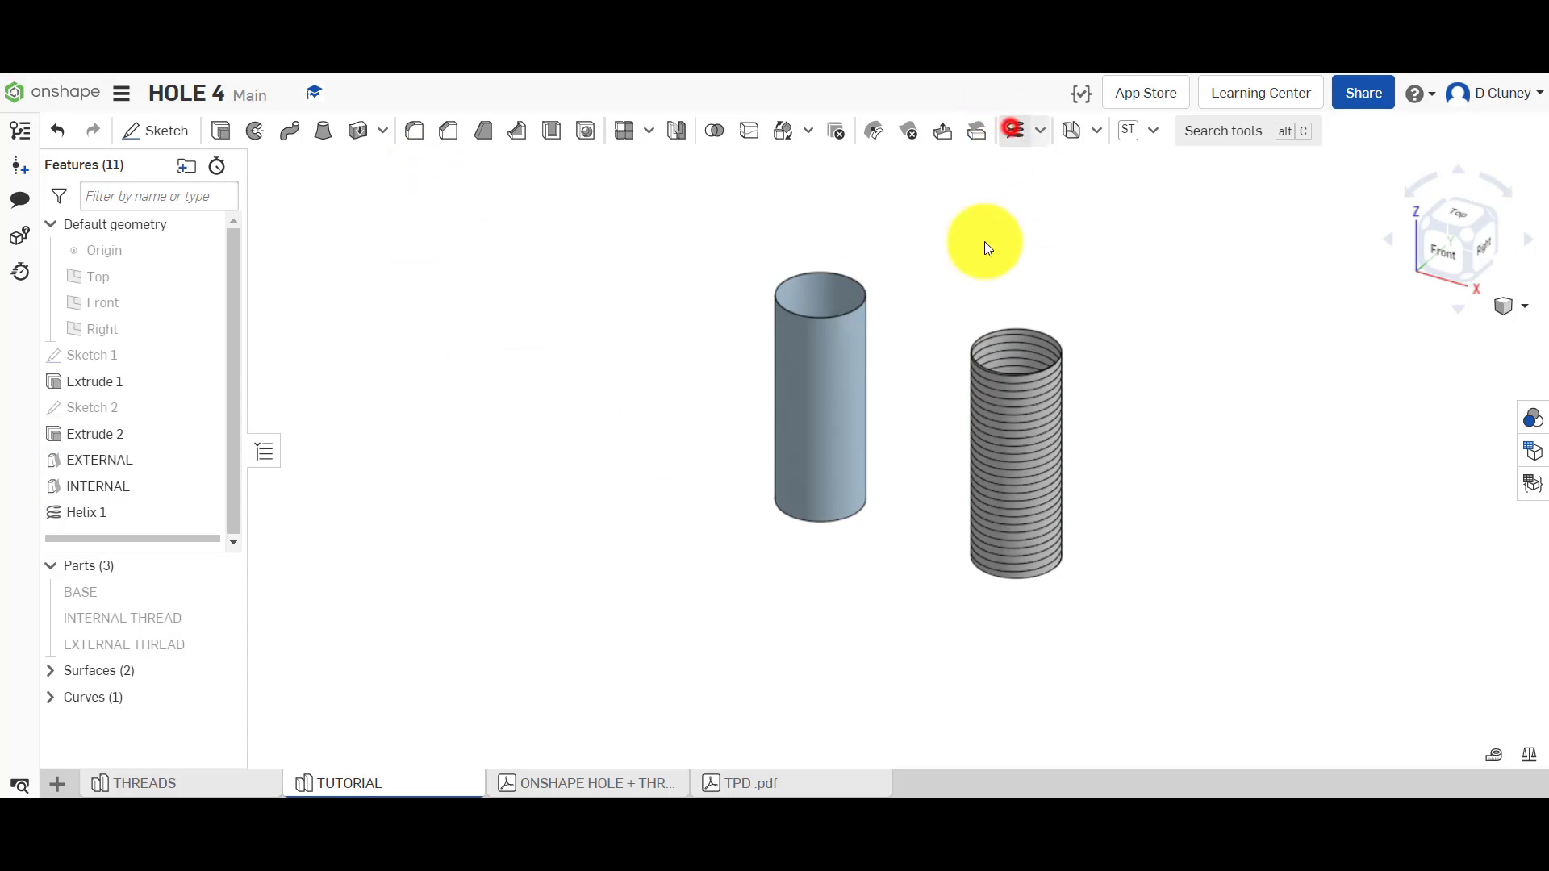
click(831, 376)
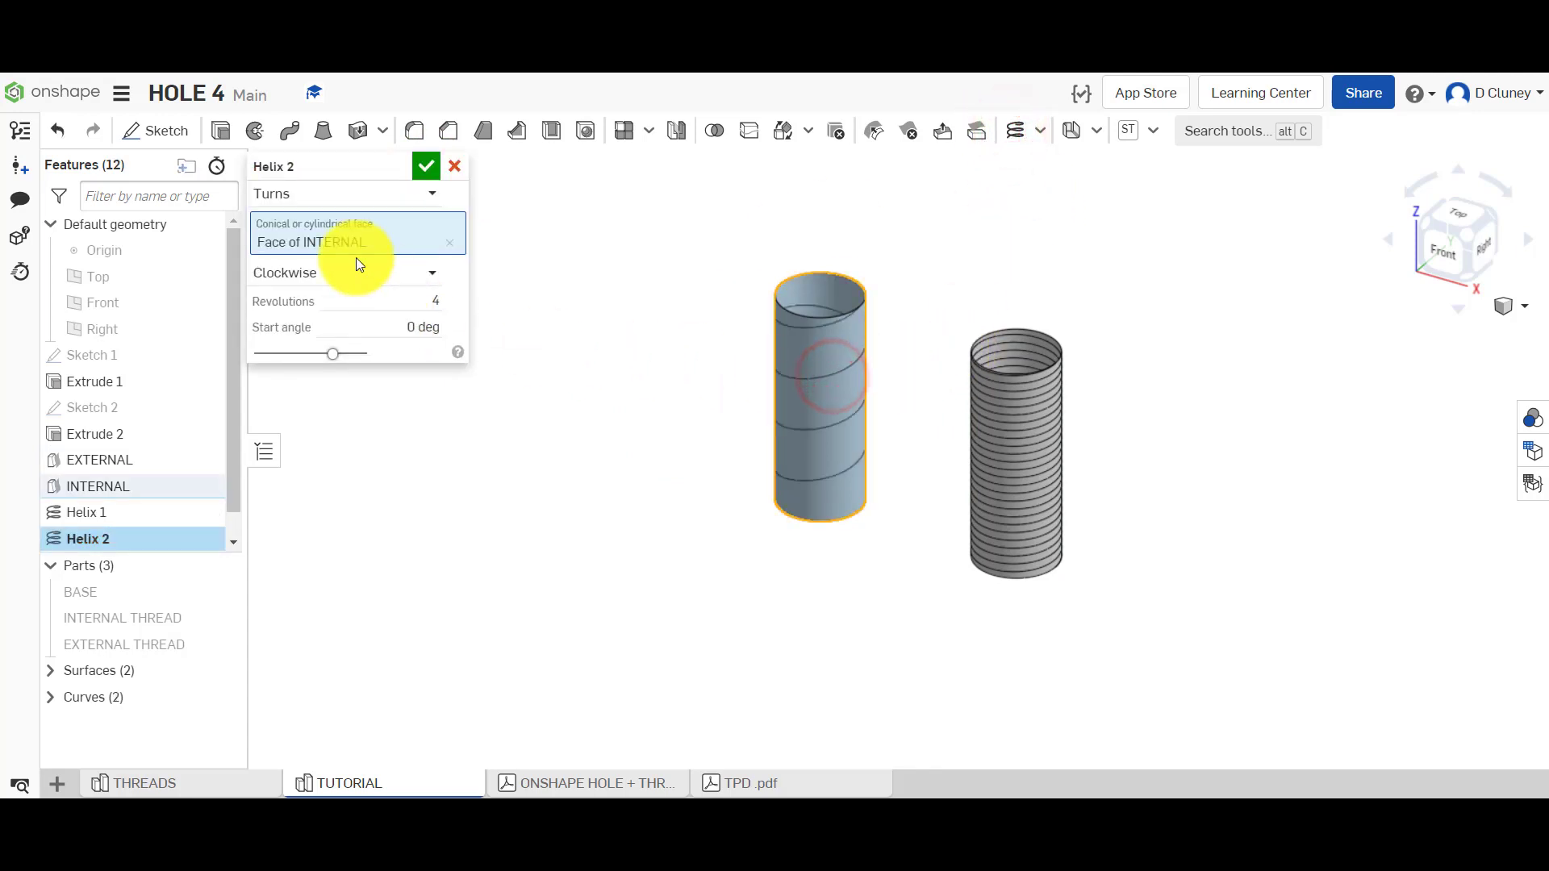
click(344, 196)
click(336, 252)
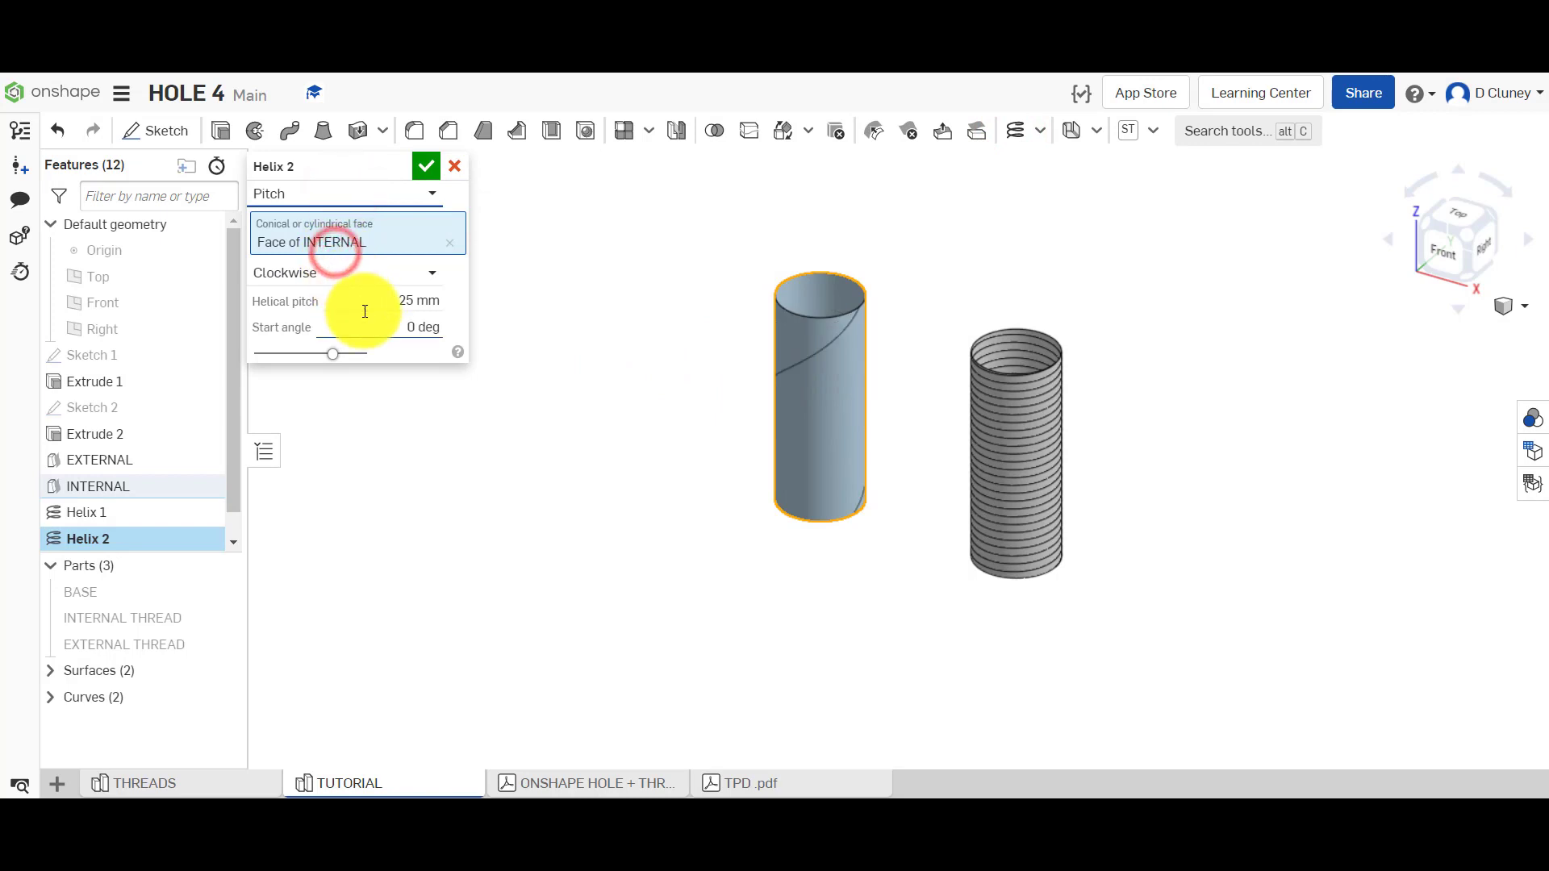
click(393, 304)
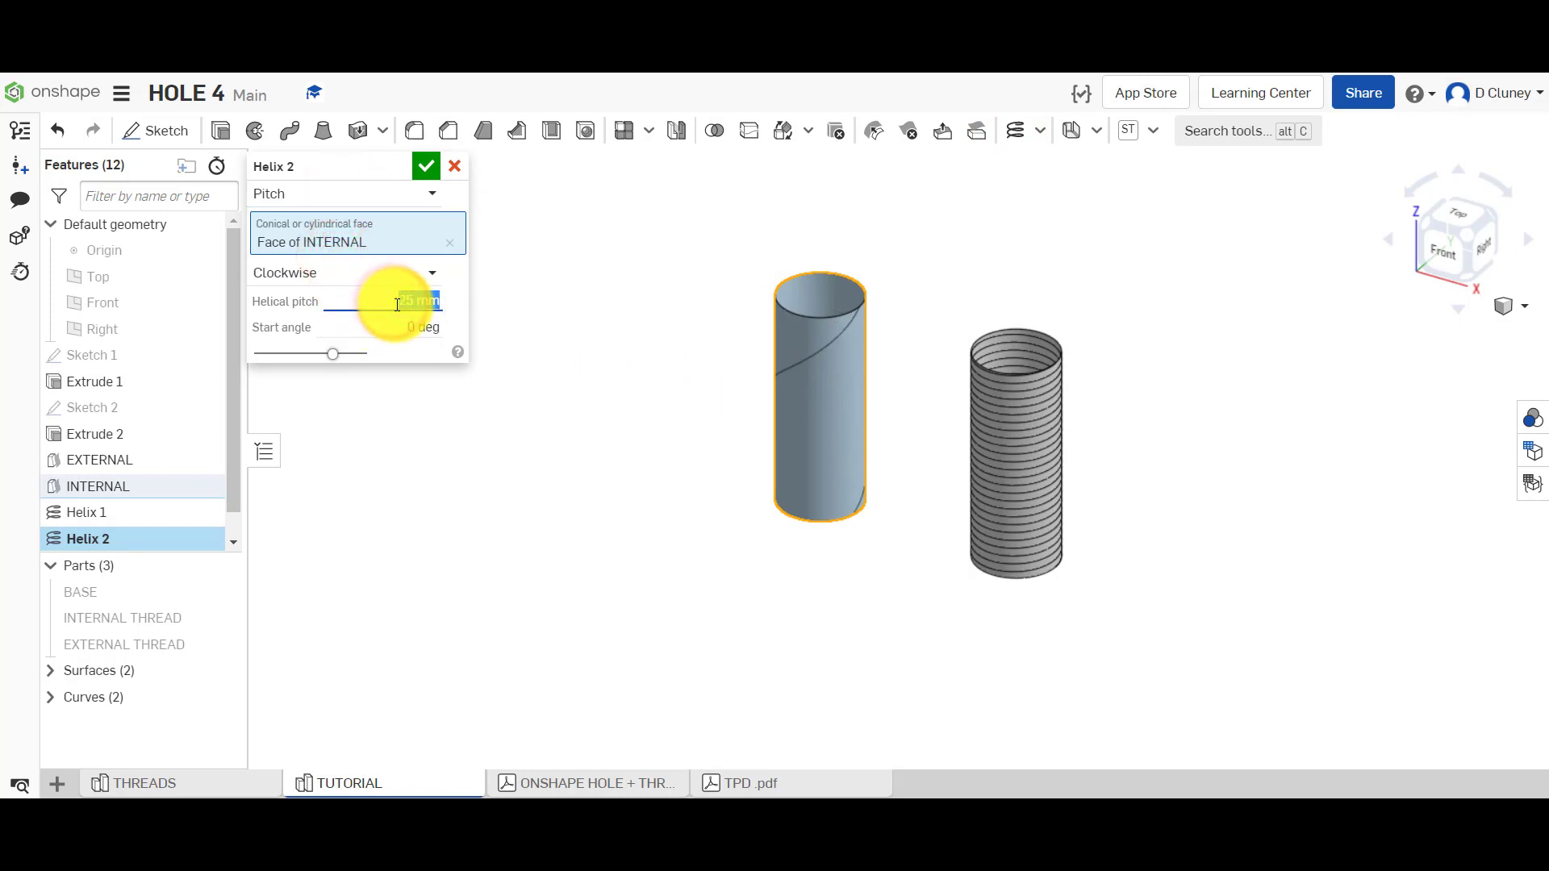
text(1)
click(561, 371)
click(429, 171)
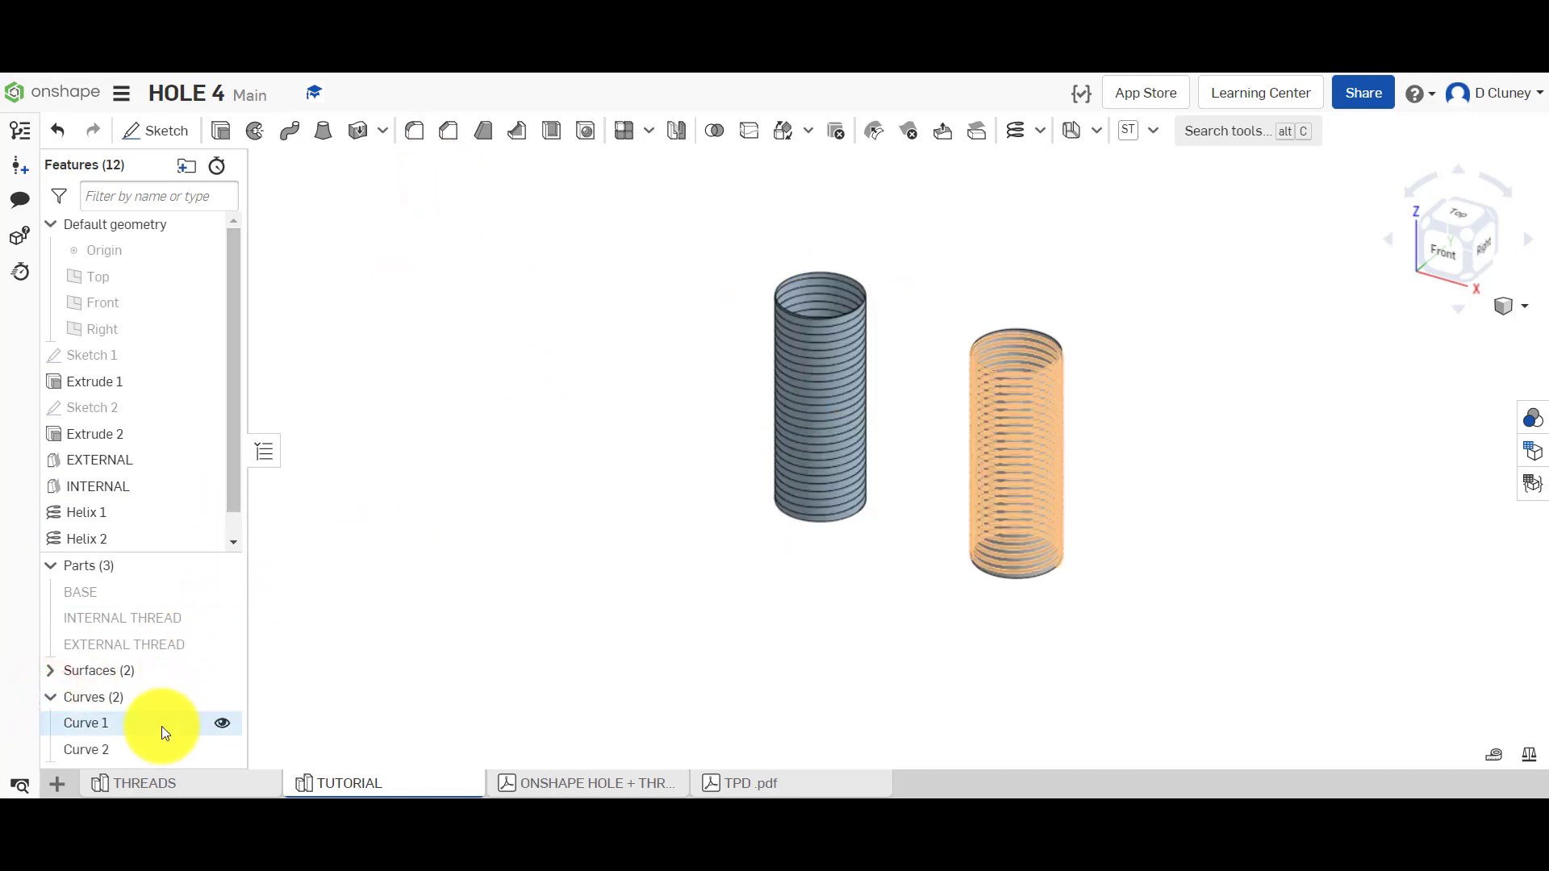
Rename Curve 1 as EXTERNAL and Curve 2 as INTERNAL.
right_click(139, 727)
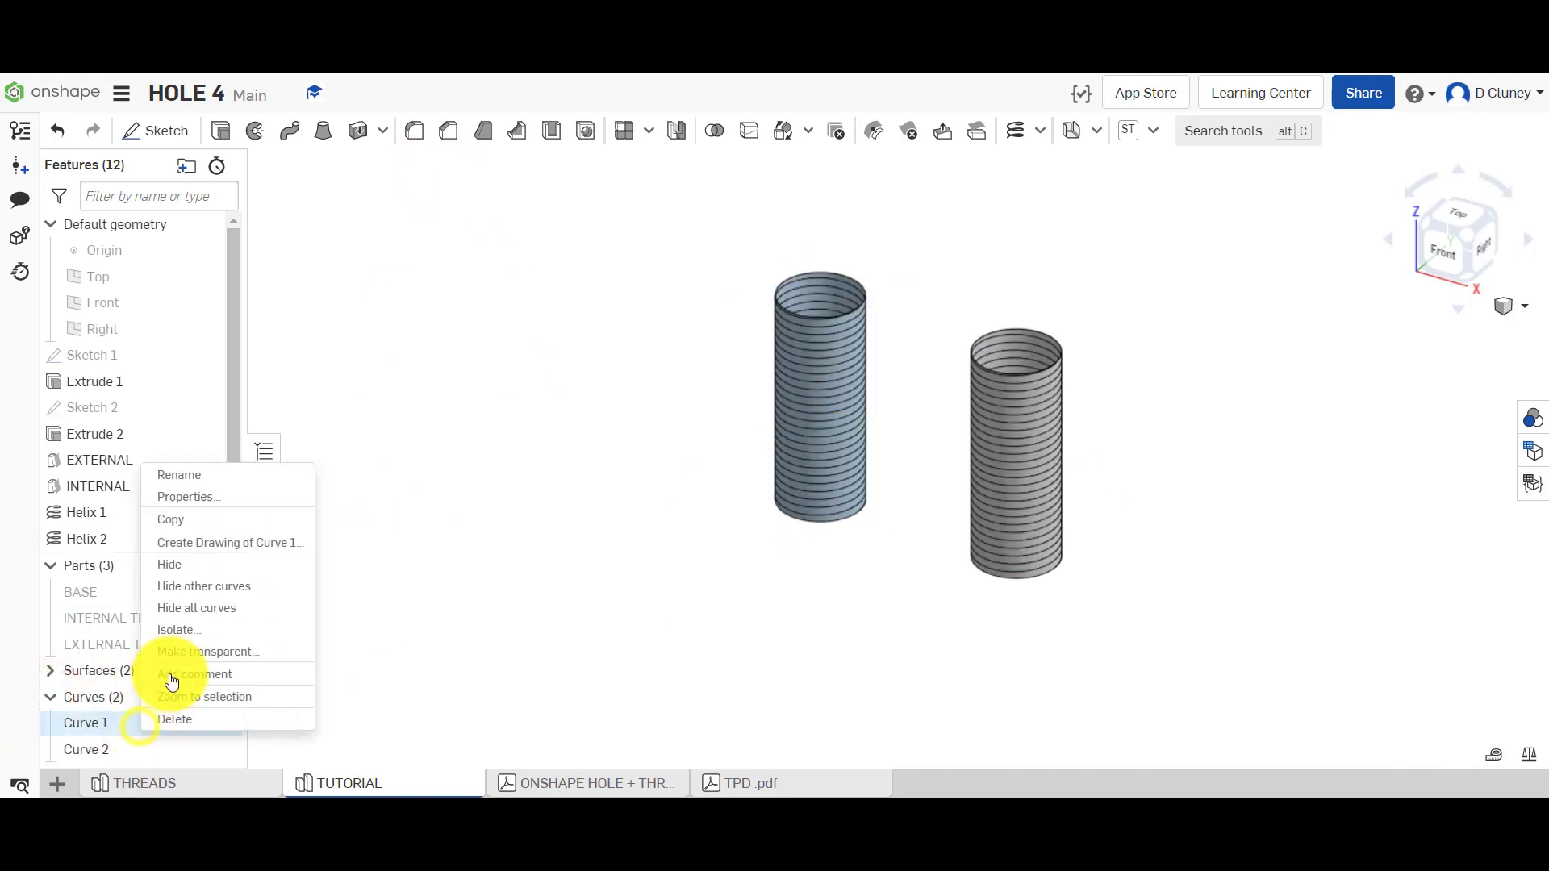
click(233, 481)
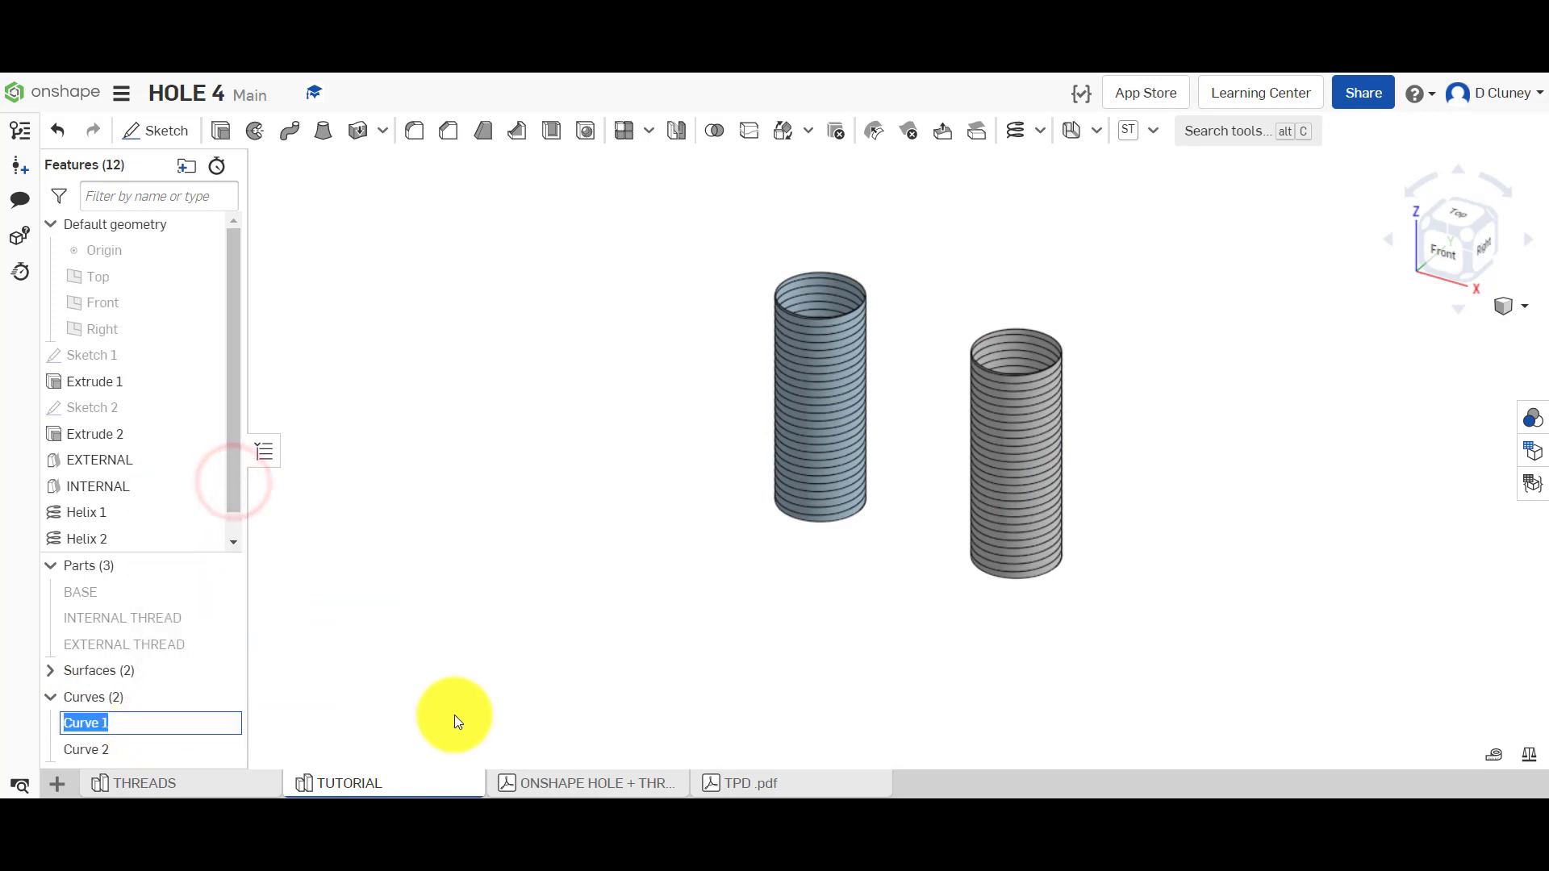
text(EXTERNAL)
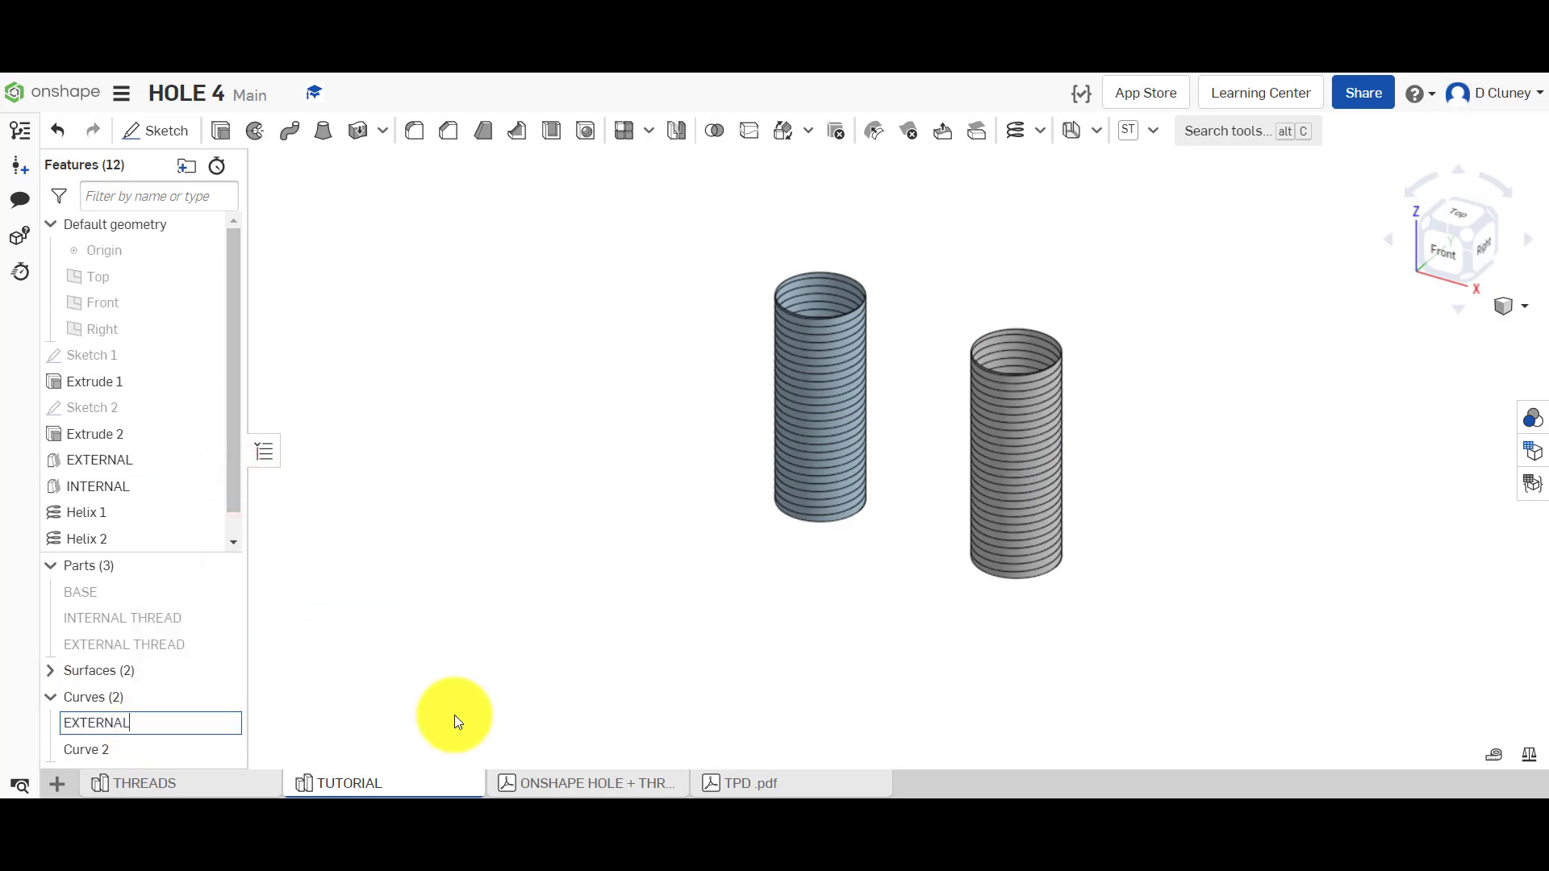
click(454, 717)
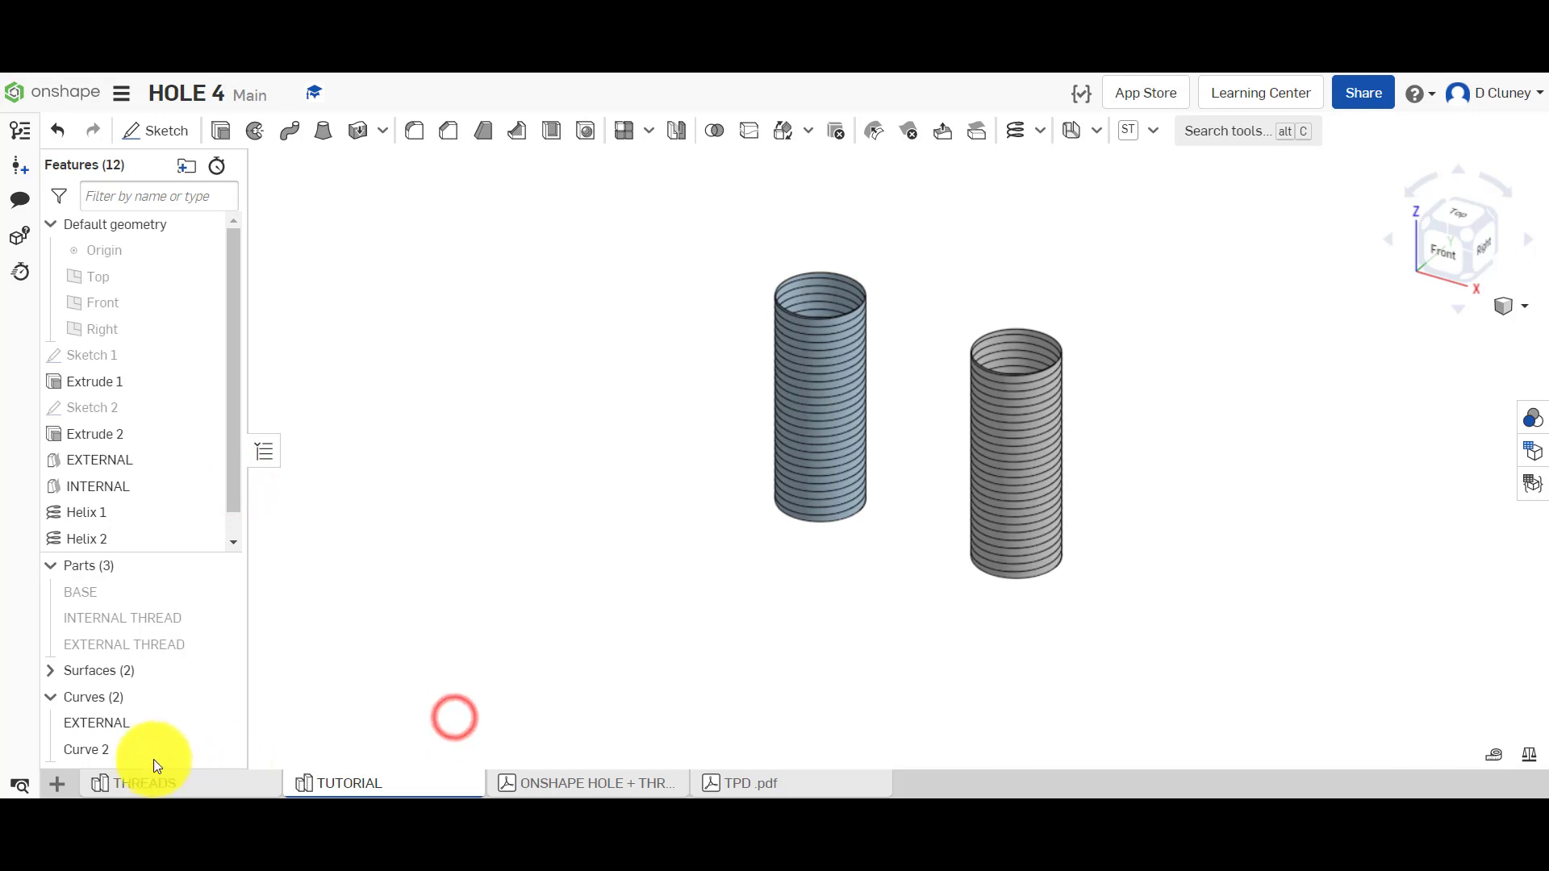
right_click(129, 747)
click(215, 502)
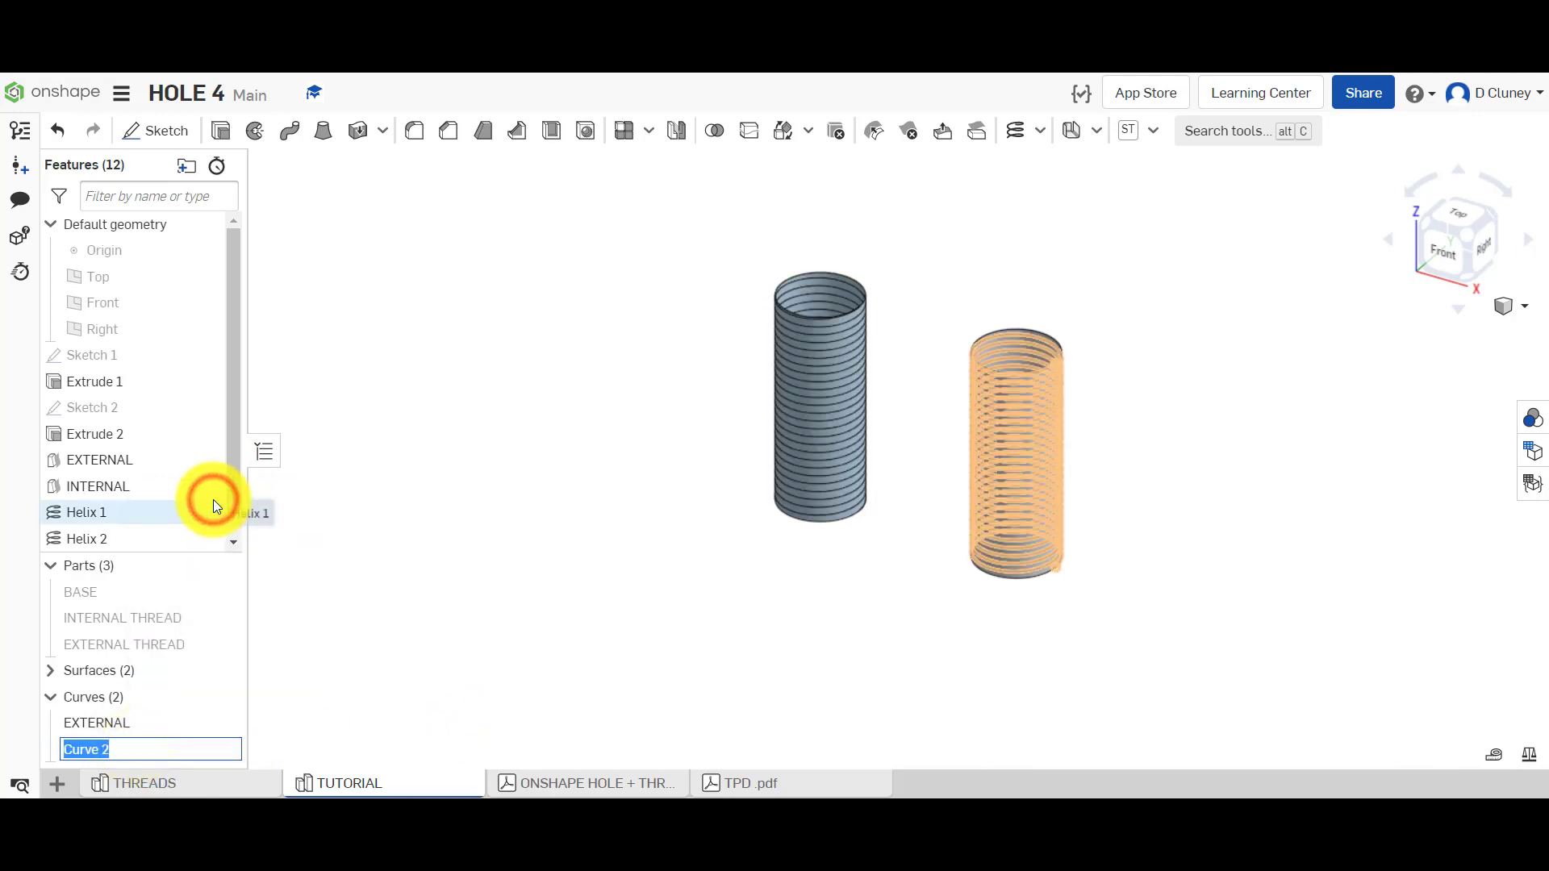
text(INTERNAL)
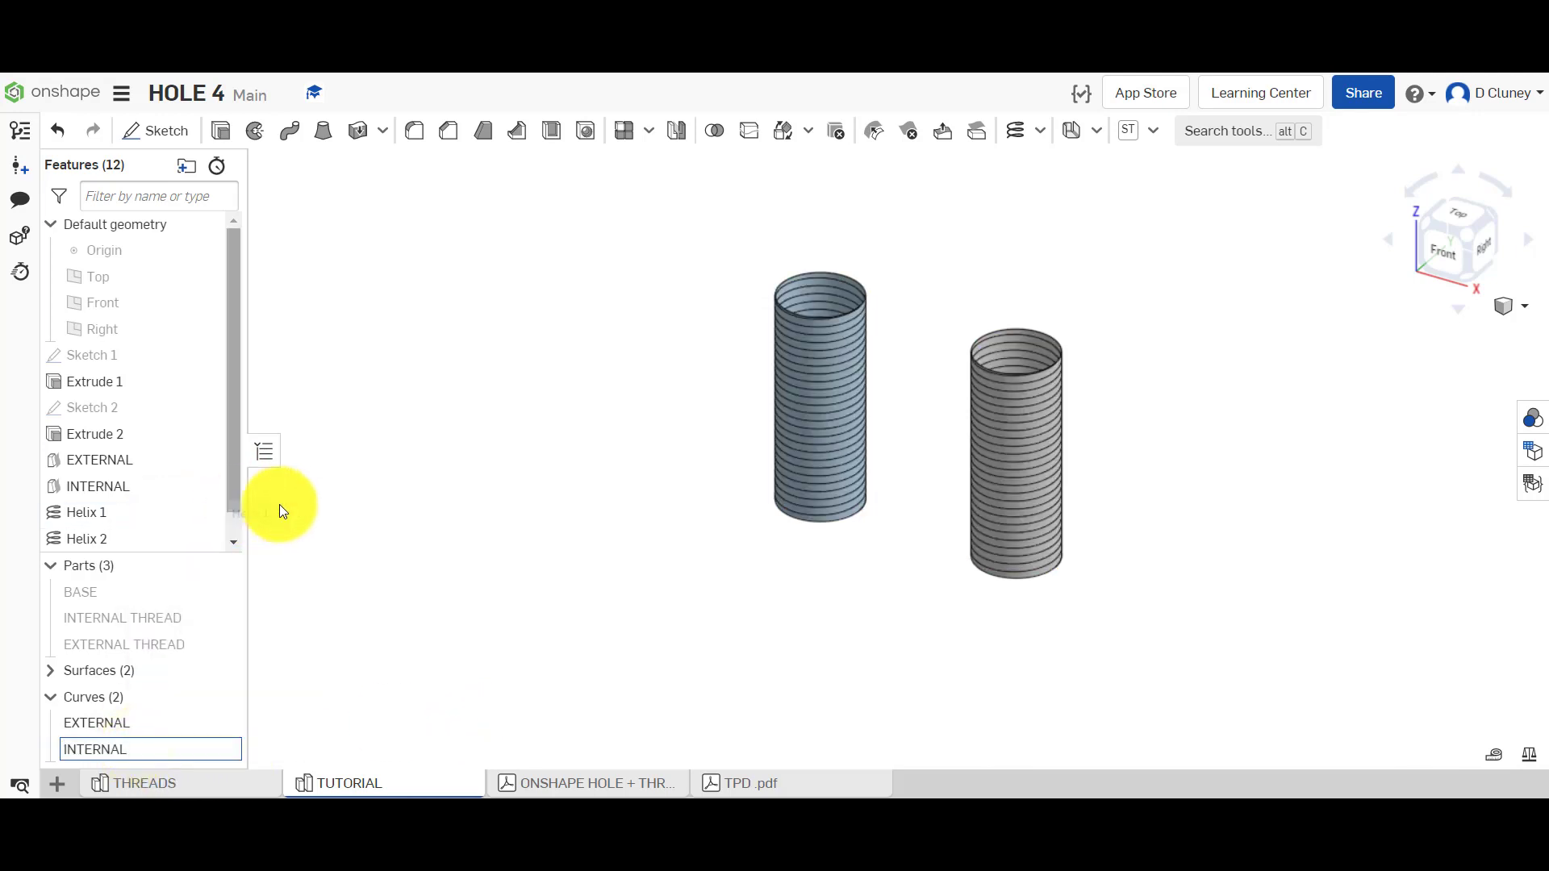
click(446, 547)
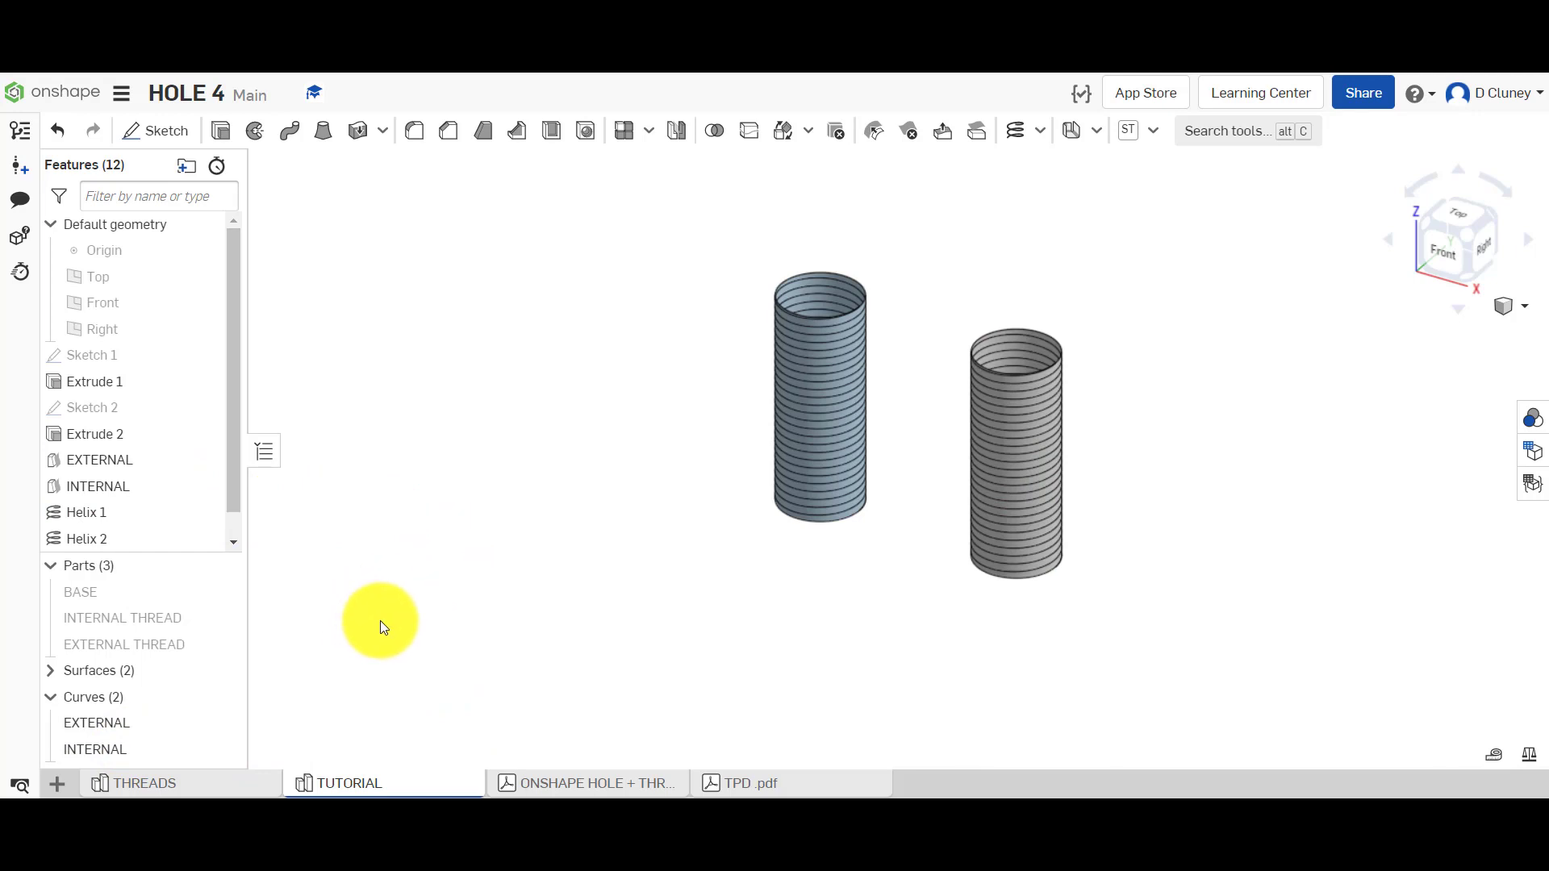
Hide both offset surfaces, leaving only the two helix curves visible.
click(51, 672)
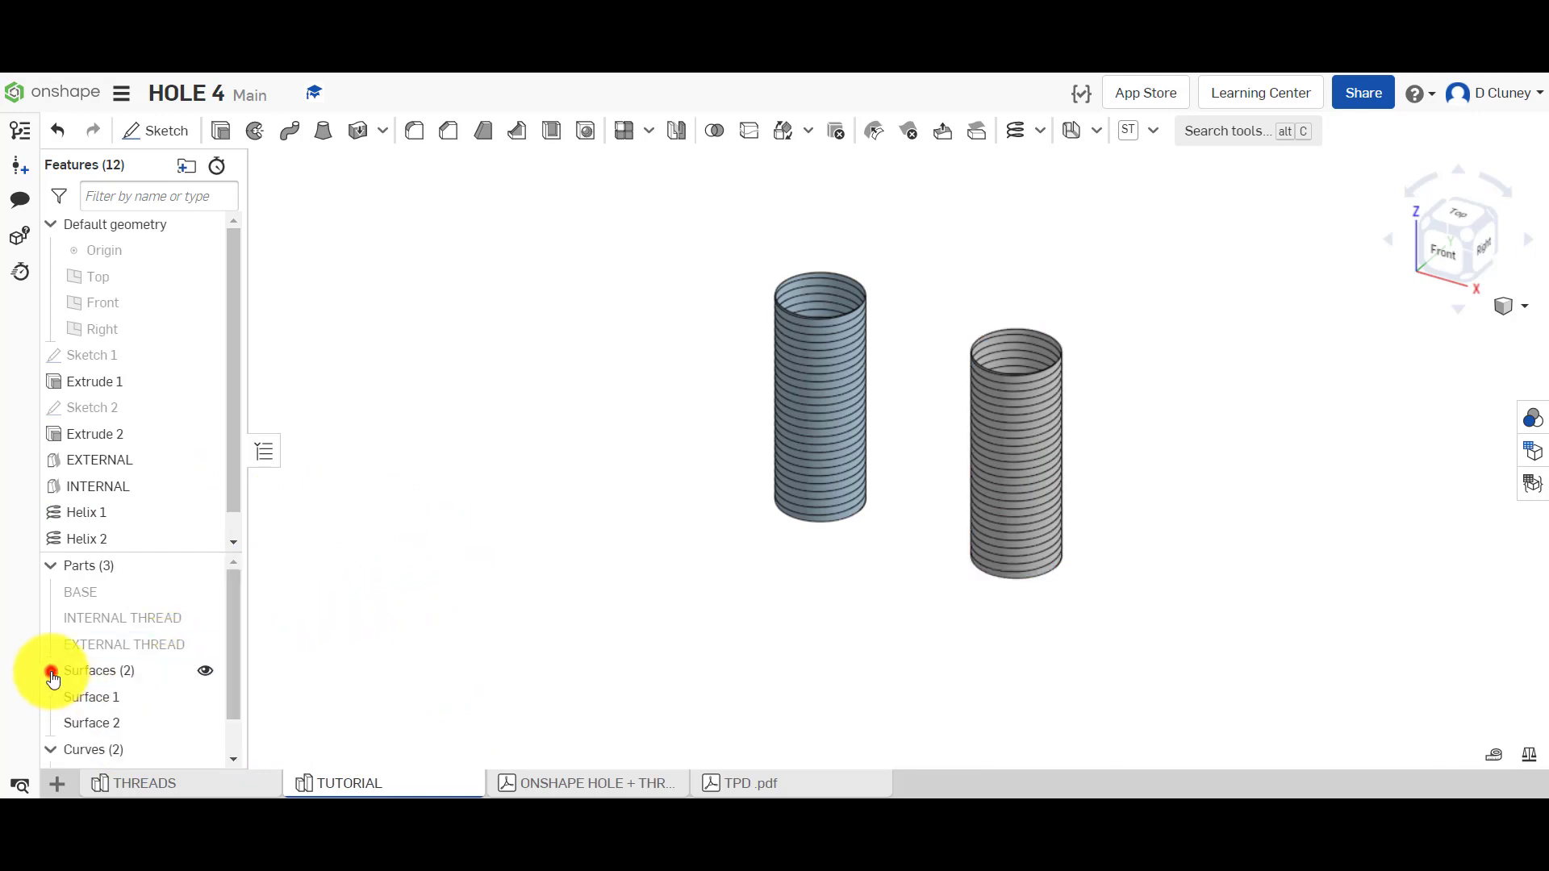
click(207, 670)
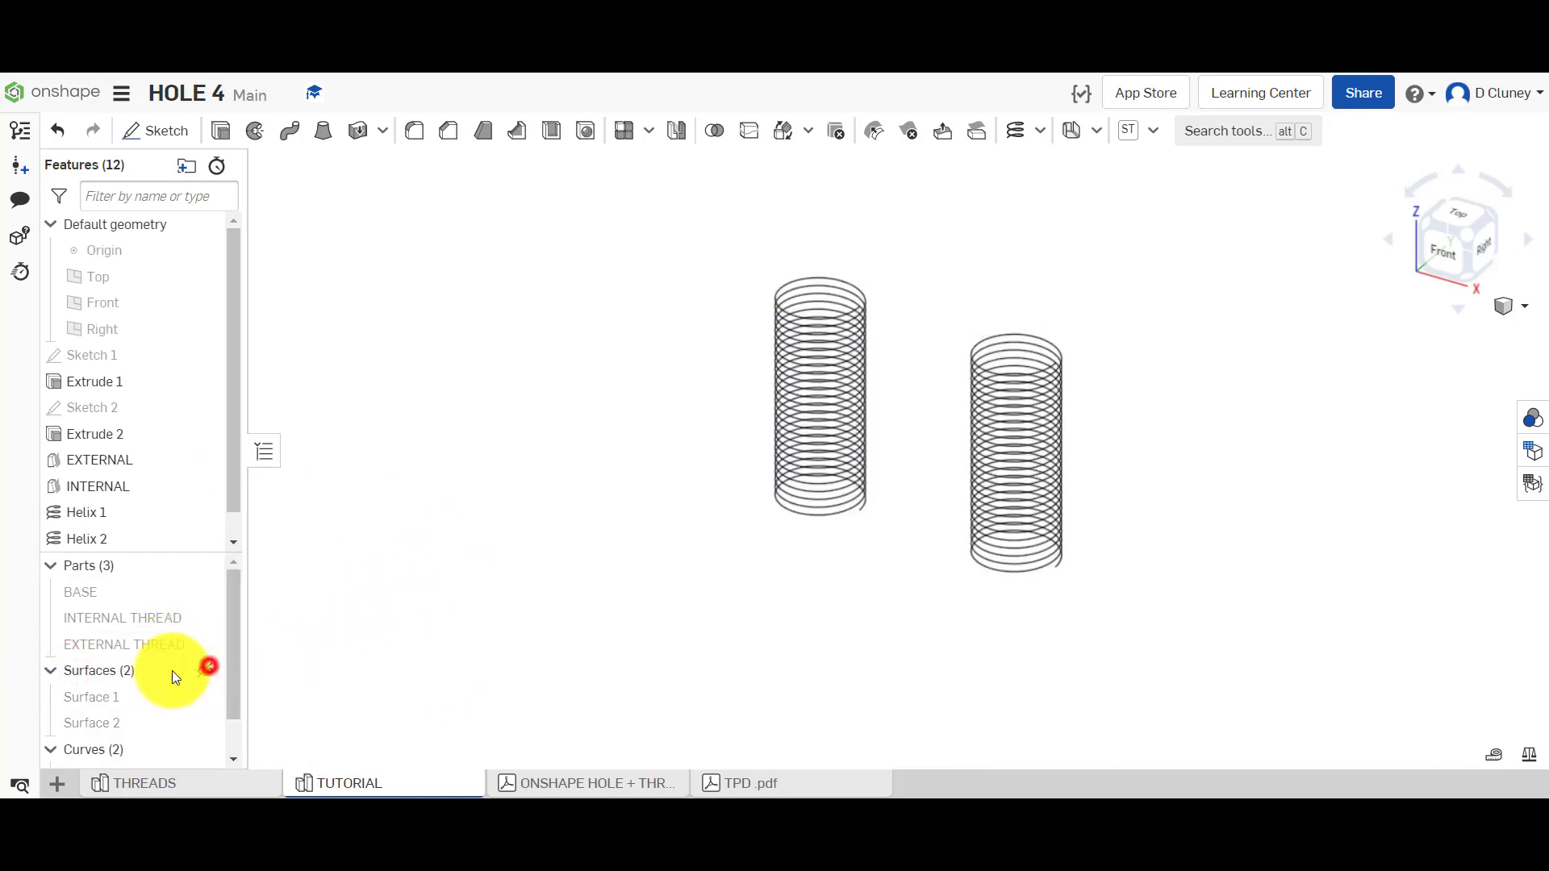
click(51, 670)
right_drag(1009, 476, 931, 523)
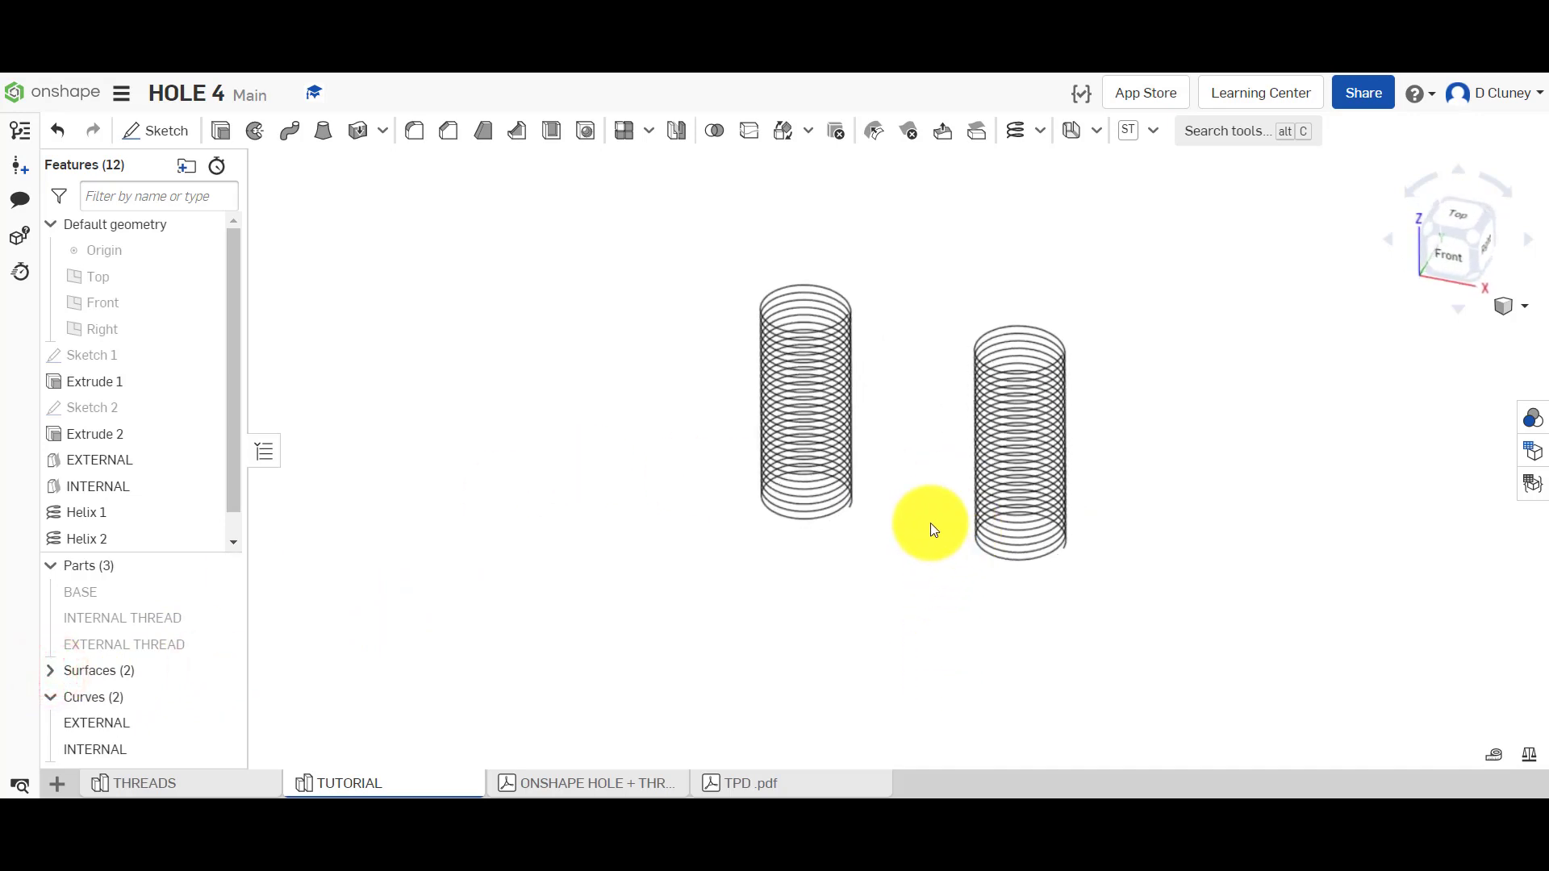
Temporarily show the BASE, INTERNAL THREAD and EXTERNAL THREAD parts to check them against the helices, and hide them again.
click(222, 590)
click(225, 618)
click(225, 644)
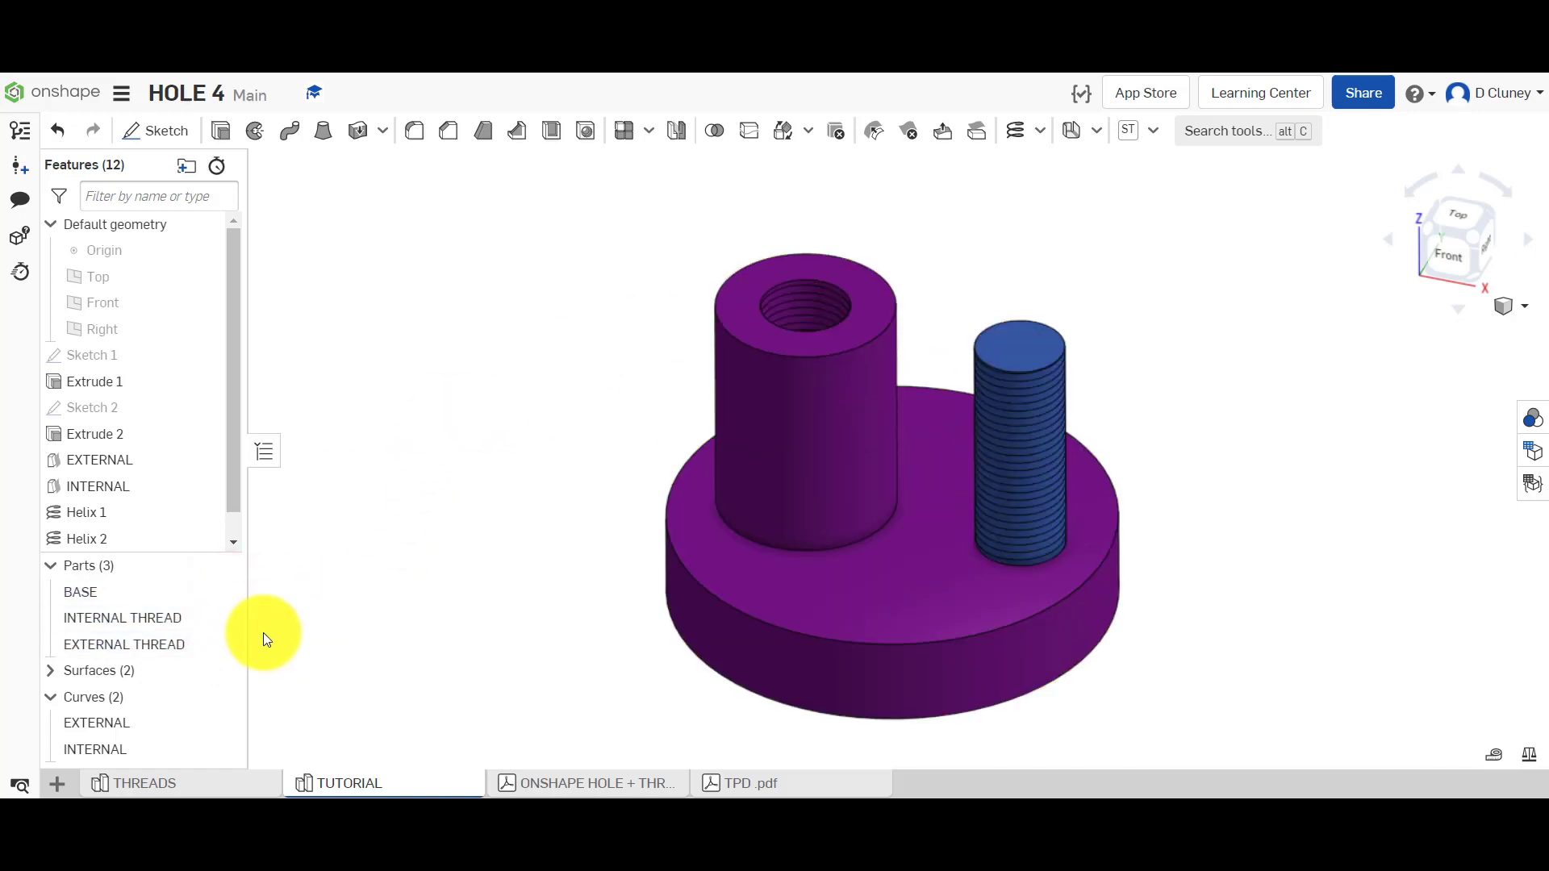
click(215, 618)
click(220, 645)
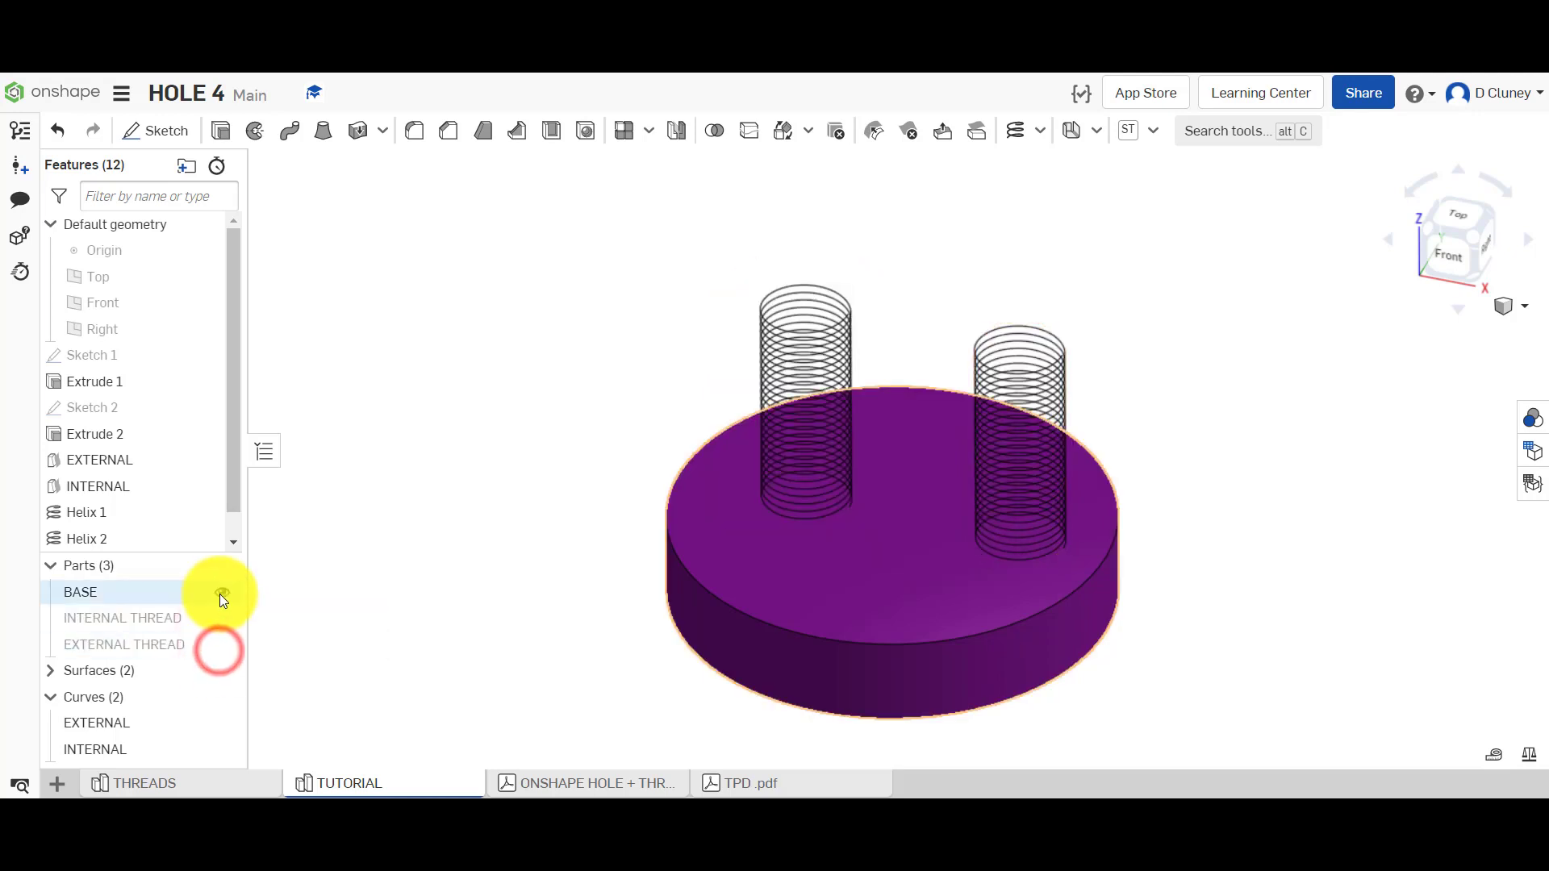
click(219, 594)
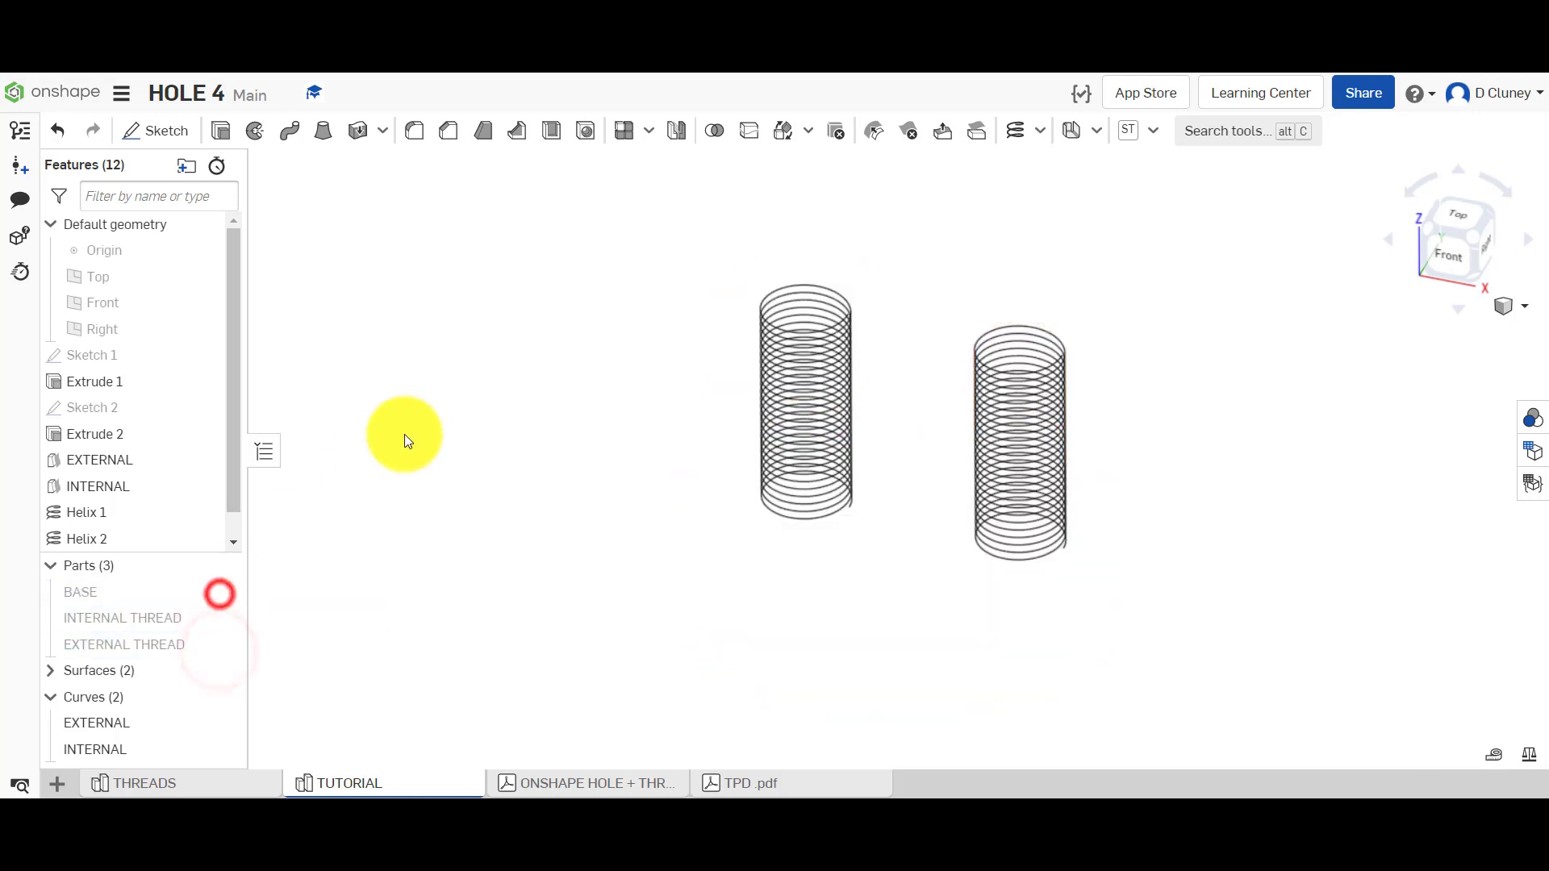
Switch to THREADS and roll its history forward to just after Sketch 4.
click(230, 786)
drag(234, 374, 240, 486)
drag(181, 432, 179, 485)
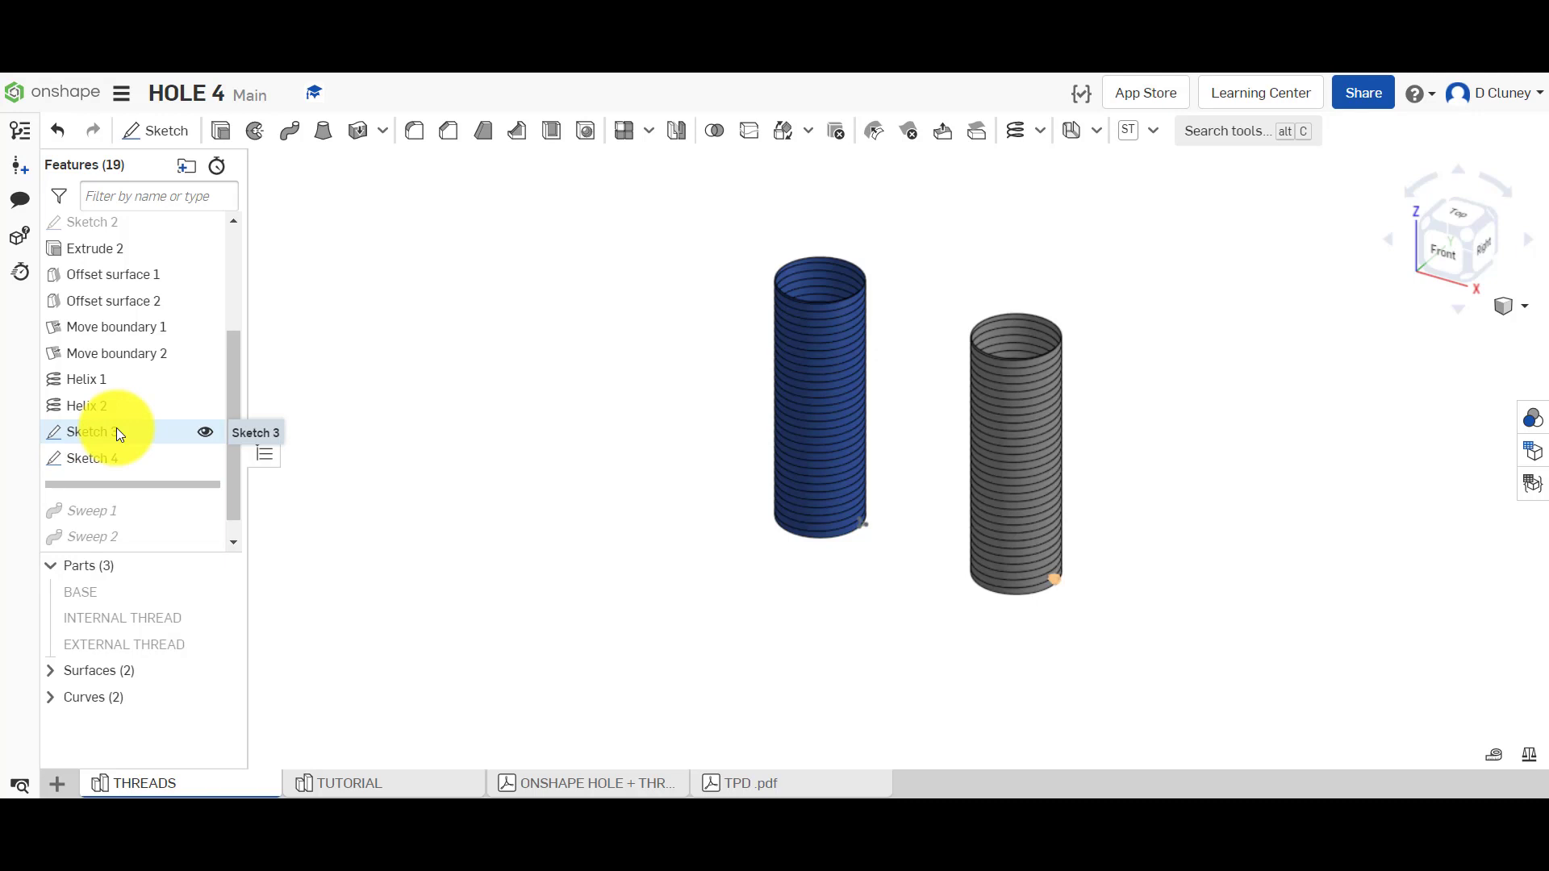
Open Sketch 3 in THREADS and examine the triangular thread profile and its dimension from the front, leaving it unchanged.
right_click(134, 430)
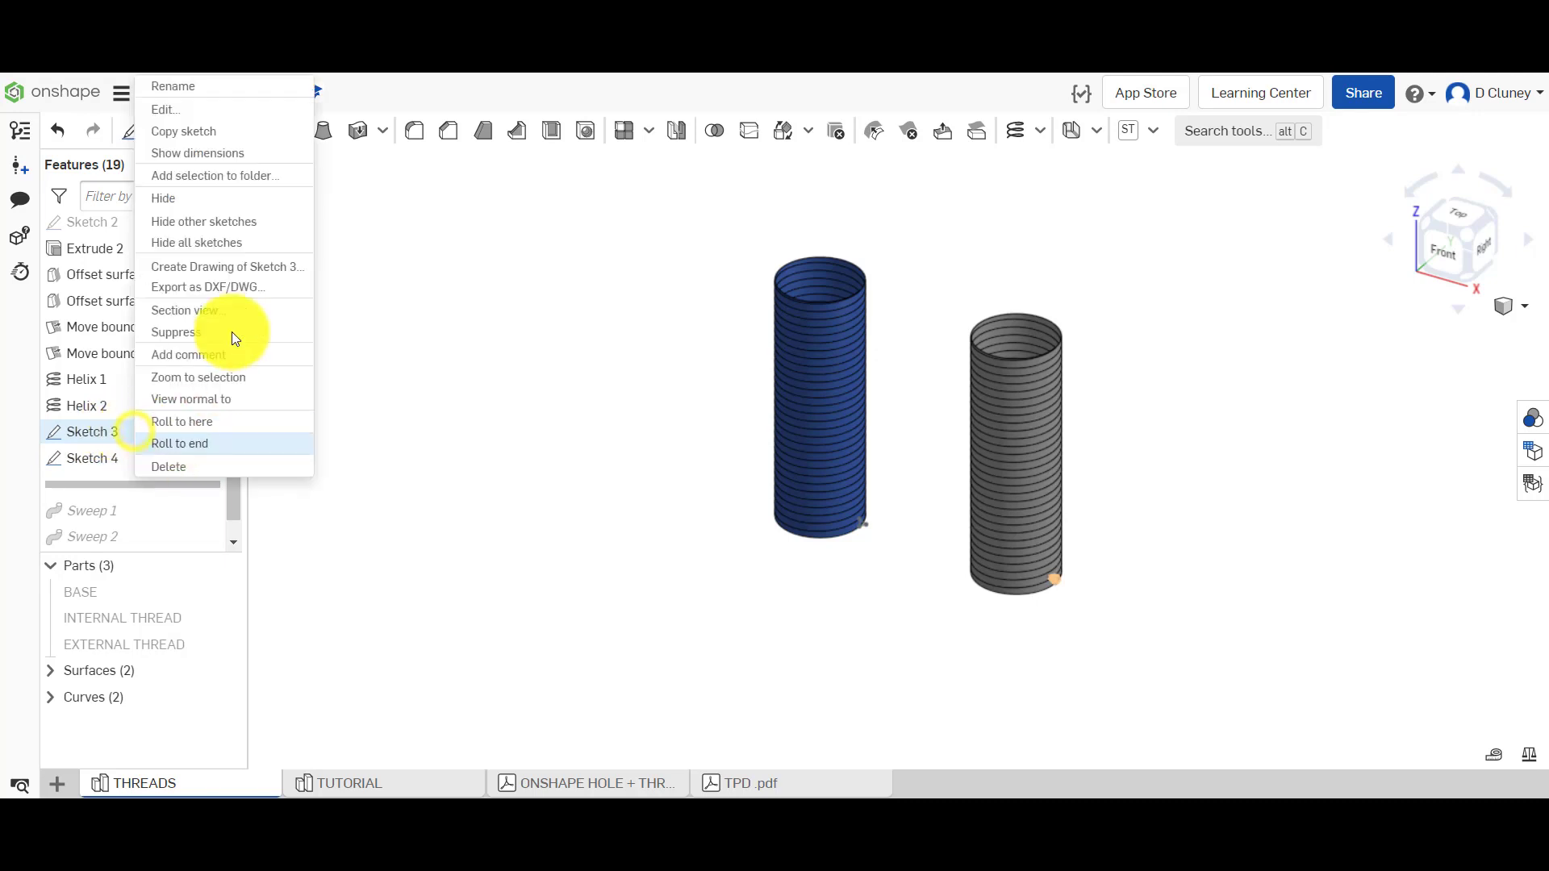
click(244, 123)
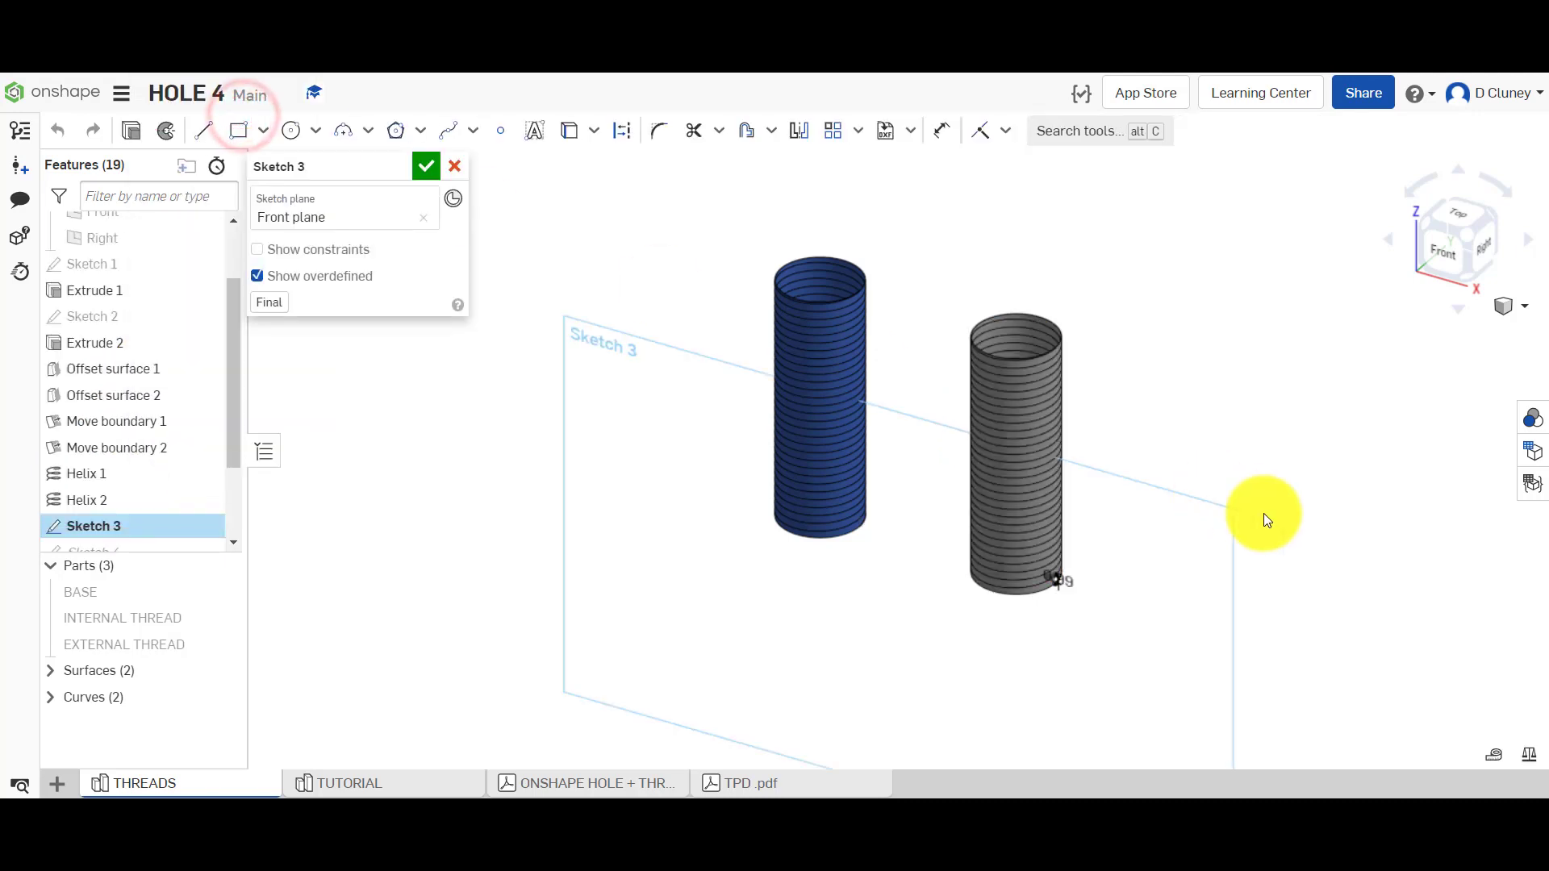
scroll(1264, 513, up, 5)
click(1435, 250)
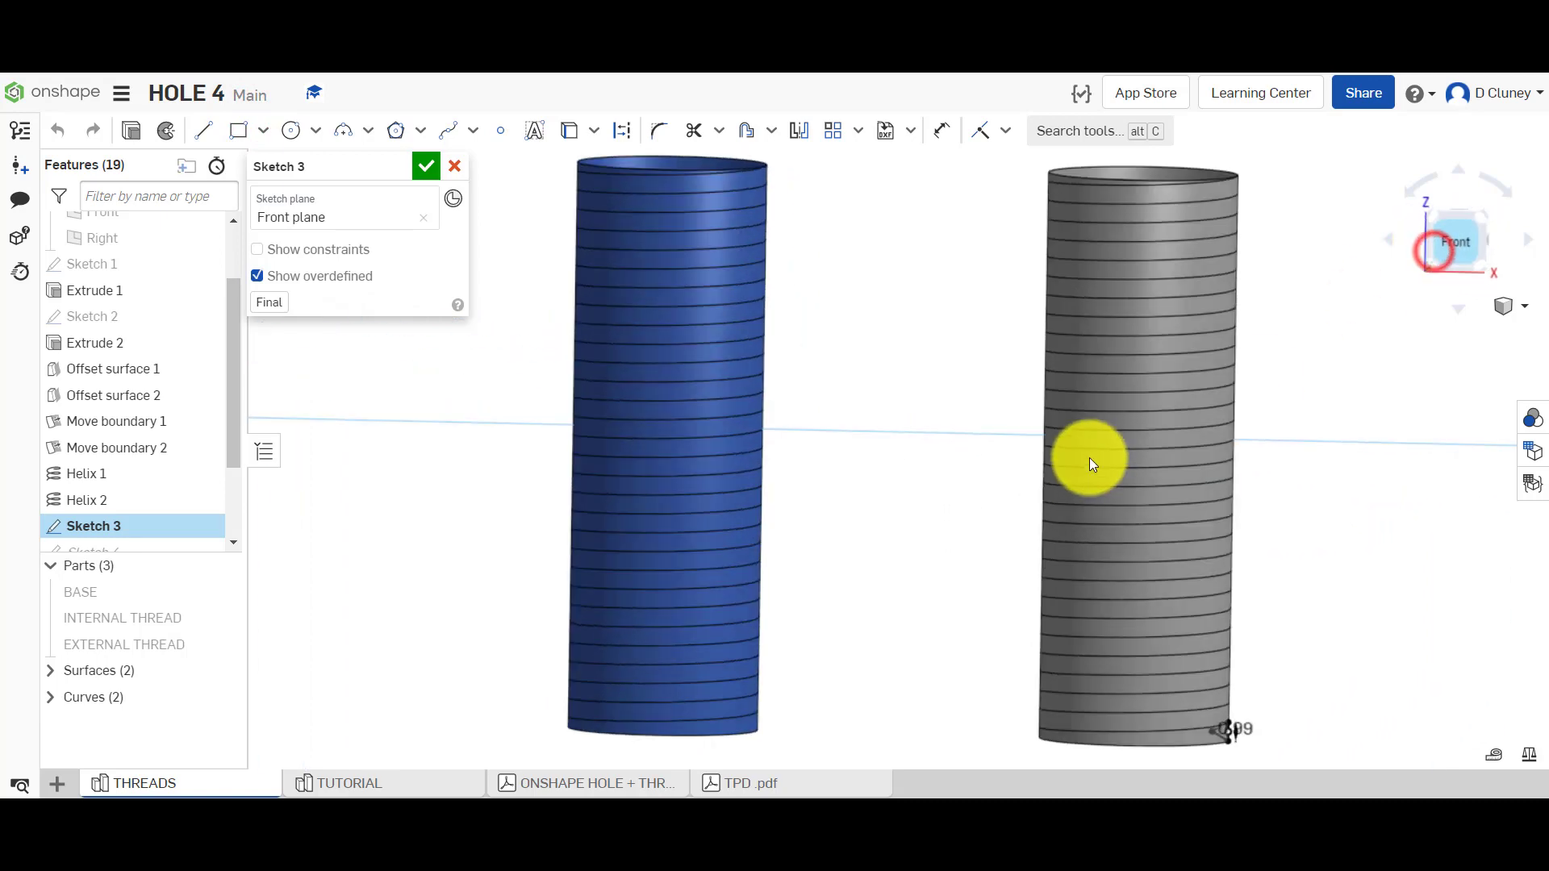
scroll(1226, 641, up, 3)
scroll(1198, 584, down, 8)
scroll(1206, 604, up, 10)
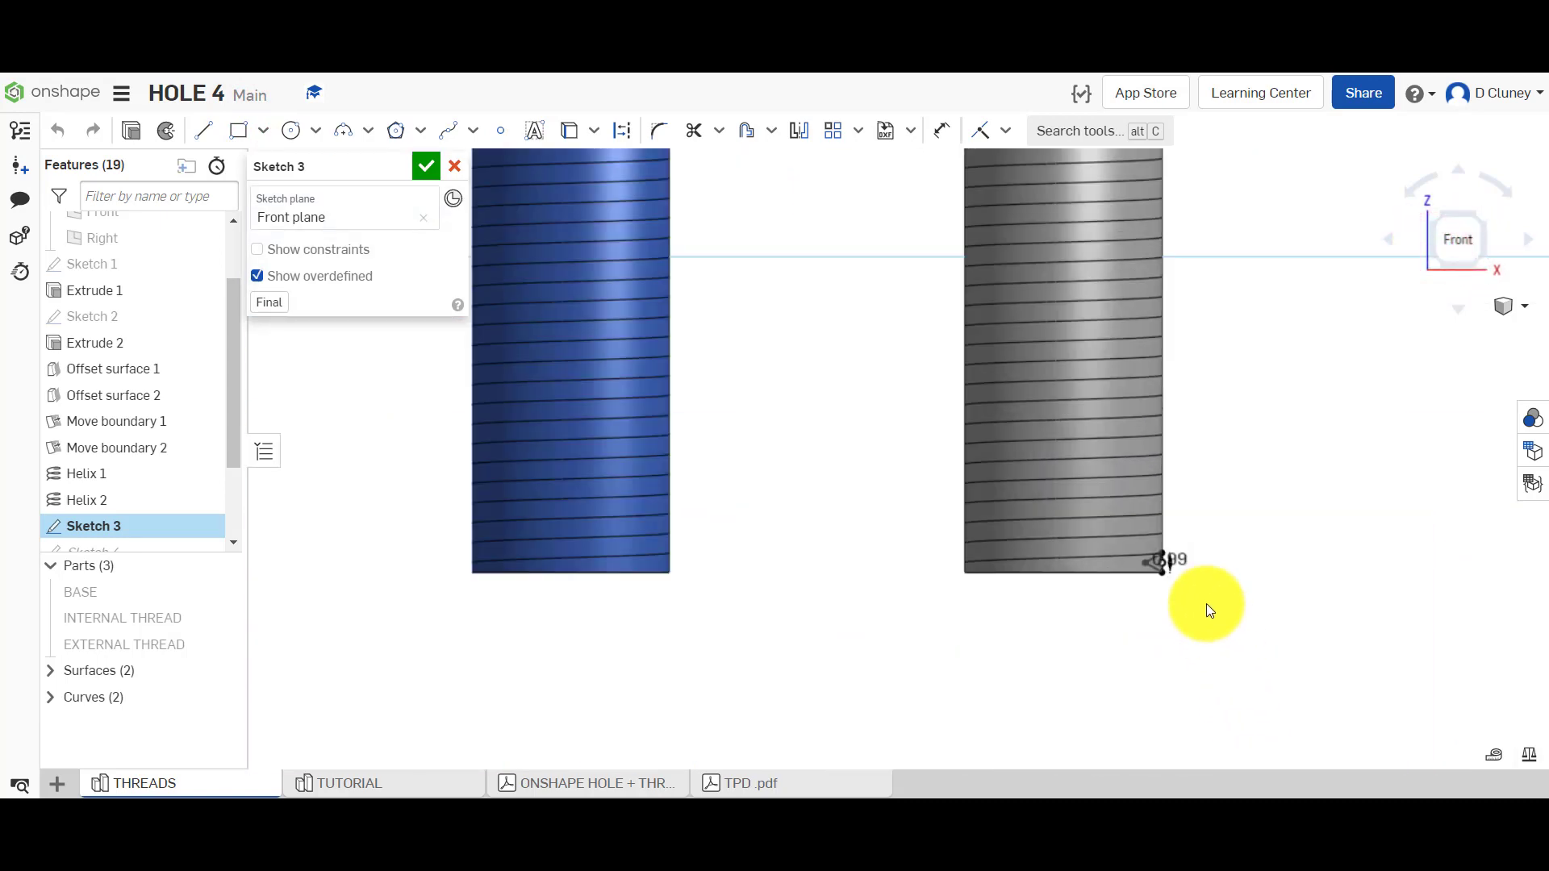
scroll(1119, 537, up, 2)
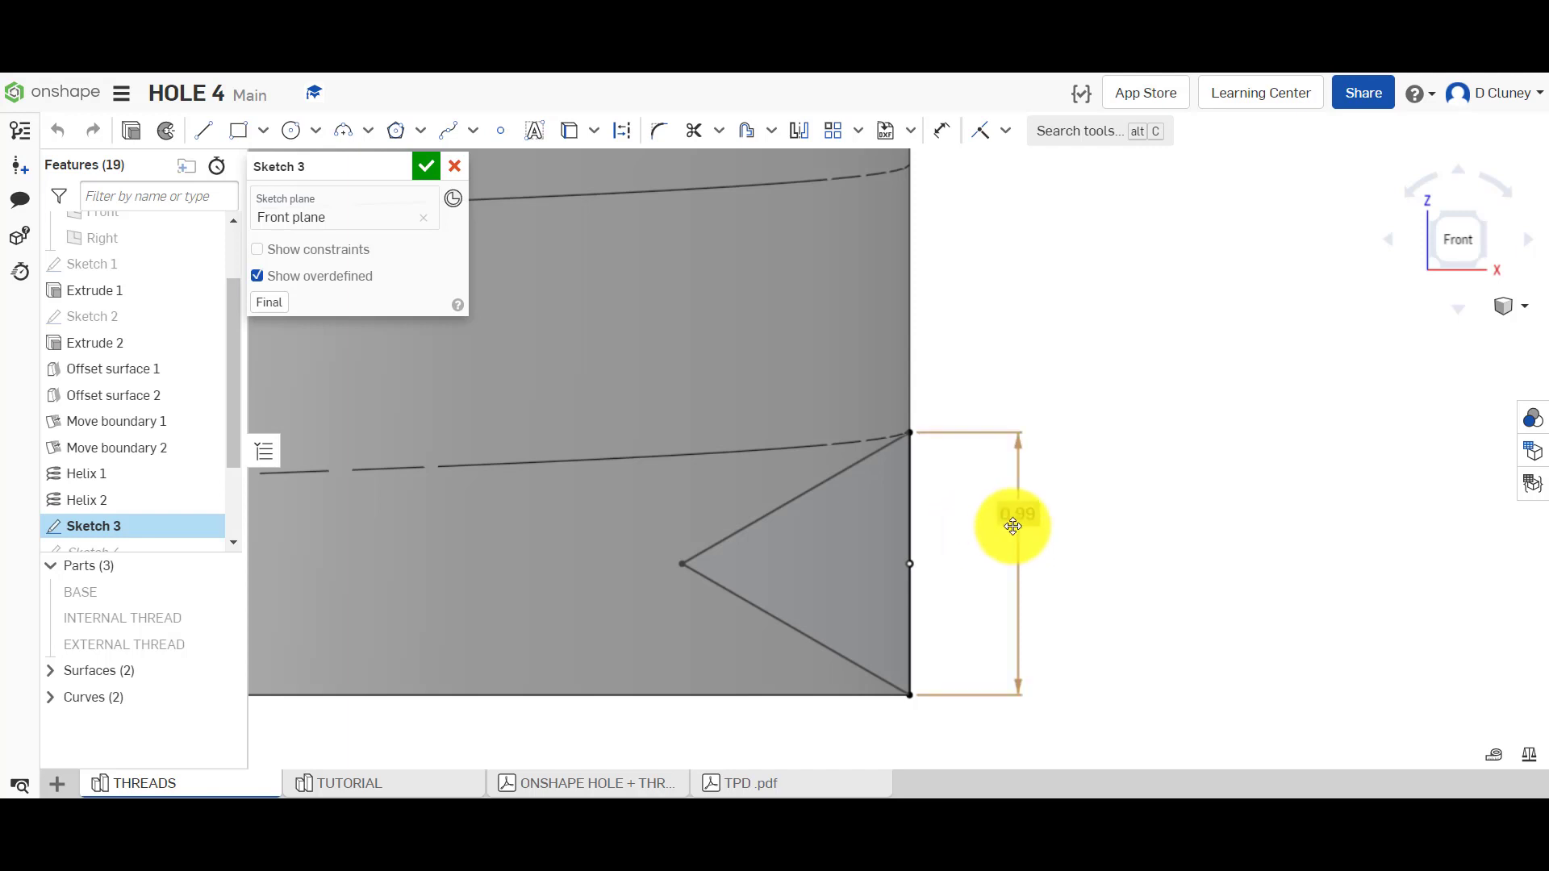
click(424, 168)
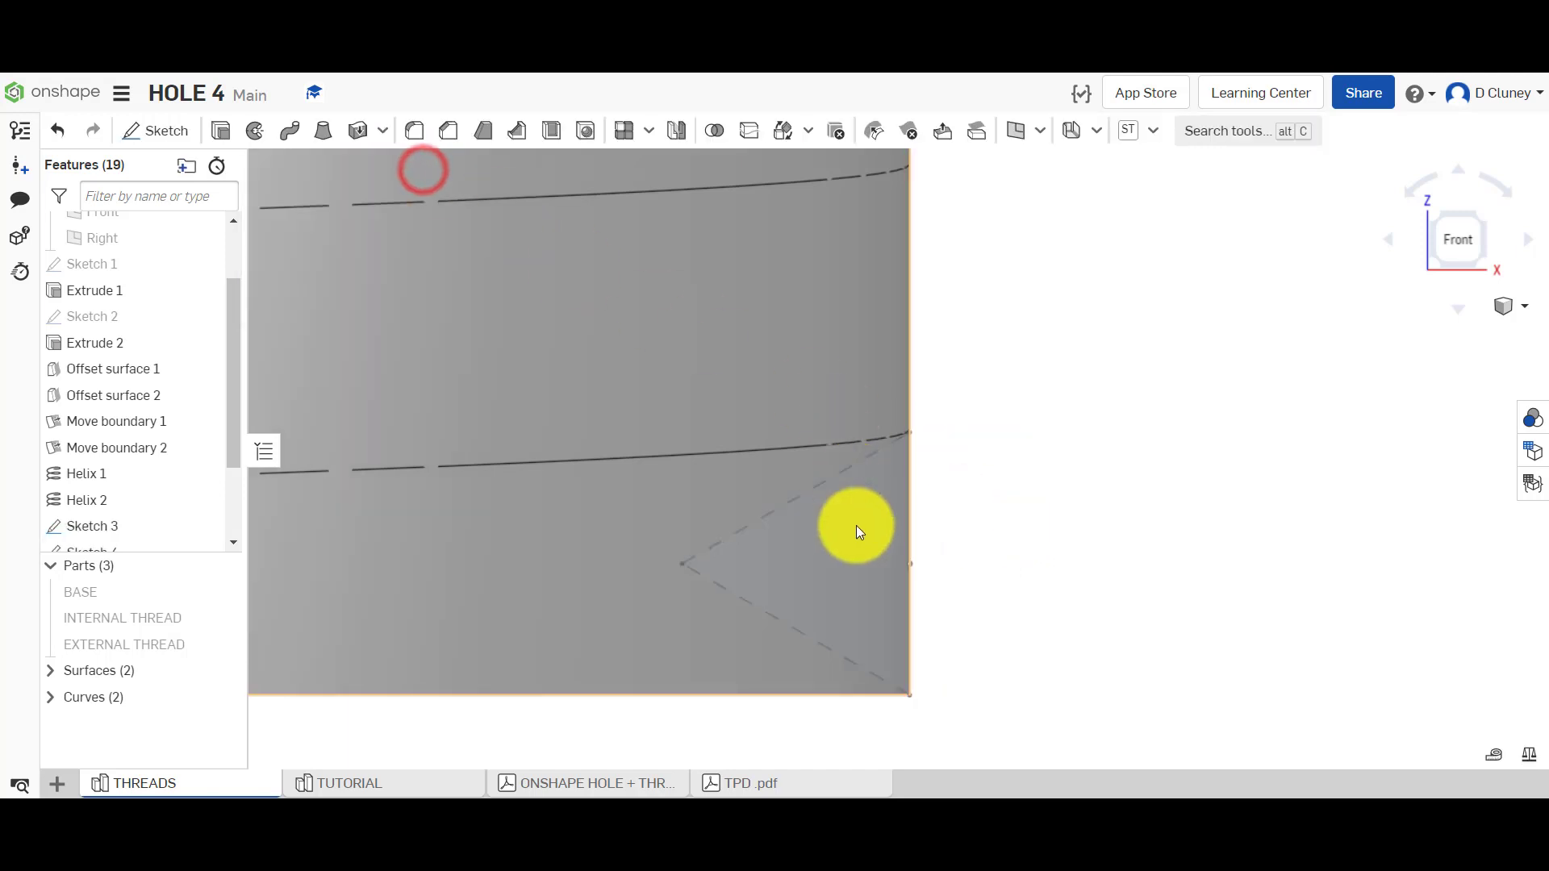
scroll(854, 505, down, 2)
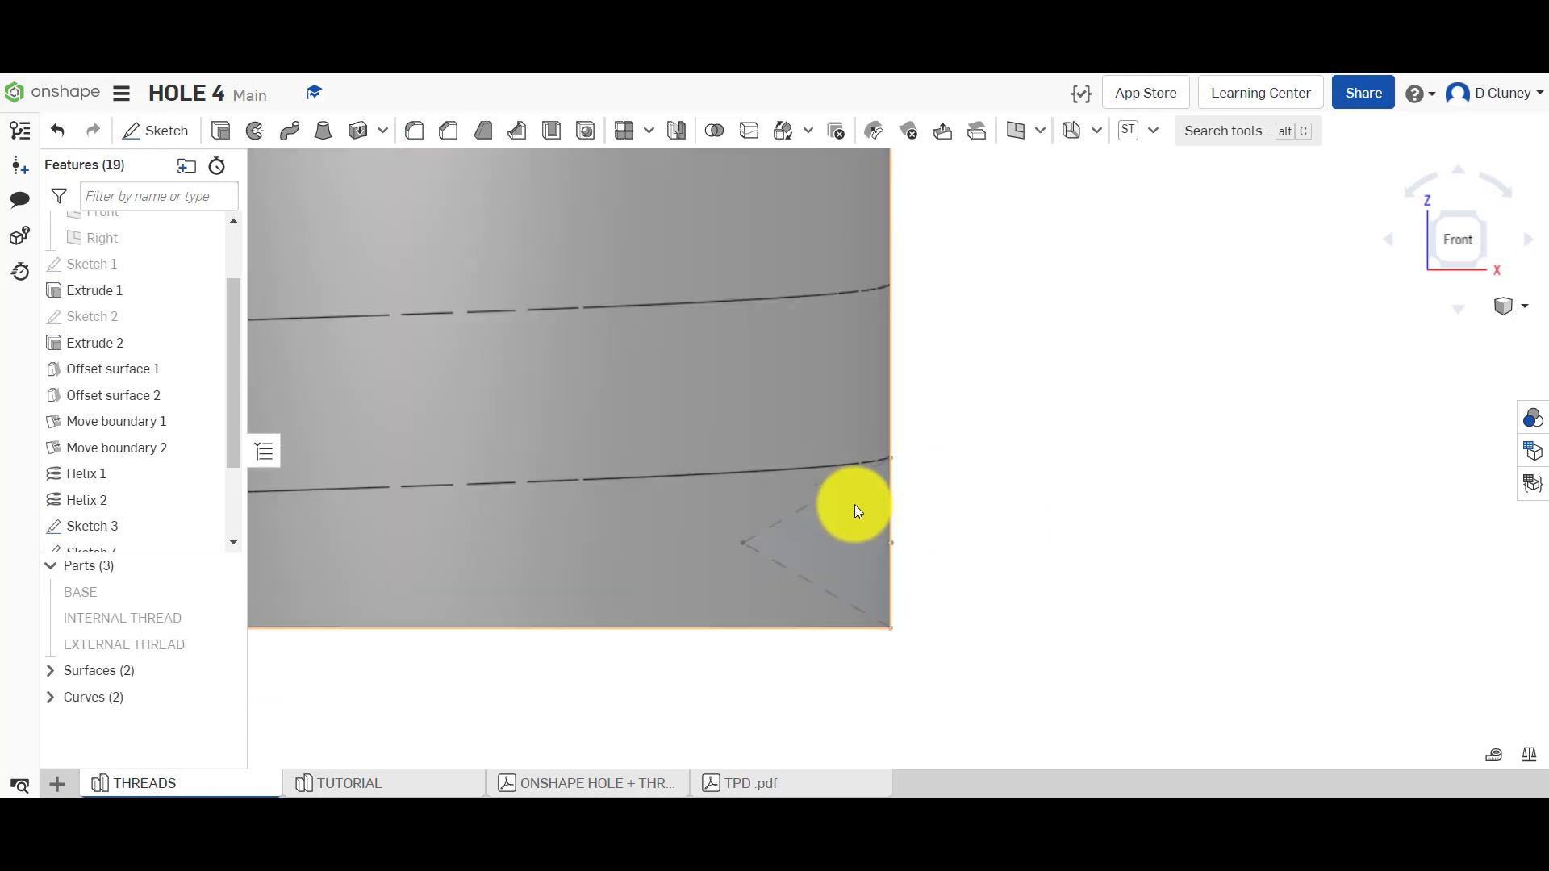
Switch to TUTORIAL and start a sketch on the Front plane, facing the lower end of the right-hand helix.
click(406, 786)
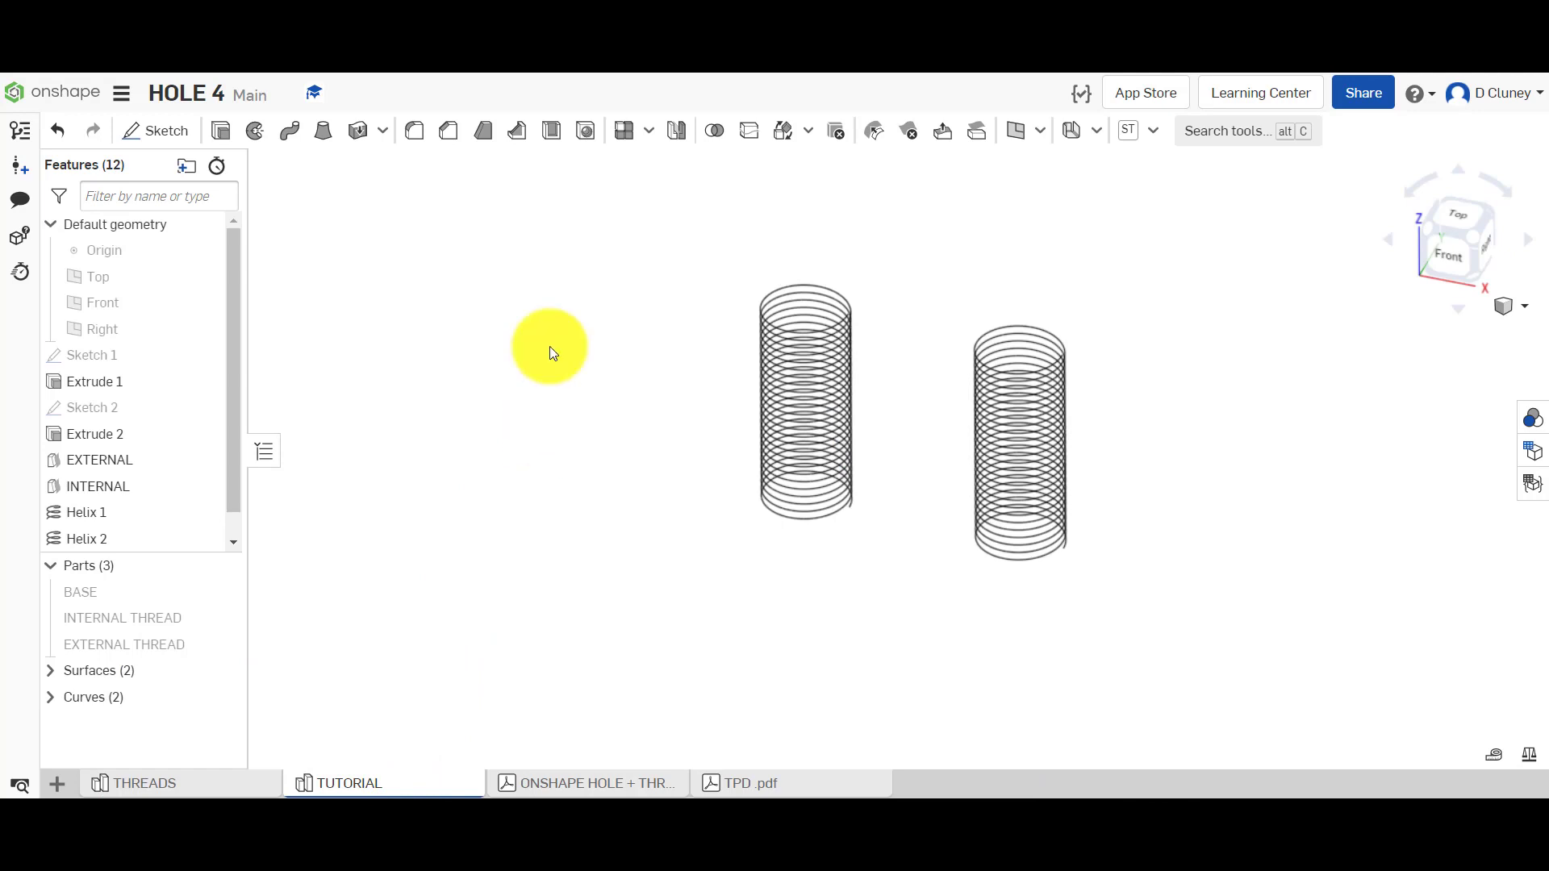
click(167, 131)
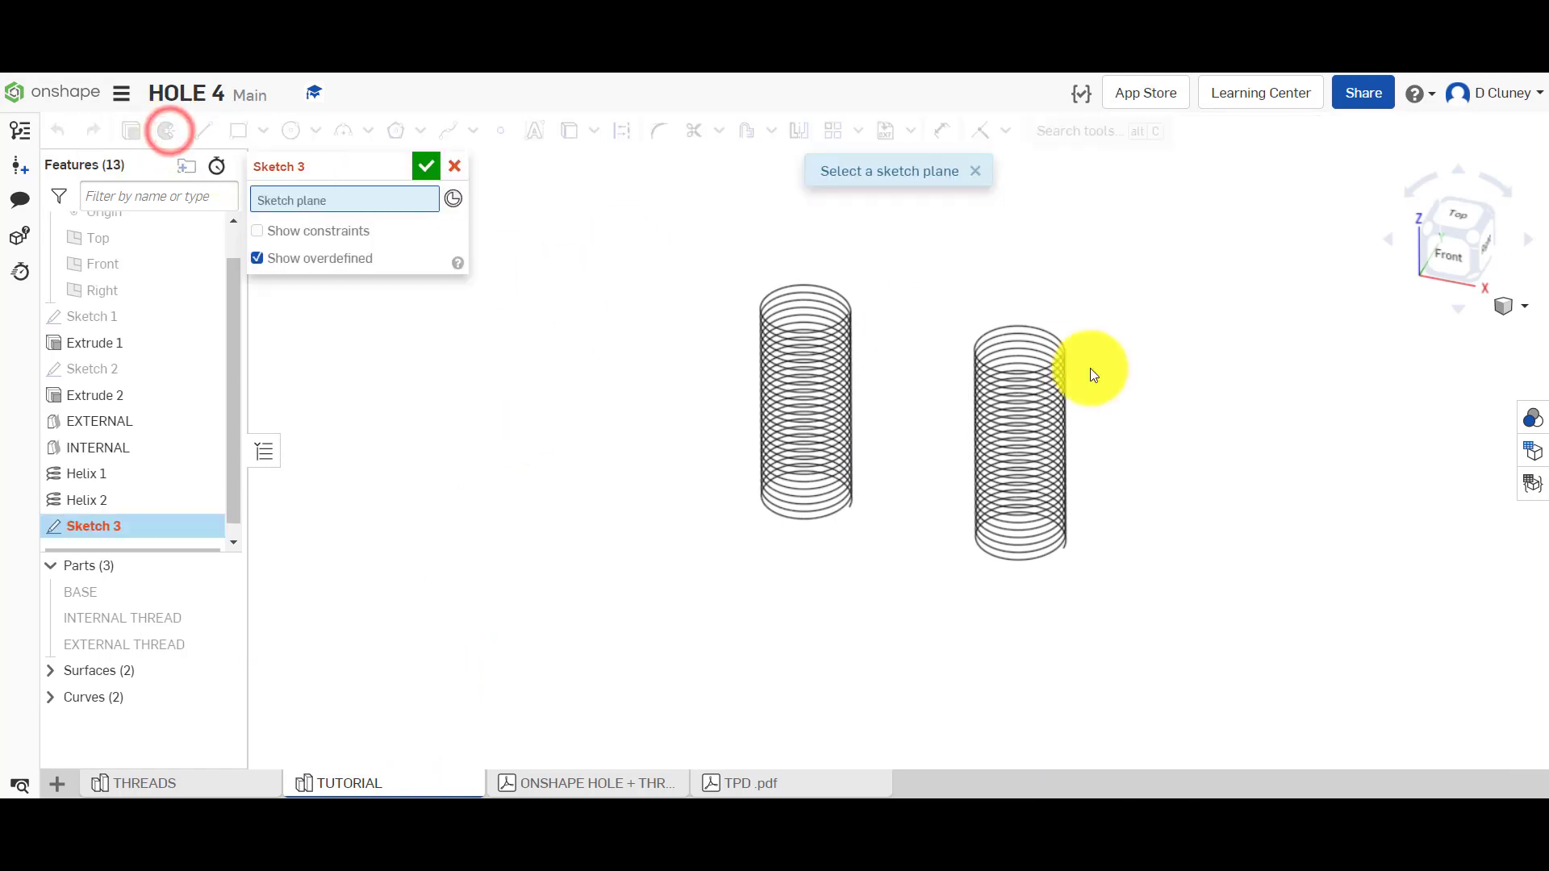
right_drag(1091, 368, 1121, 415)
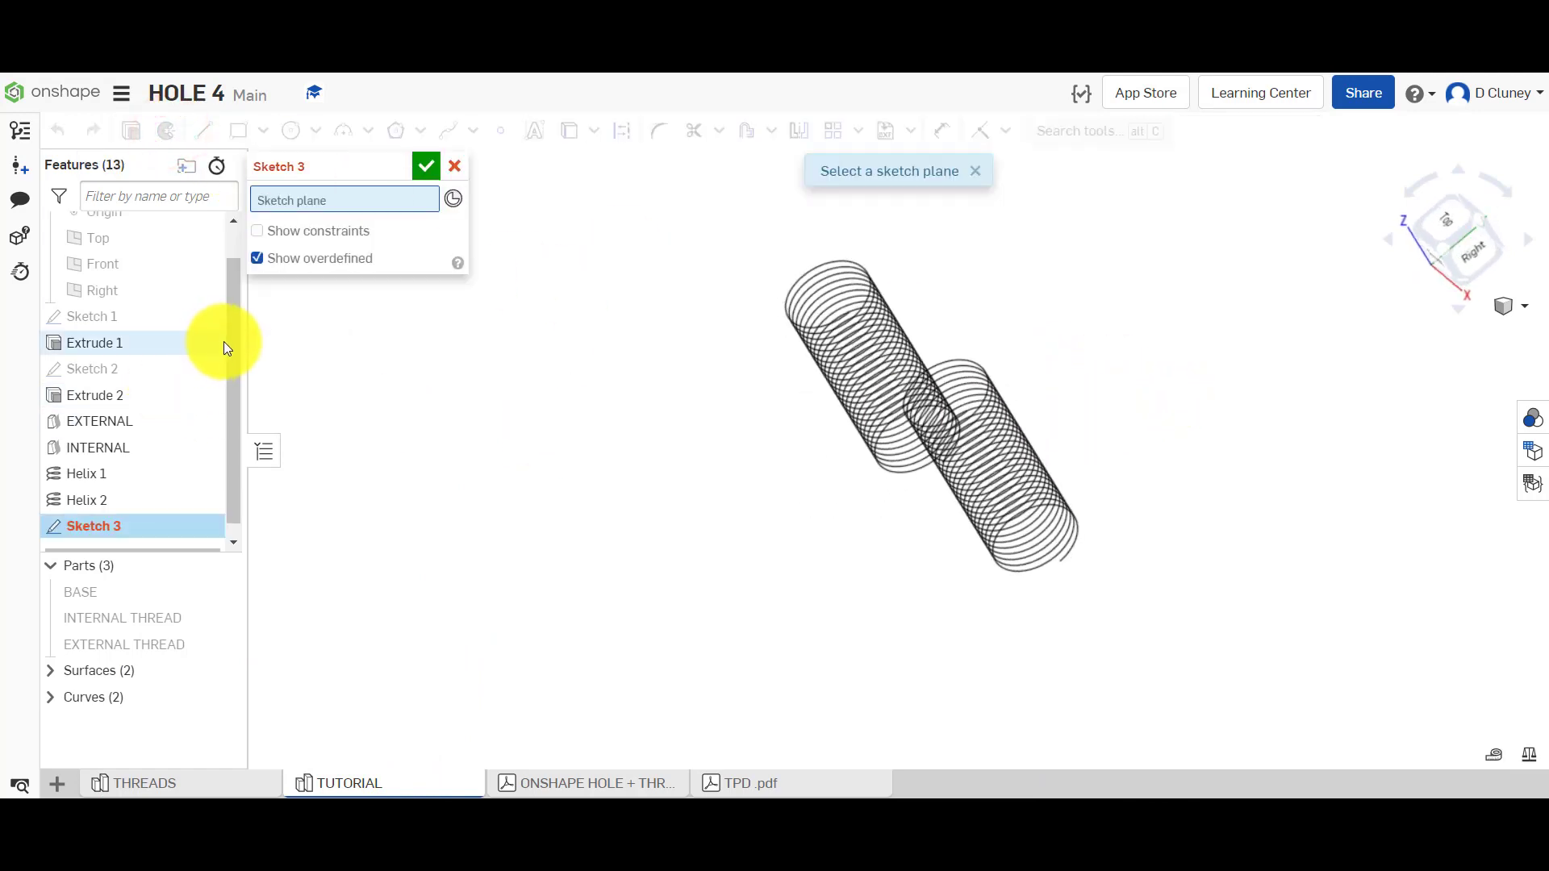
scroll(227, 315, up, 1)
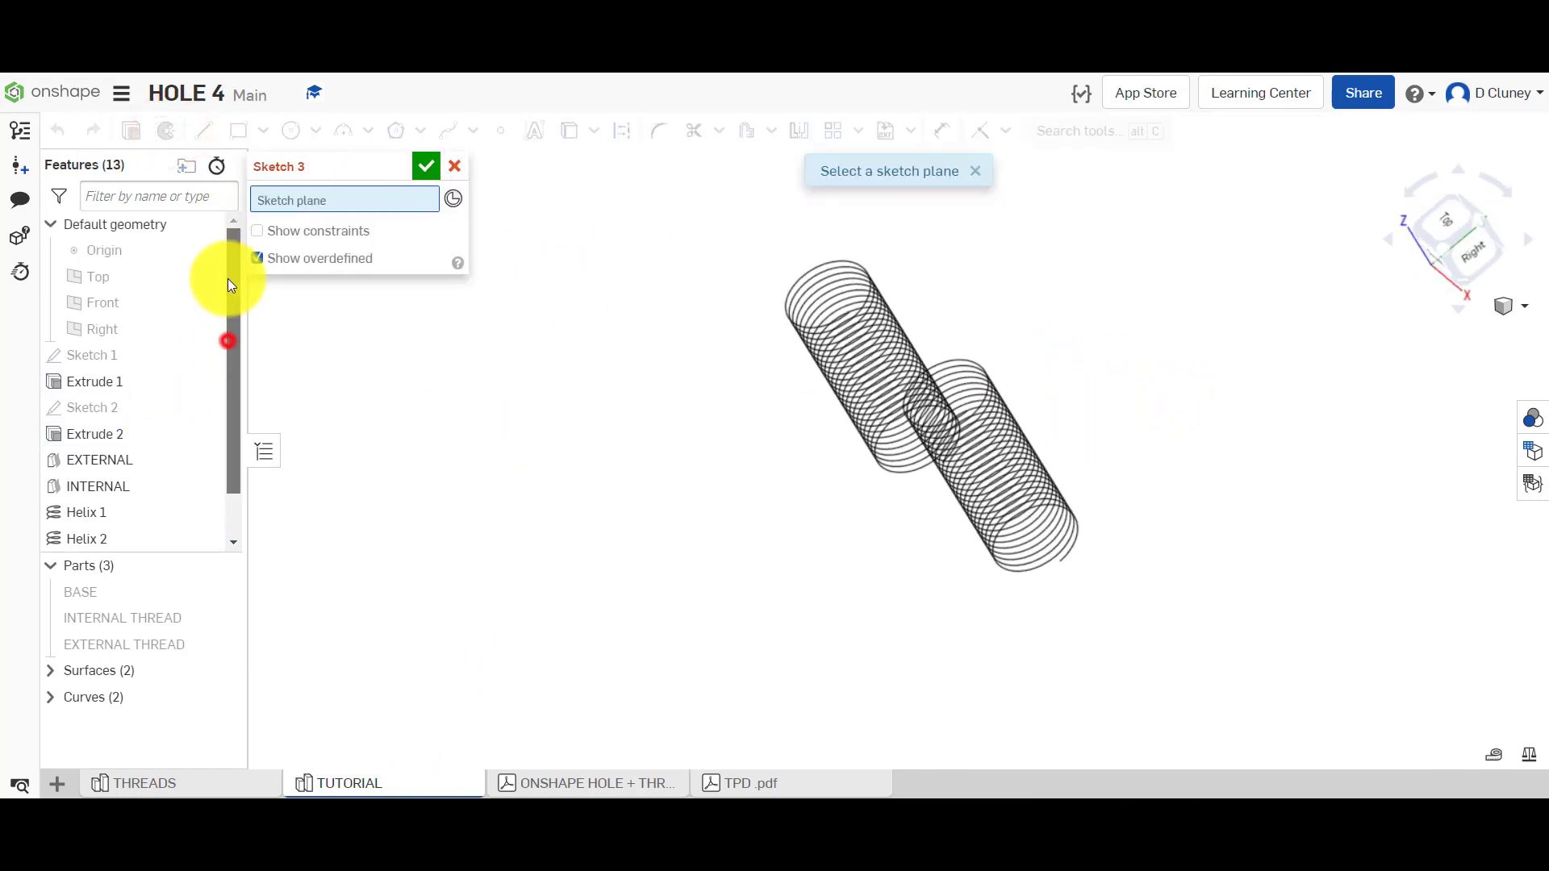
click(155, 307)
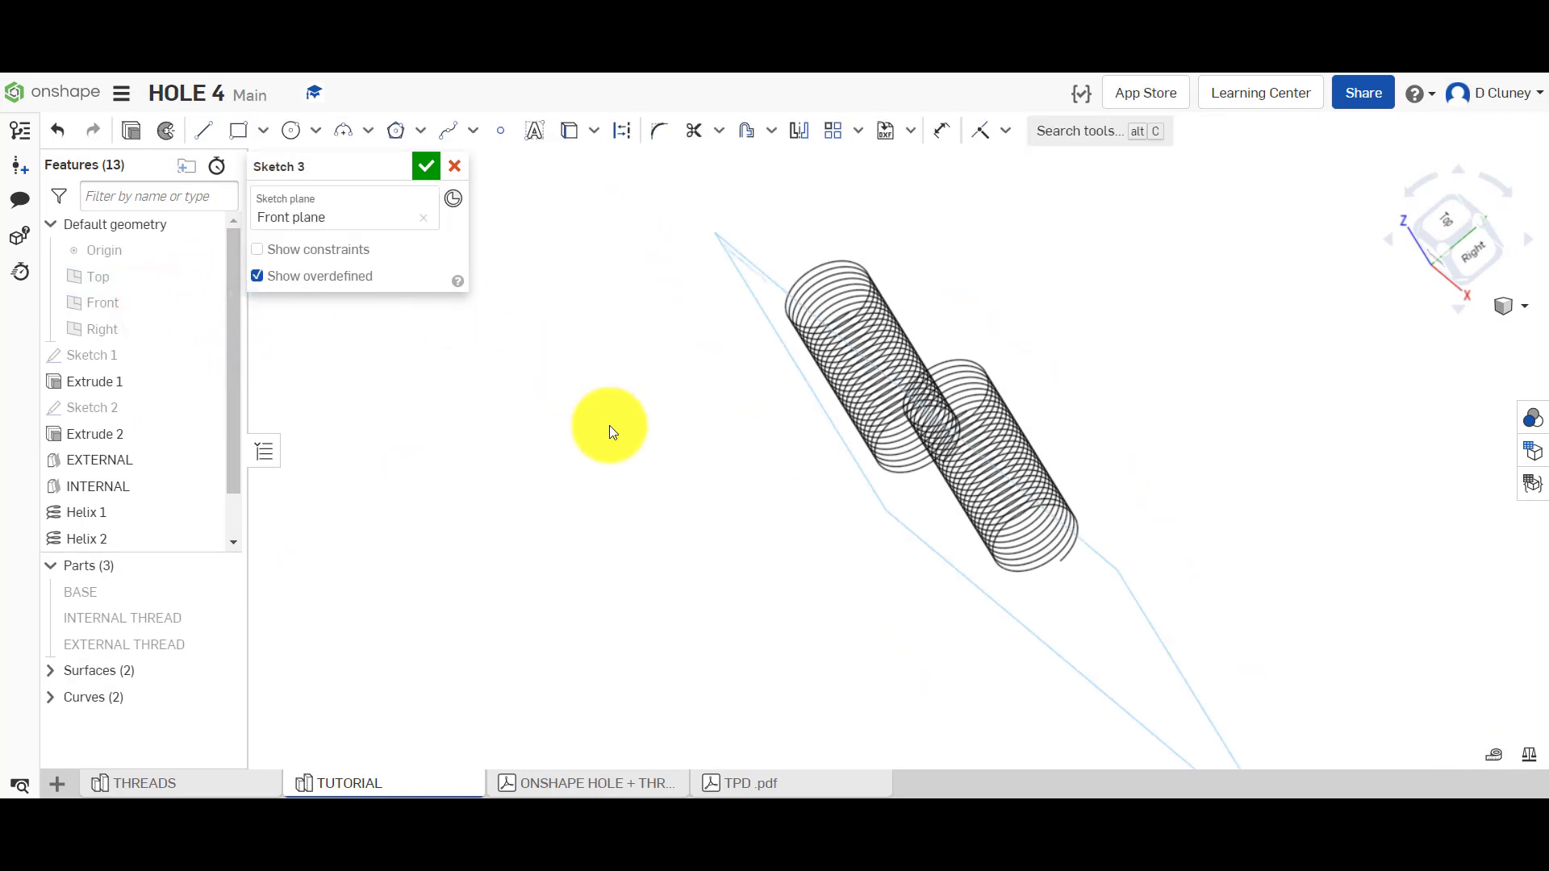
scroll(1087, 577, up, 5)
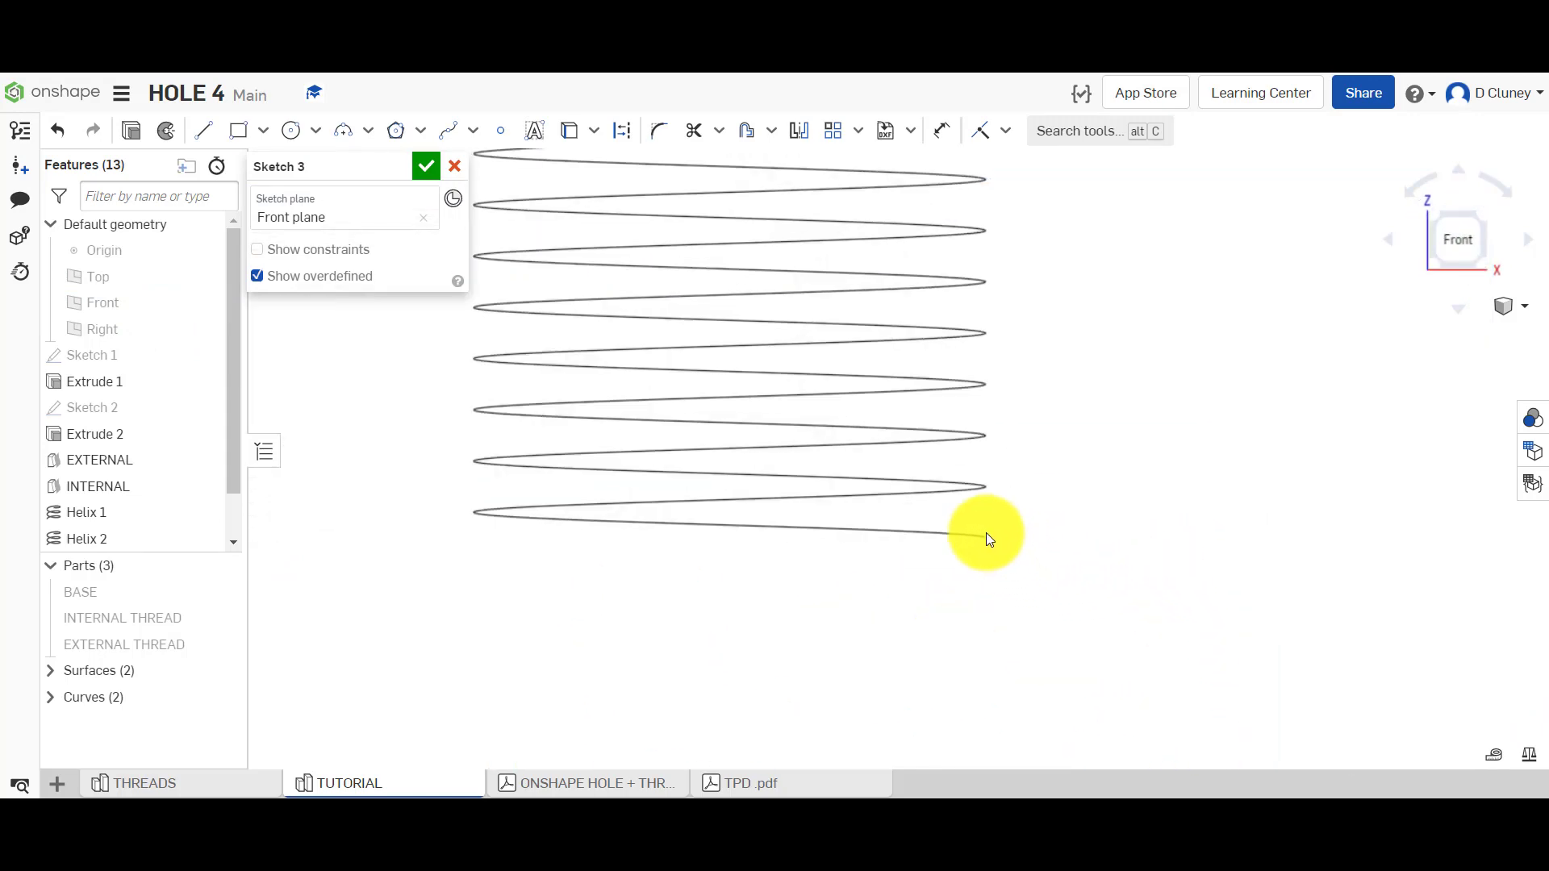
scroll(985, 532, up, 4)
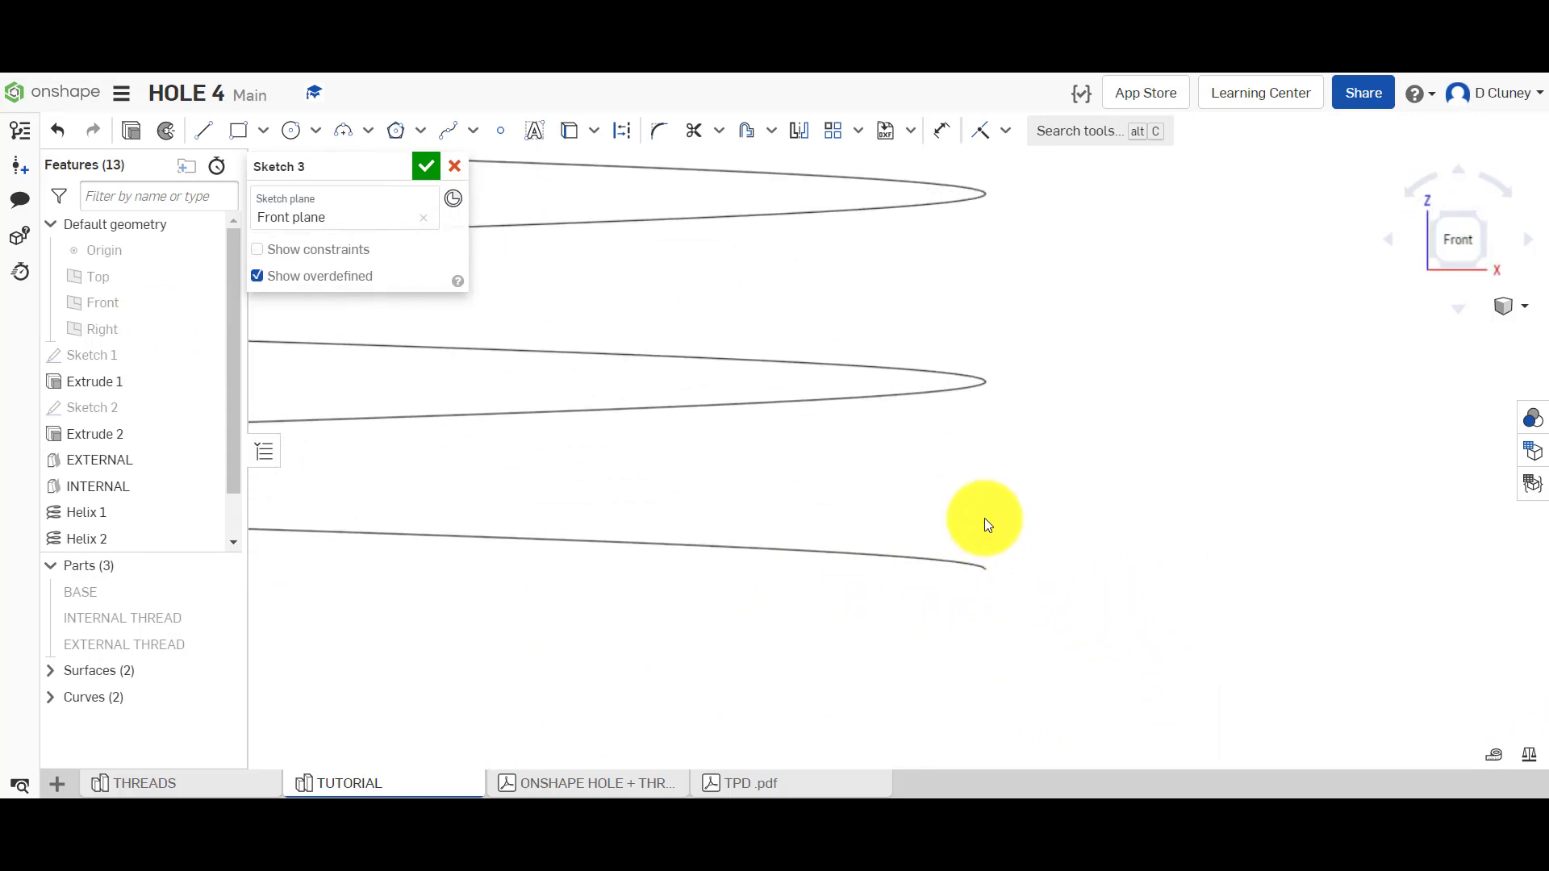
Sketch a closed triangle just above the right helix's lower end, with a vertical side about 0.66 mm long and its apex pointing inward.
click(211, 140)
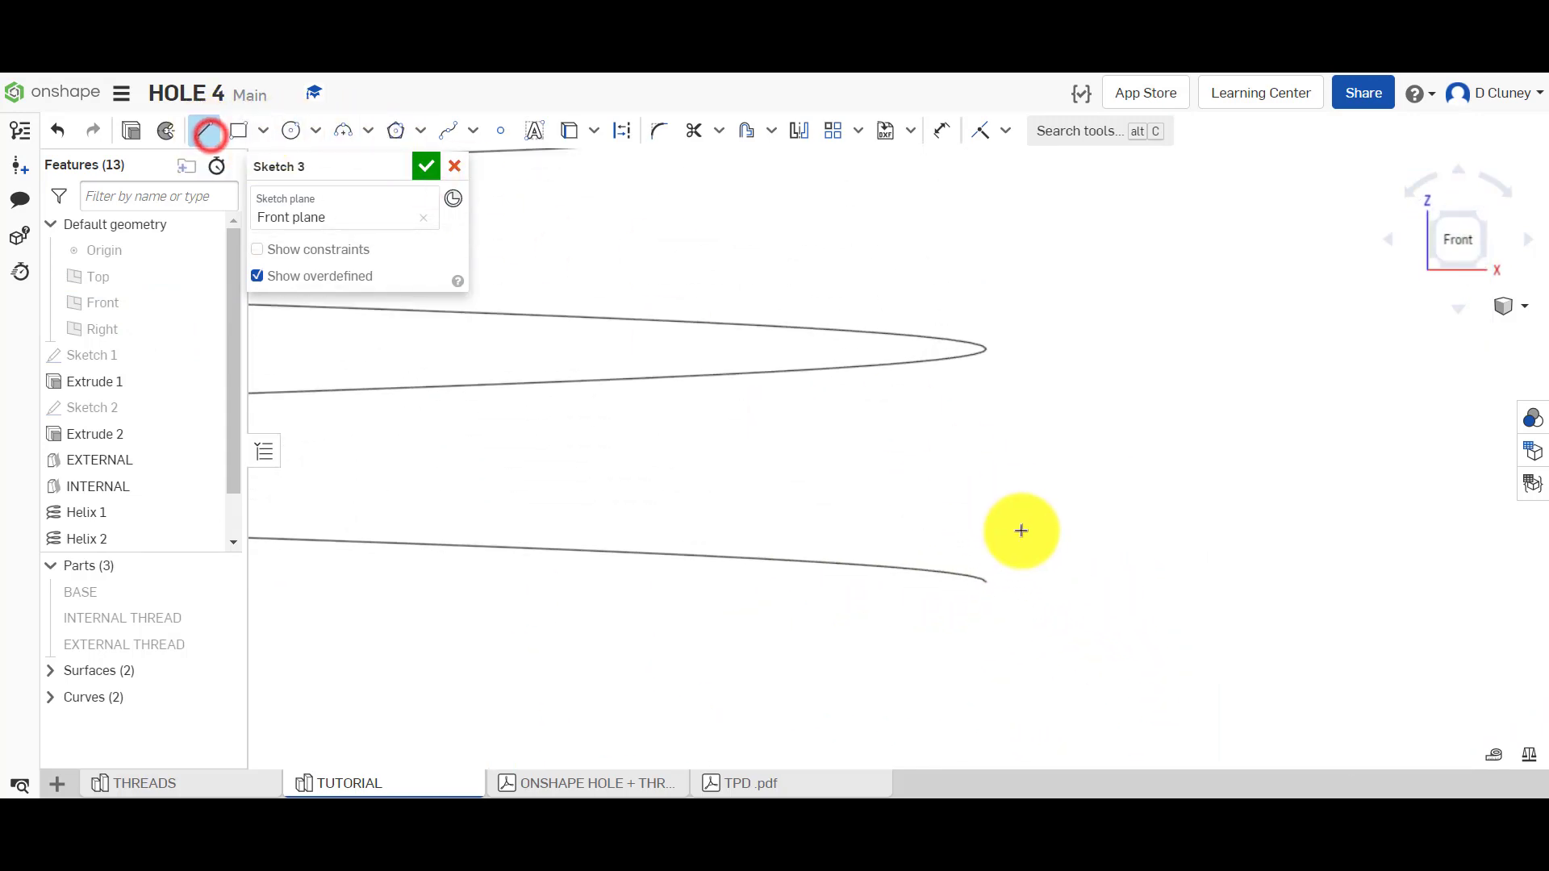
click(986, 582)
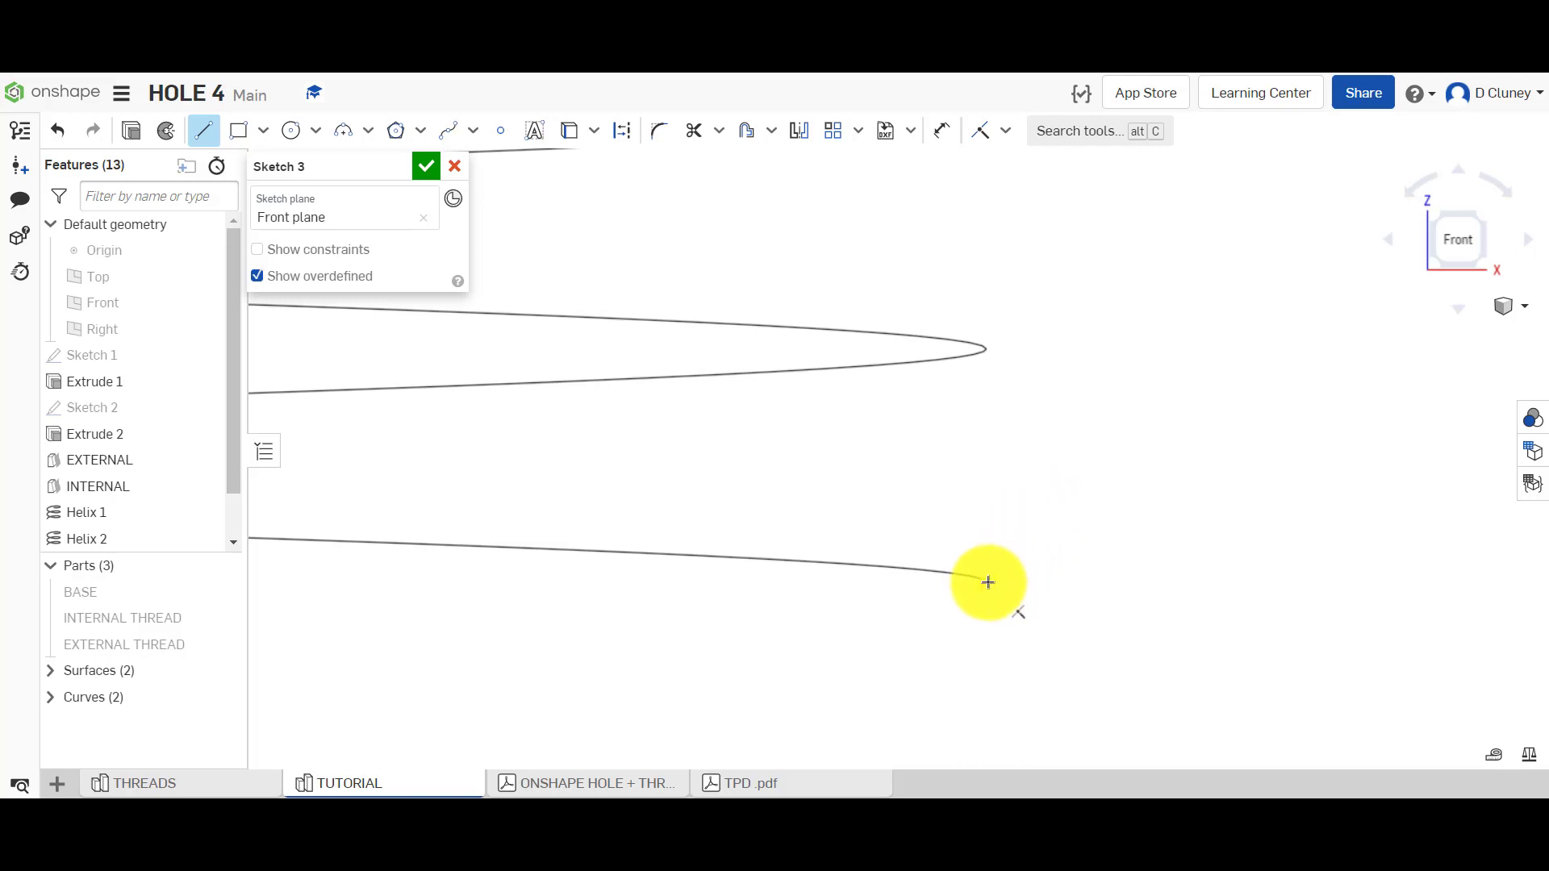
click(987, 541)
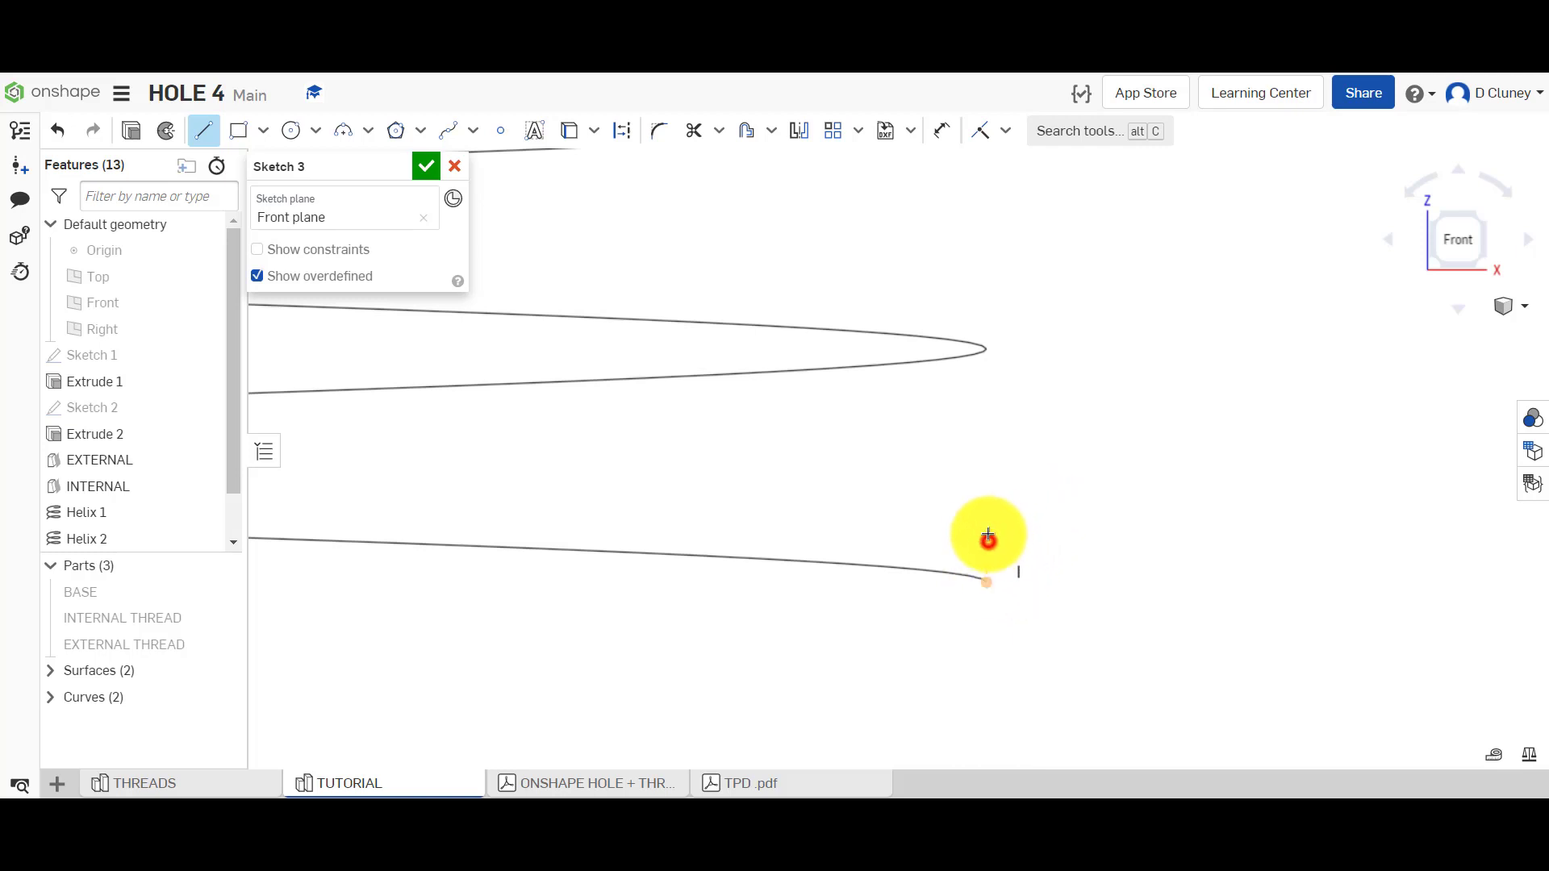
click(984, 387)
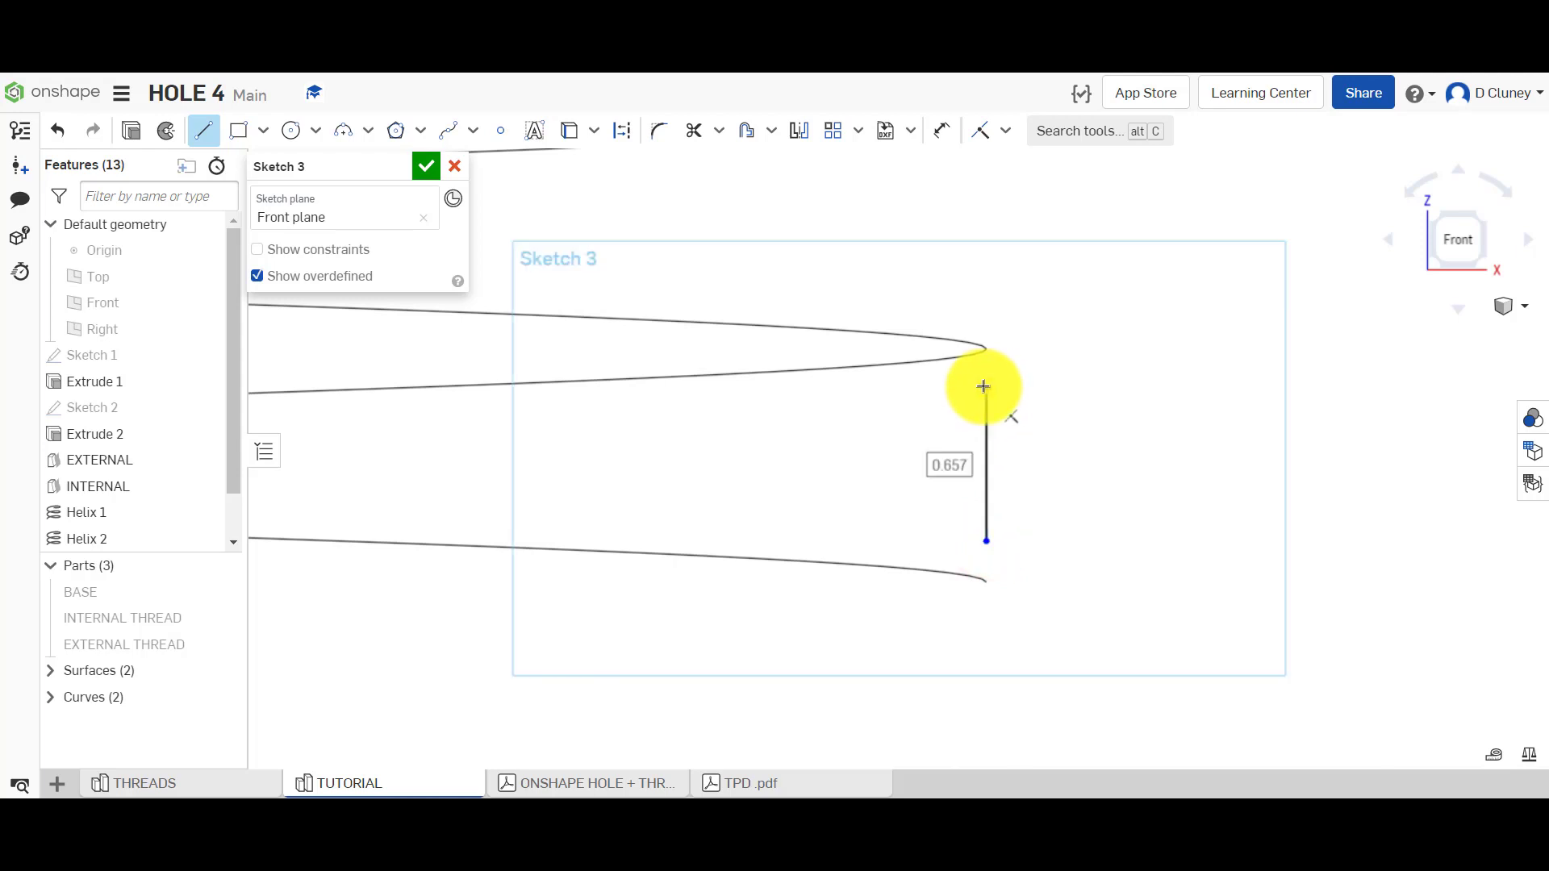
click(988, 541)
key(Escape)
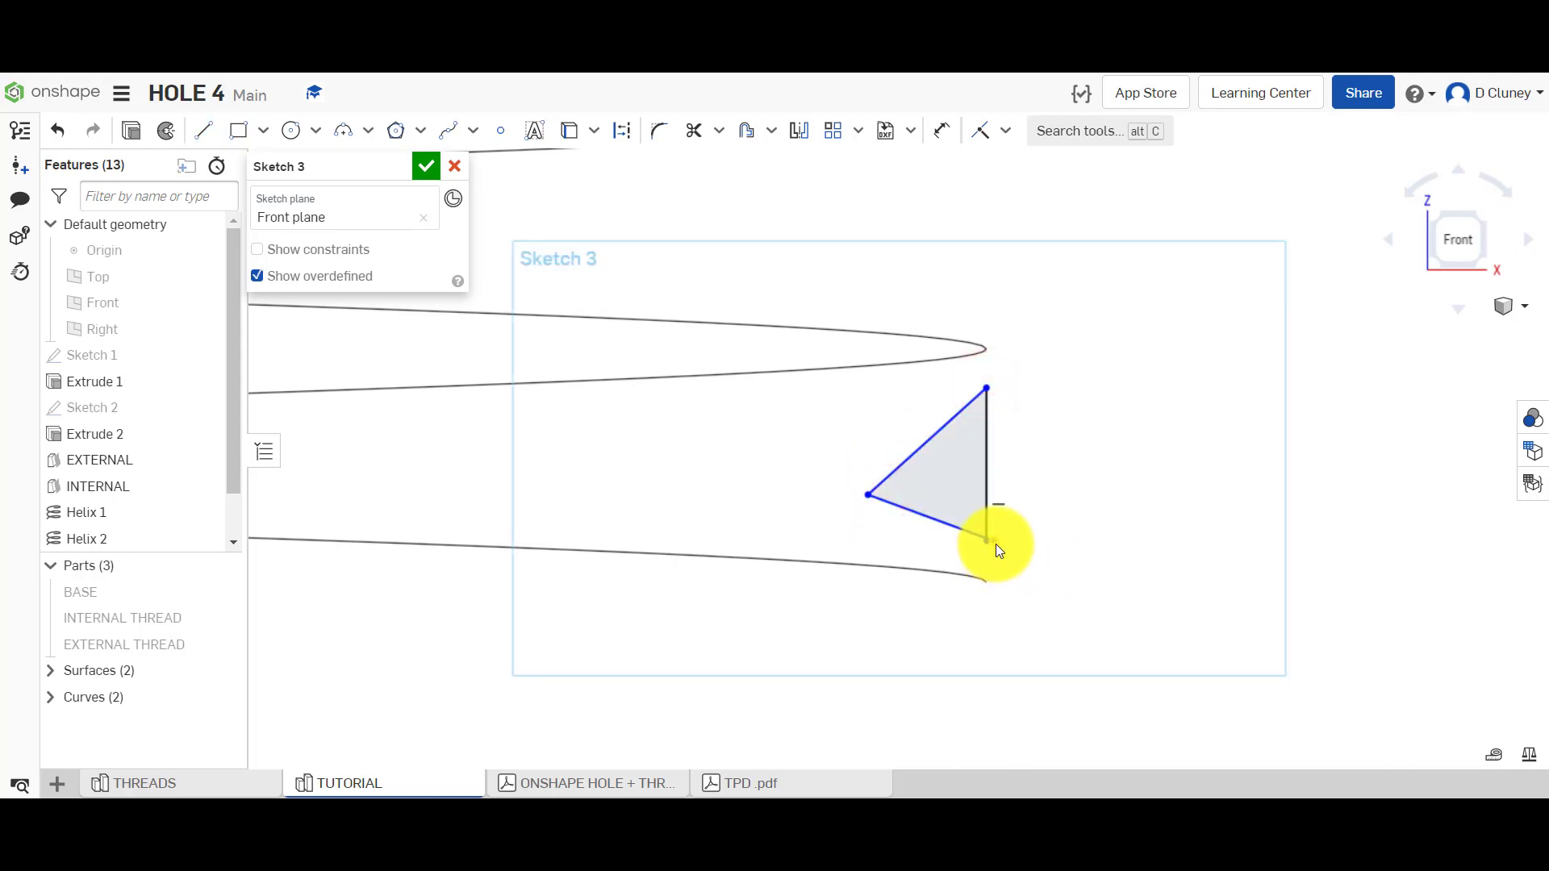
Lower the triangle's bottom corner slightly and join the slanted and vertical lines' endpoints there with a Coincident constraint.
mouse_move(990, 543)
mouse_down()
mouse_move(958, 556)
mouse_move(988, 556)
mouse_up()
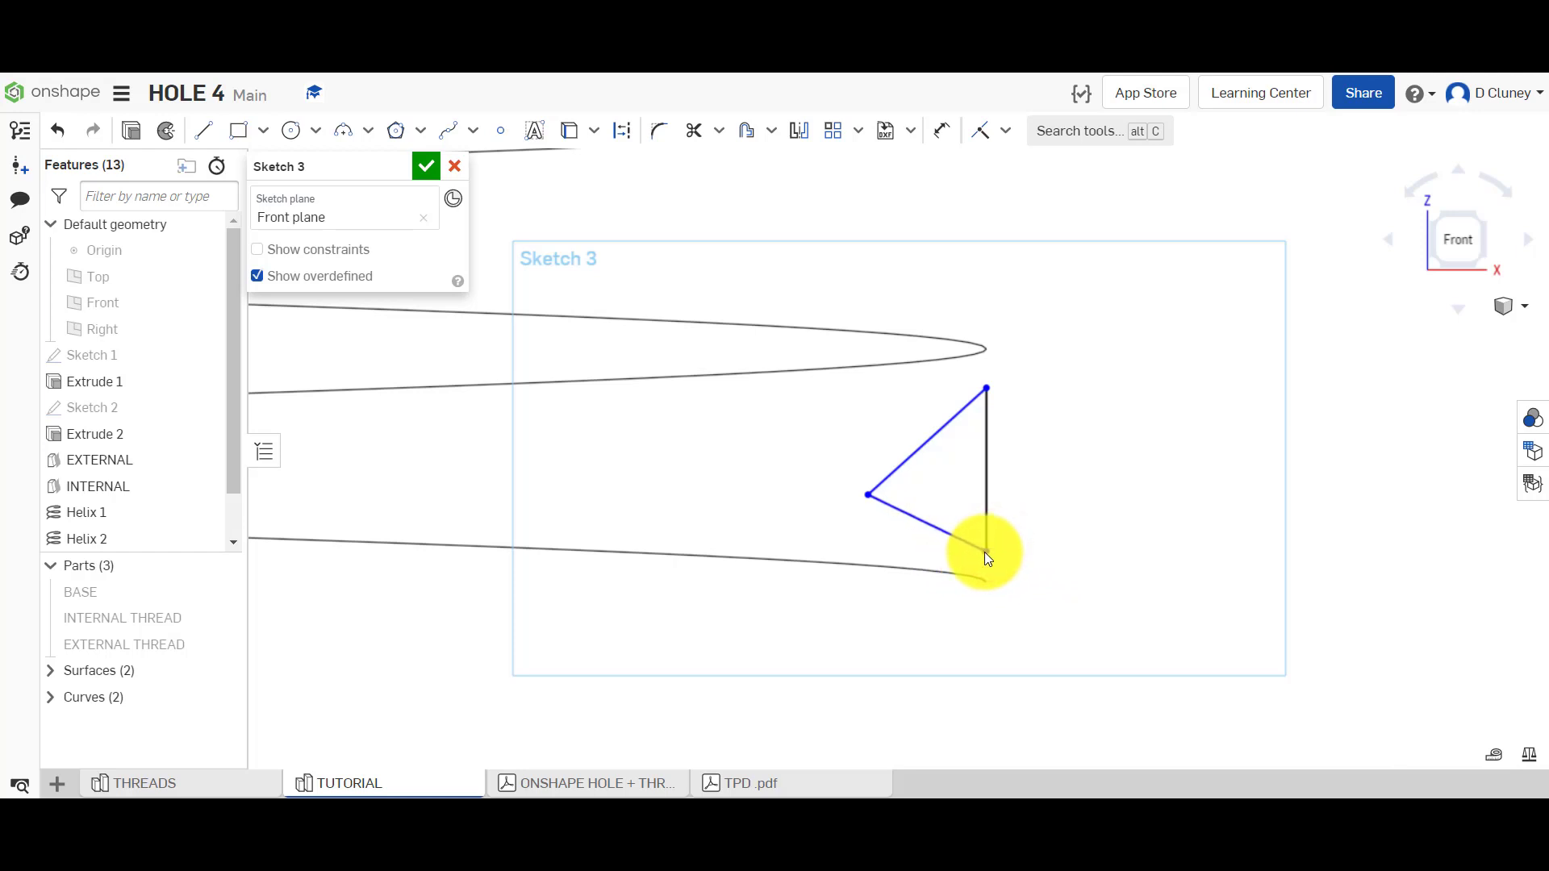
scroll(975, 555, up, 5)
scroll(975, 555, up, 5)
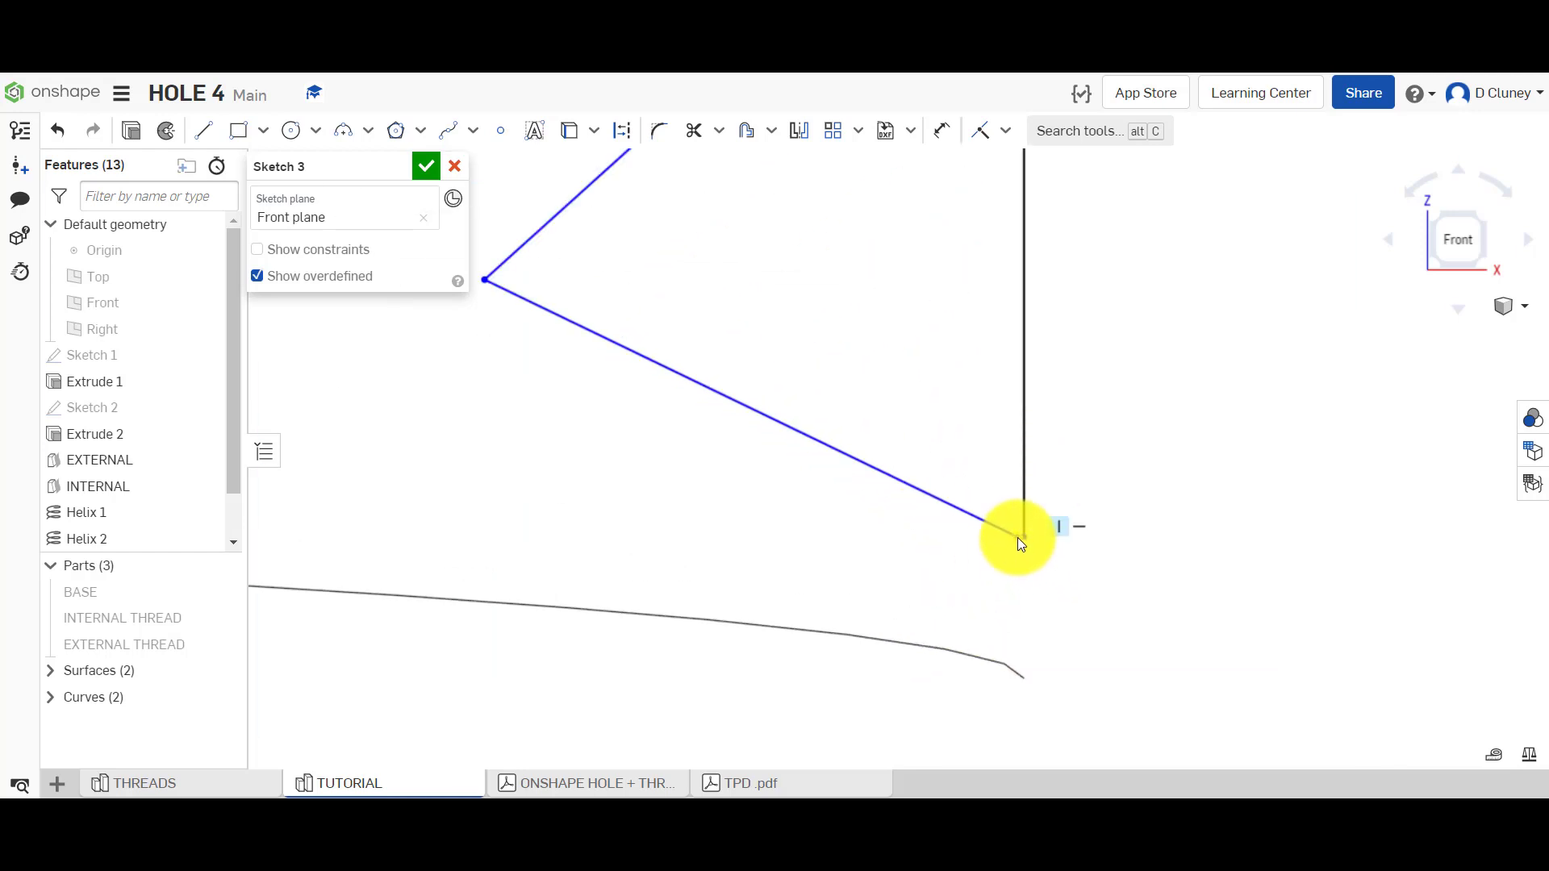
drag(1018, 537, 993, 543)
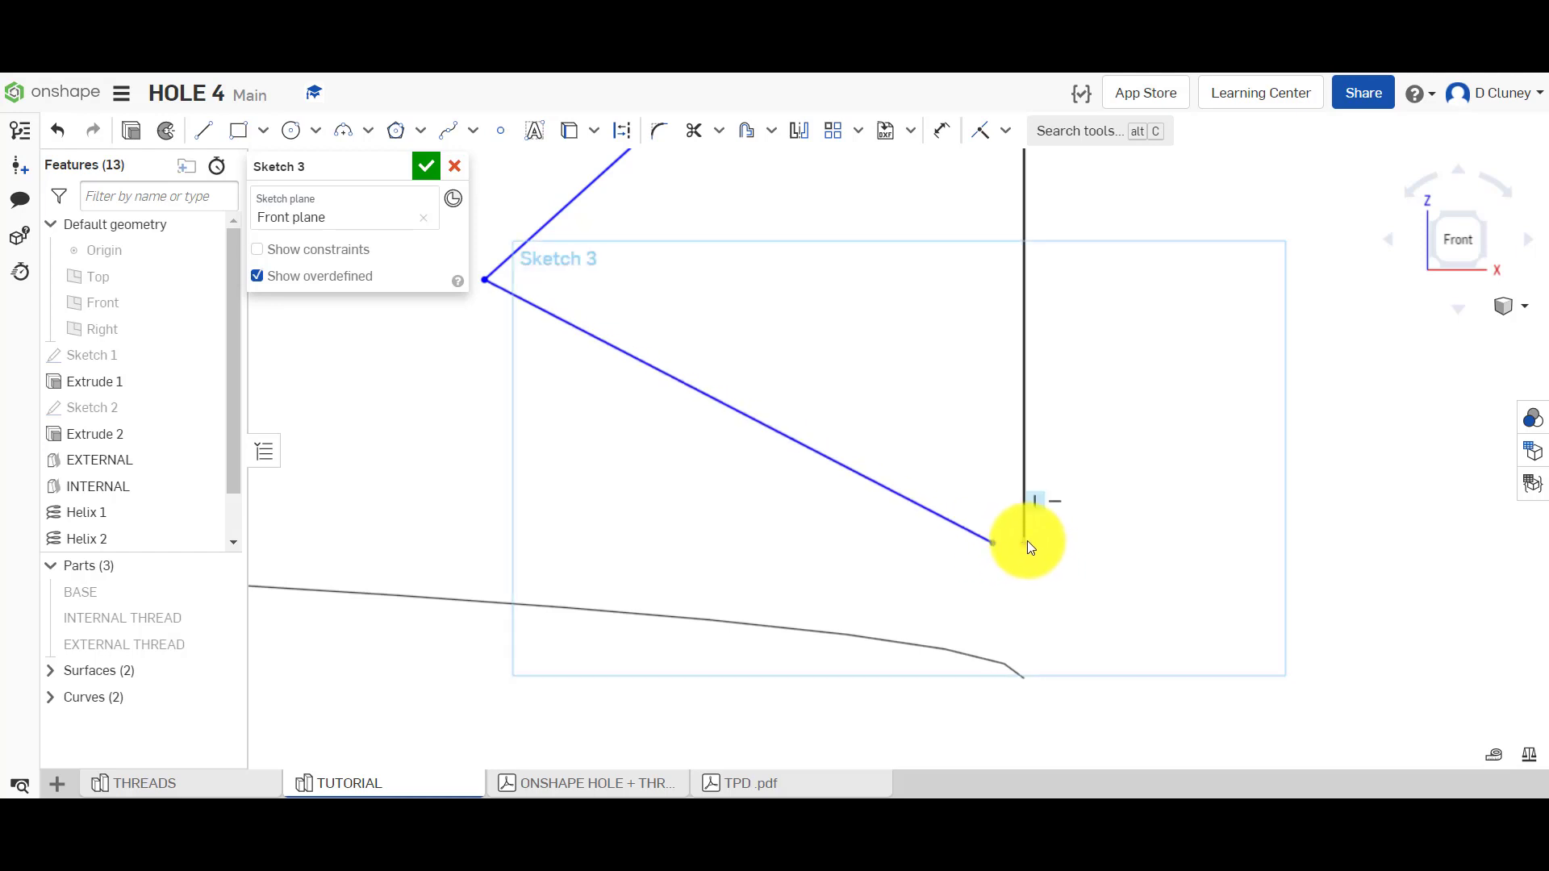
click(1024, 541)
click(993, 542)
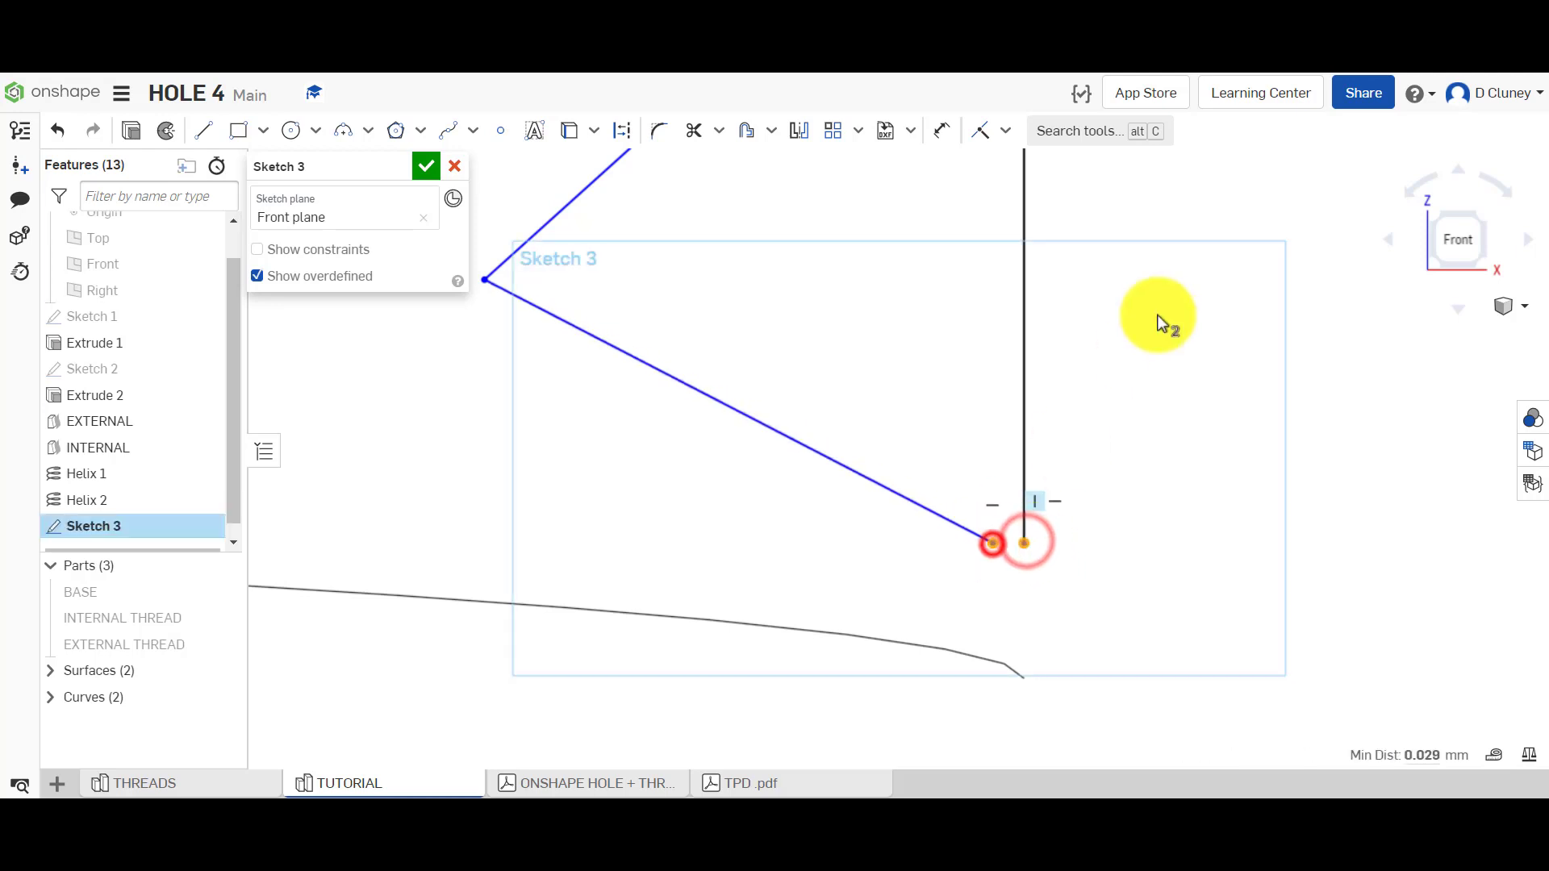
click(1007, 137)
click(1010, 164)
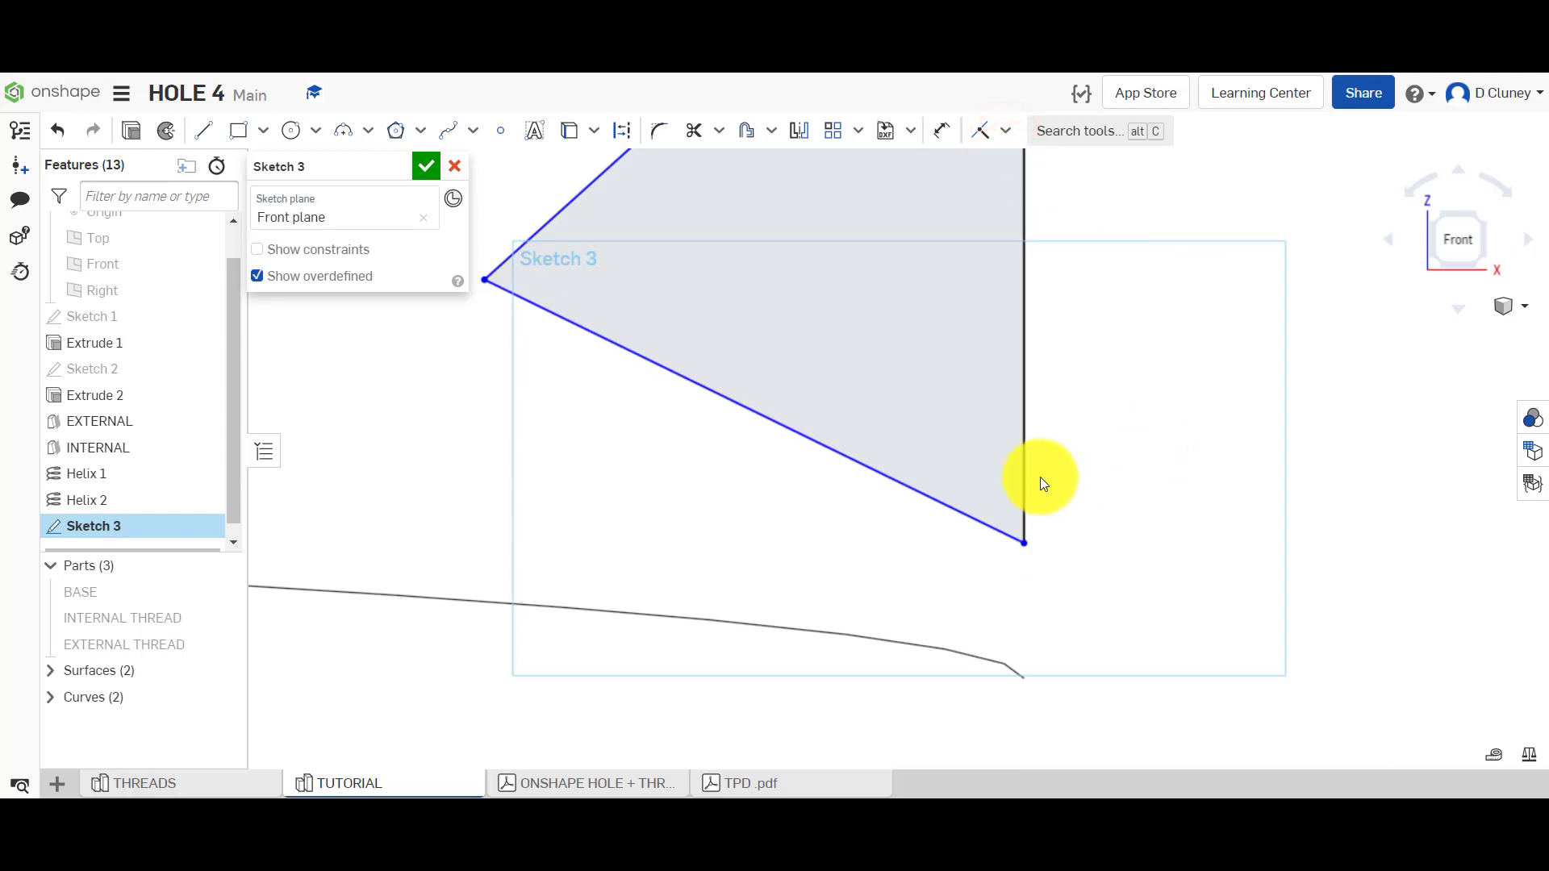
Constrain the triangle's bottom corner coincident with the lower endpoint of the right-hand helix.
scroll(1039, 477, up, 2)
scroll(1039, 477, down, 4)
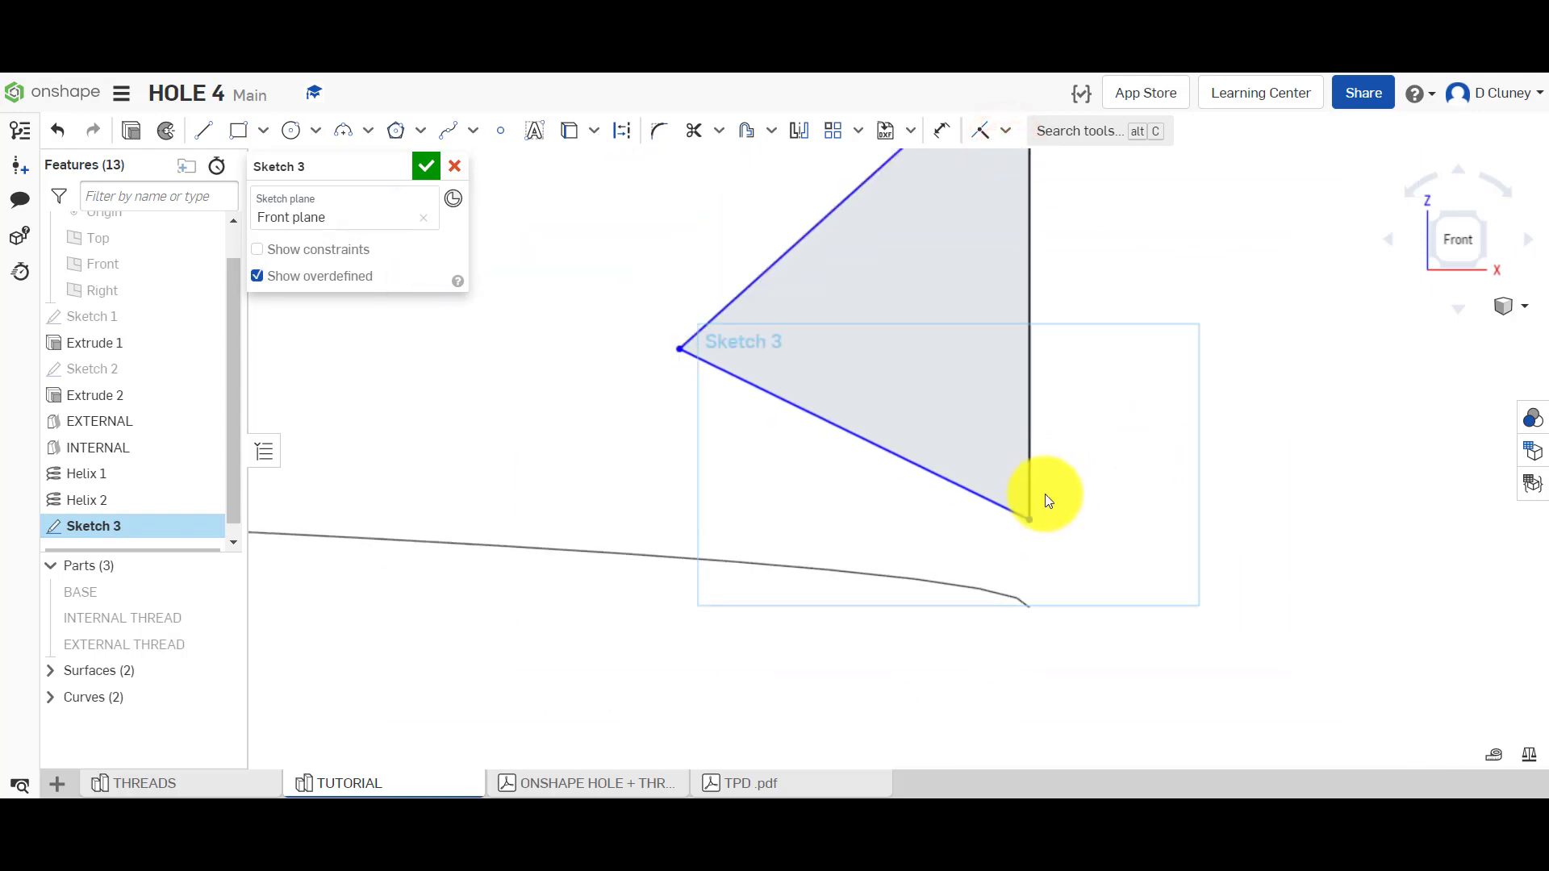
mouse_move(1033, 526)
mouse_down()
mouse_move(1025, 607)
mouse_move(1029, 521)
mouse_up()
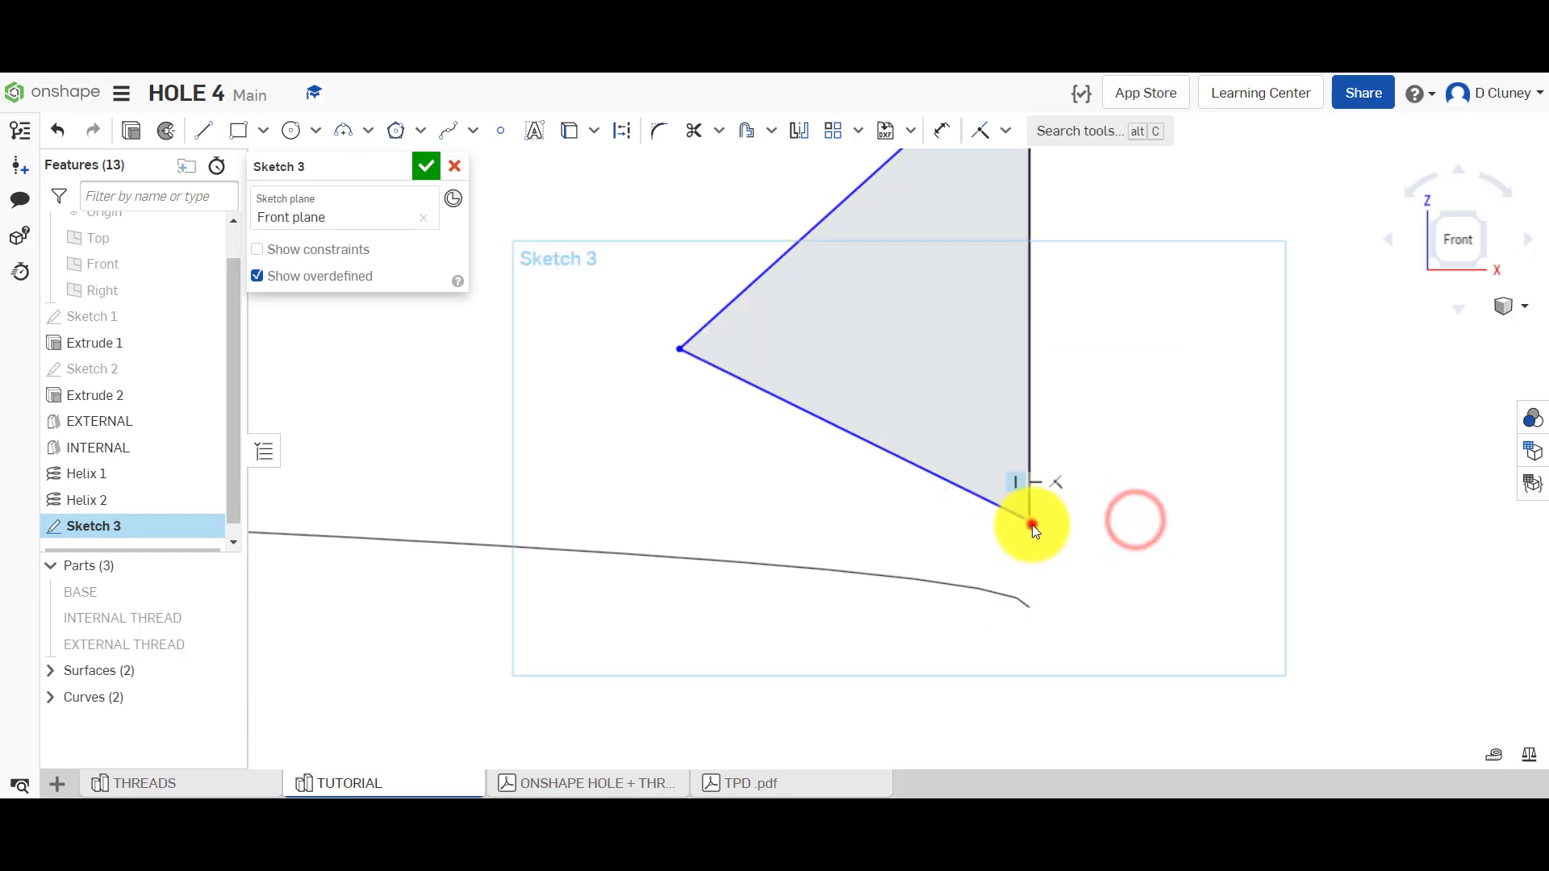
click(1030, 522)
click(1031, 606)
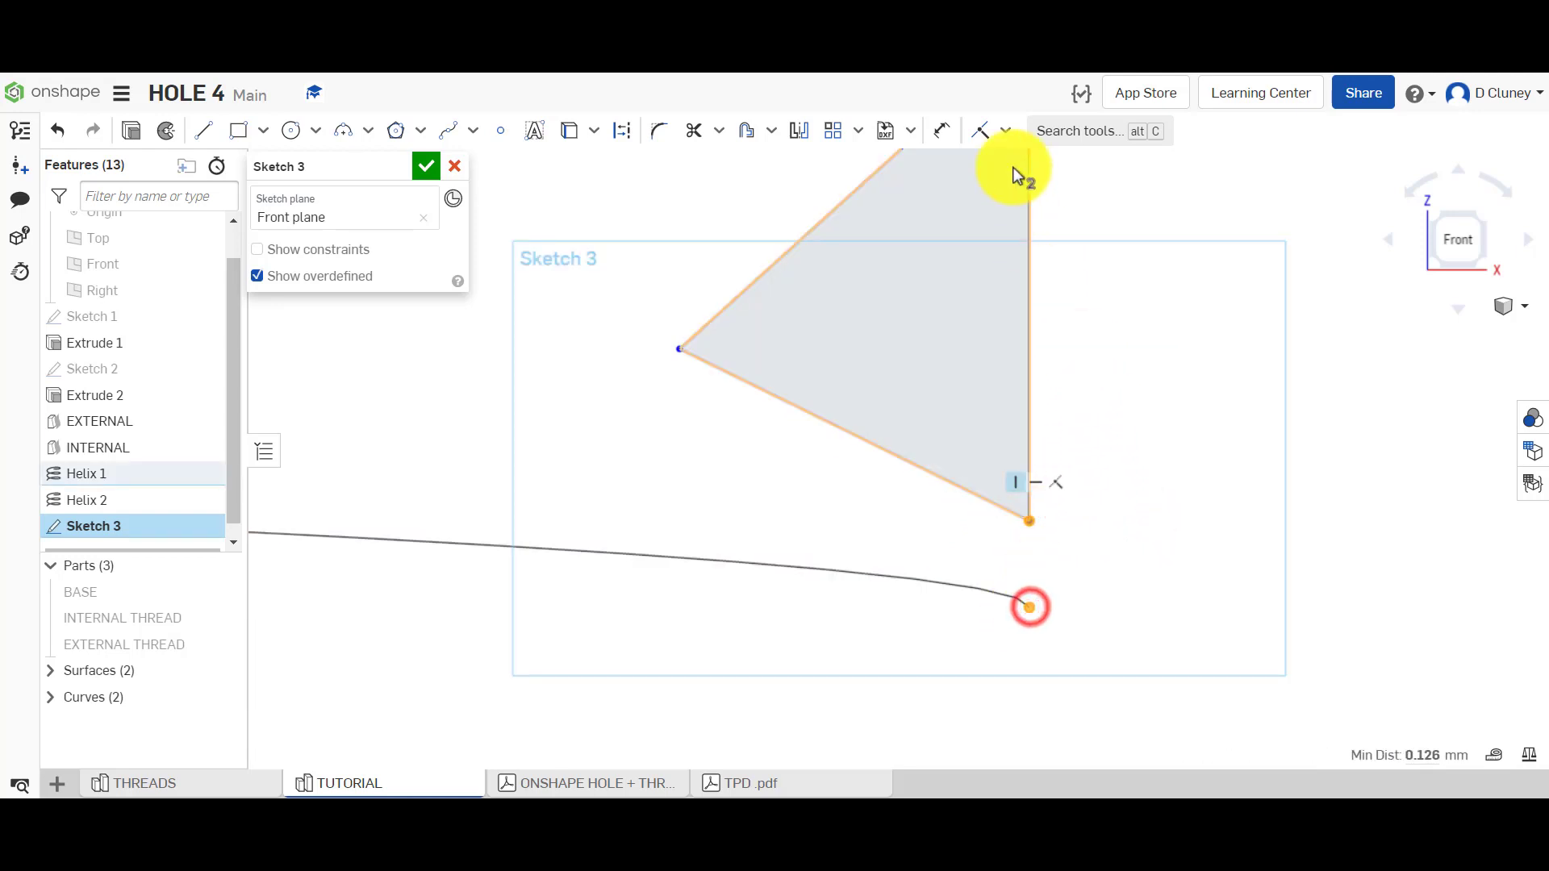
click(1006, 130)
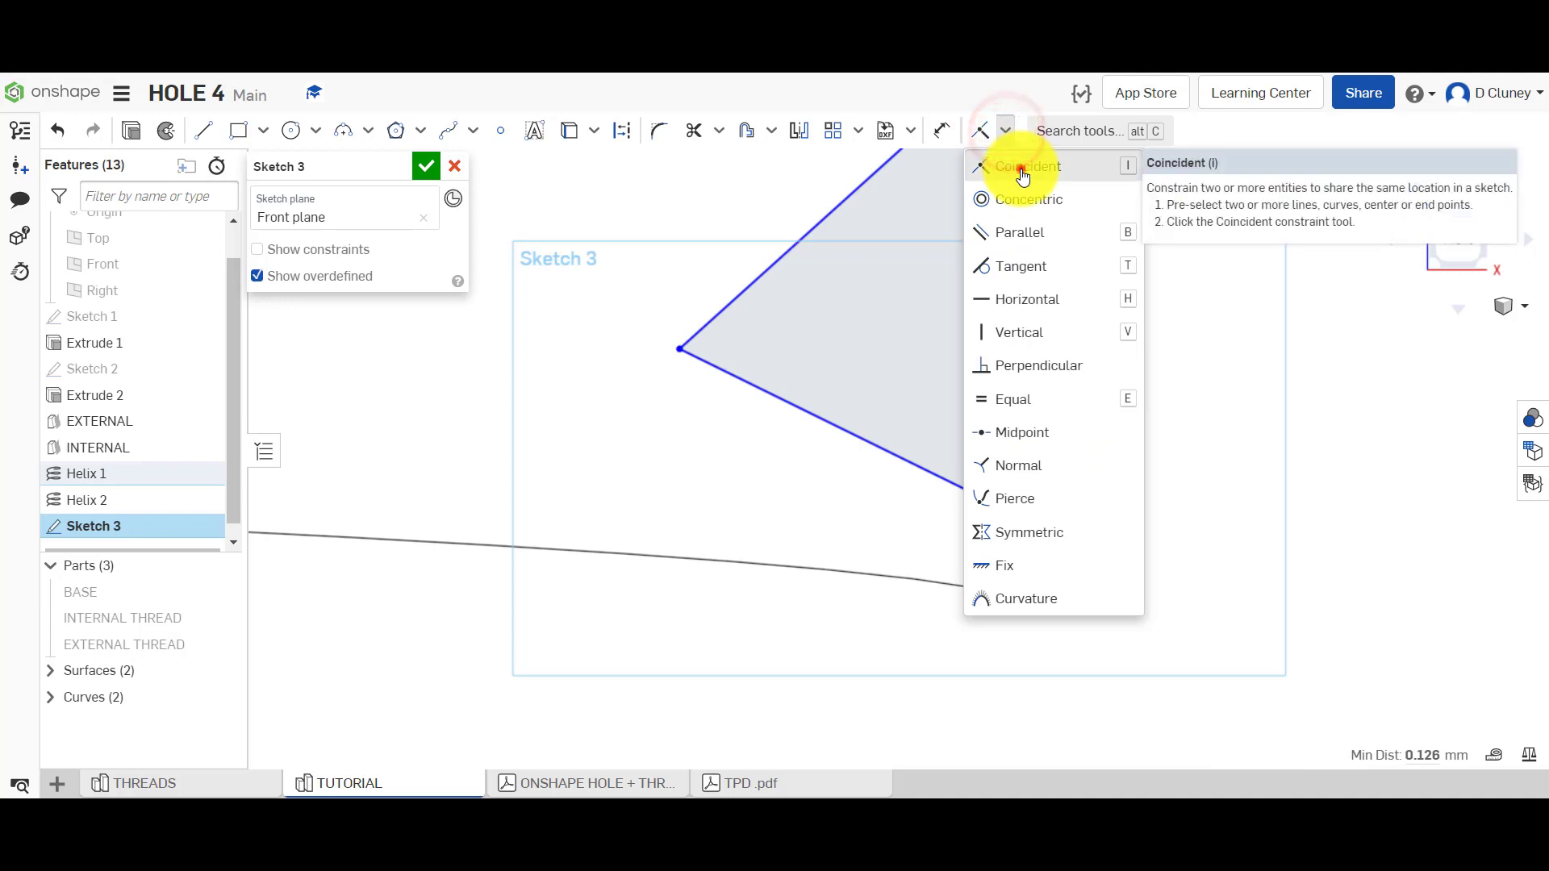
click(1016, 165)
key(f)
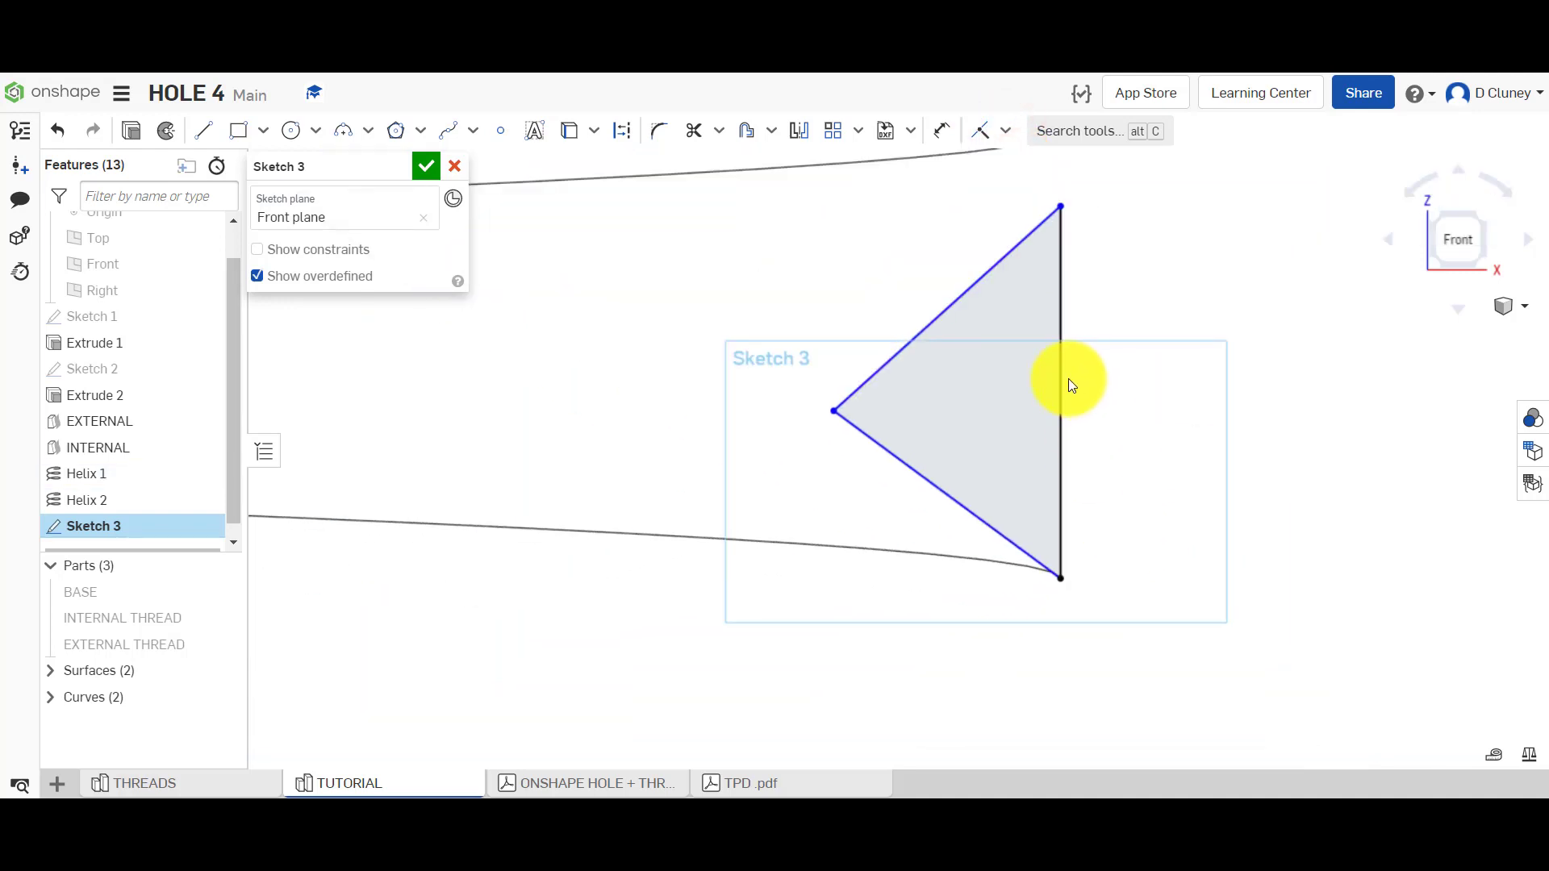
Make all three sides of the triangle equal with an Equal constraint.
click(1065, 379)
click(976, 290)
click(940, 464)
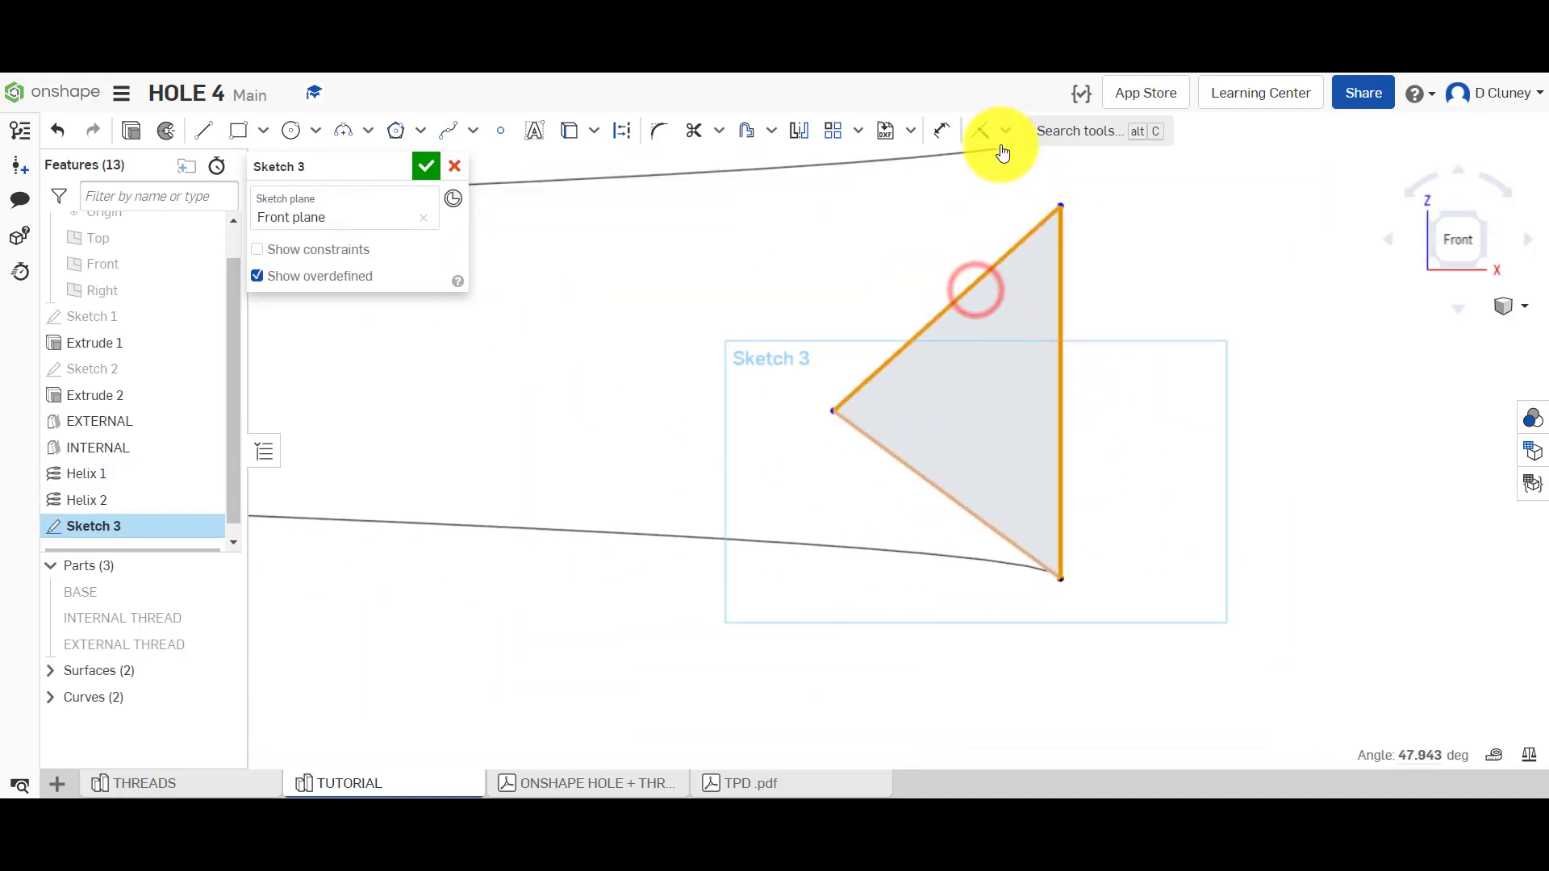
click(1004, 133)
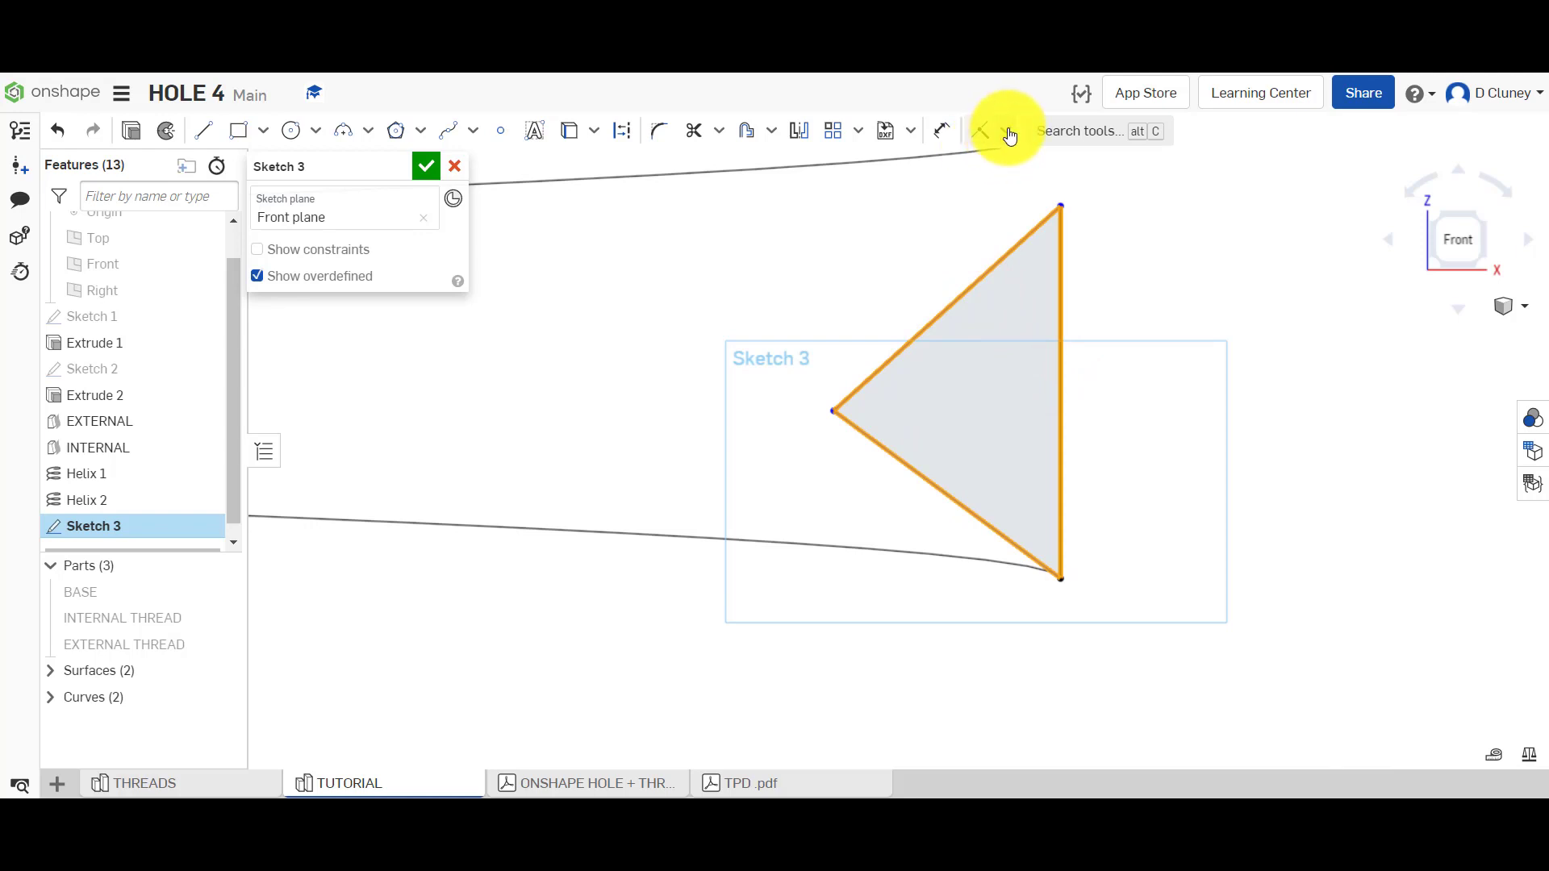
click(1033, 402)
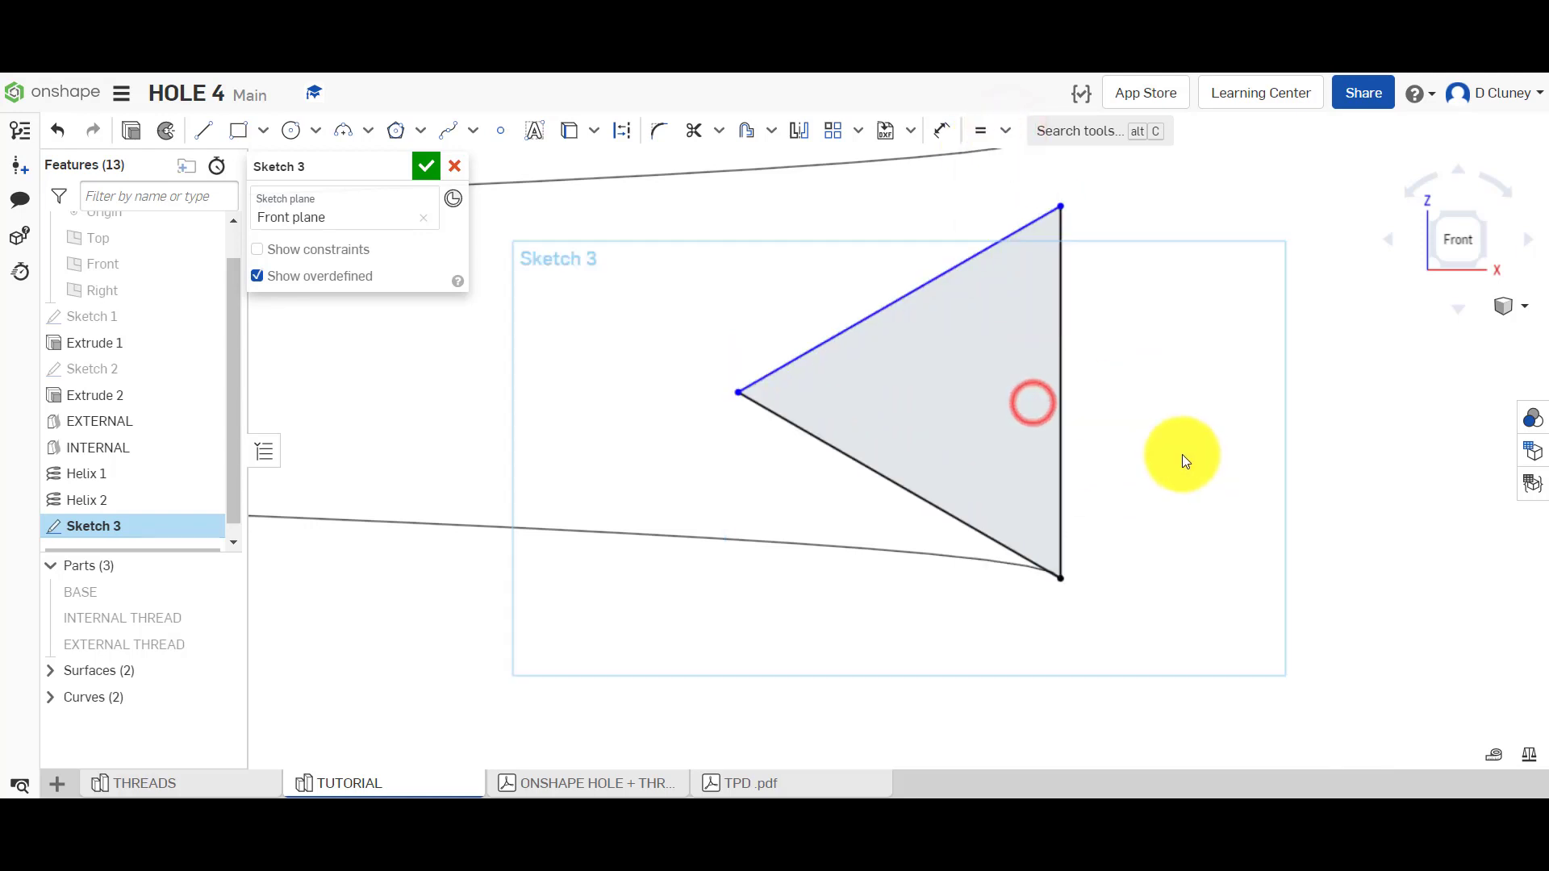
Dimension the triangle's vertical side to 0.999999 mm.
key(d)
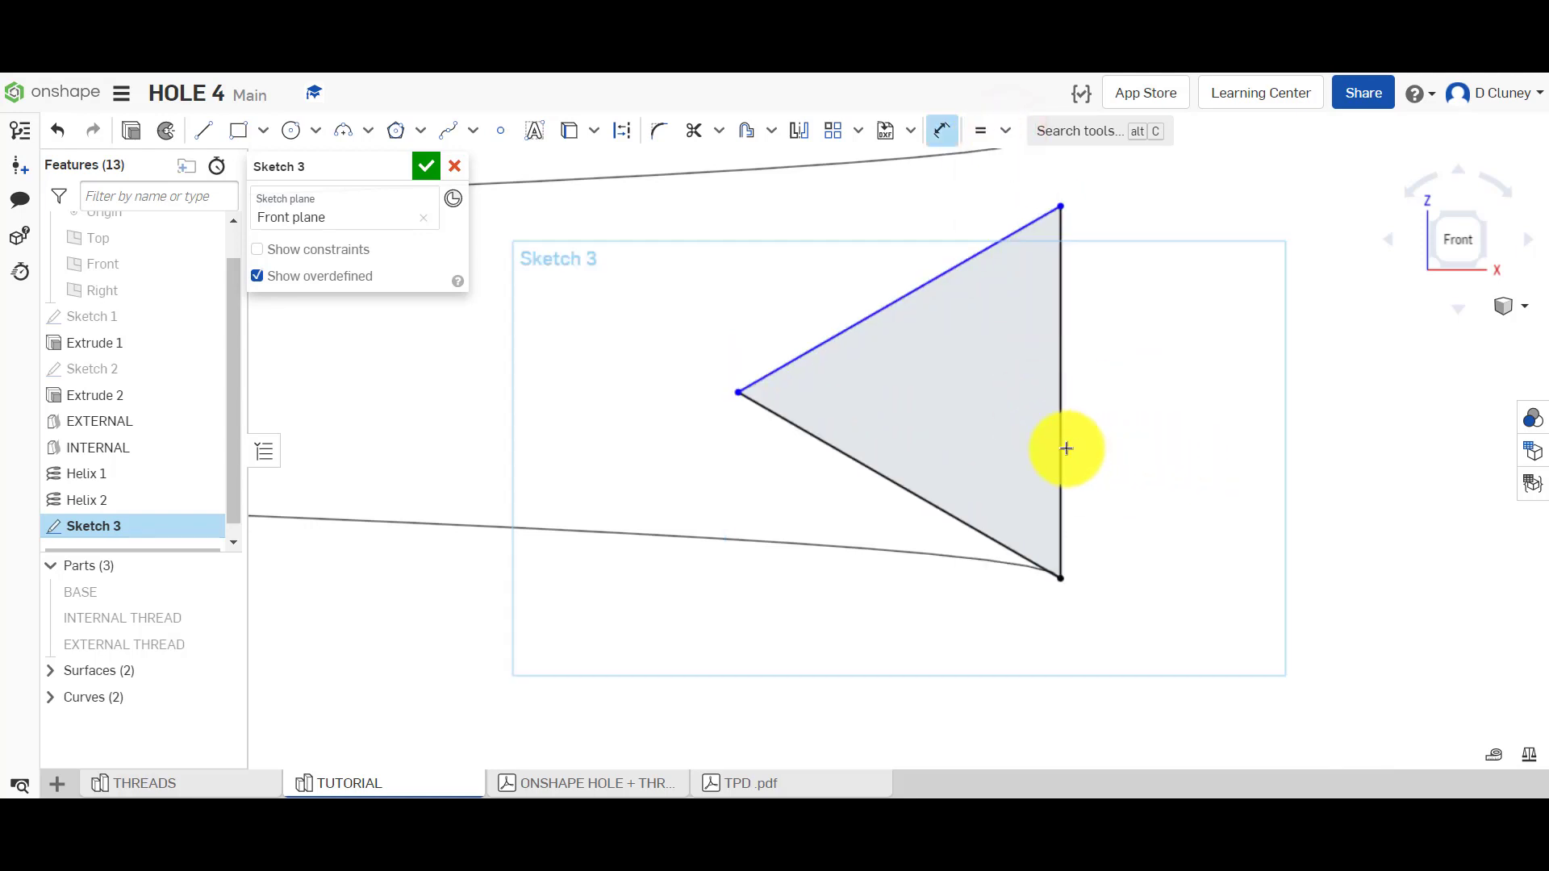
click(1065, 448)
click(1162, 422)
text(0.999999)
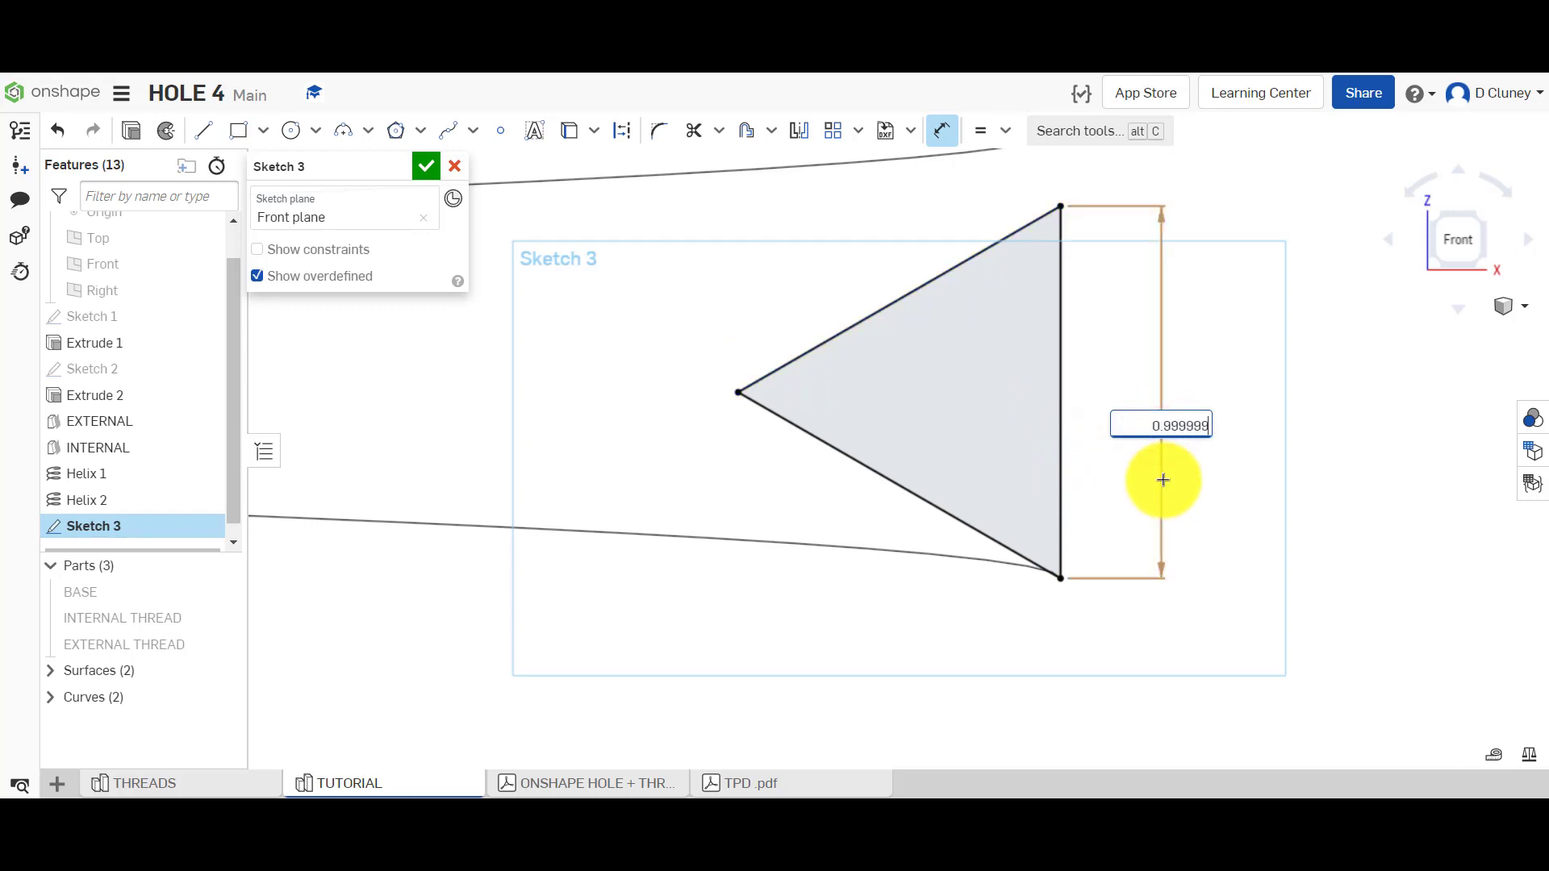
key(Return)
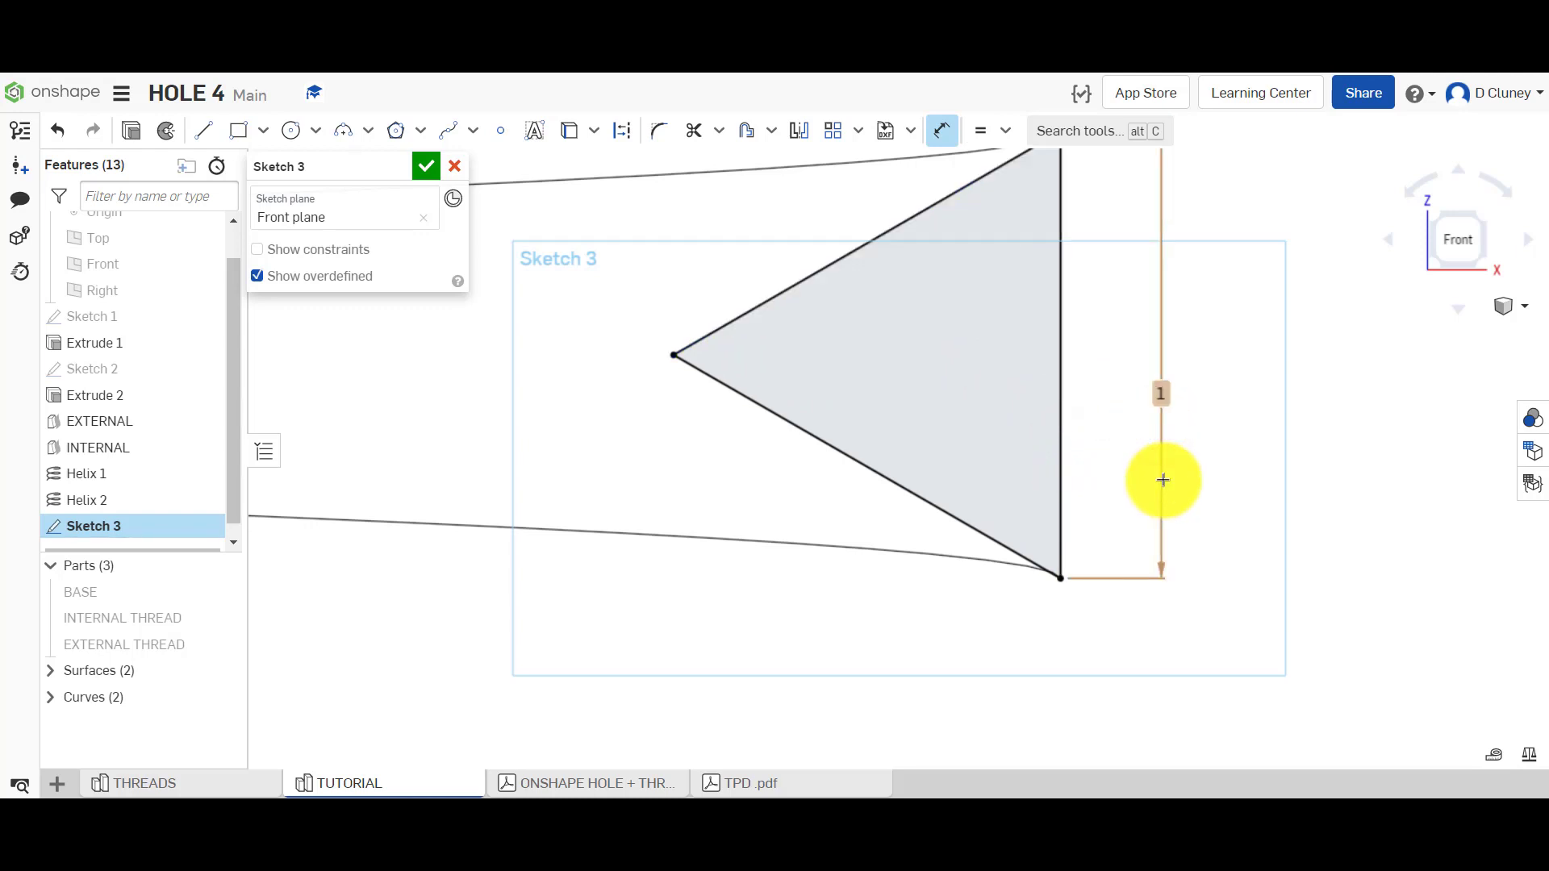
scroll(1163, 481, up, 2)
scroll(1163, 481, down, 4)
scroll(1165, 475, up, 2)
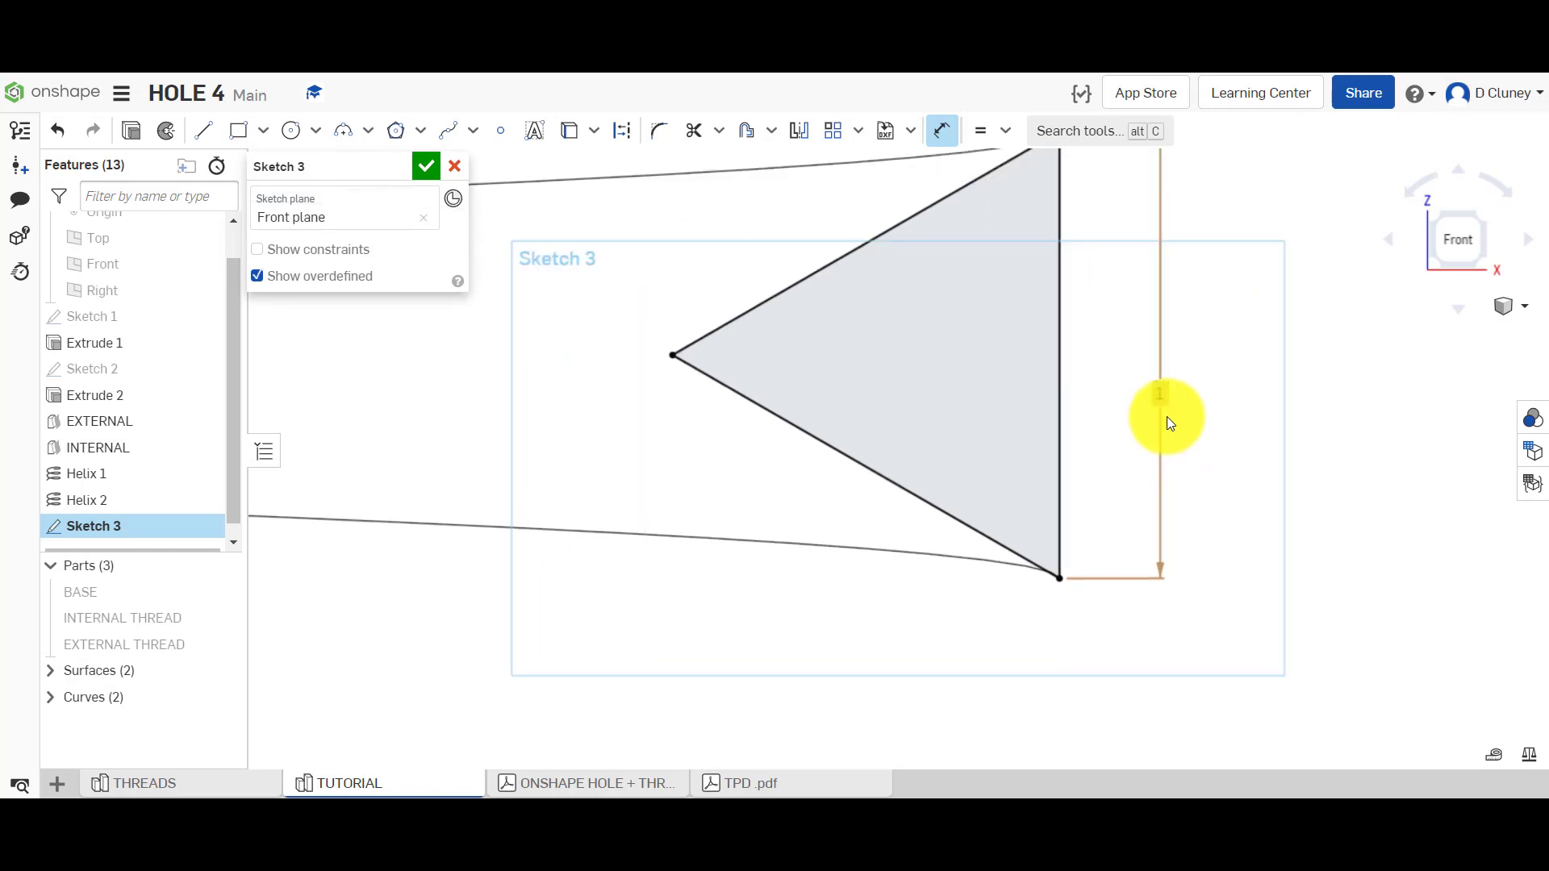
Set the length of the triangle's vertical side to 0.99 mm.
double_click(1163, 399)
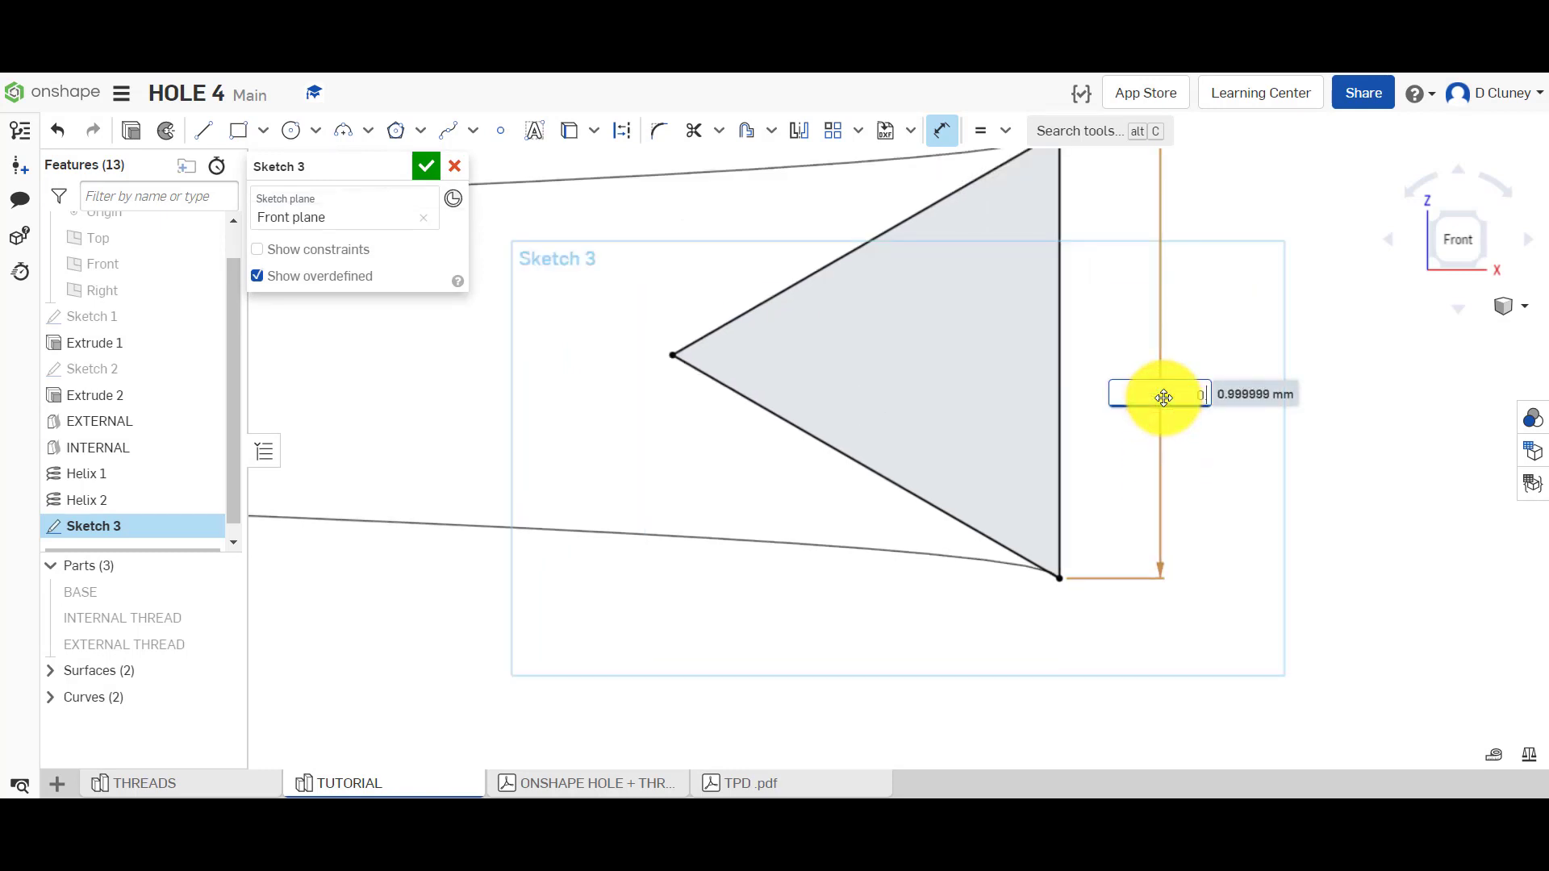
text(0.99)
key(Return)
scroll(1036, 425, up, 2)
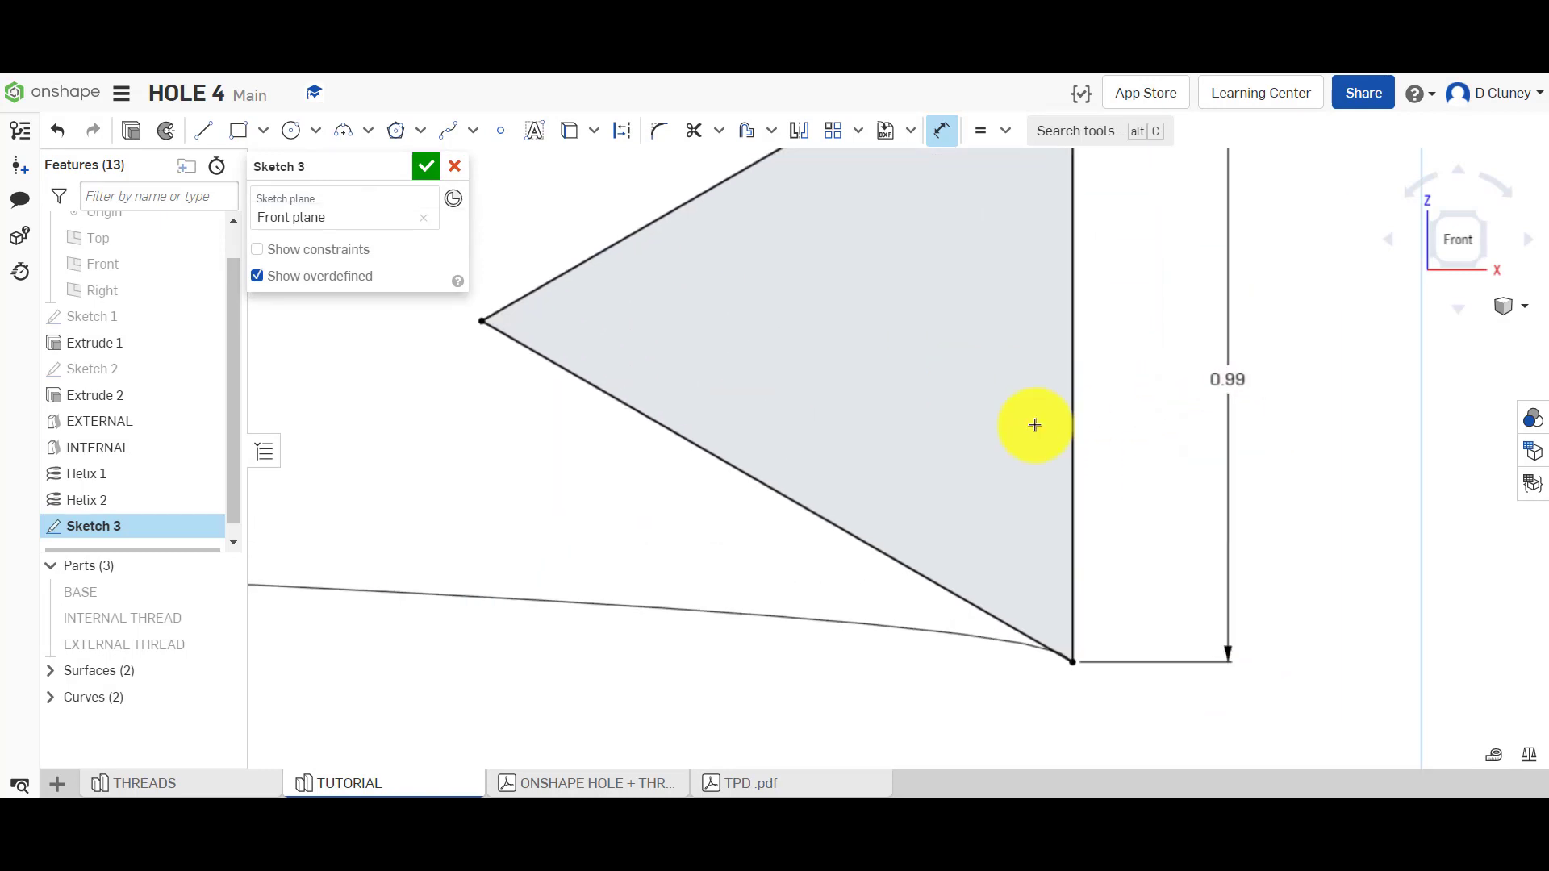
Rename the triangle sketch as EXTERNAL PROFILE.
scroll(1035, 425, down, 4)
scroll(1037, 426, down, 2)
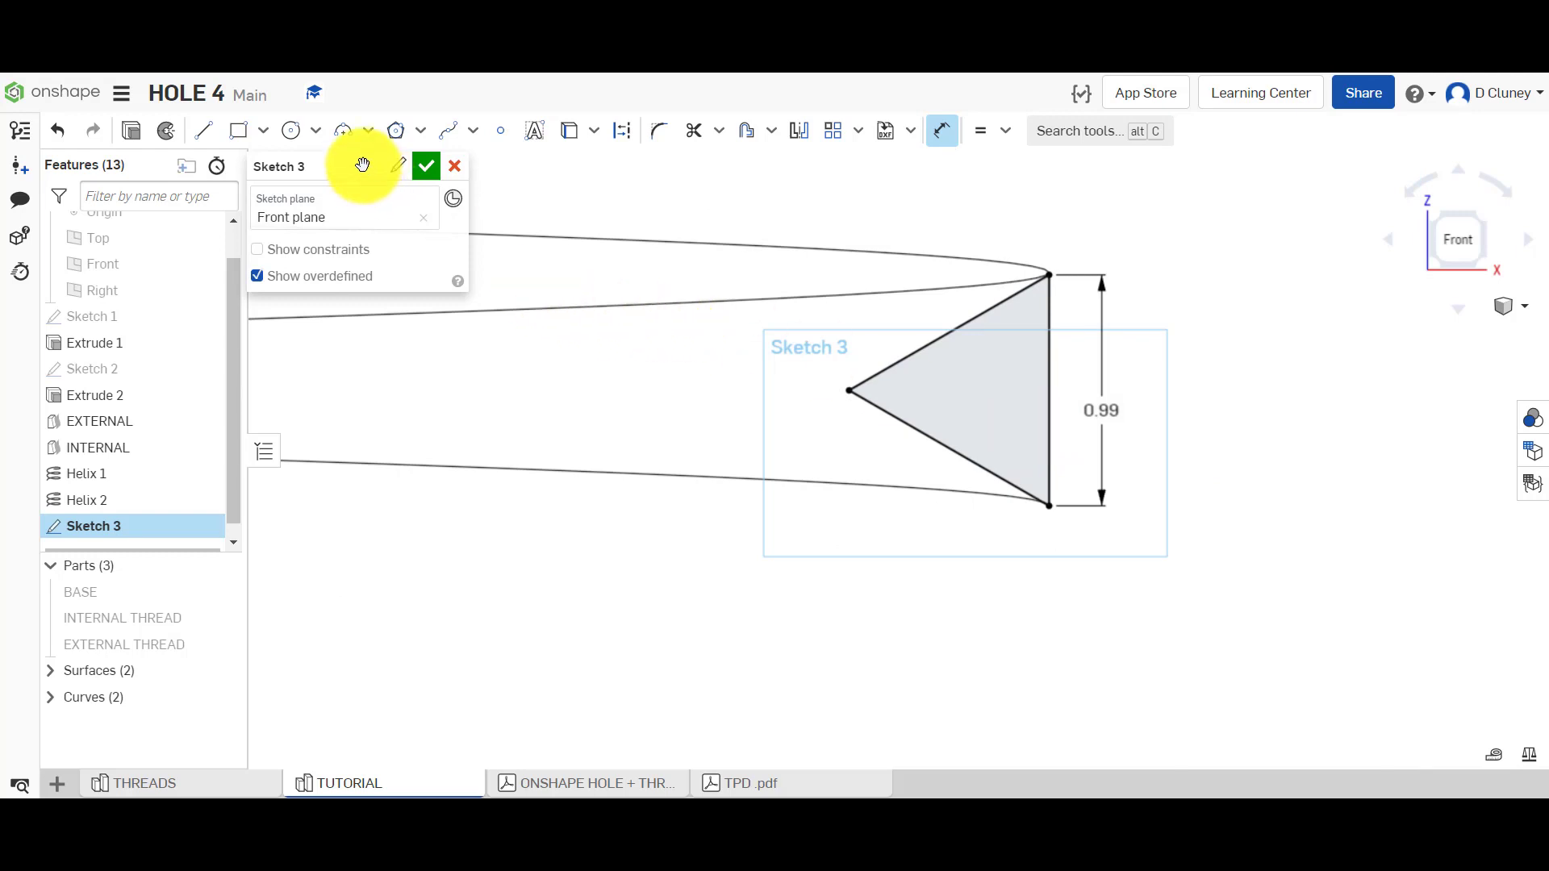
click(399, 166)
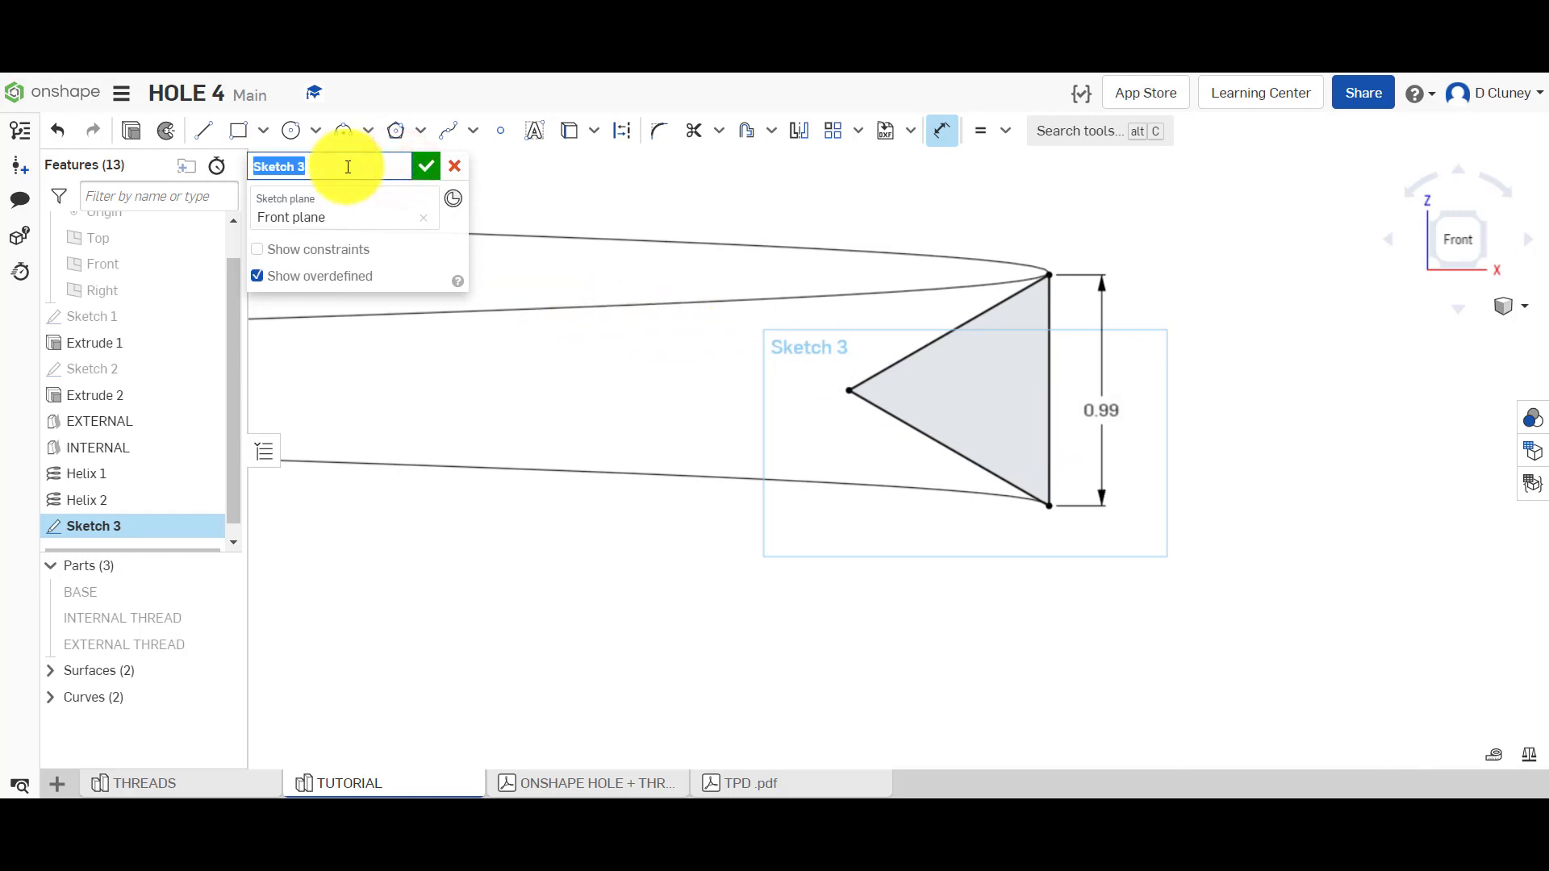
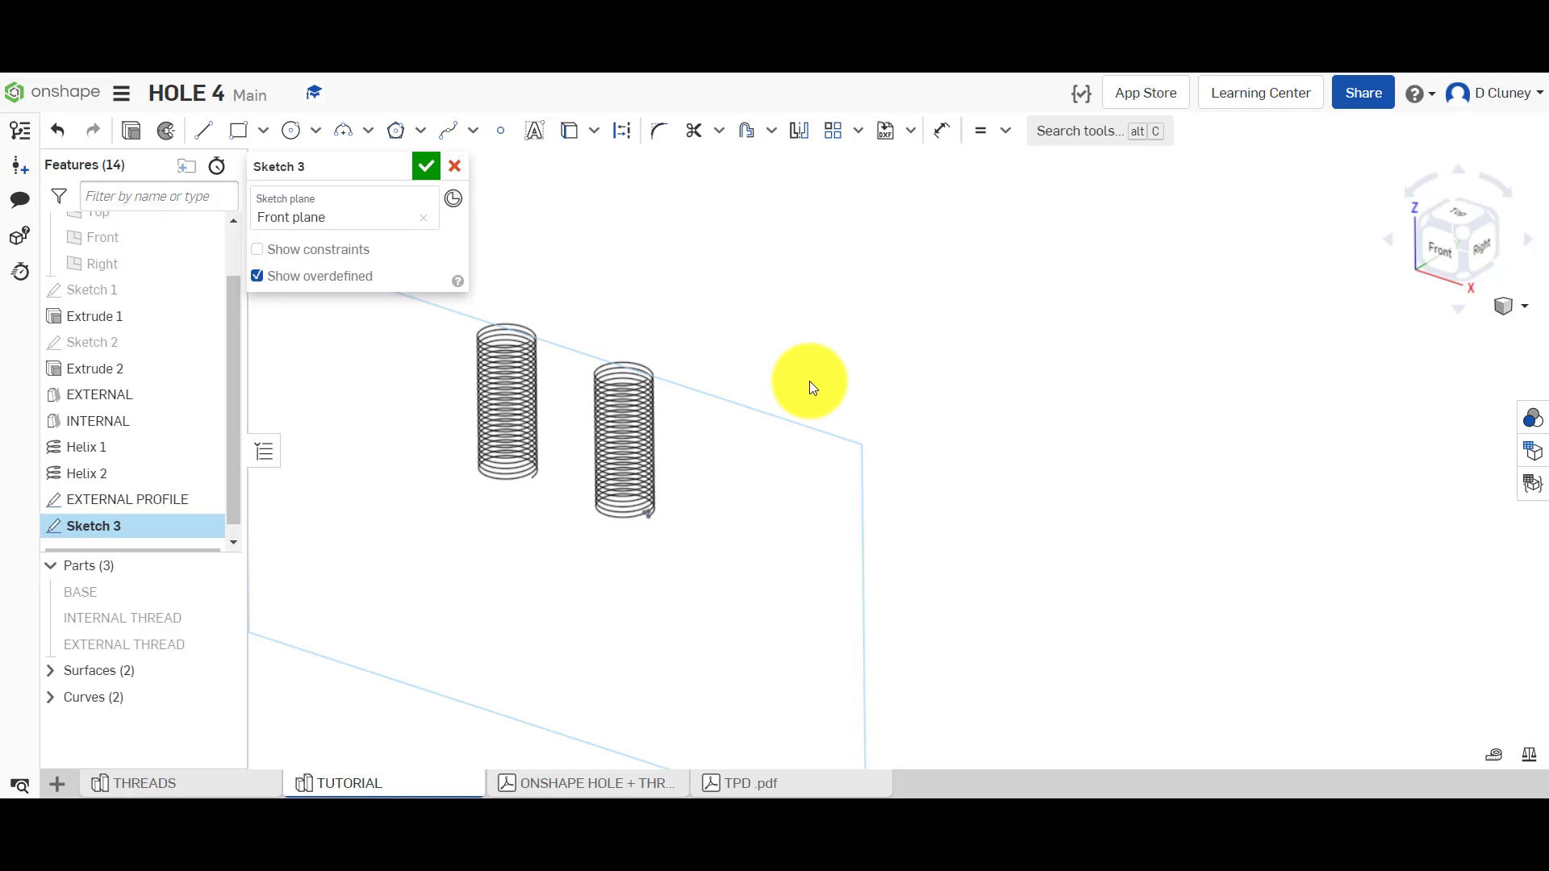
Sketch a closed triangle from the lower end of the left helix, with a vertical side and slanted sides about 1.04 and 0.9 mm long.
key(n)
scroll(516, 507, up, 5)
scroll(518, 487, up, 5)
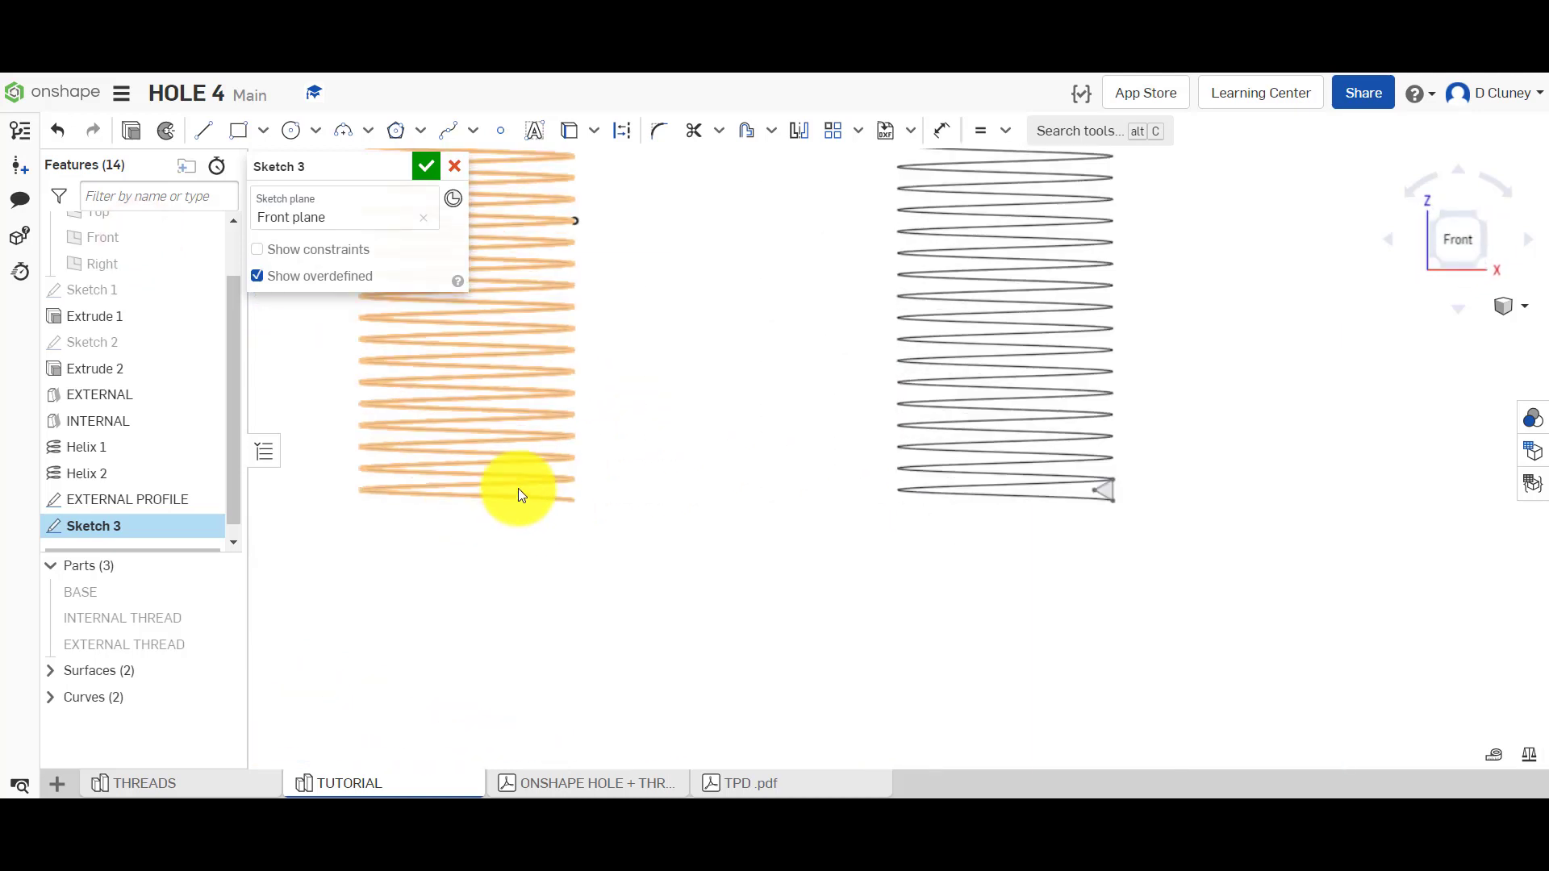
scroll(602, 505, up, 2)
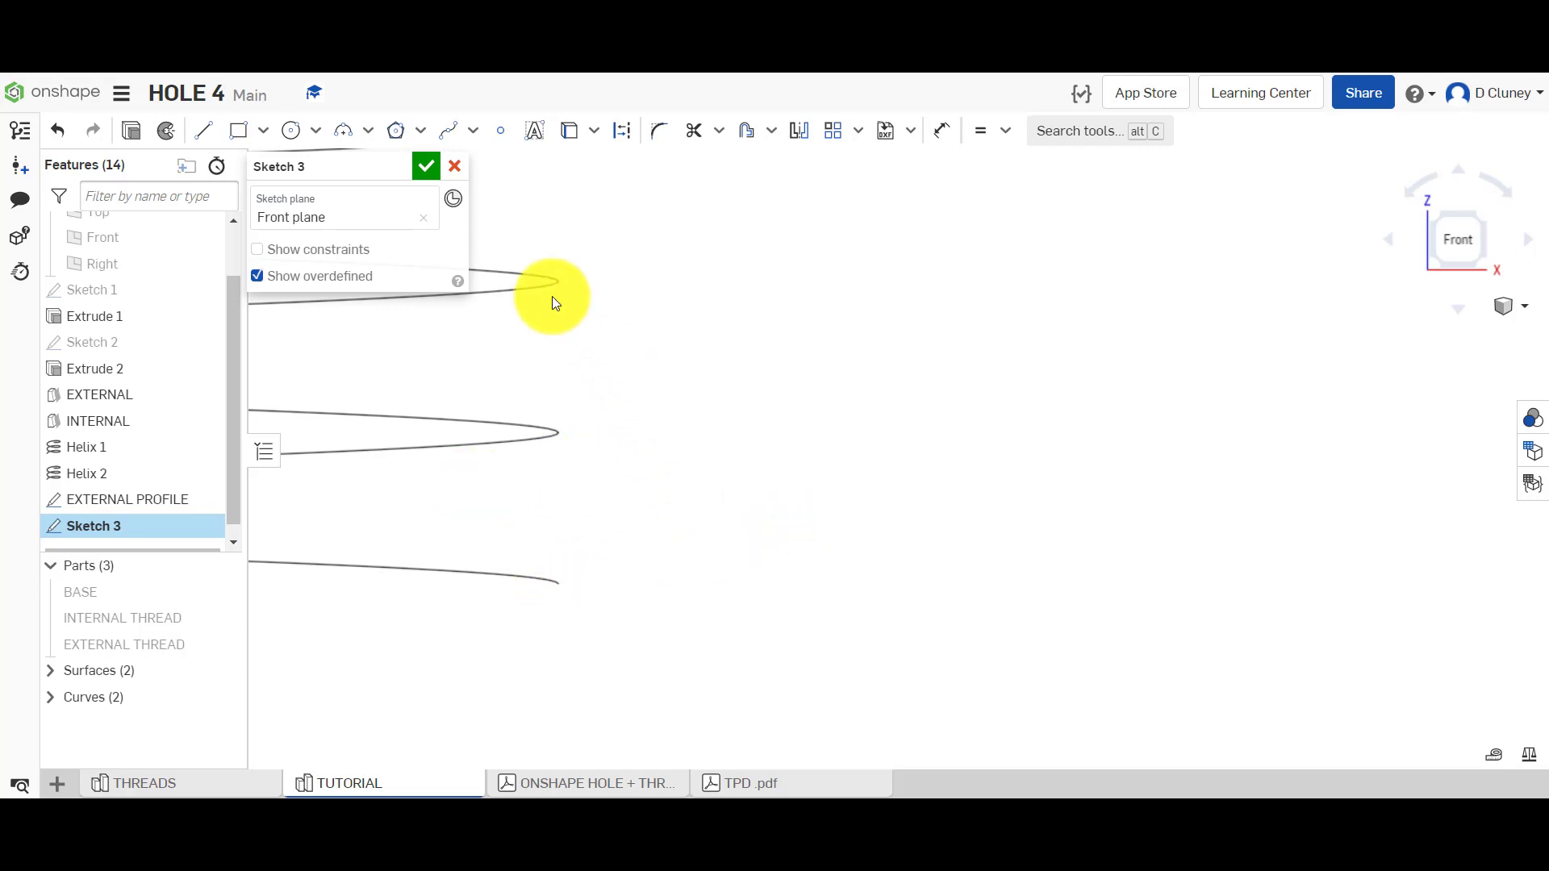
click(211, 141)
click(560, 583)
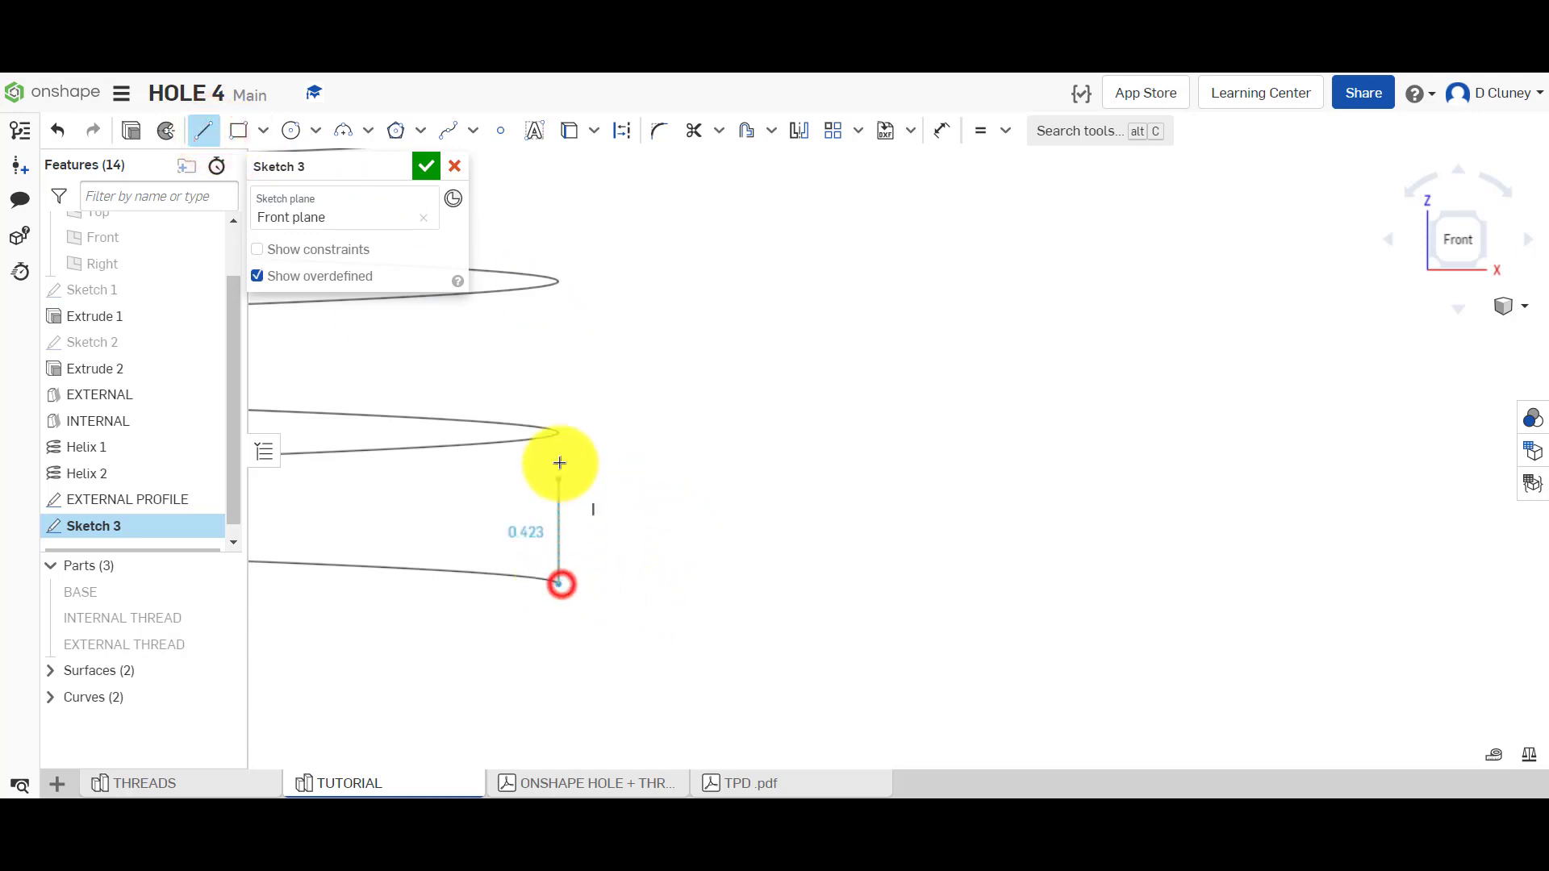
click(560, 463)
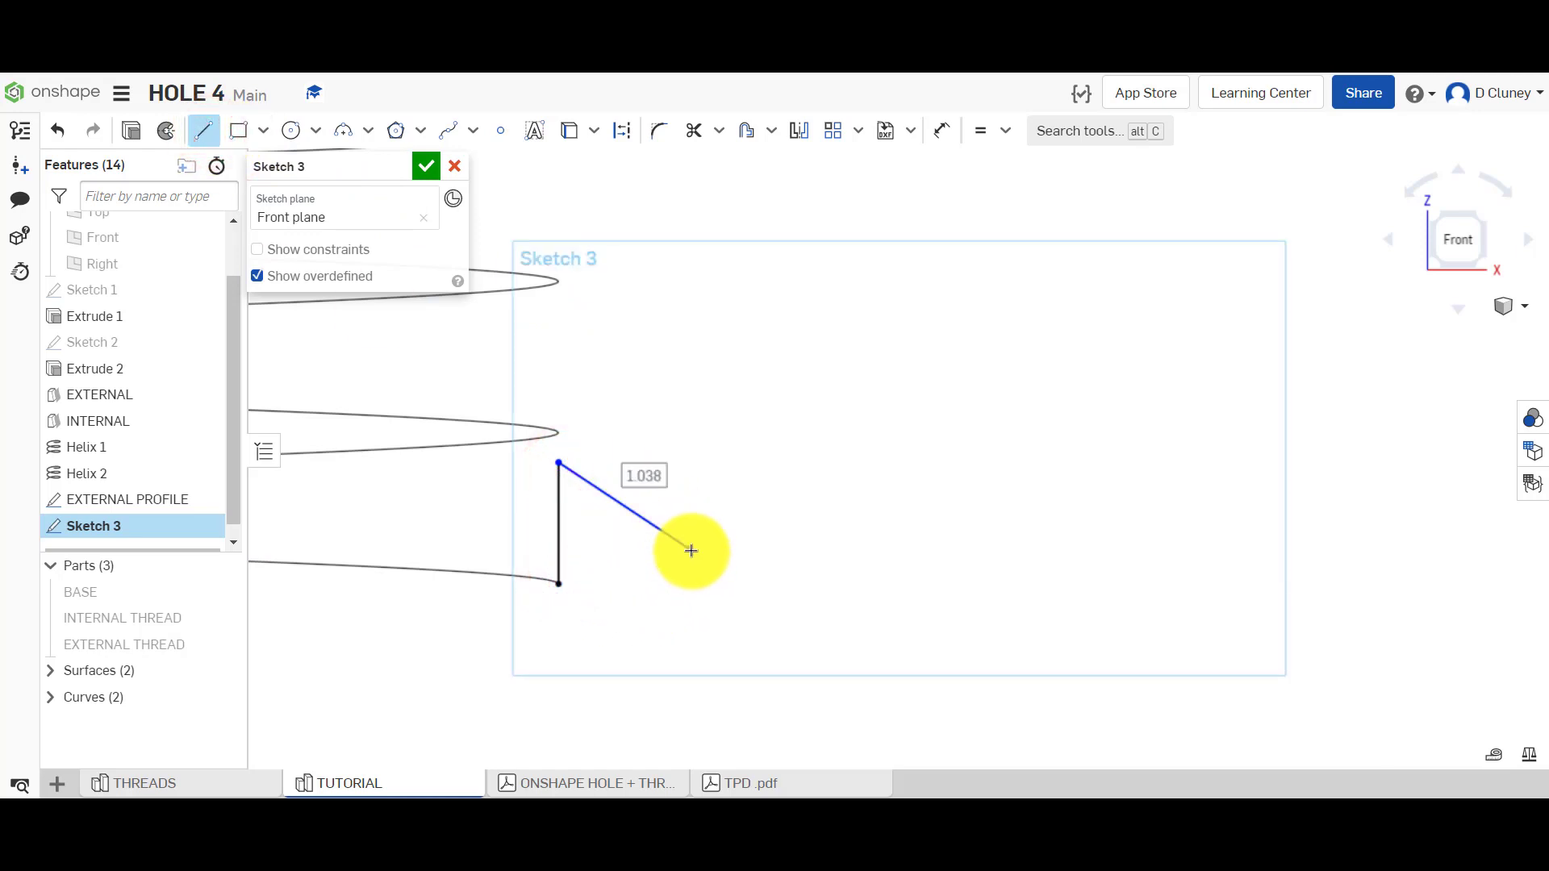
click(691, 550)
click(560, 582)
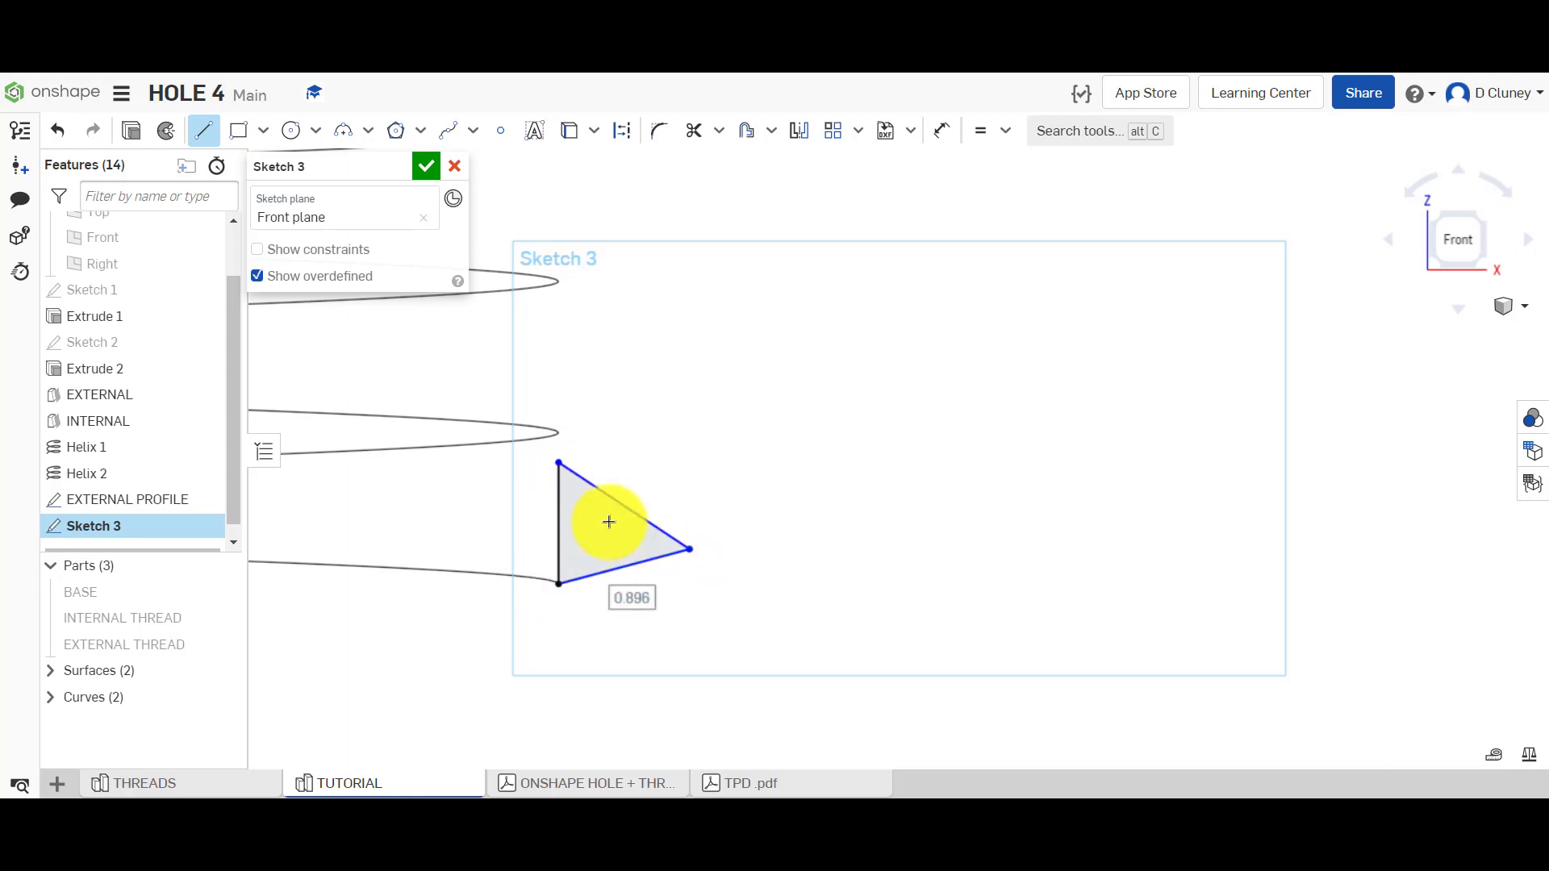
key(Escape)
Apply an Equal constraint to all three sides of the triangle at the left helix.
click(556, 512)
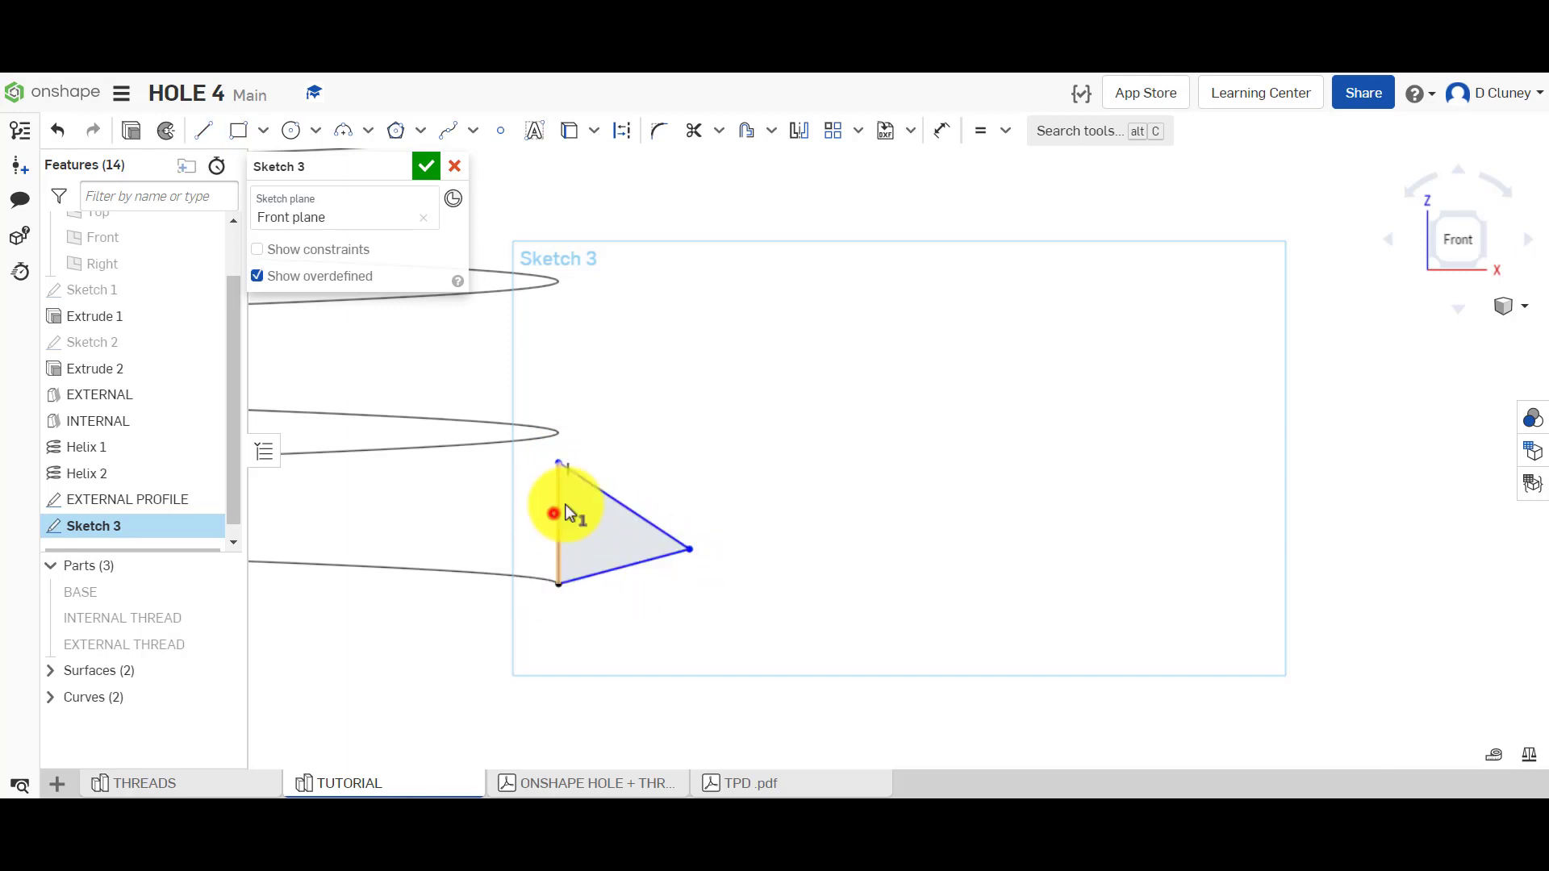
shift+click(609, 494)
shift+click(644, 554)
click(885, 234)
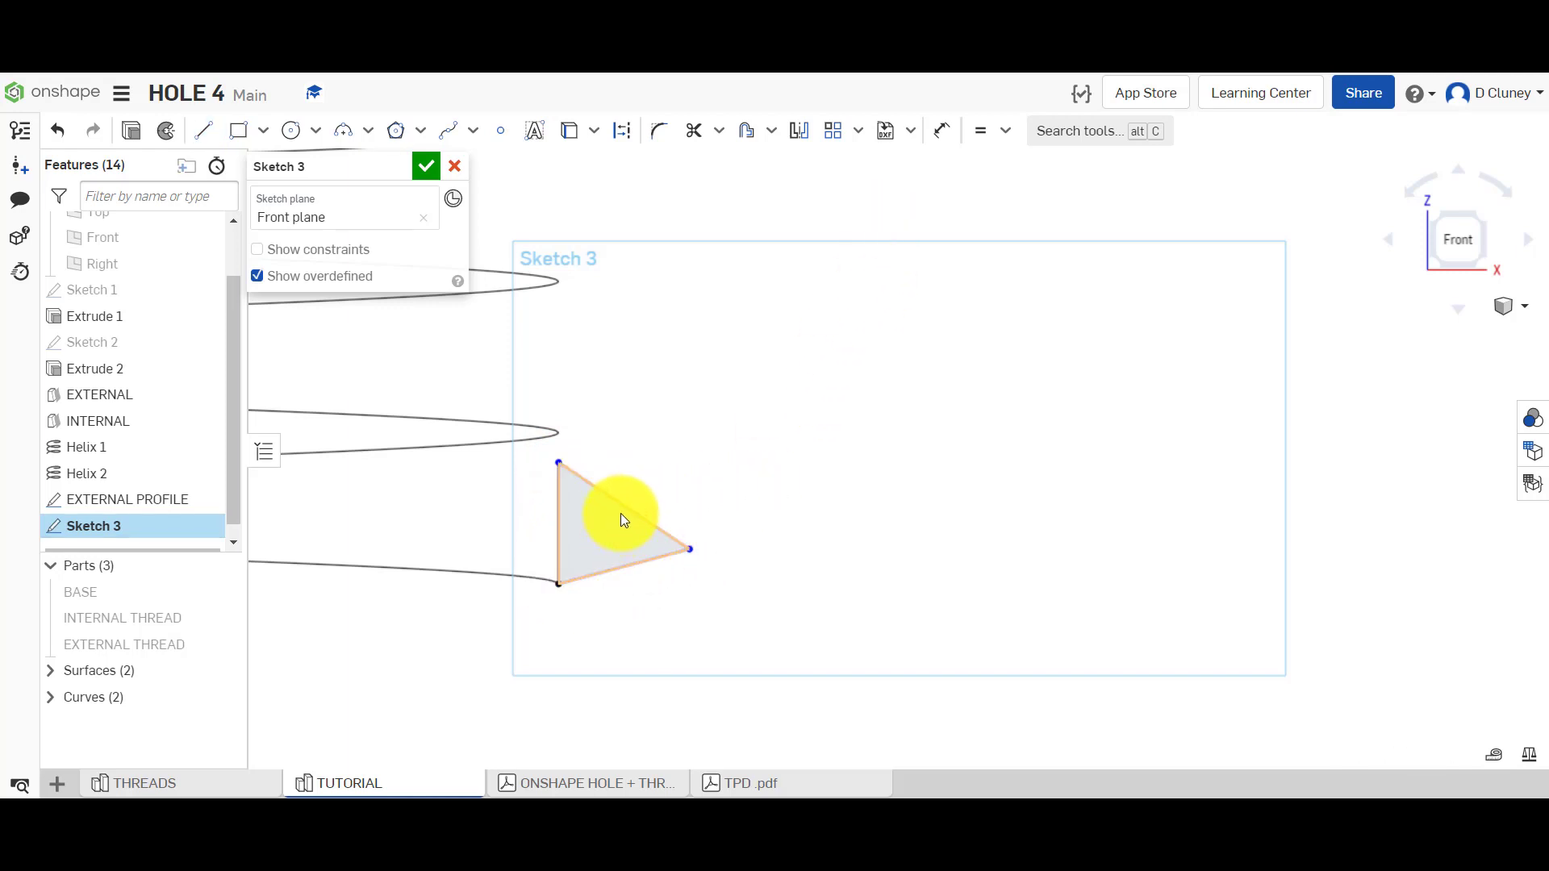
click(626, 502)
click(558, 494)
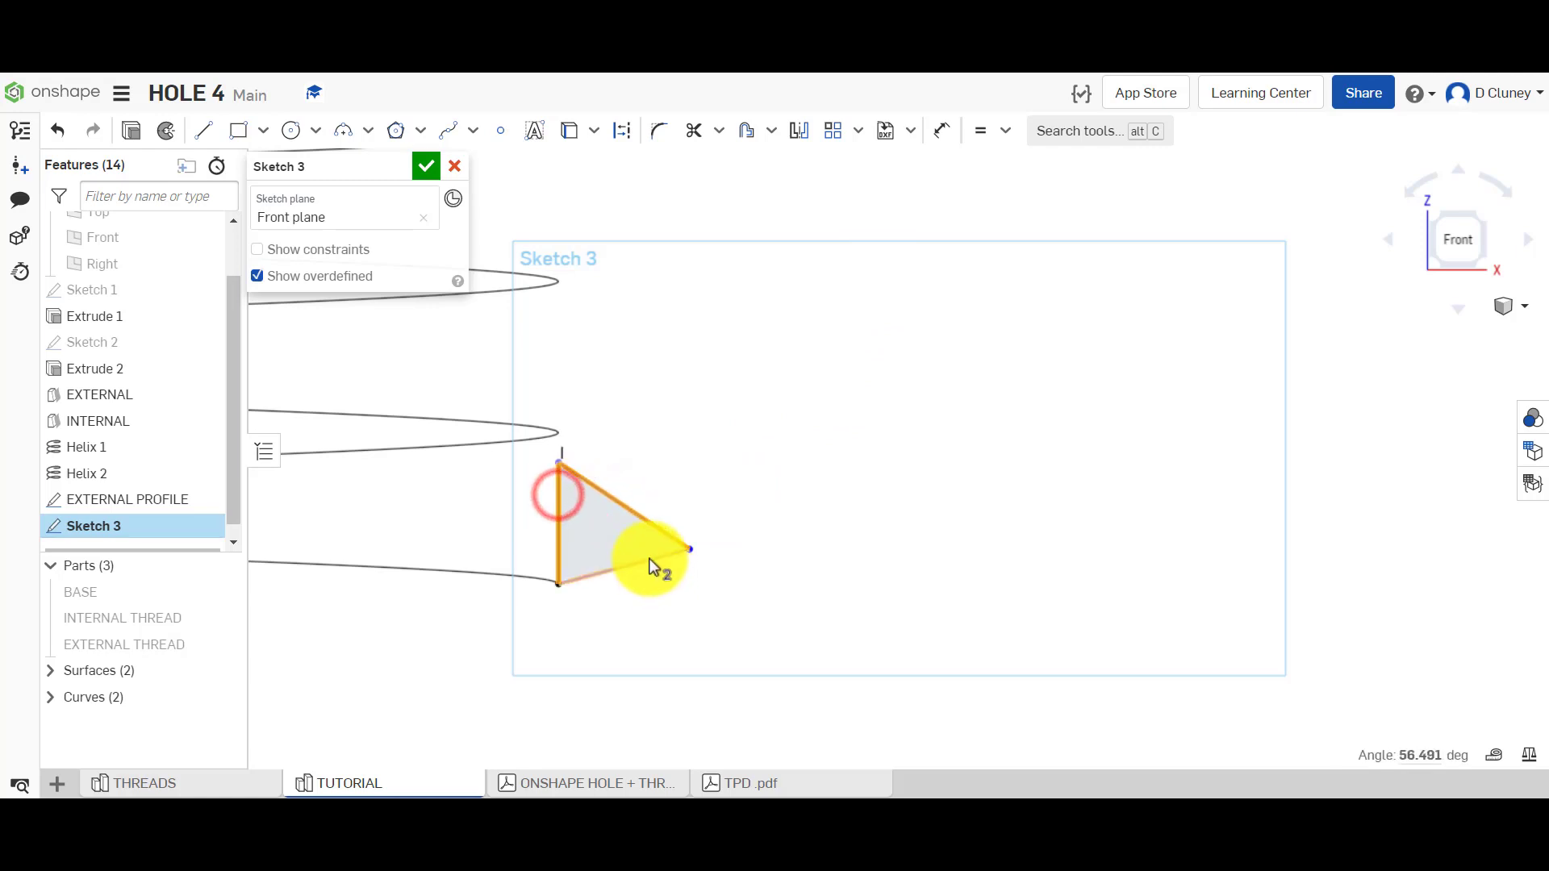
shift+click(651, 563)
click(980, 131)
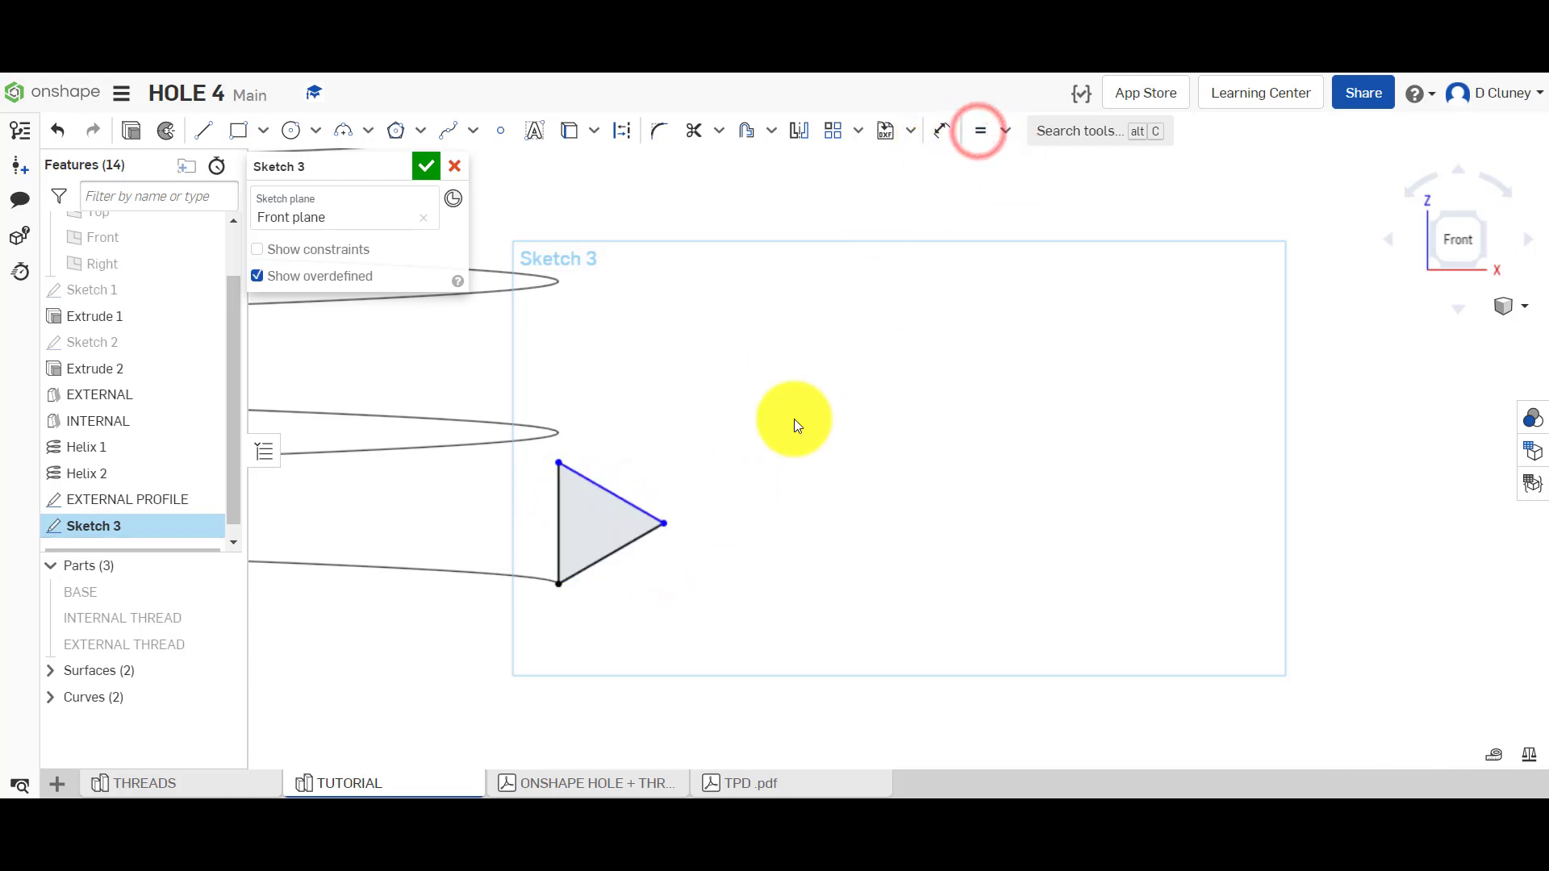
Dimension the vertical side of the left helix's triangle to 0.99 mm.
key(d)
click(560, 514)
click(751, 517)
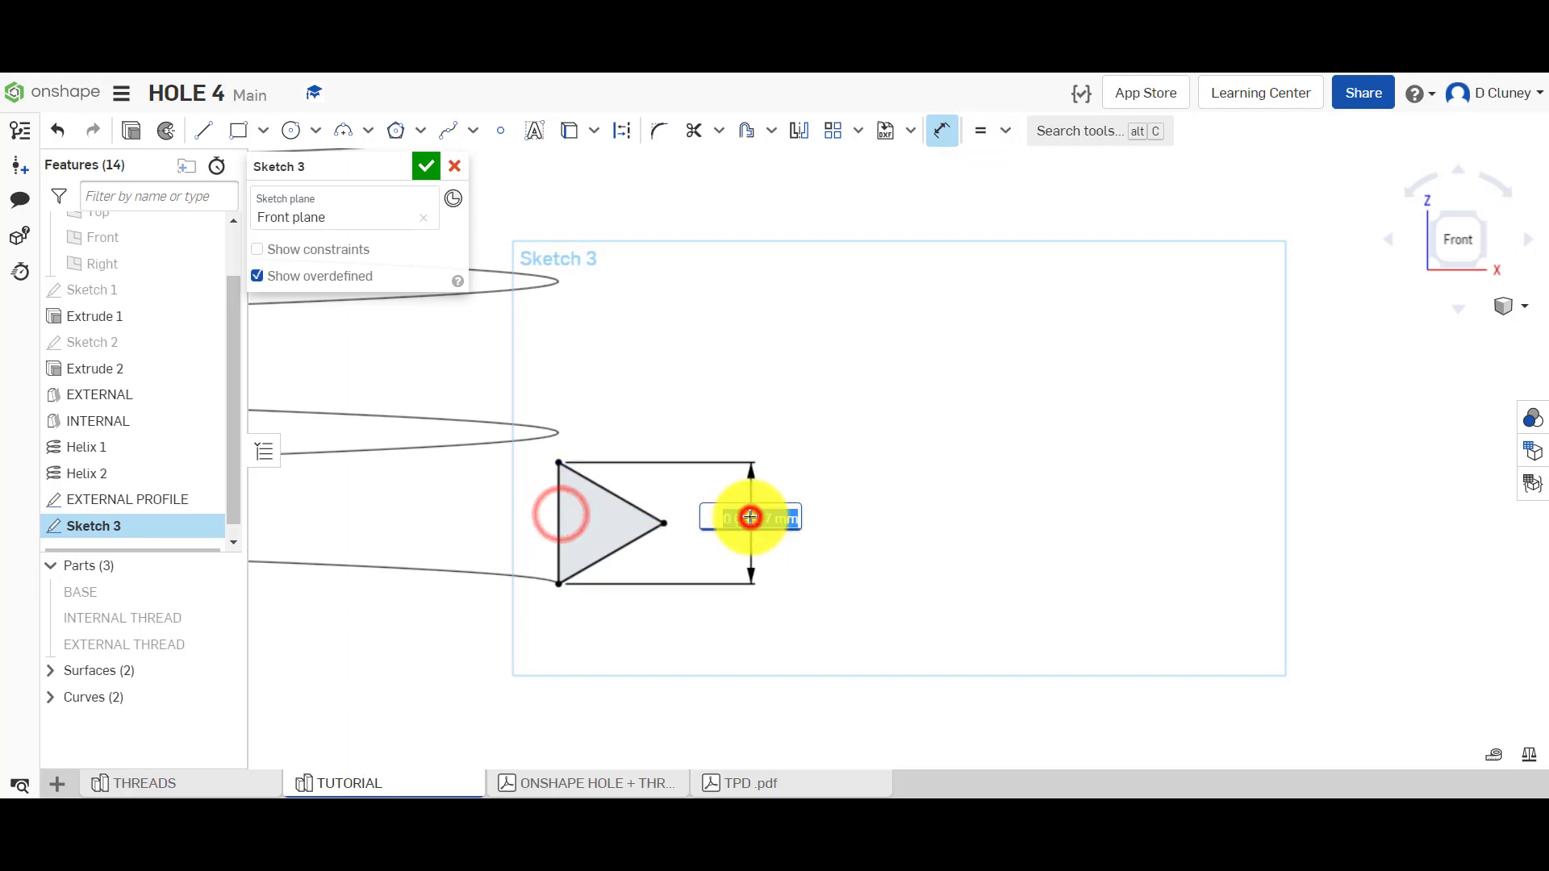
text(0.99)
key(Return)
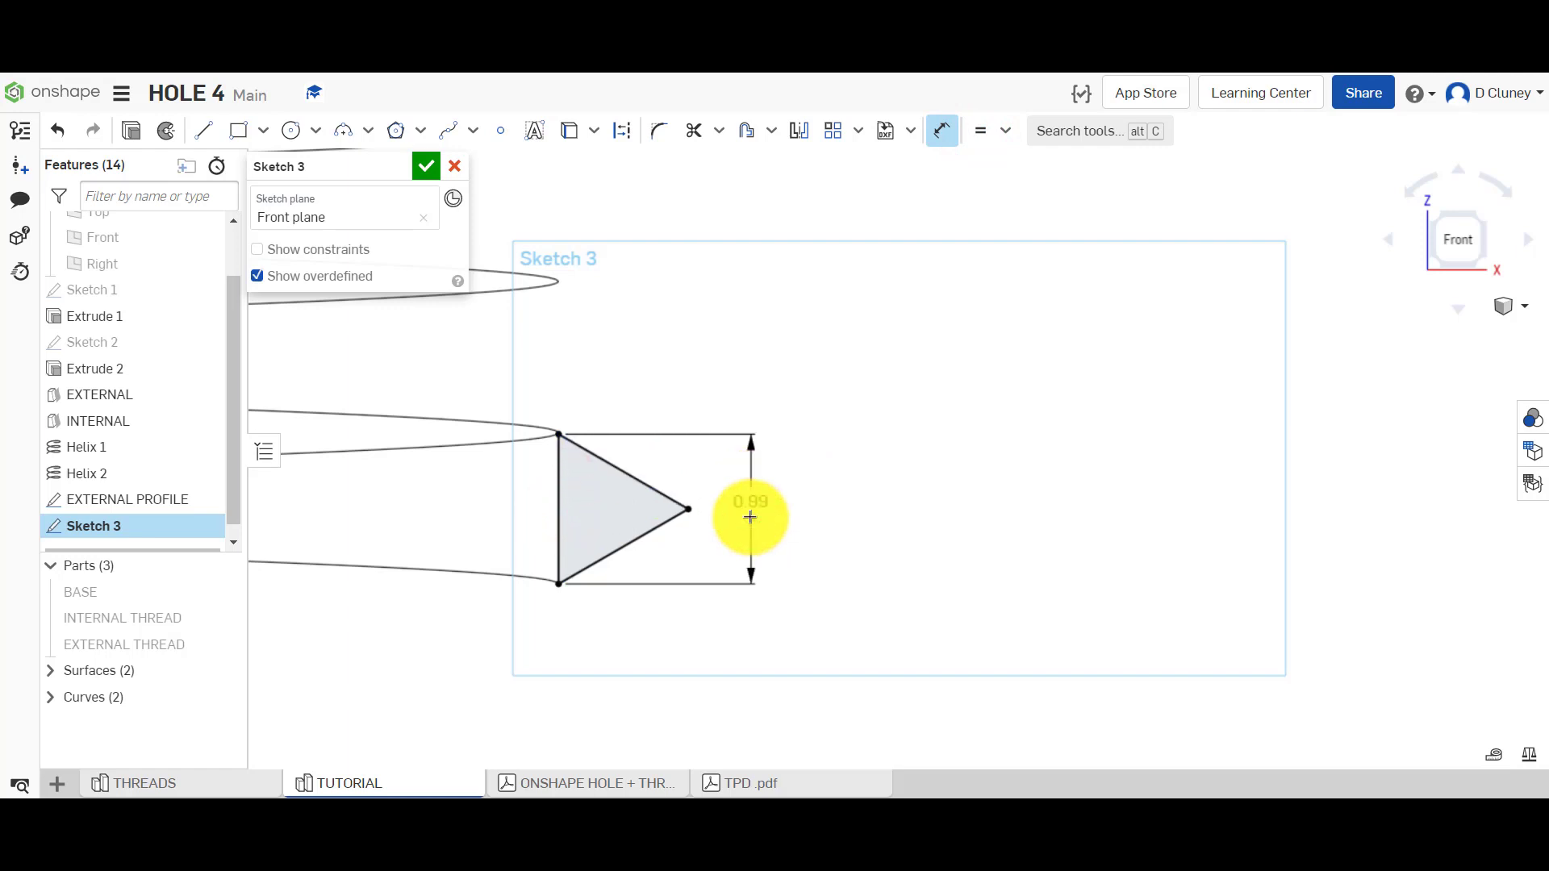
Rename the triangle sketch as INTERNAL PROFILE and finish the sketch.
click(387, 171)
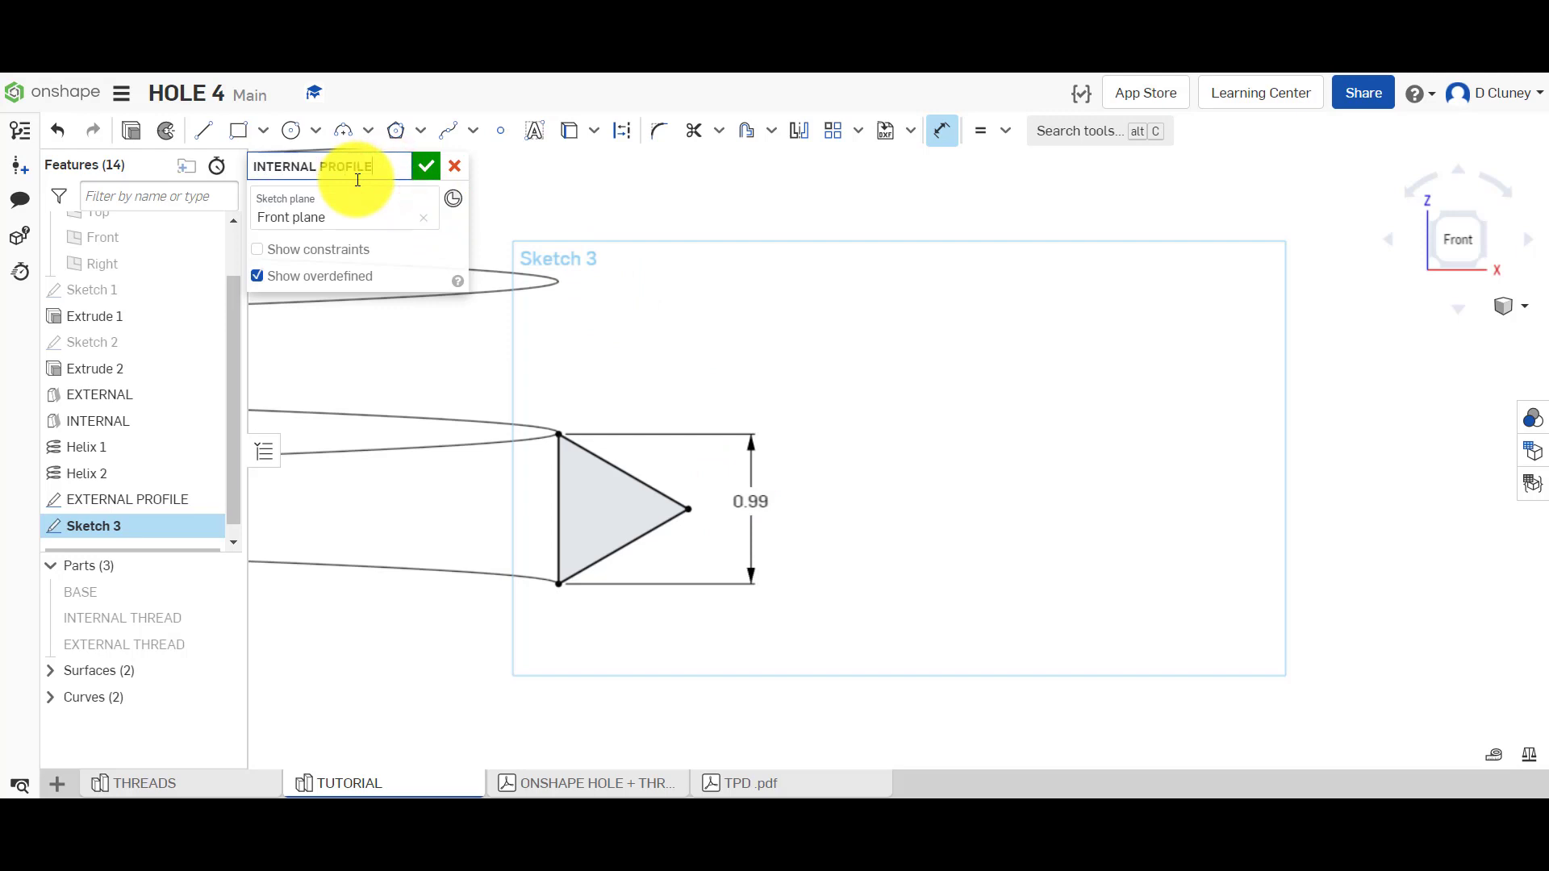
click(434, 167)
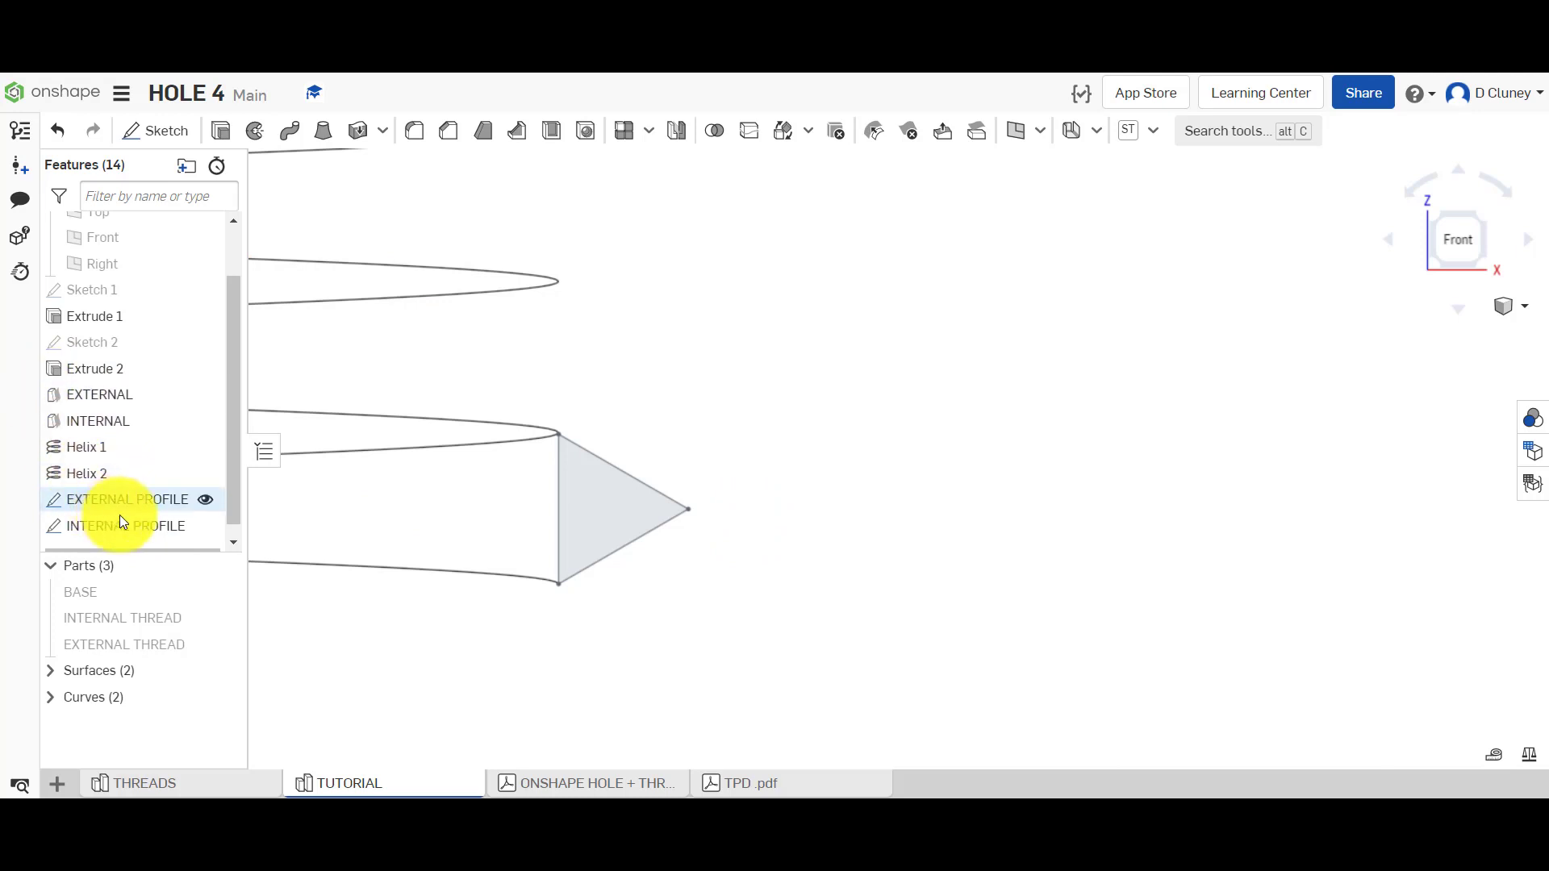
scroll(734, 438, up, 2)
scroll(734, 438, down, 5)
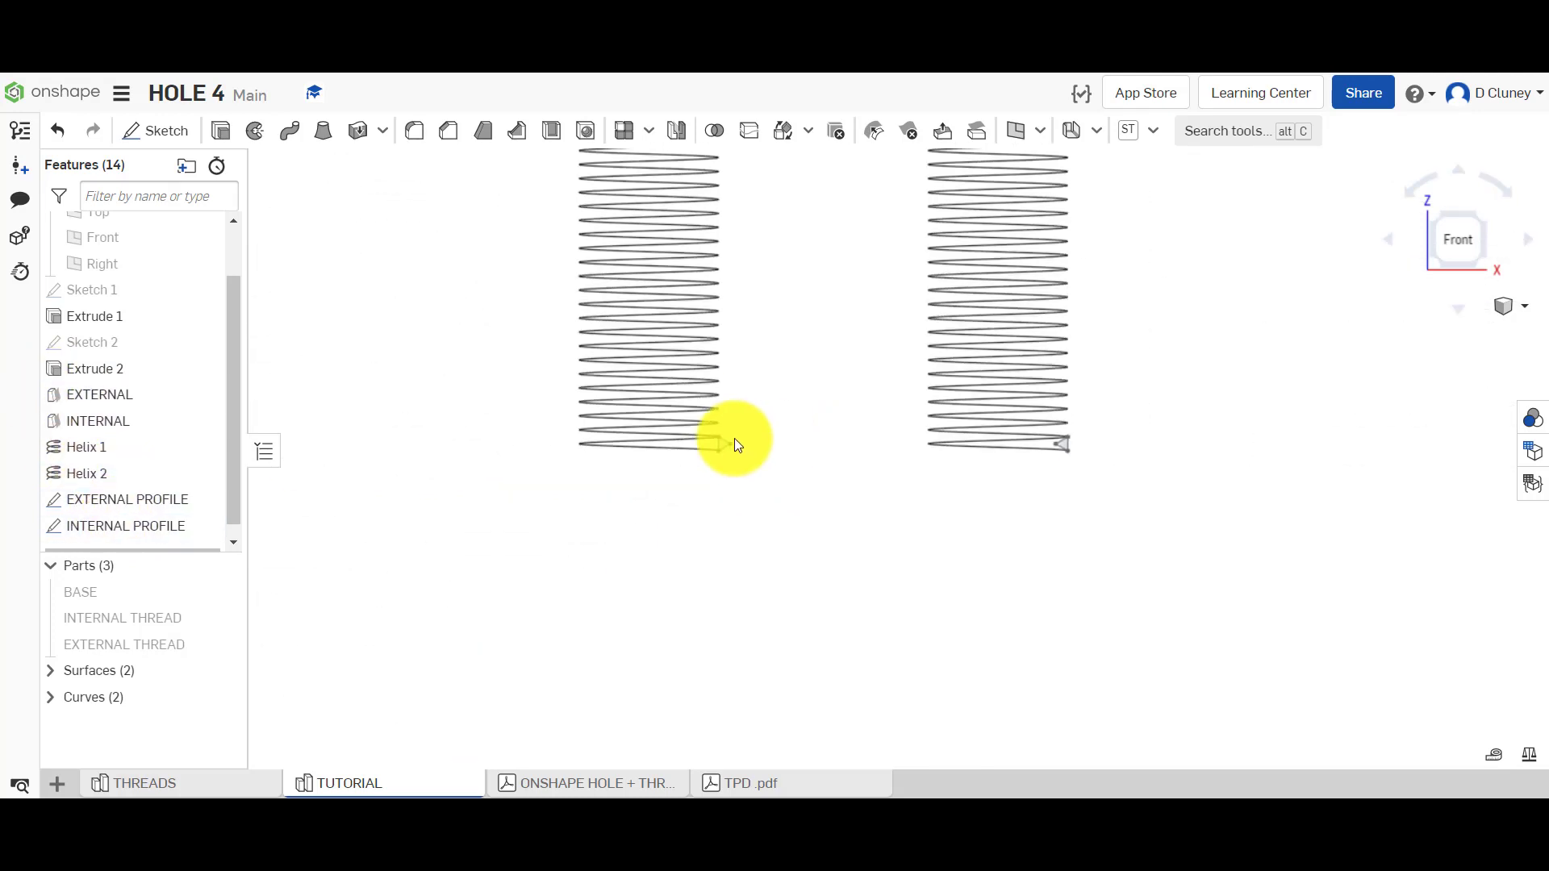
right_drag(495, 490, 960, 438)
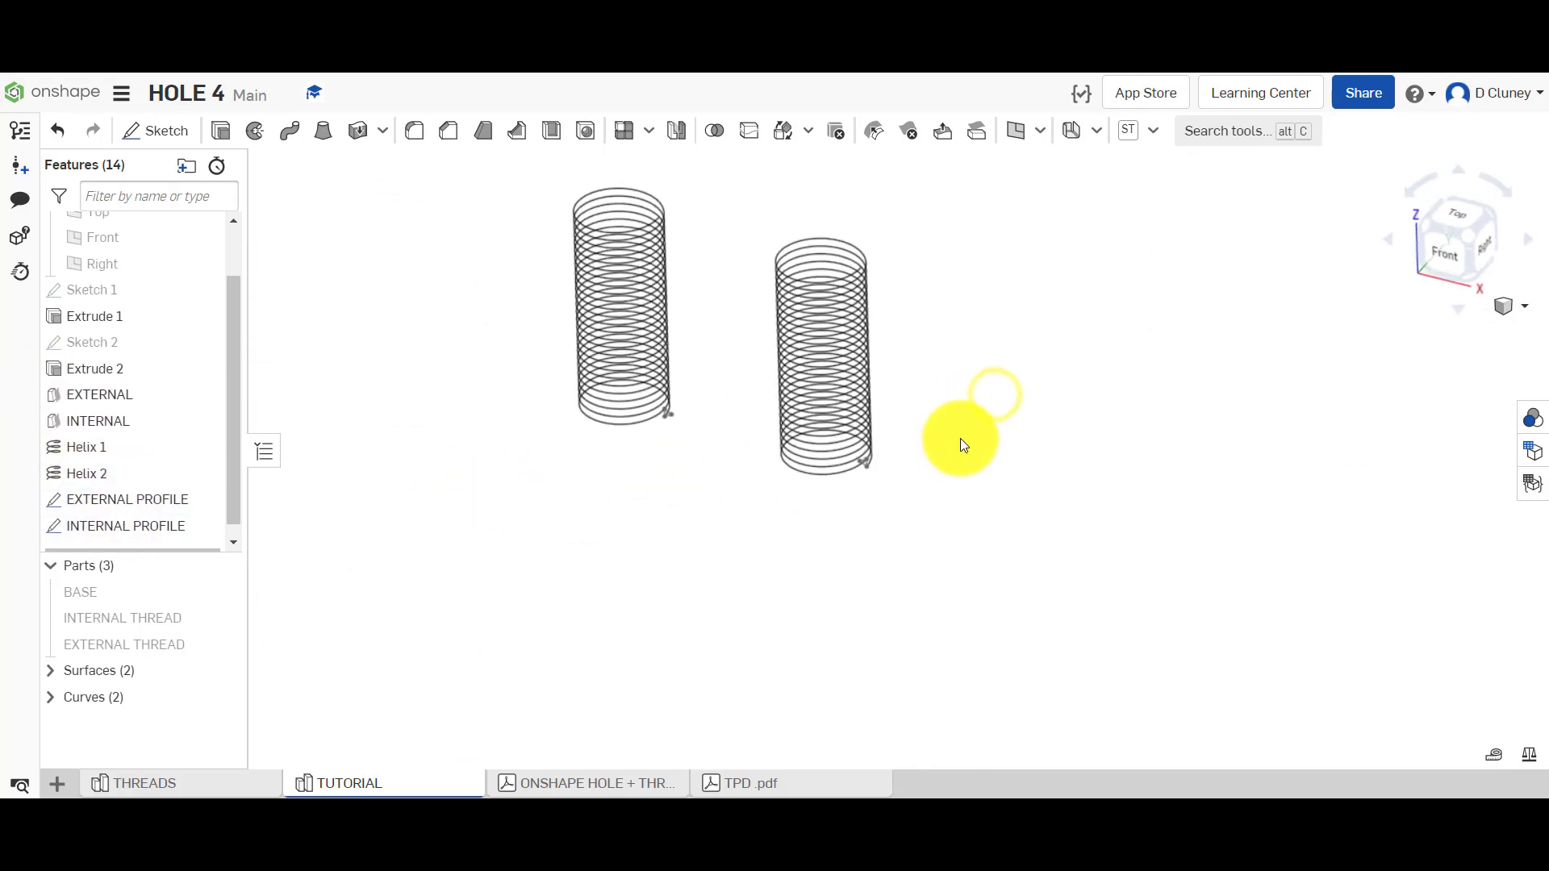
In the THREADS part studio, roll the feature list forward to just after Sweep 2.
click(228, 785)
click(234, 410)
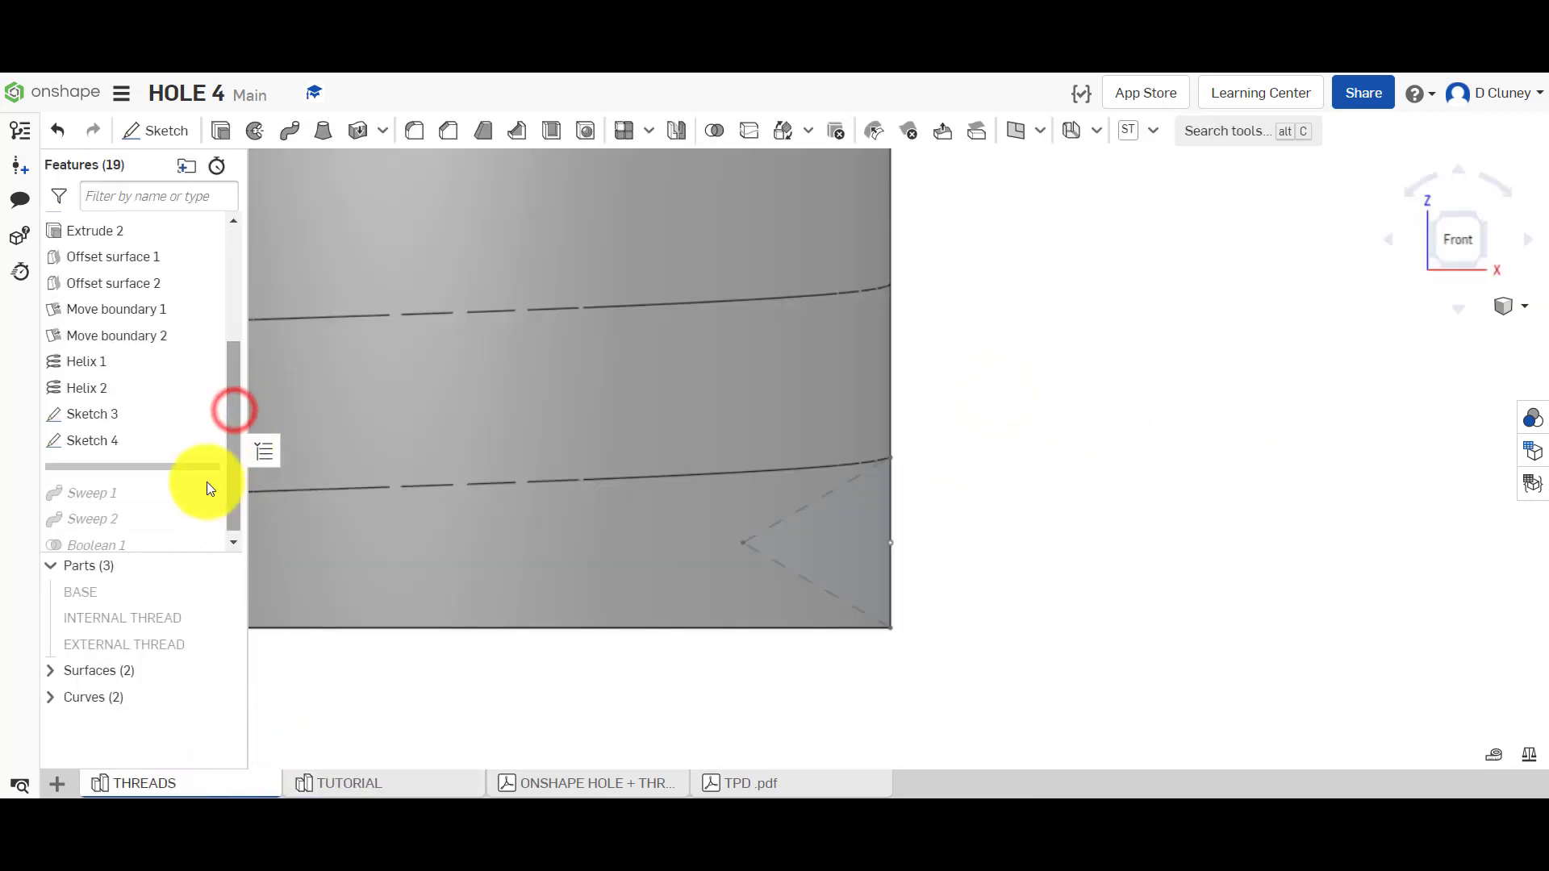
drag(184, 467, 182, 524)
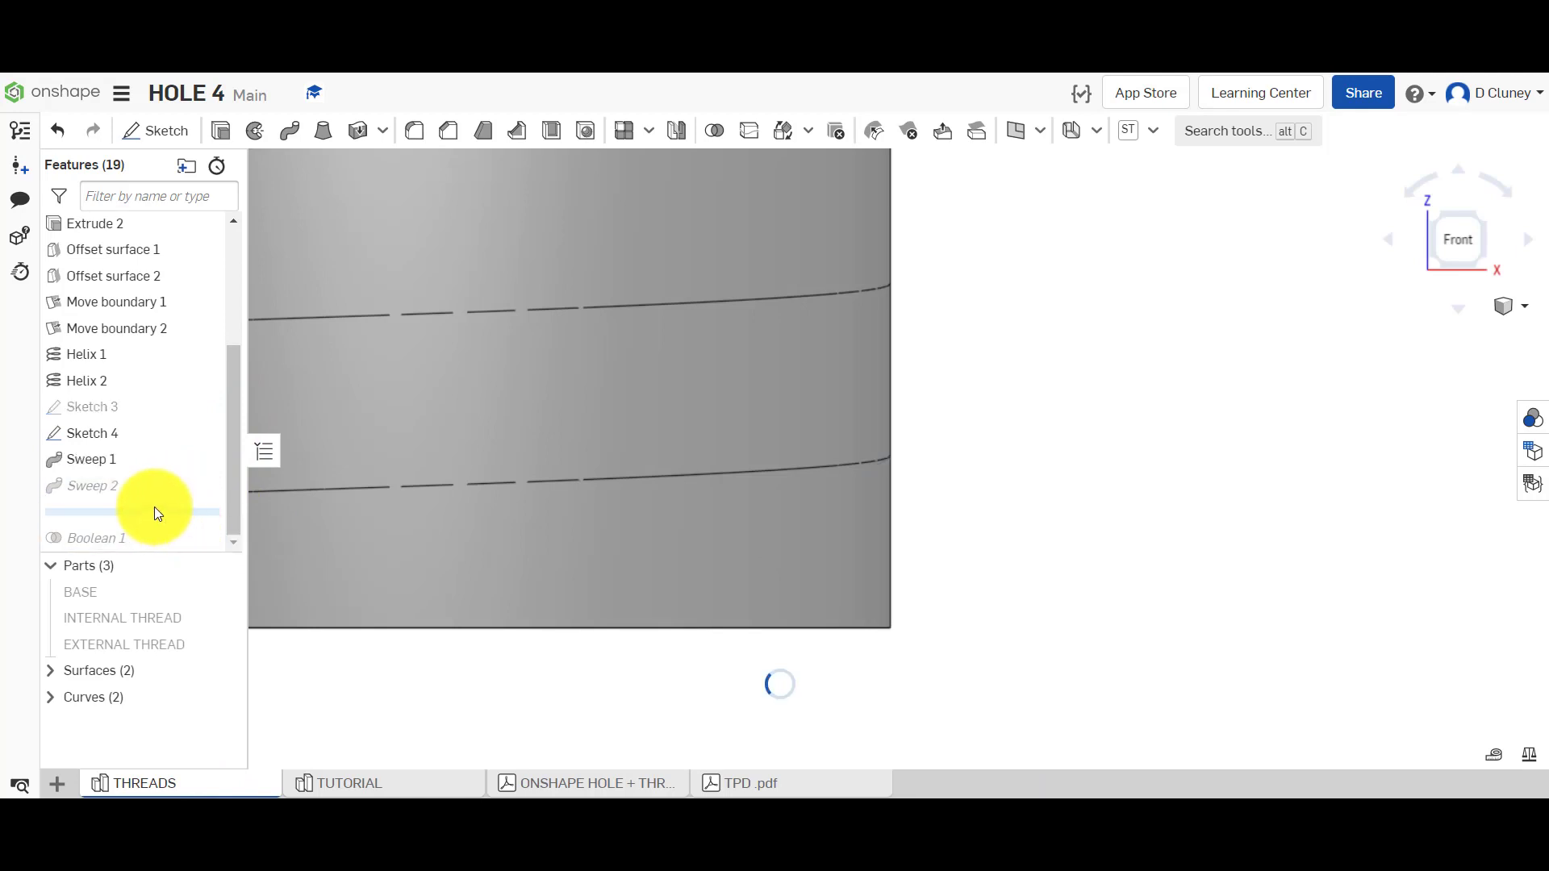
scroll(562, 549, up, 2)
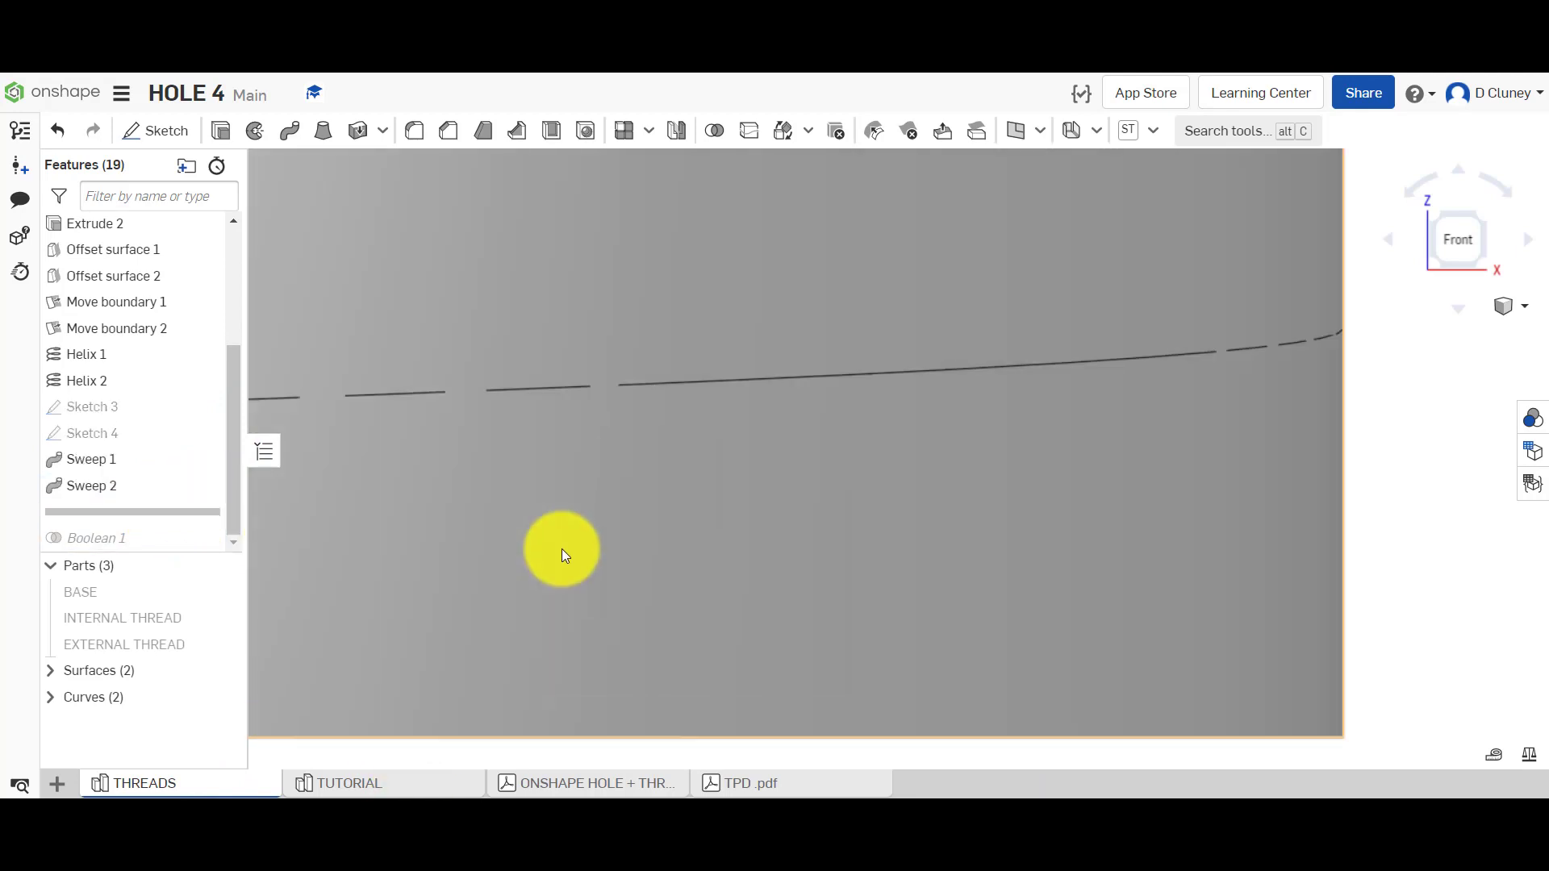
scroll(562, 550, down, 5)
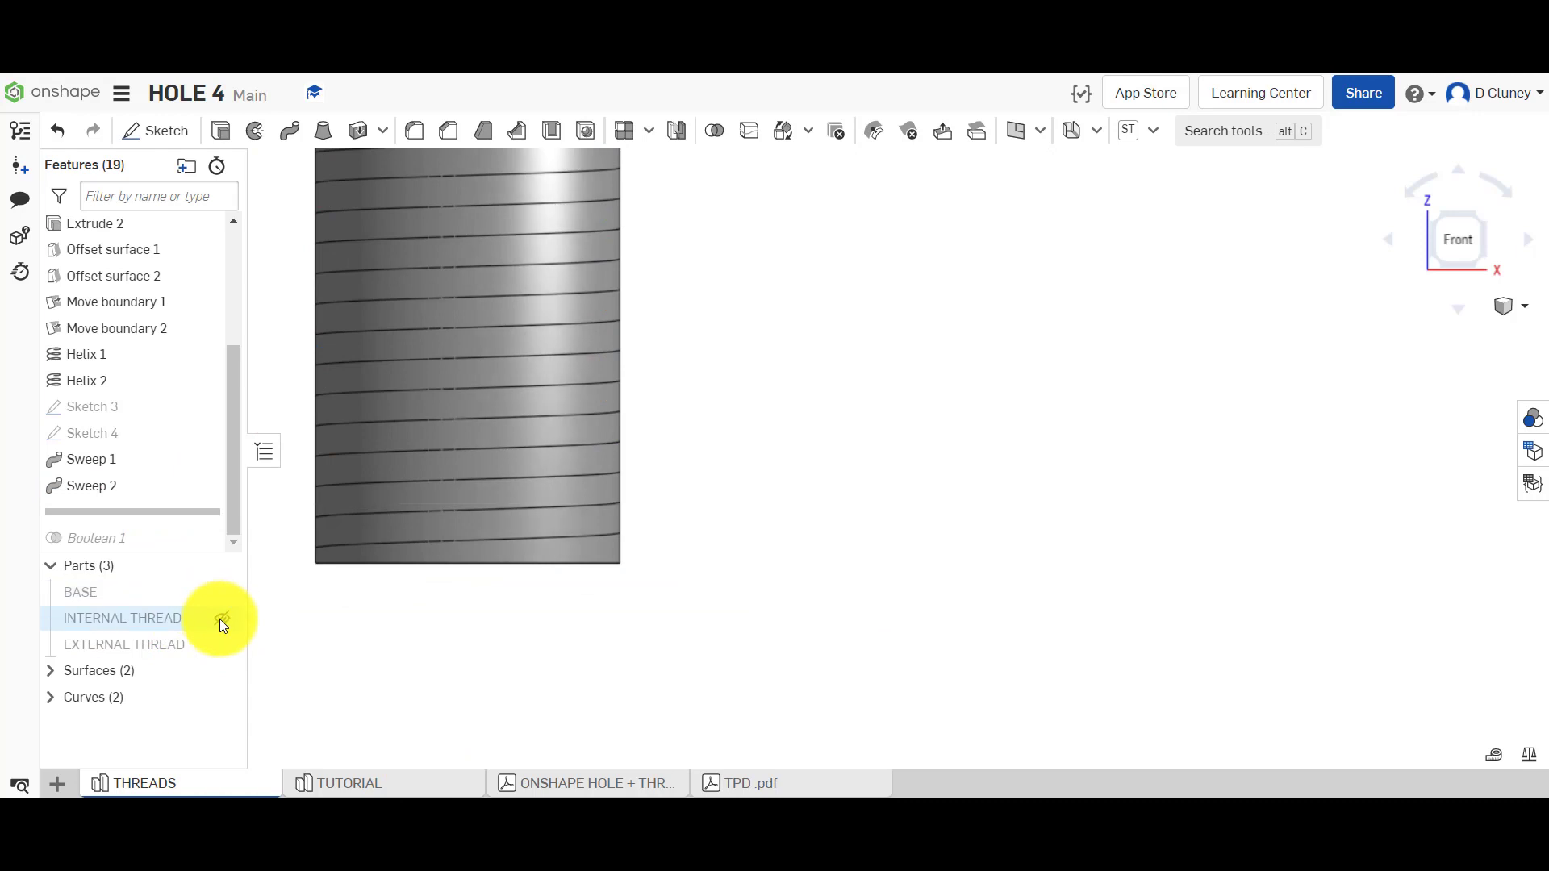
Show the INTERNAL THREAD and EXTERNAL THREAD parts and hide all surfaces and curves in the THREADS example.
click(220, 618)
click(224, 643)
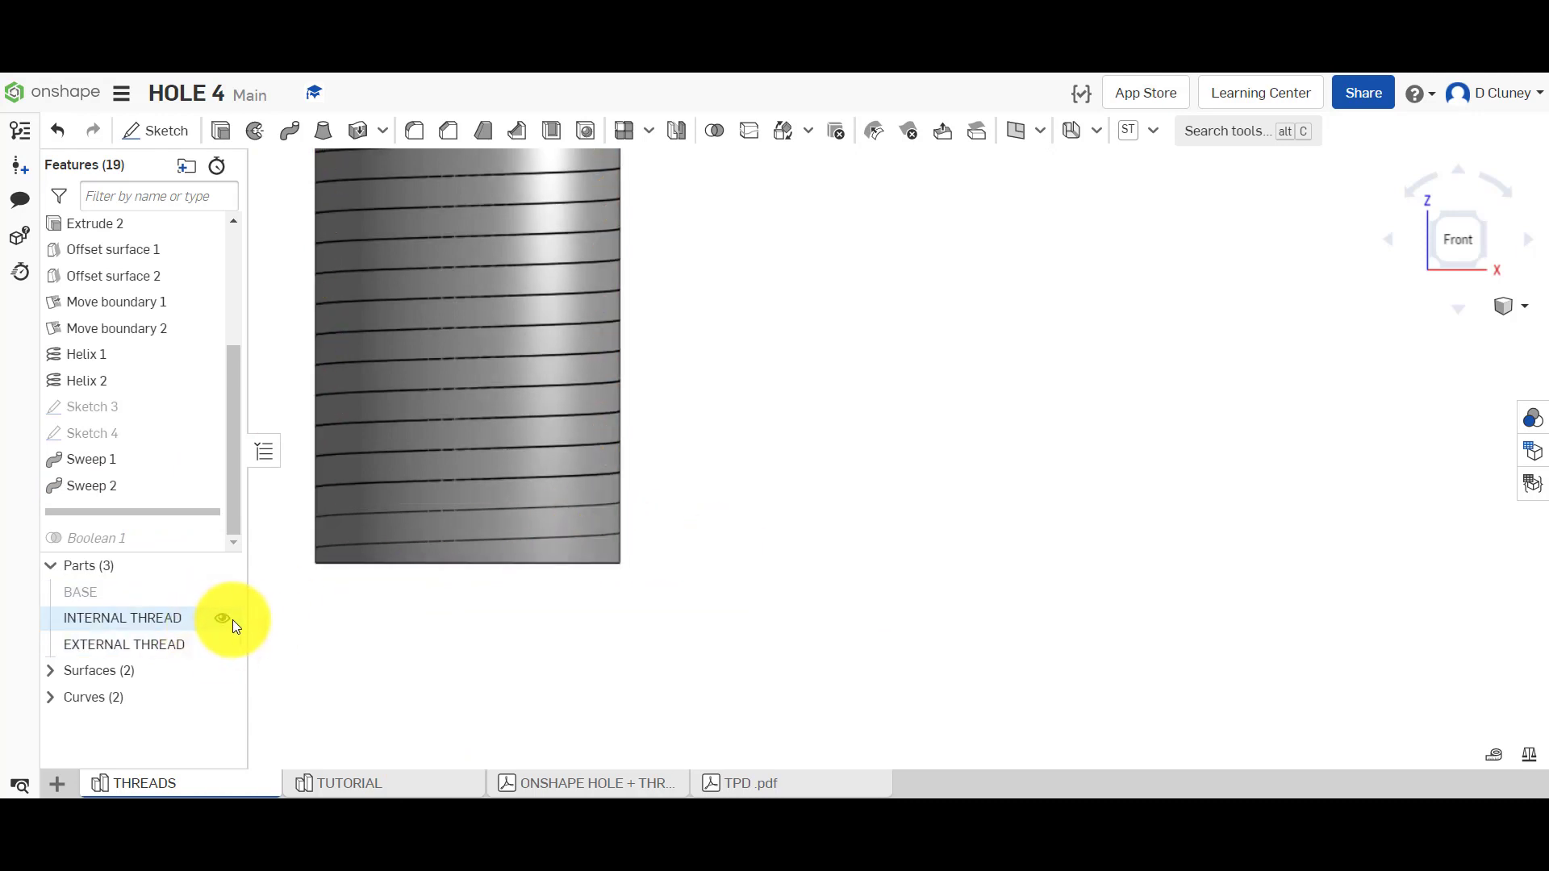
click(220, 671)
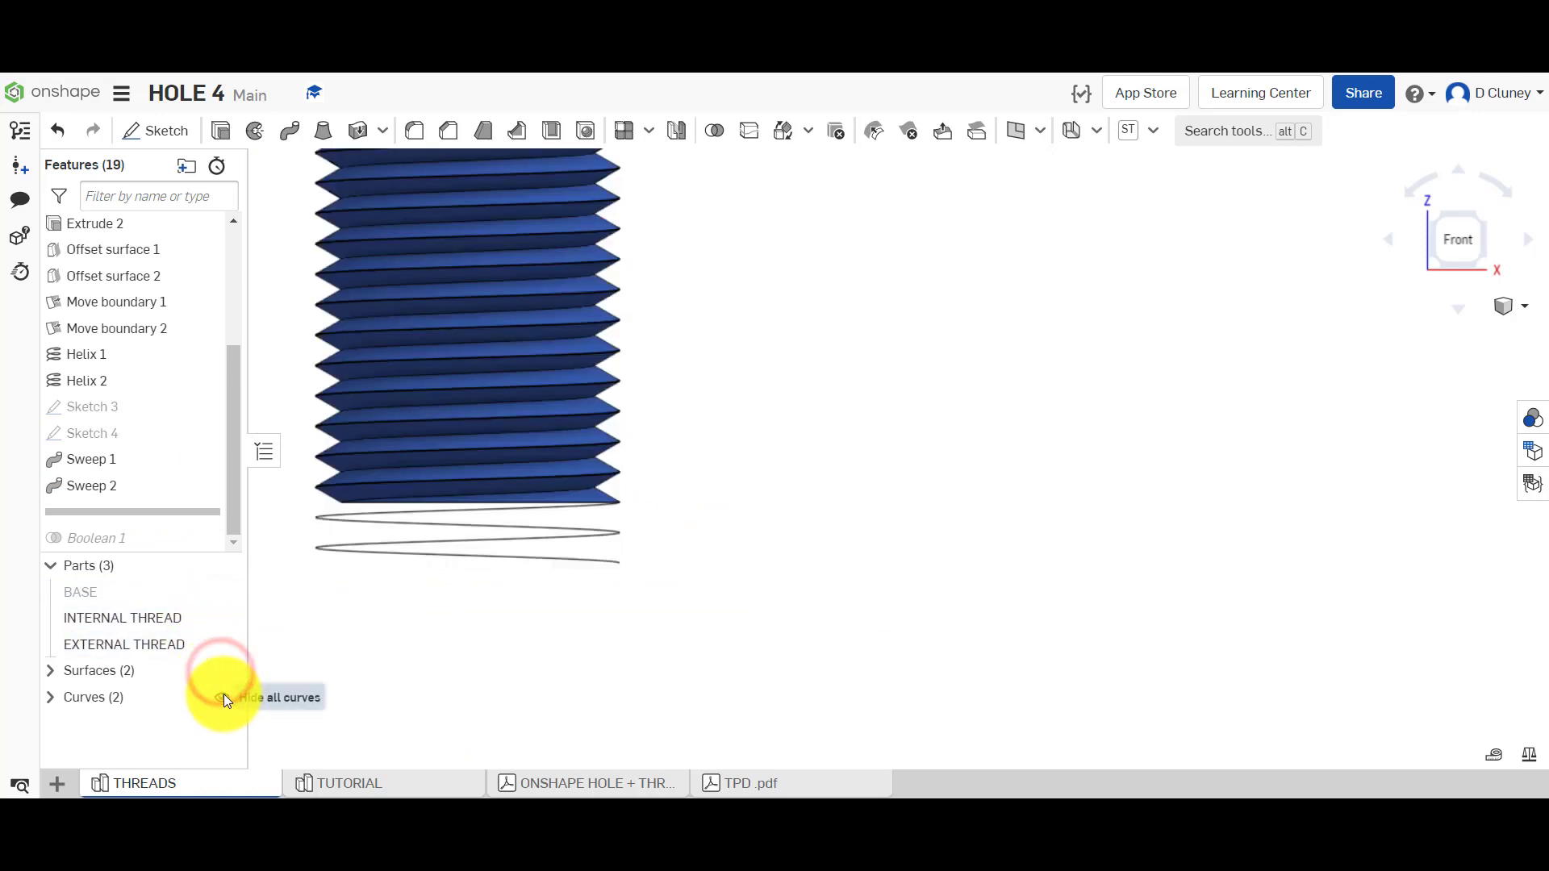
click(224, 698)
scroll(505, 562, up, 2)
scroll(508, 567, down, 5)
scroll(507, 562, down, 5)
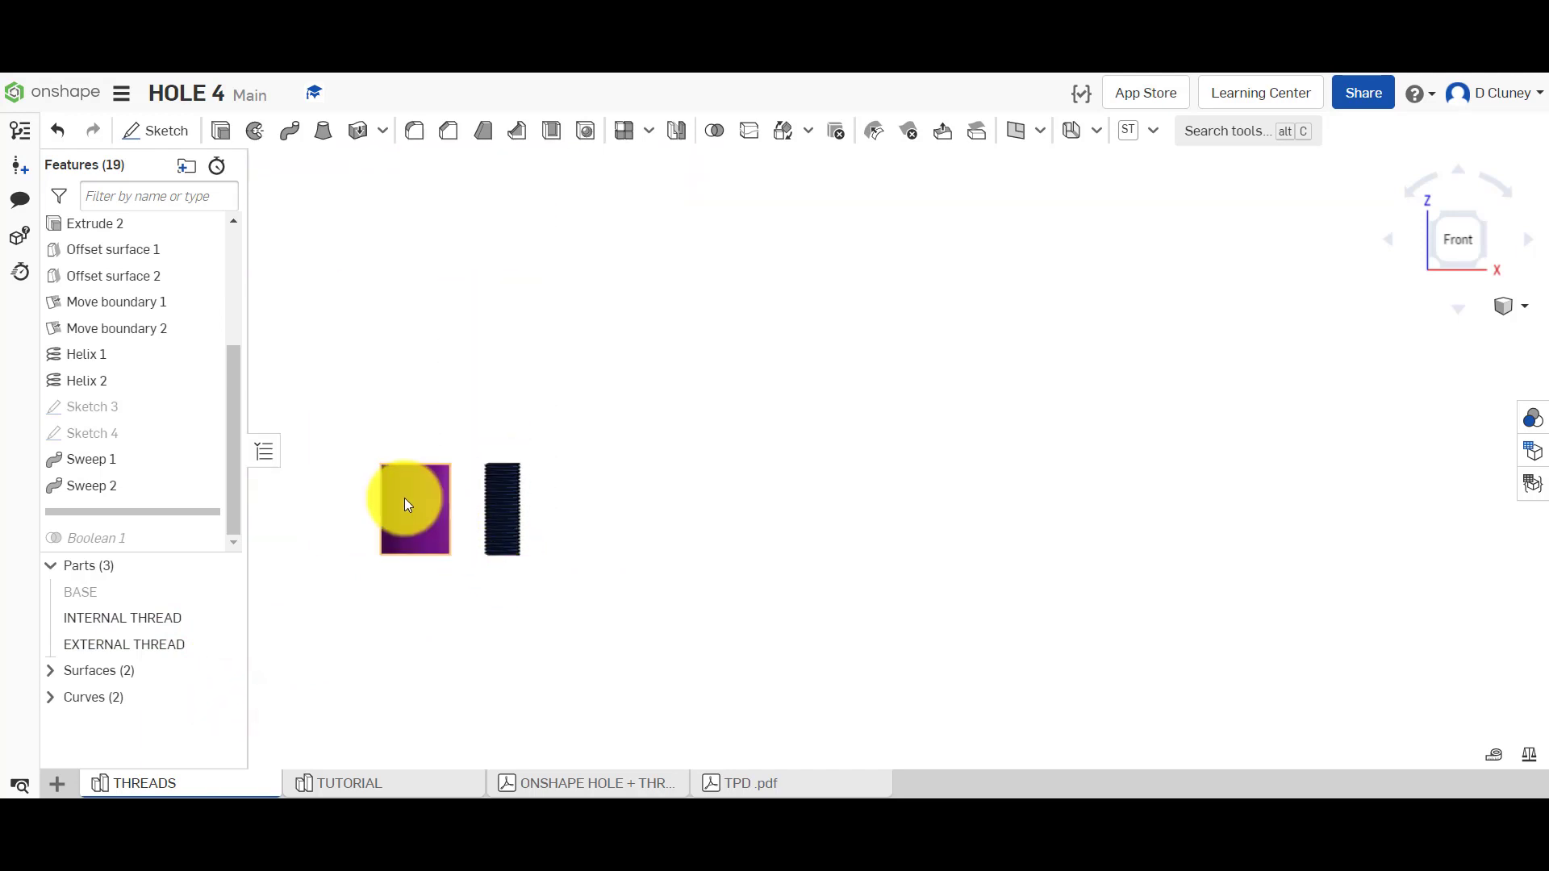
scroll(400, 480, up, 5)
right_drag(400, 479, 586, 406)
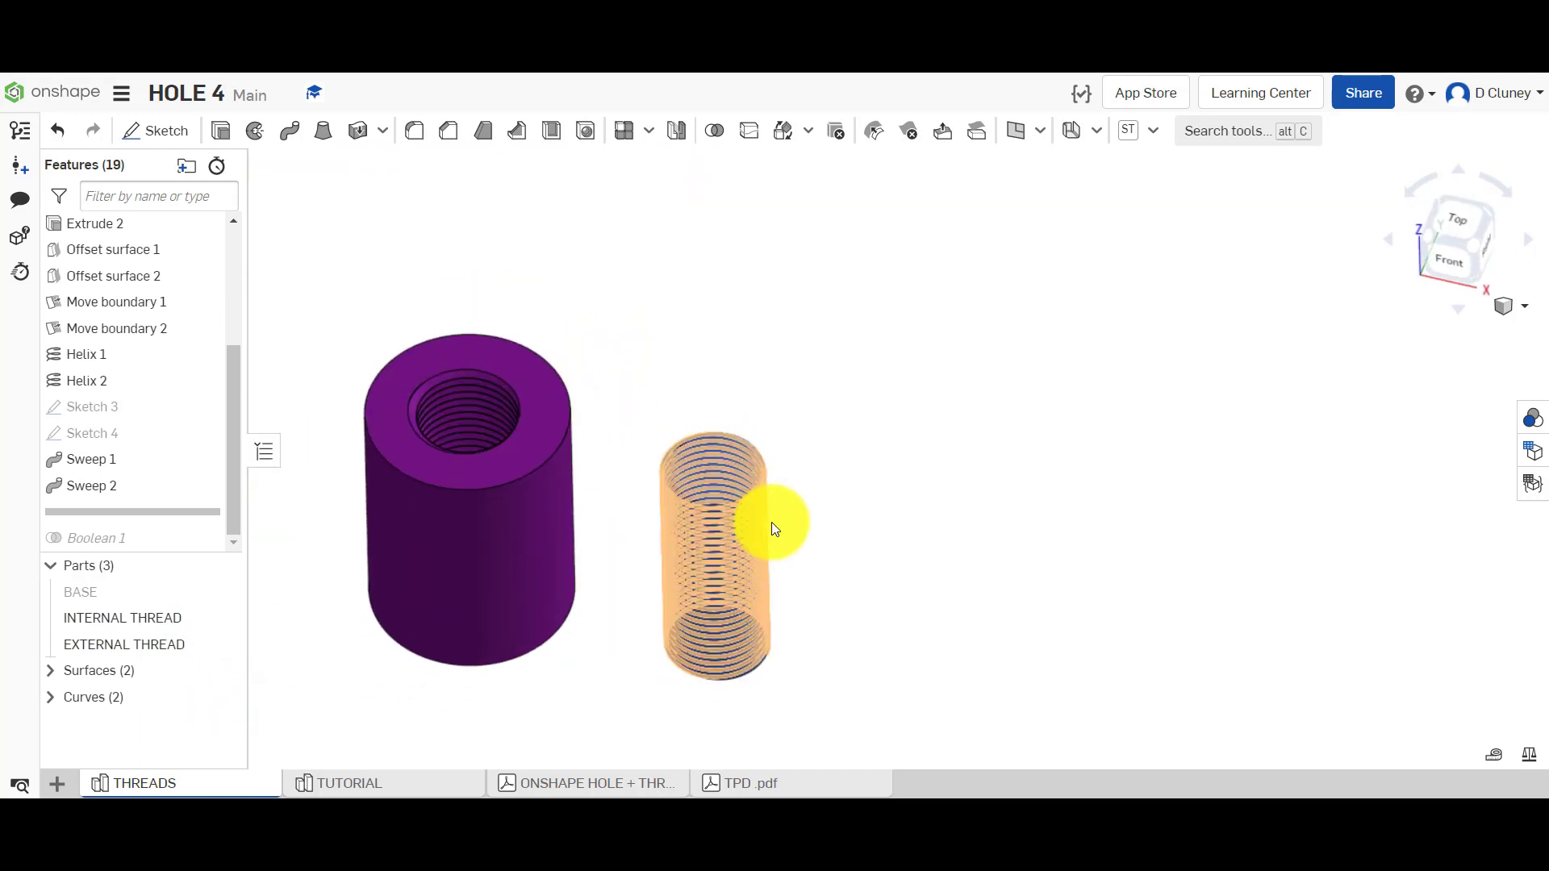
Return to the TUTORIAL part studio and show the EXTERNAL THREAD part, leaving INTERNAL THREAD hidden.
click(423, 783)
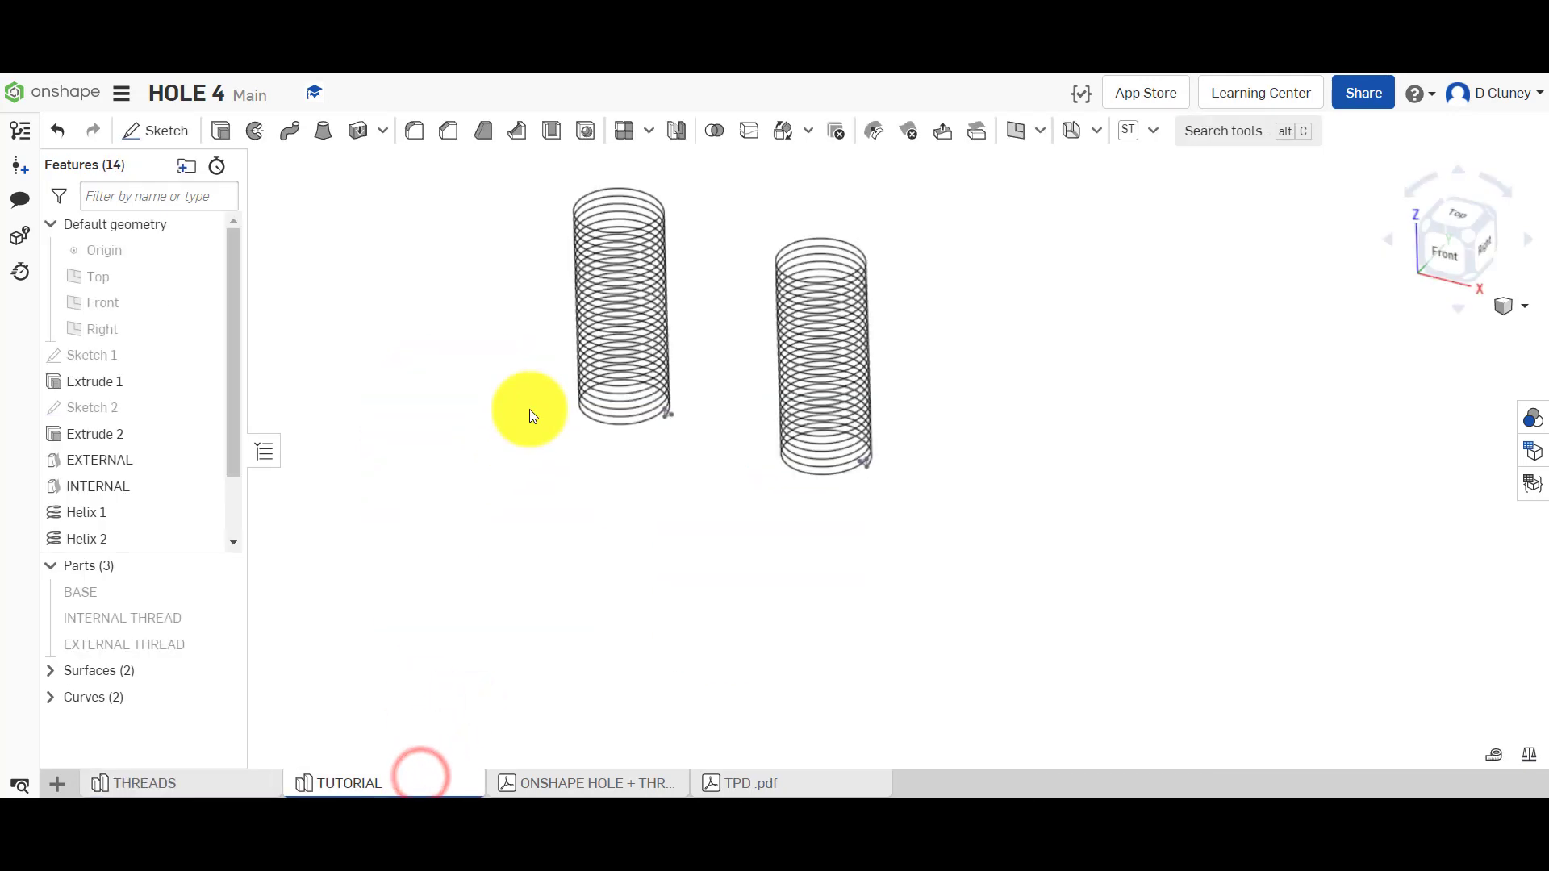
scroll(869, 448, down, 3)
scroll(878, 444, up, 5)
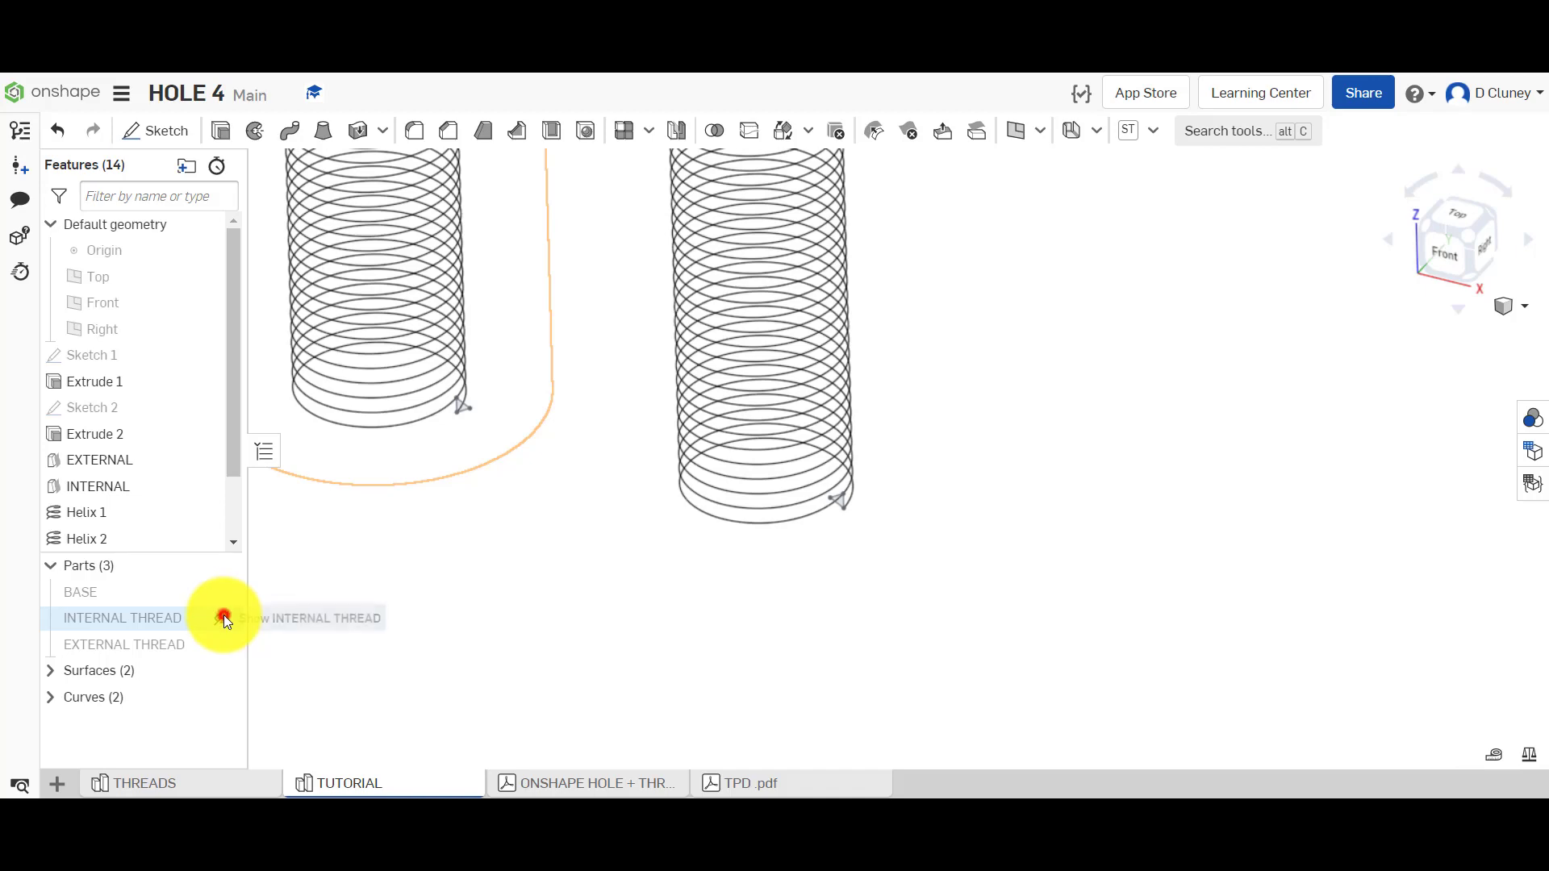
click(223, 618)
click(224, 625)
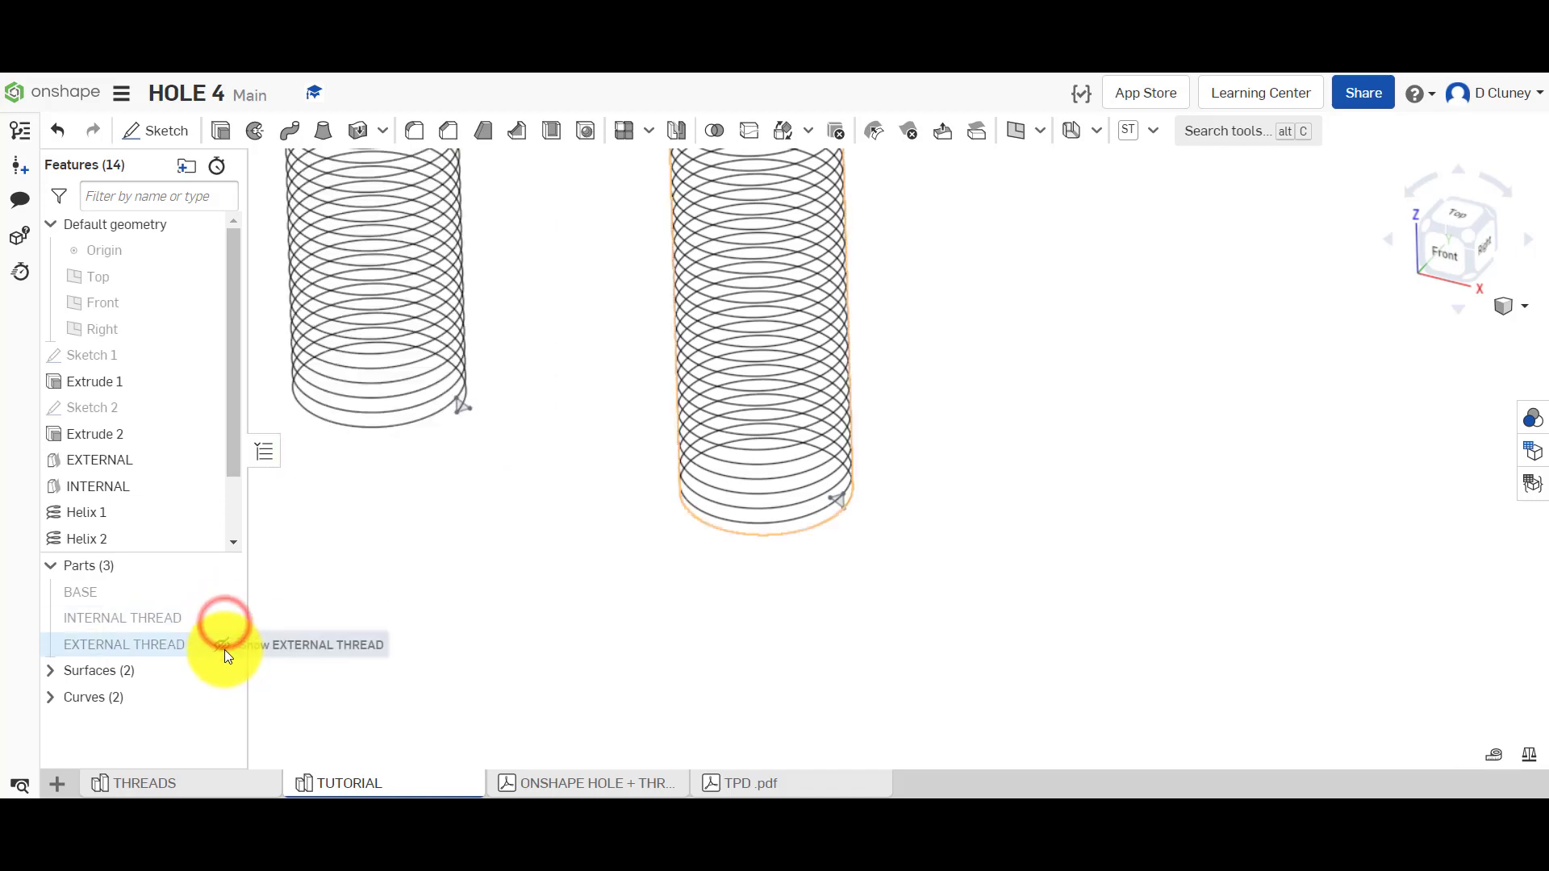
click(224, 647)
scroll(878, 467, up, 8)
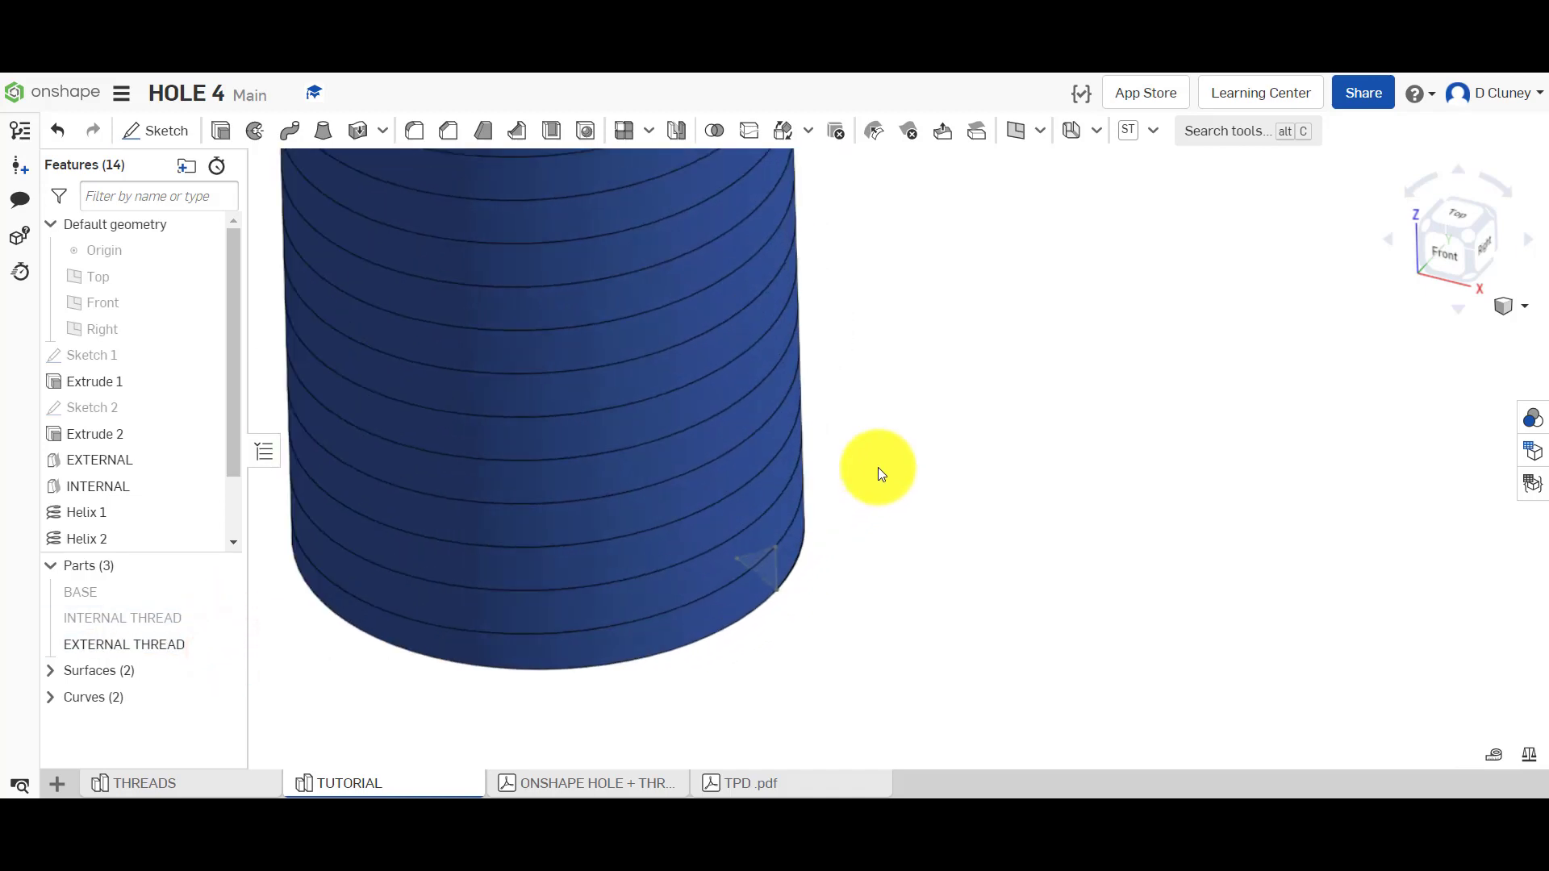
Cut the thread with a solid Remove sweep of EXTERNAL PROFILE along the EXTERNAL helix curve, with EXTERNAL THREAD as merge scope.
click(293, 132)
click(377, 220)
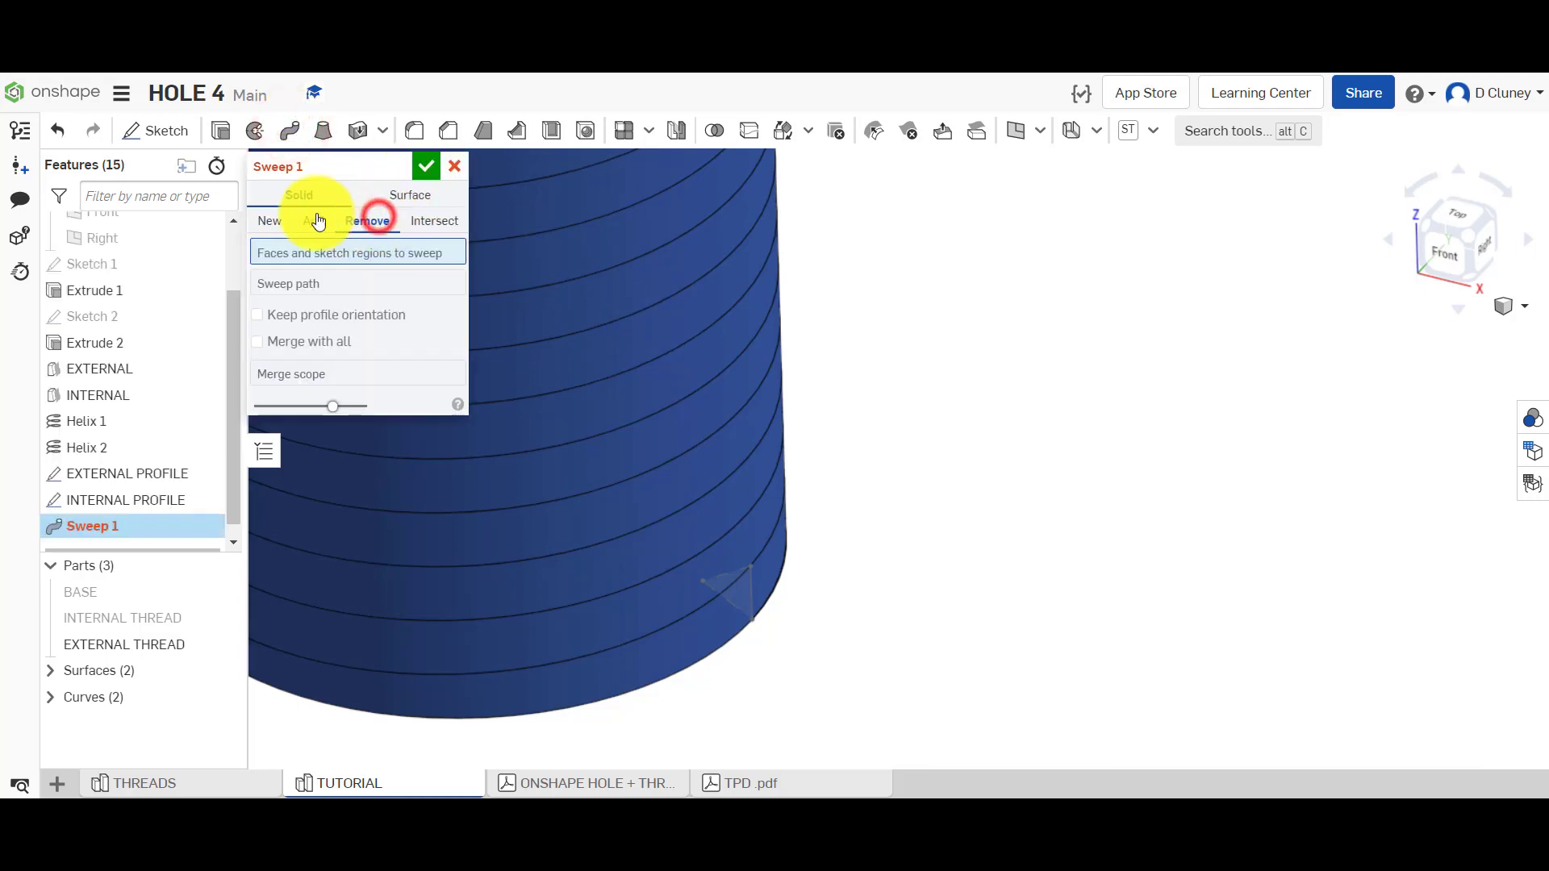
click(315, 259)
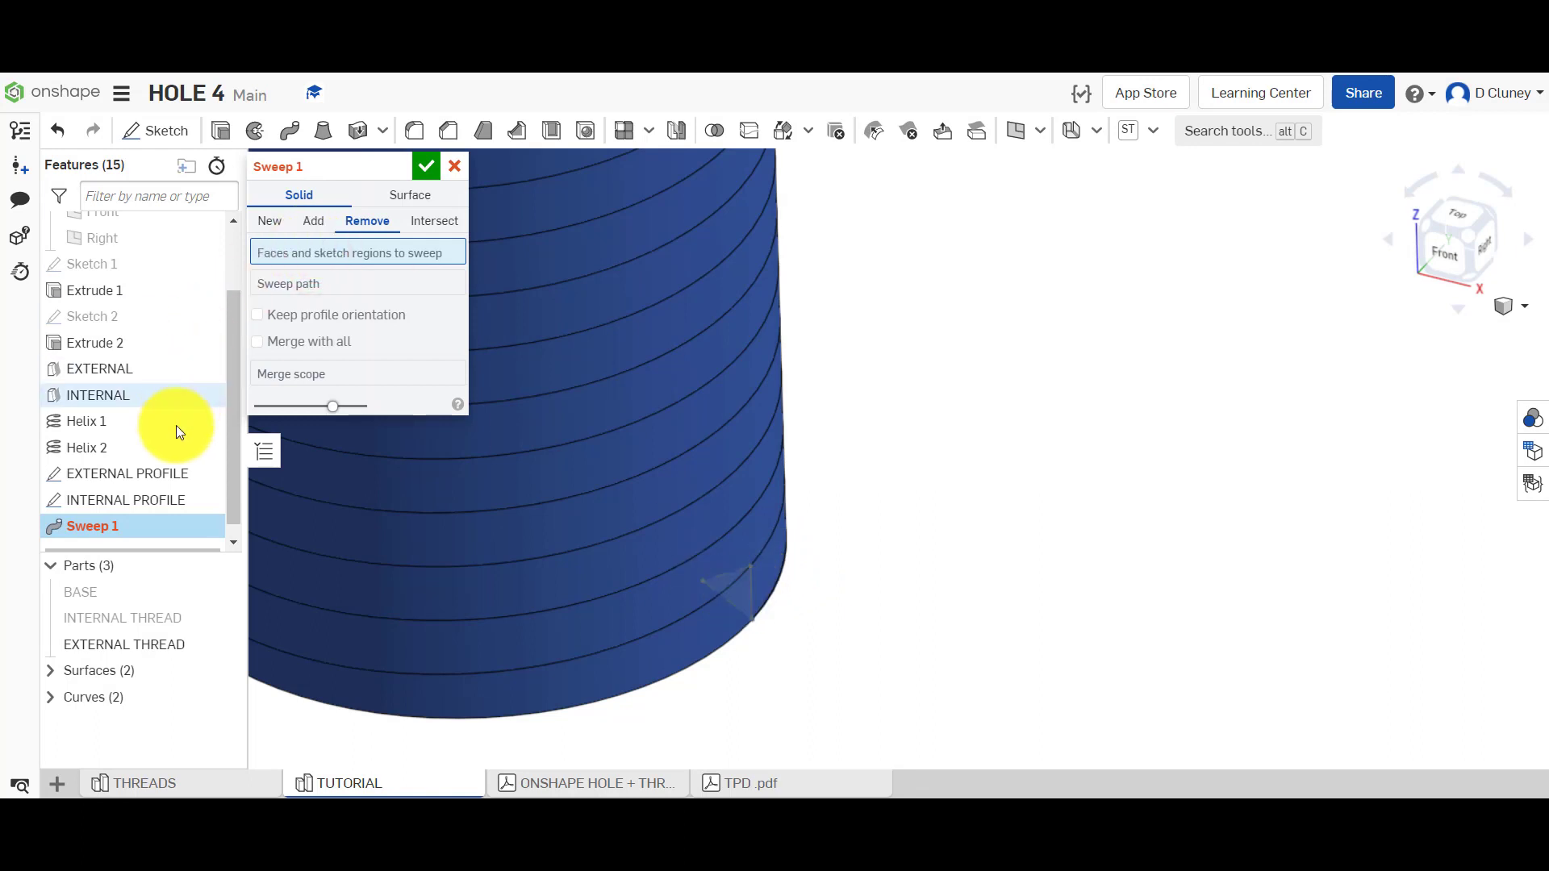
click(153, 472)
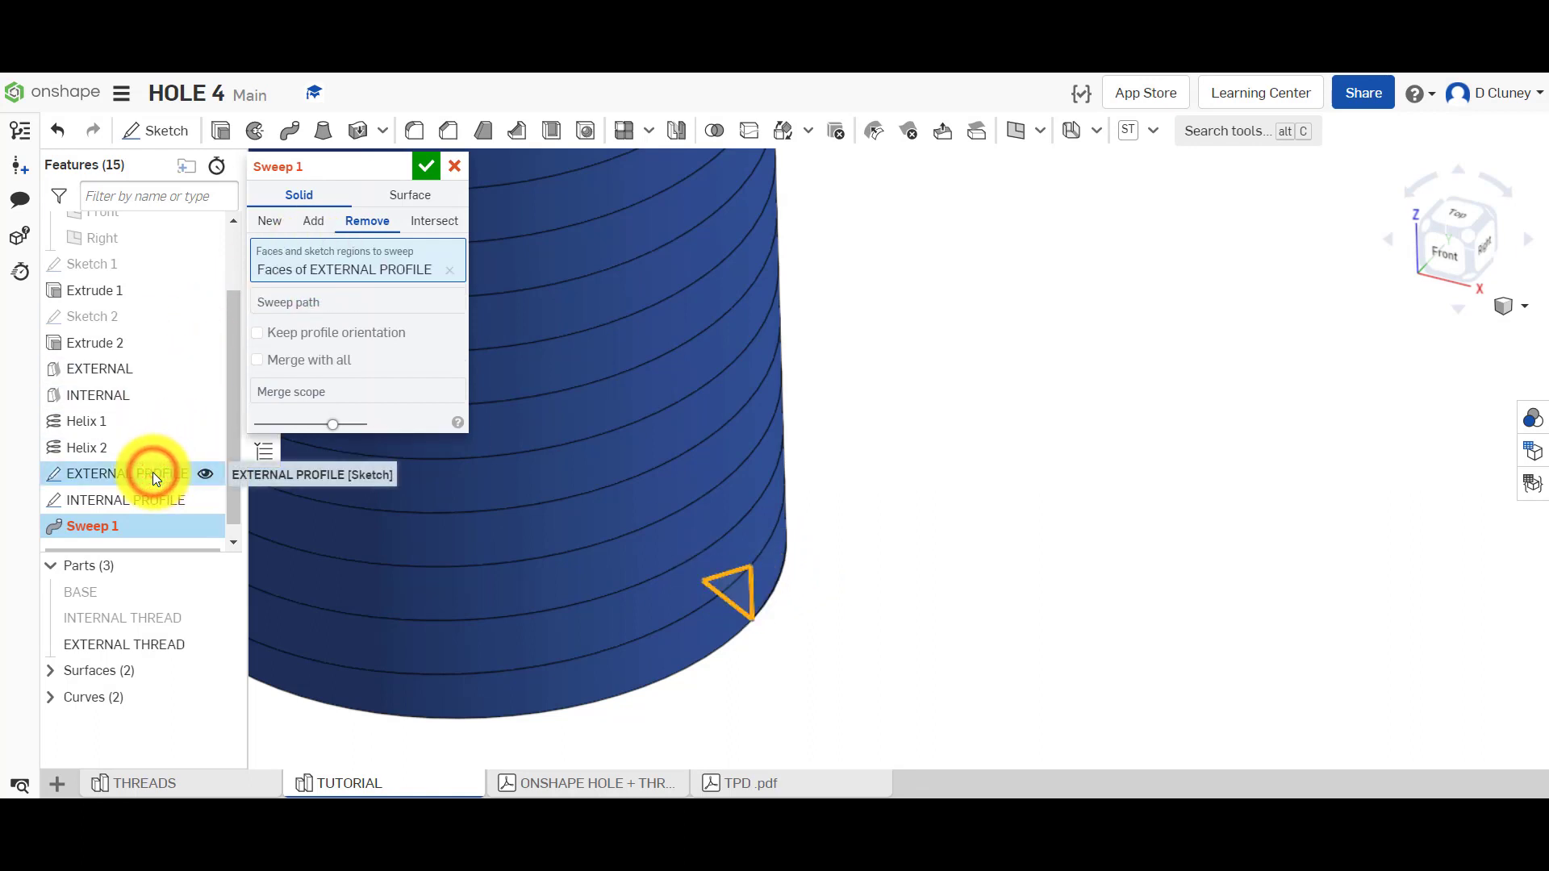
click(297, 303)
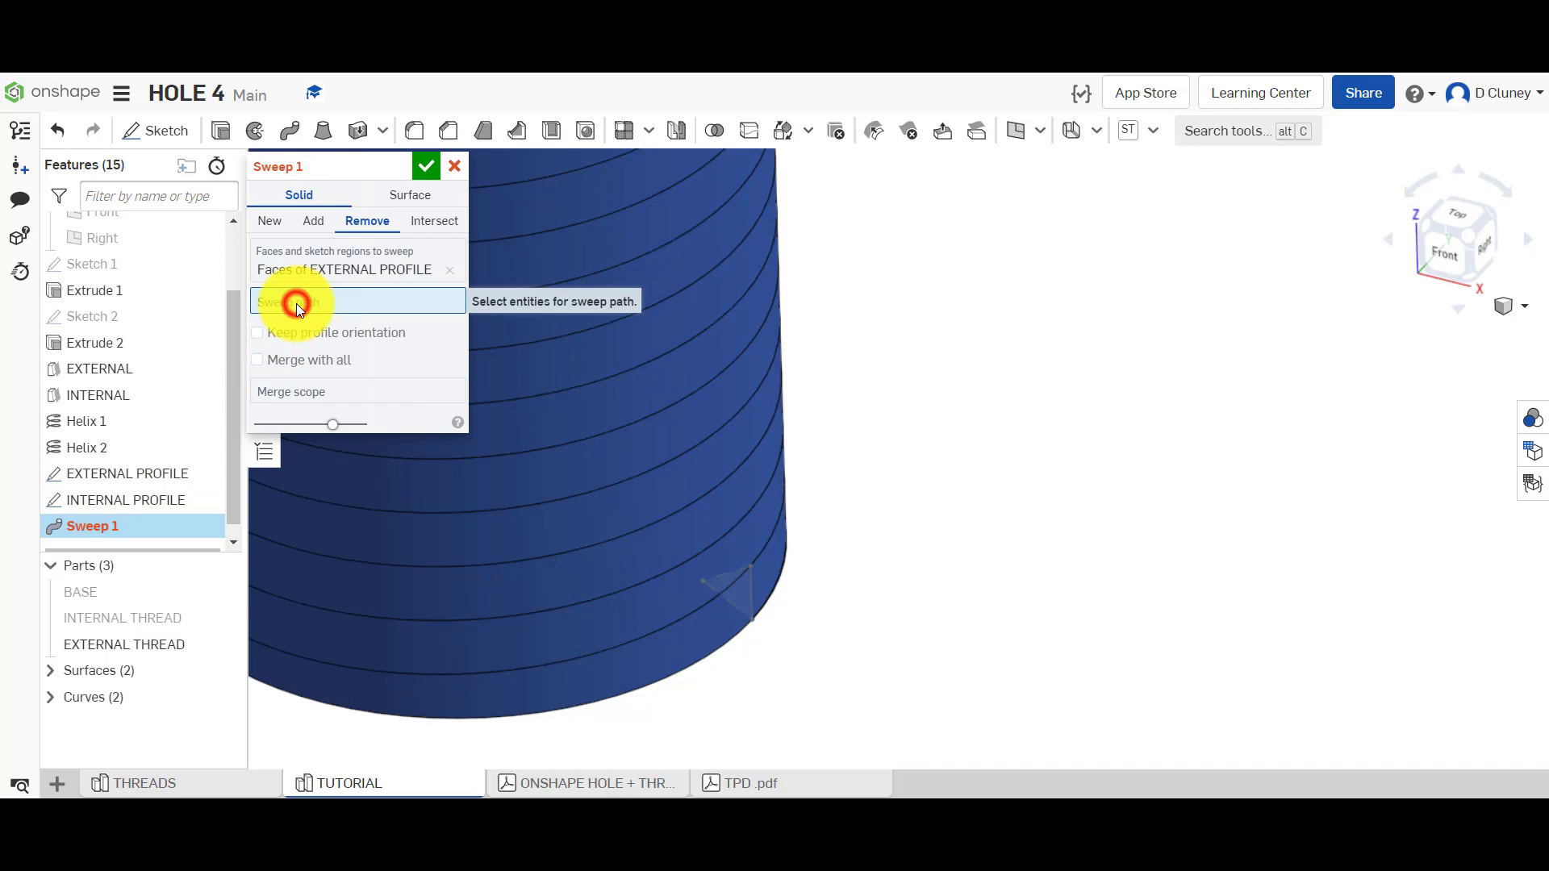
click(650, 579)
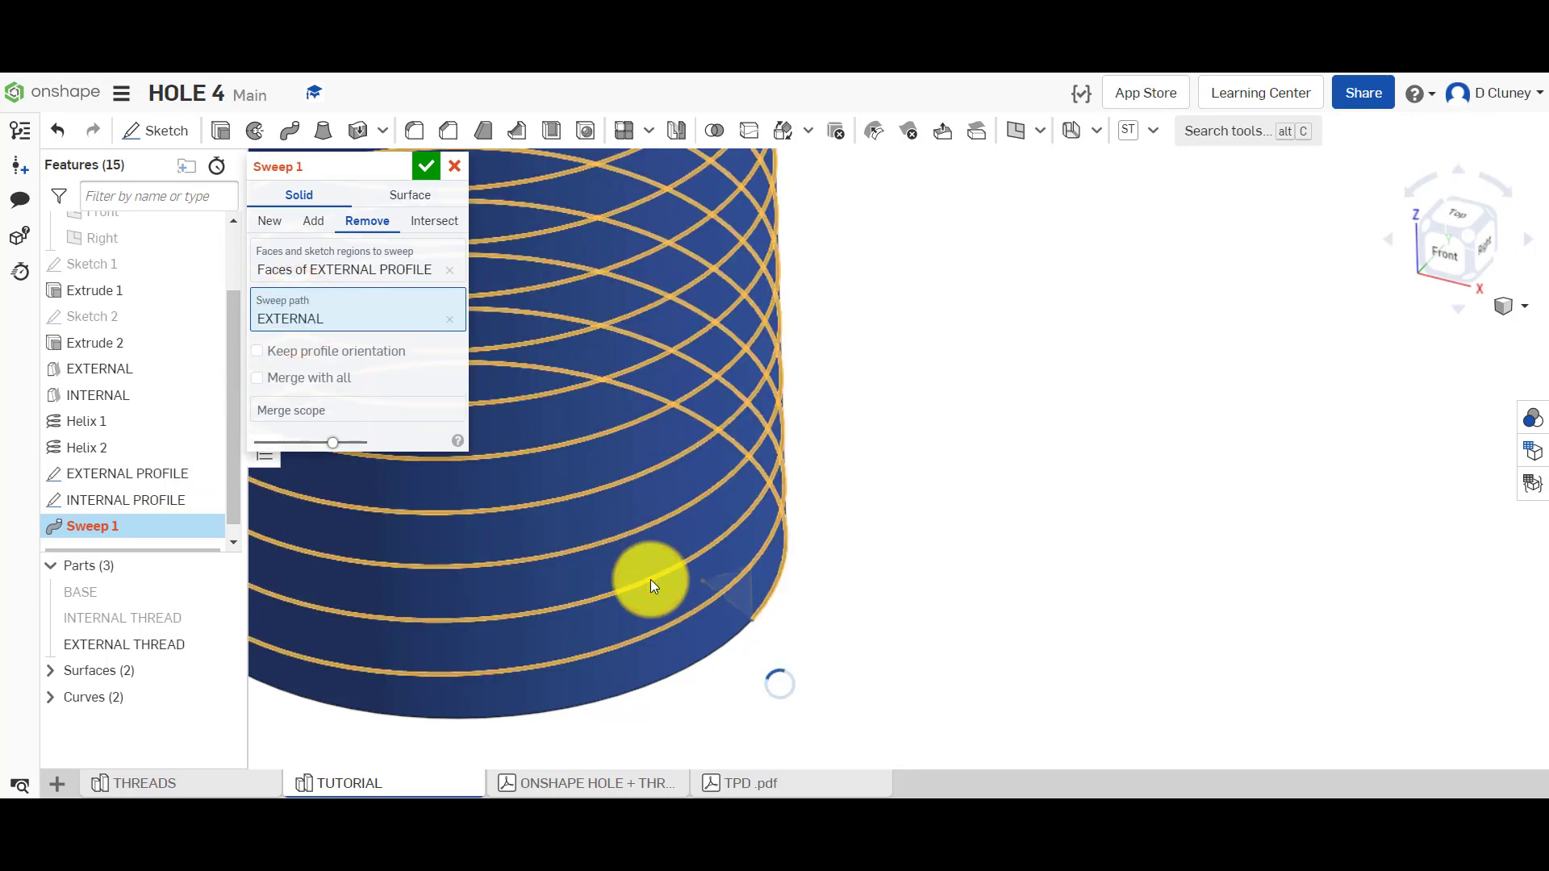
click(1444, 251)
scroll(1323, 174, up, 10)
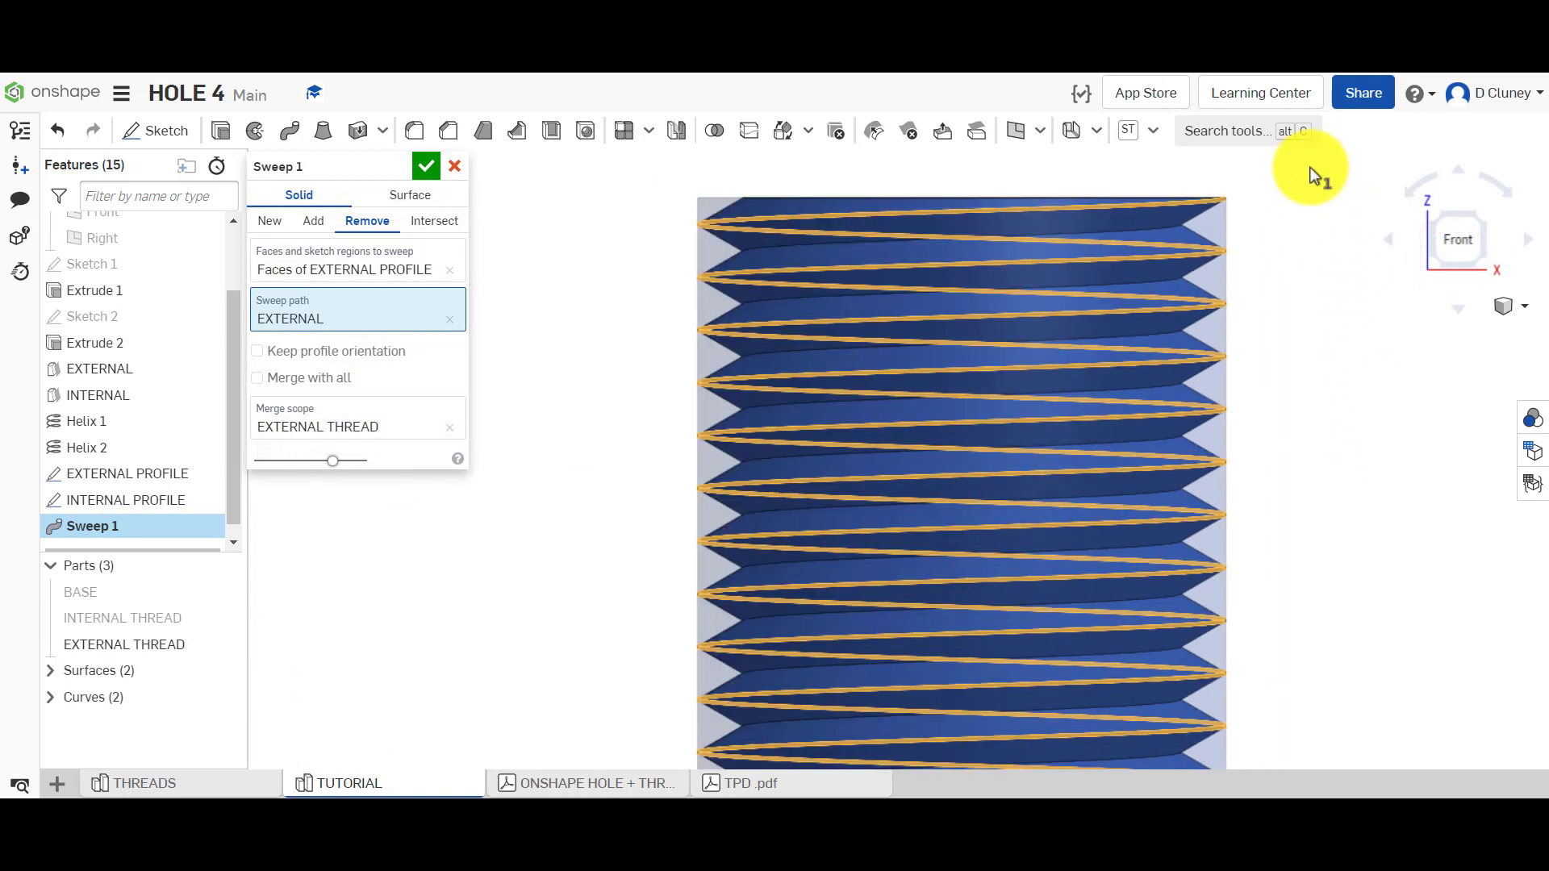
scroll(1281, 229, down, 5)
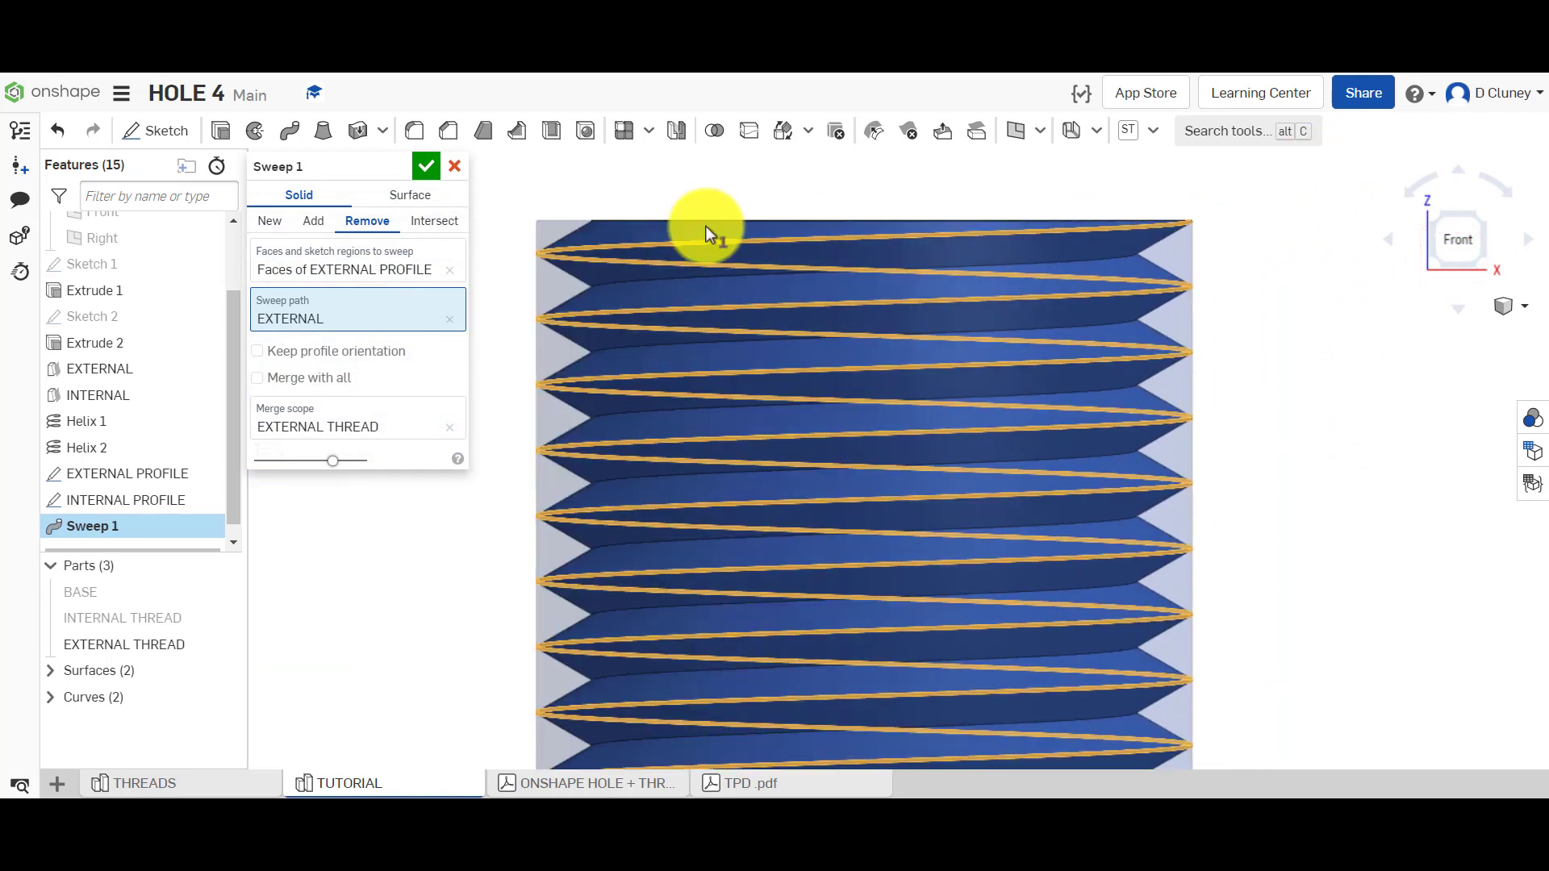
click(426, 165)
scroll(1271, 302, down, 5)
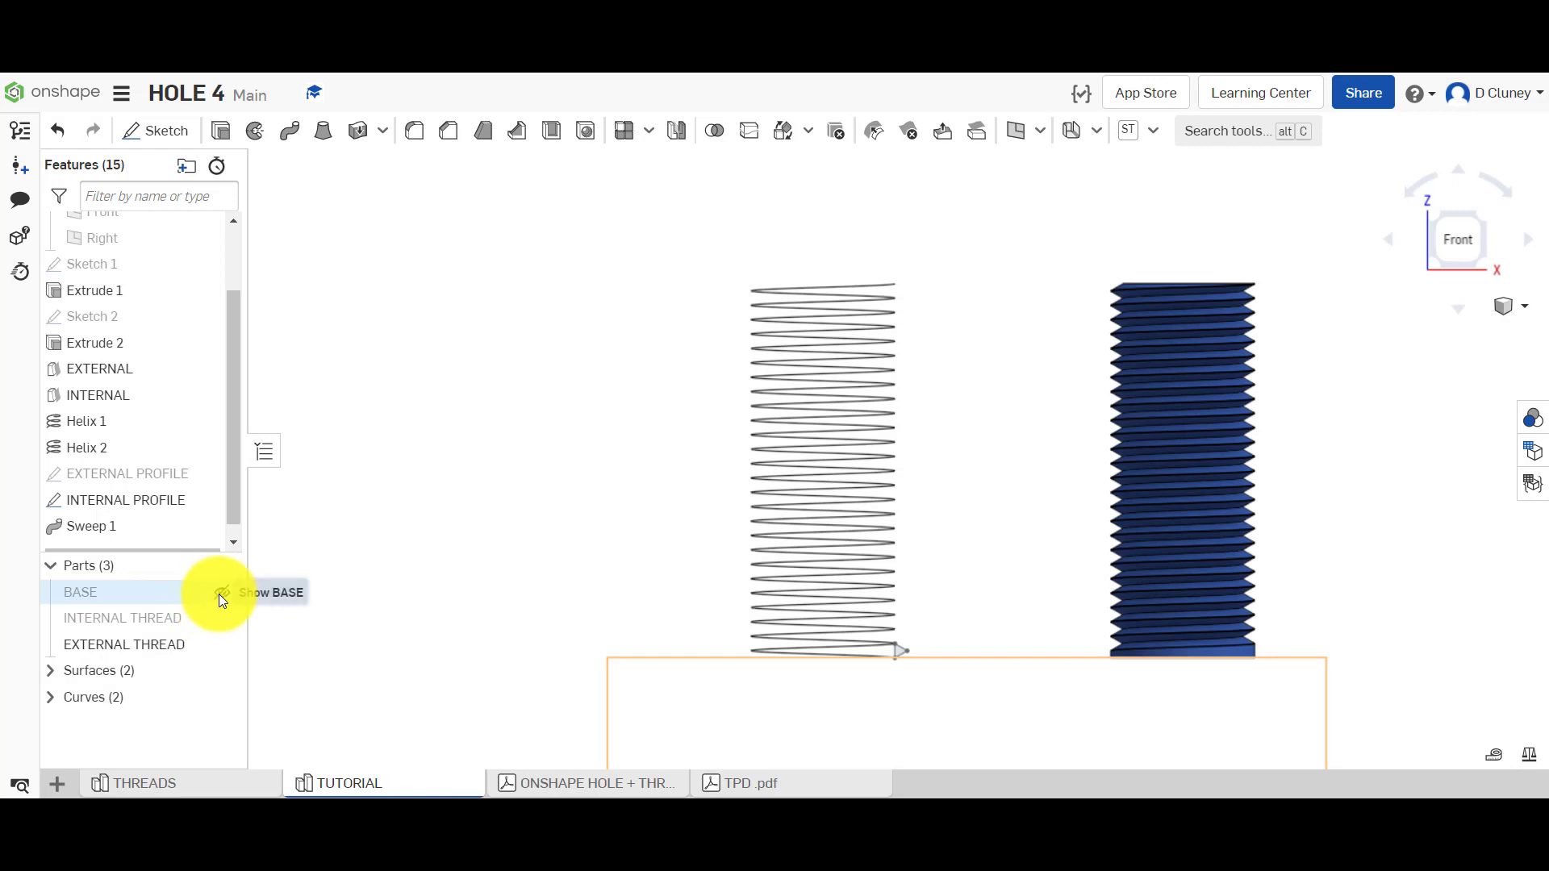
Show the INTERNAL THREAD part beside EXTERNAL THREAD, leaving the BASE part hidden.
click(220, 594)
click(219, 594)
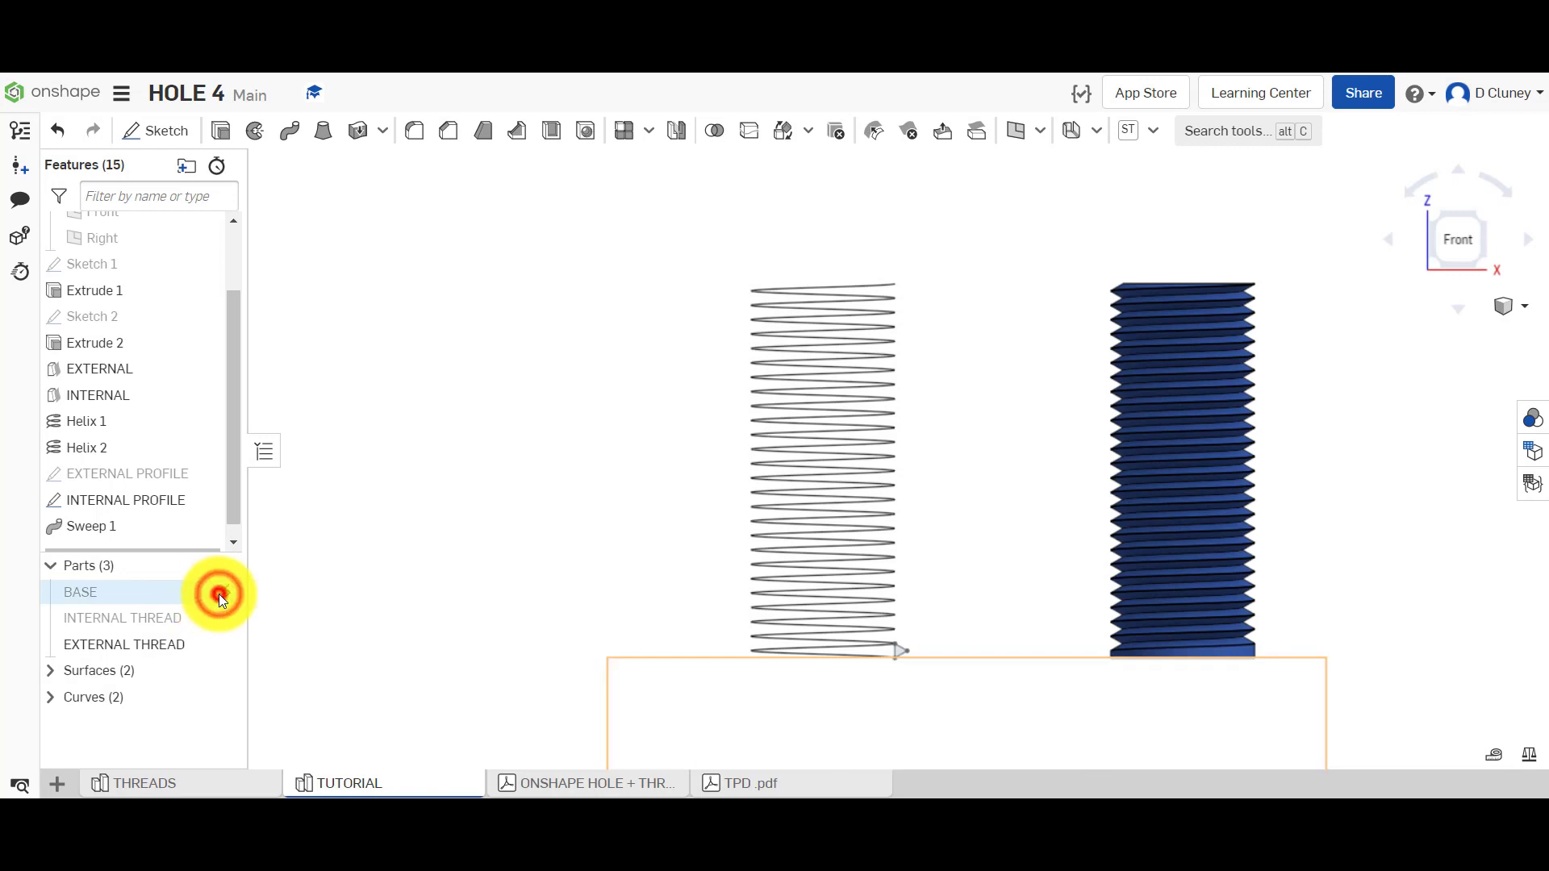
click(221, 618)
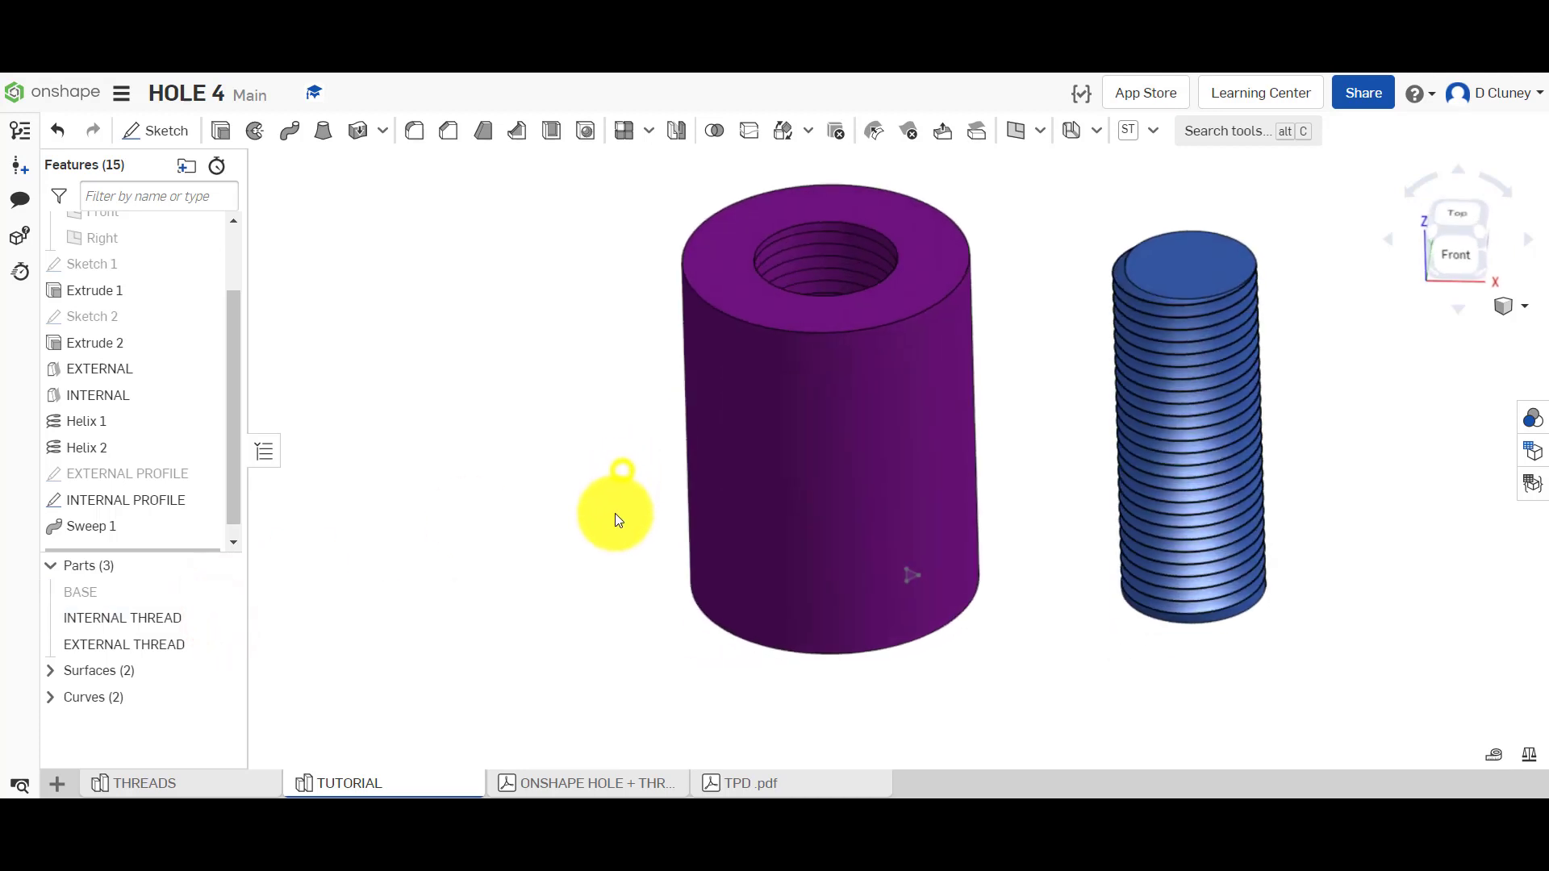
right_drag(630, 467, 614, 514)
scroll(1042, 576, up, 3)
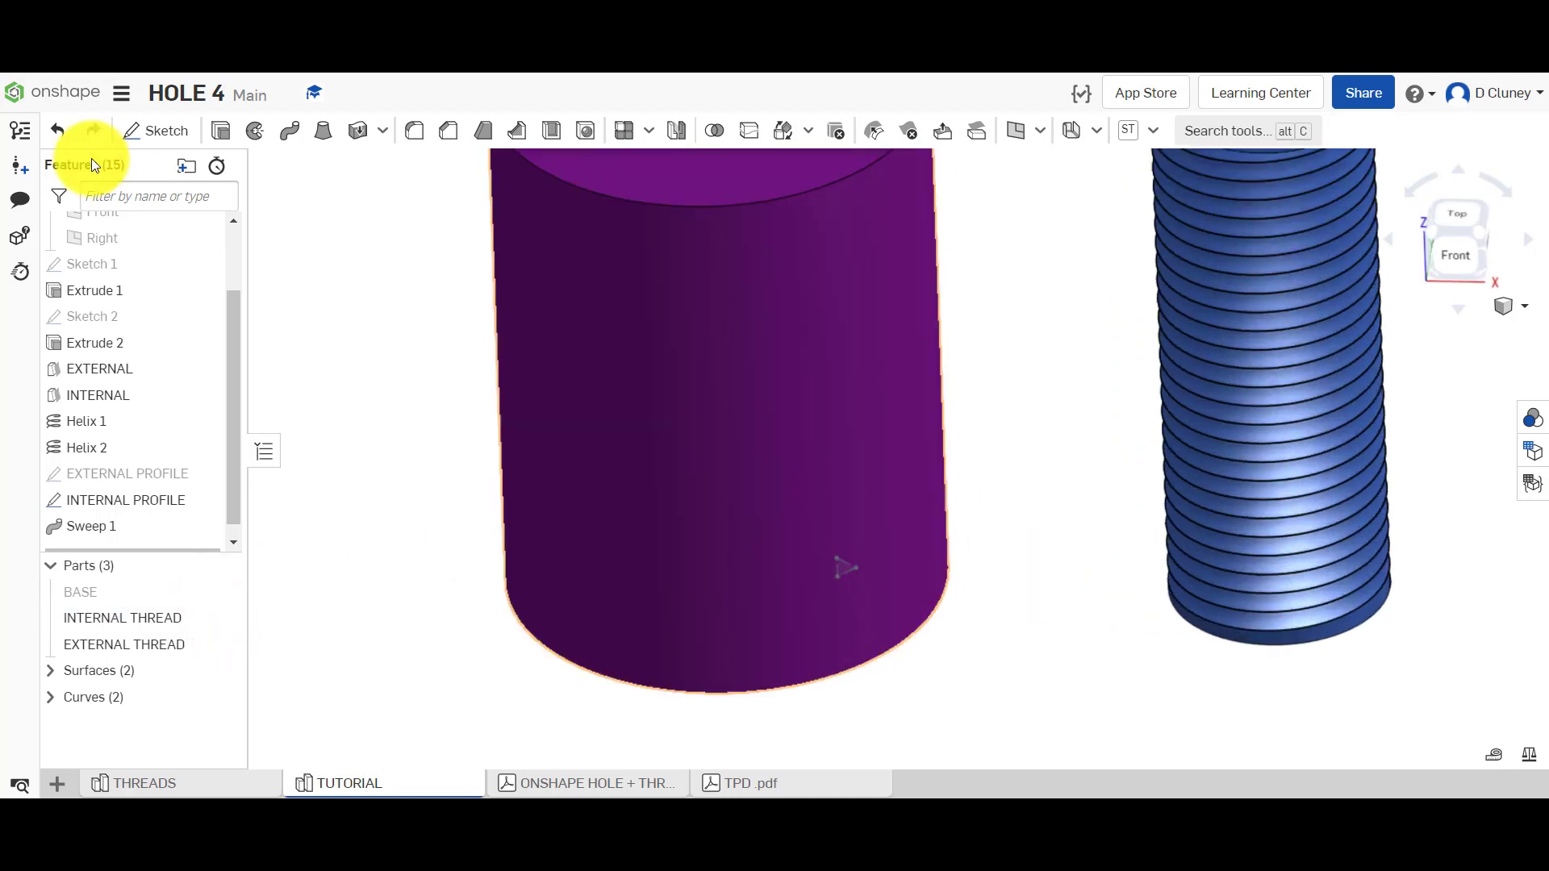
Cut the internal thread with a solid Remove sweep of INTERNAL PROFILE along the helix inside the INTERNAL THREAD part's bore.
click(292, 130)
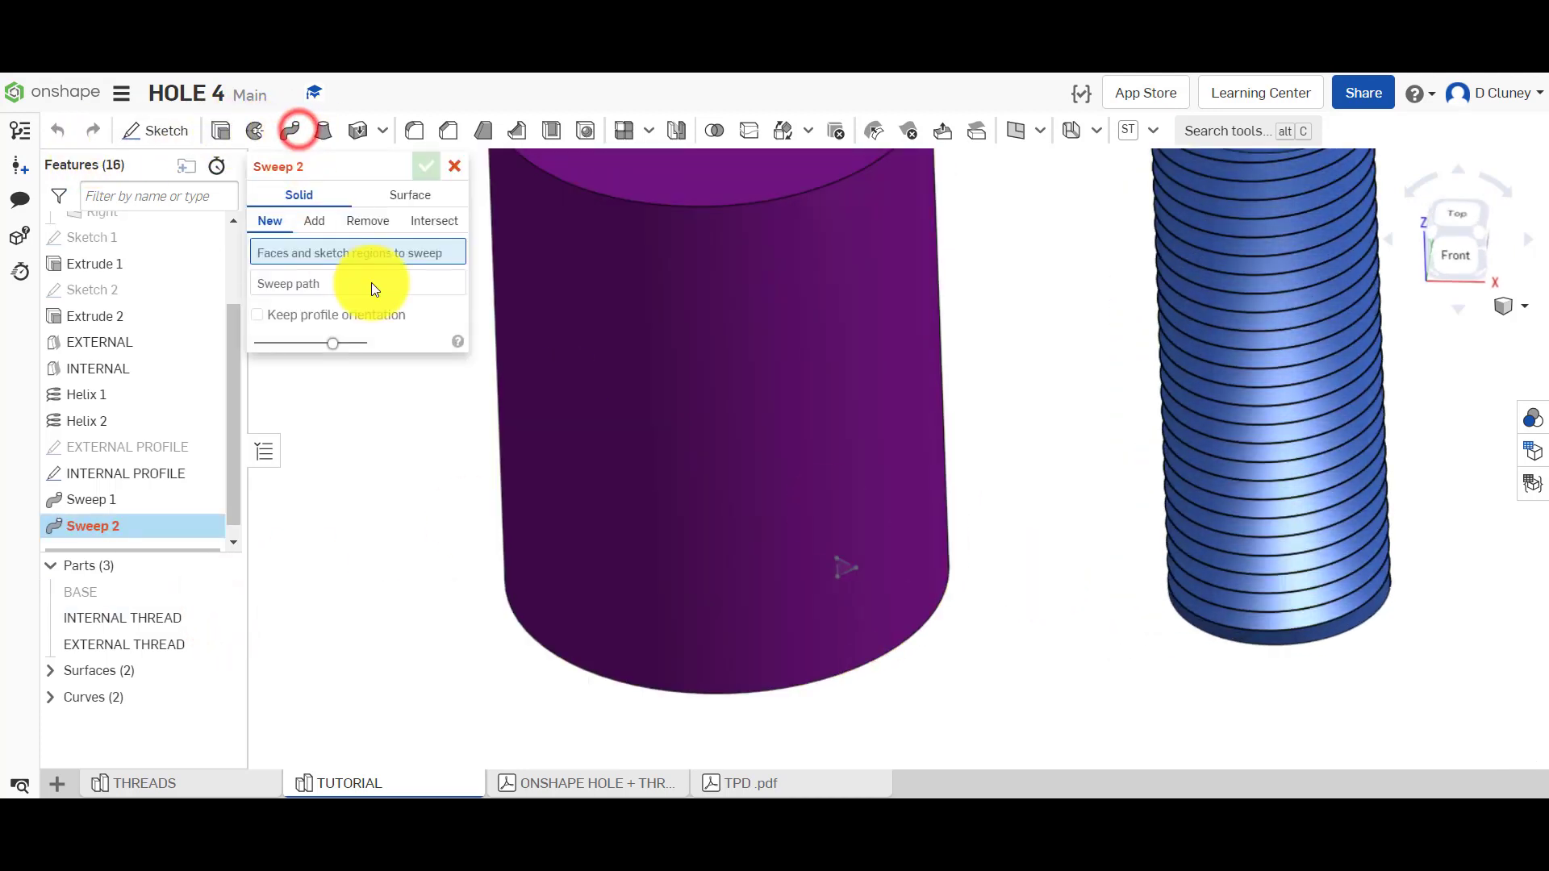
click(359, 222)
click(331, 256)
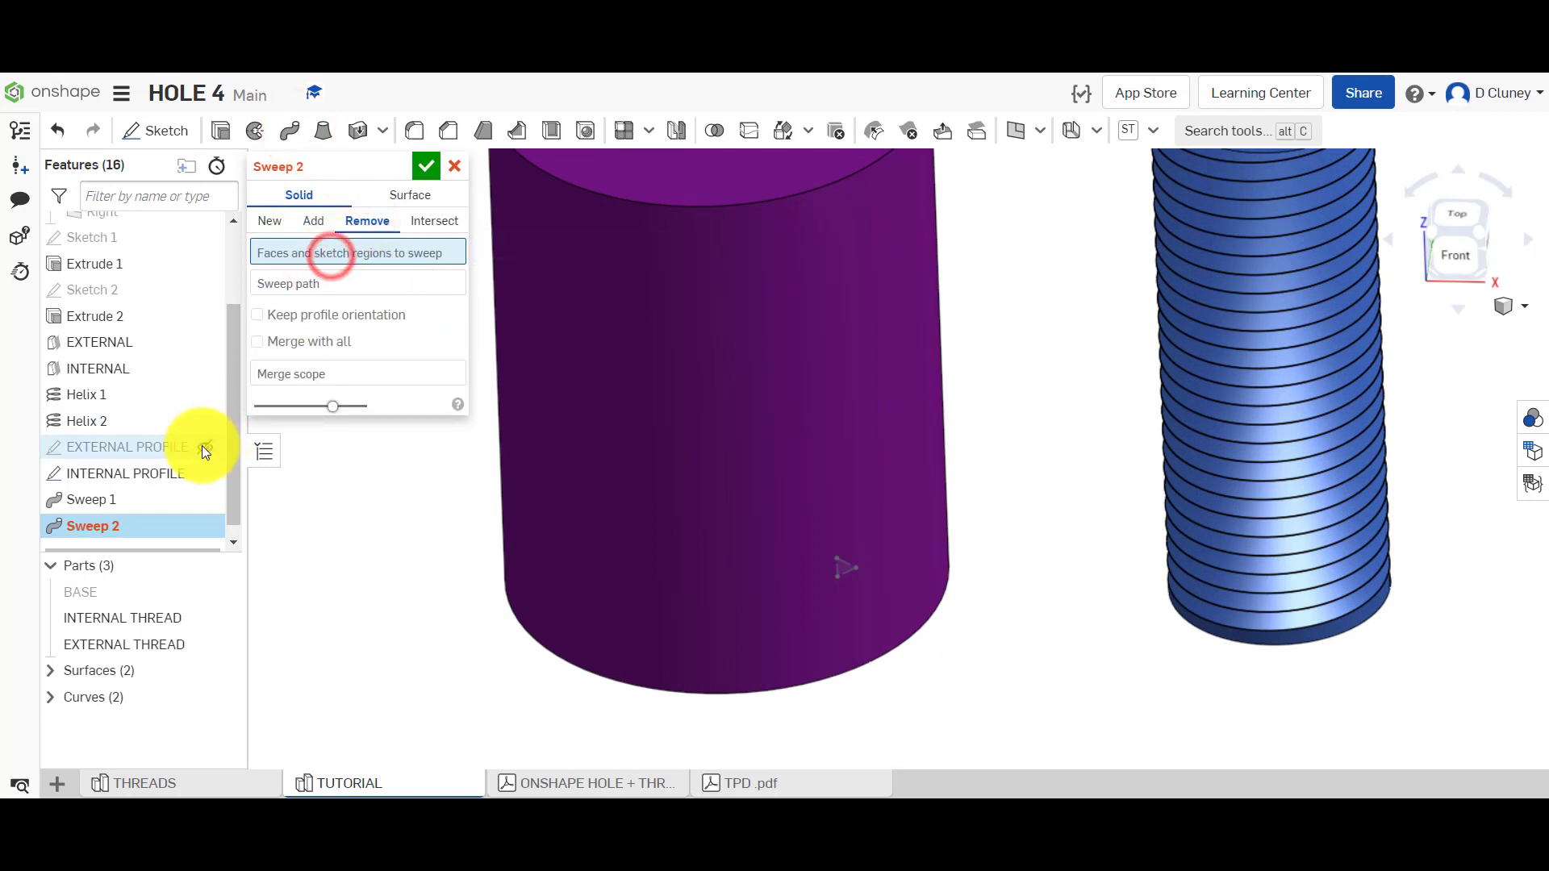
click(158, 472)
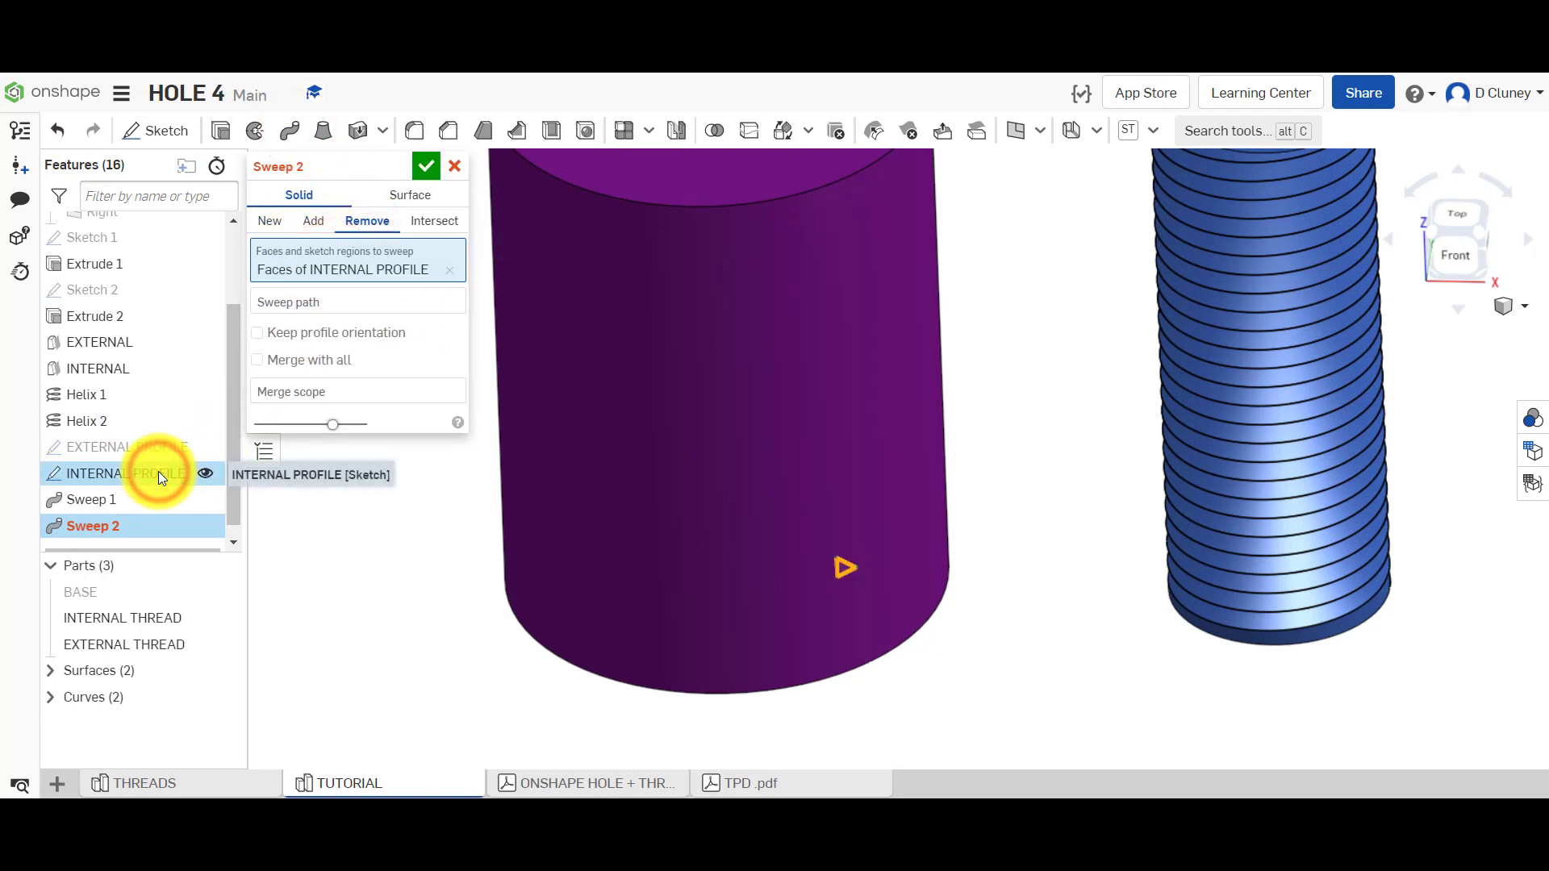
click(302, 303)
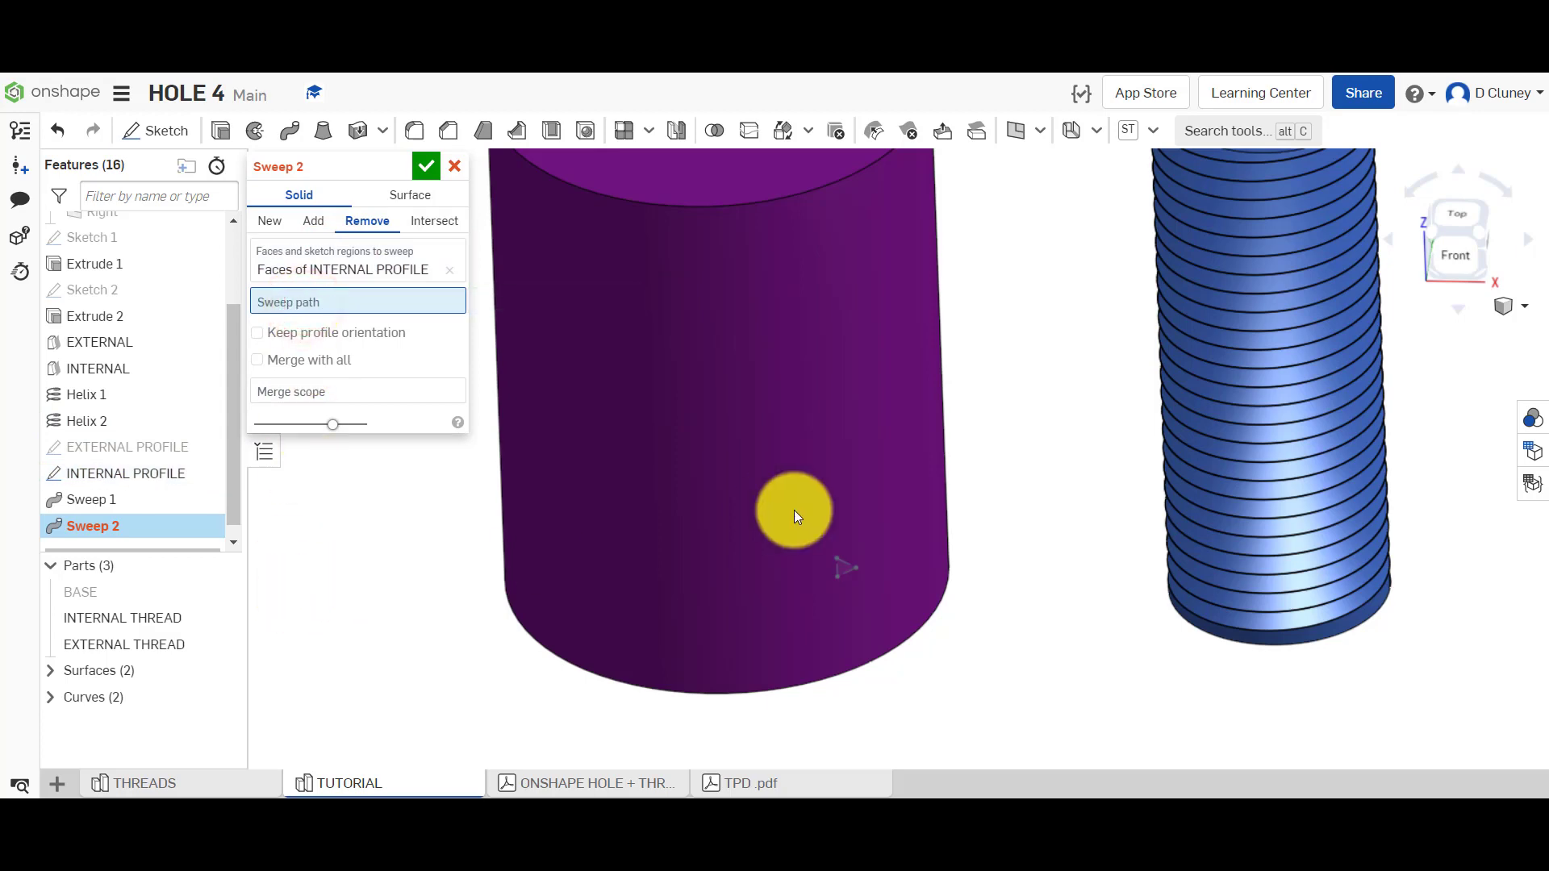
scroll(625, 493, down, 5)
scroll(767, 207, up, 5)
click(694, 243)
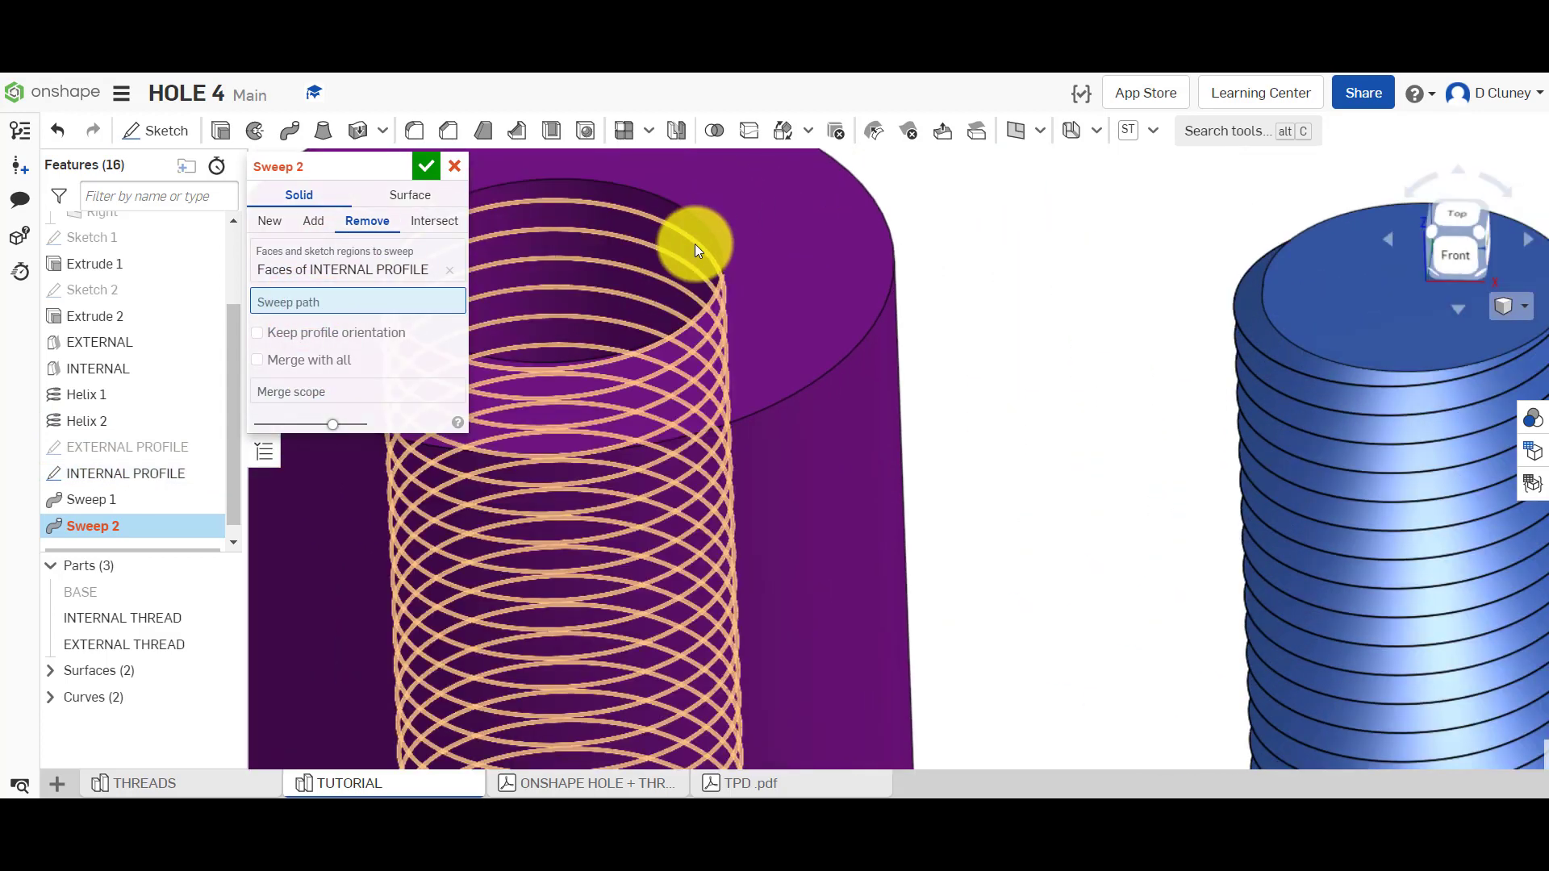
click(428, 169)
Examine the cut threads on both parts, especially where the external thread starts and ends on the cylinder.
scroll(1028, 437, up, 5)
scroll(1028, 437, down, 8)
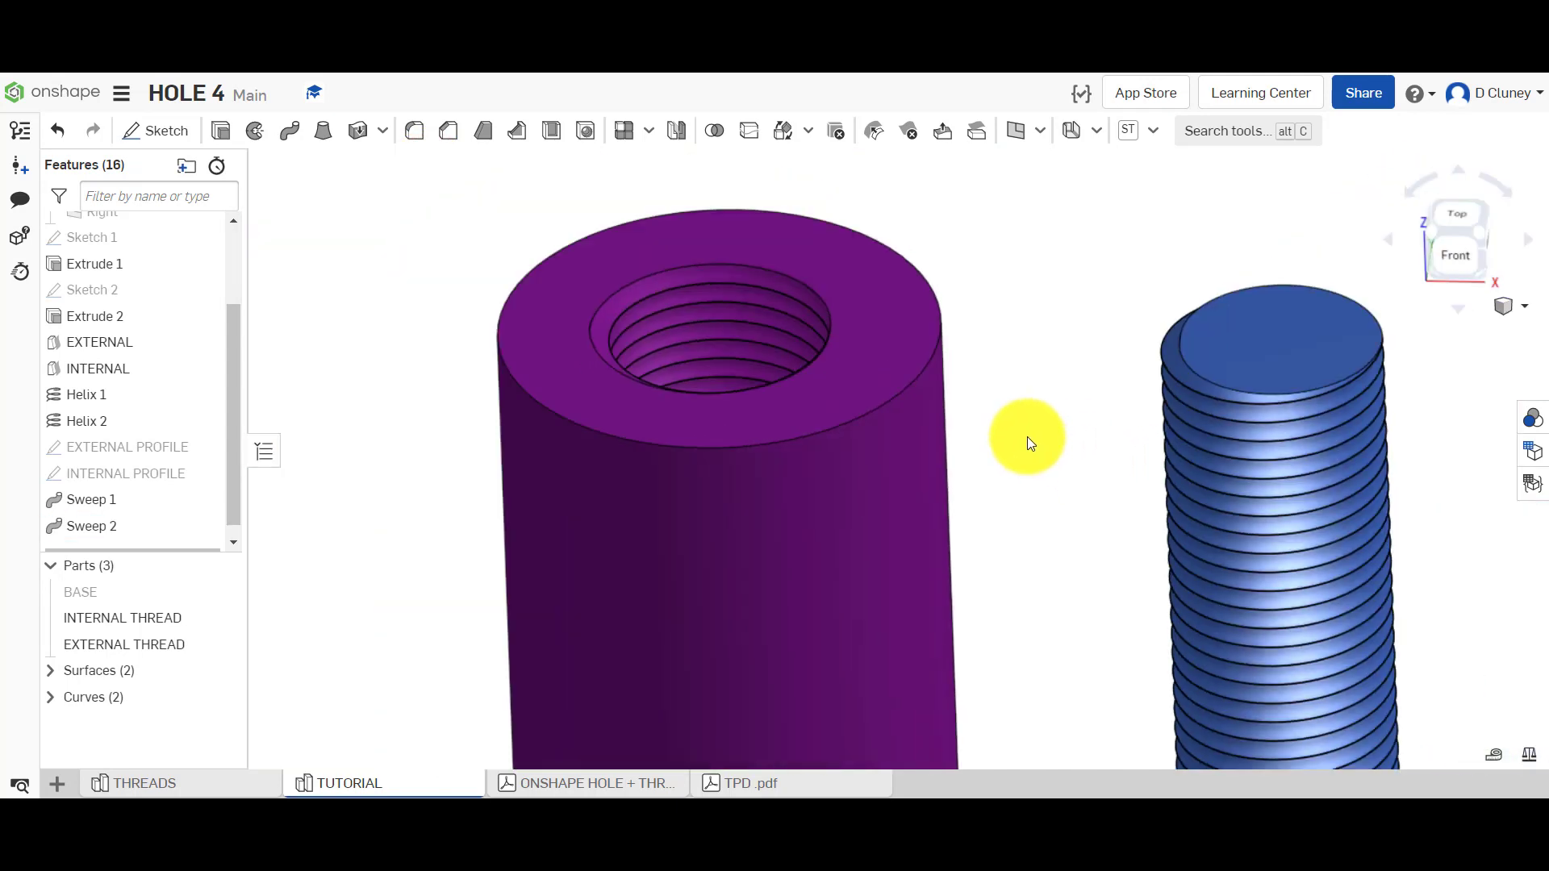
right_drag(1063, 376, 1058, 305)
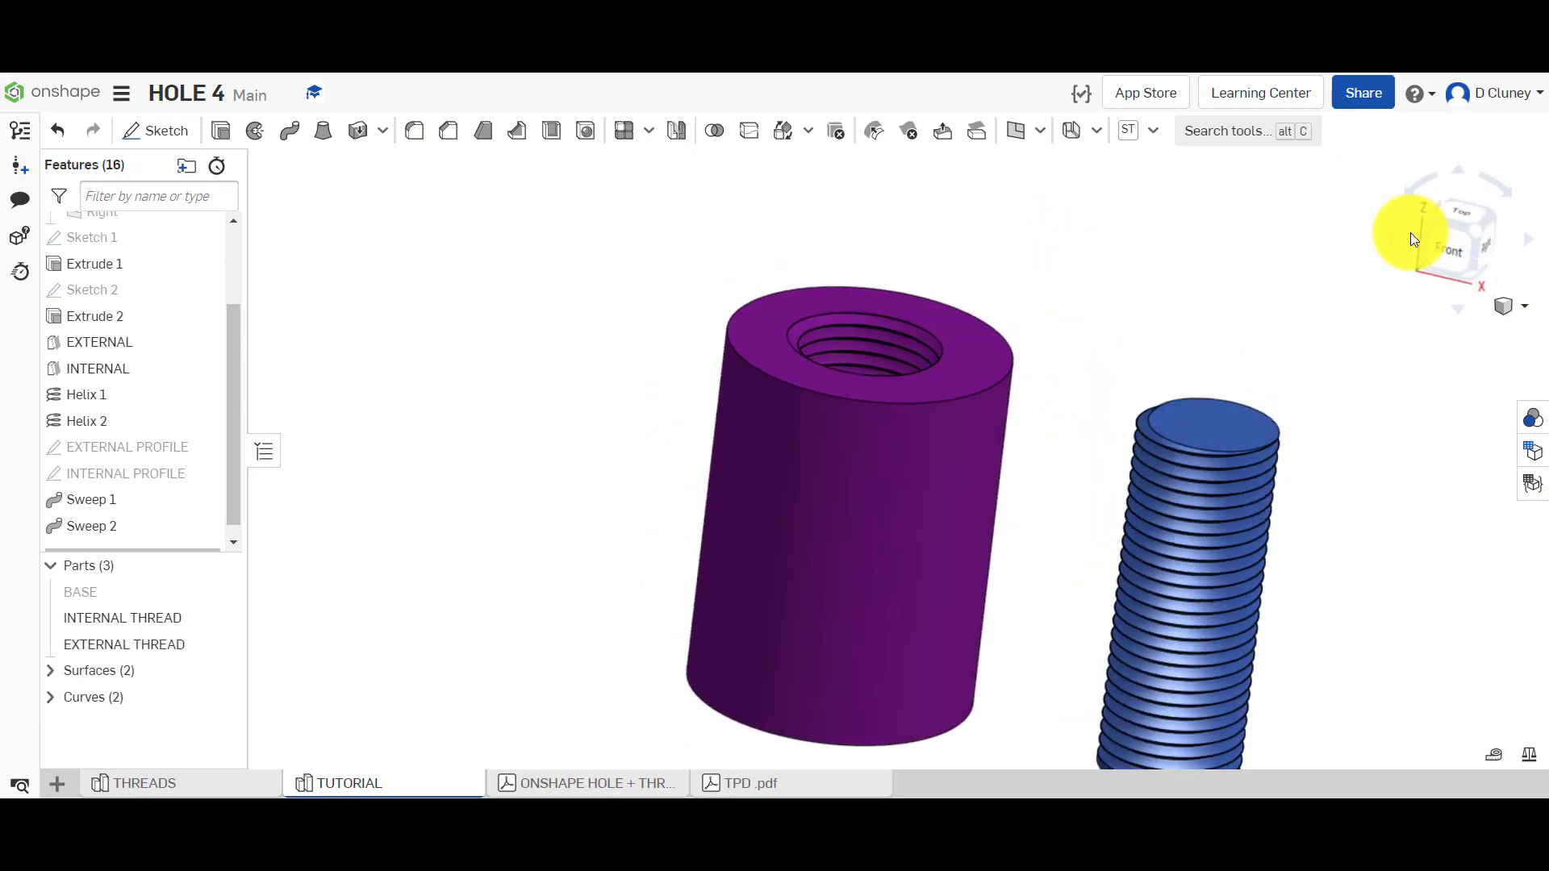
click(1482, 242)
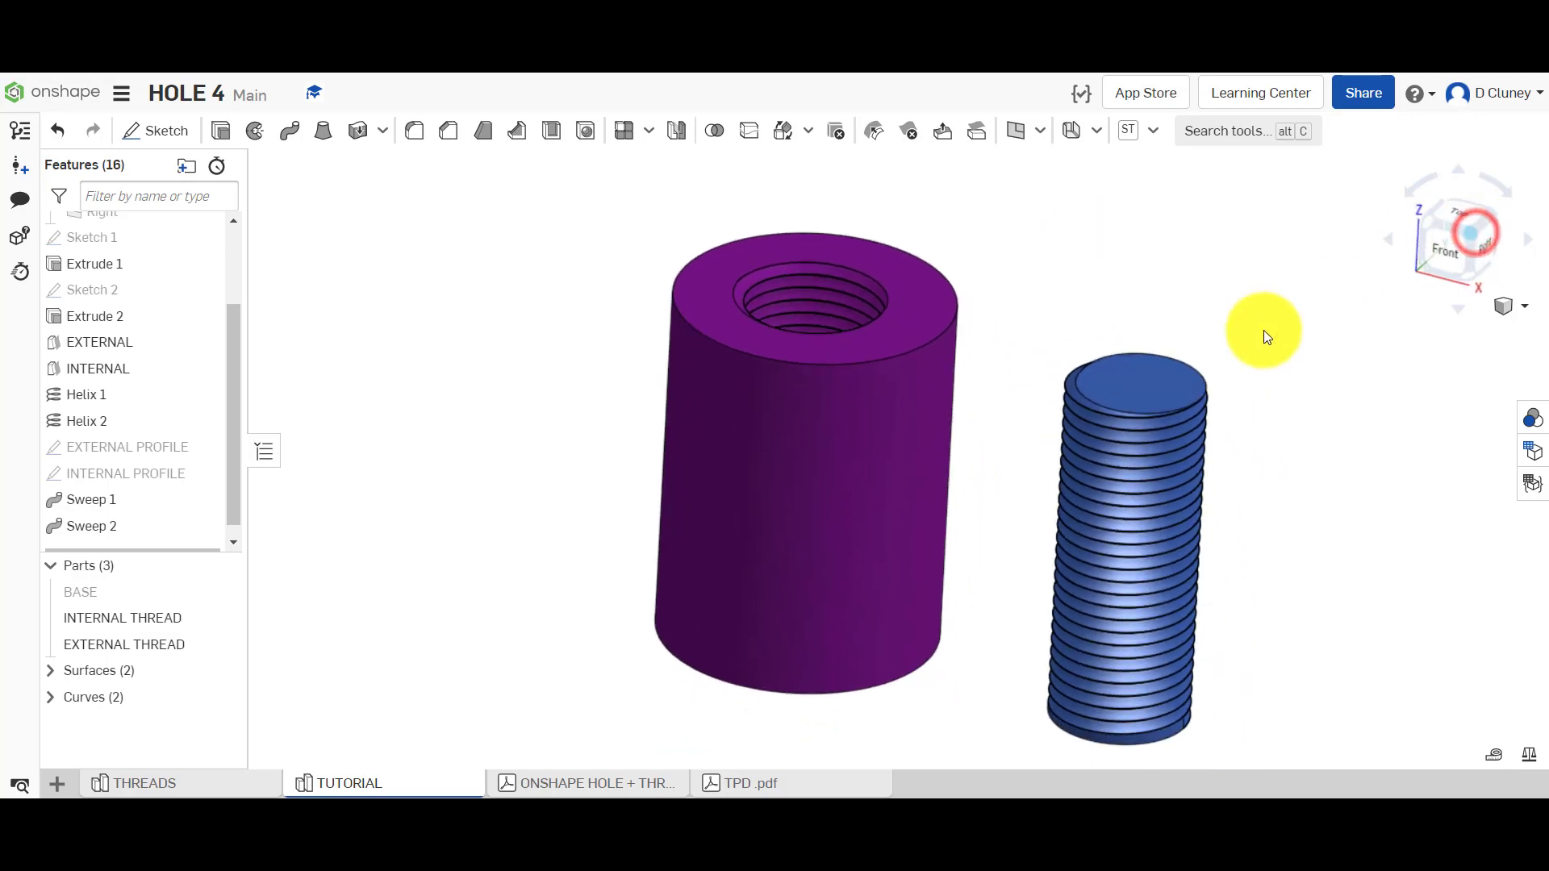
scroll(1151, 642, down, 3)
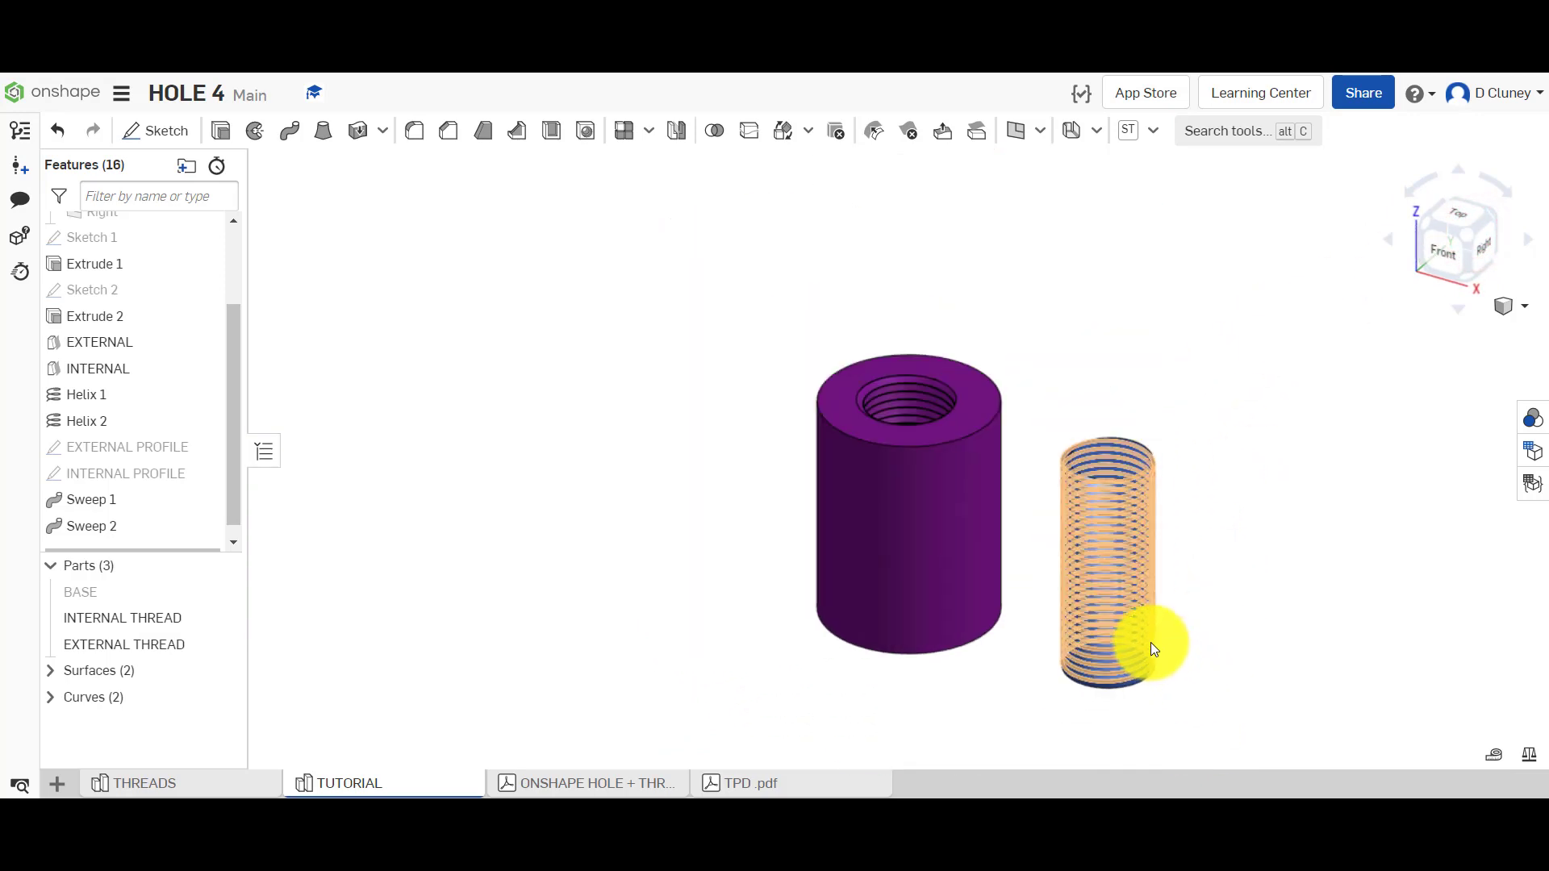
scroll(1154, 690, up, 10)
right_drag(1189, 632, 1073, 613)
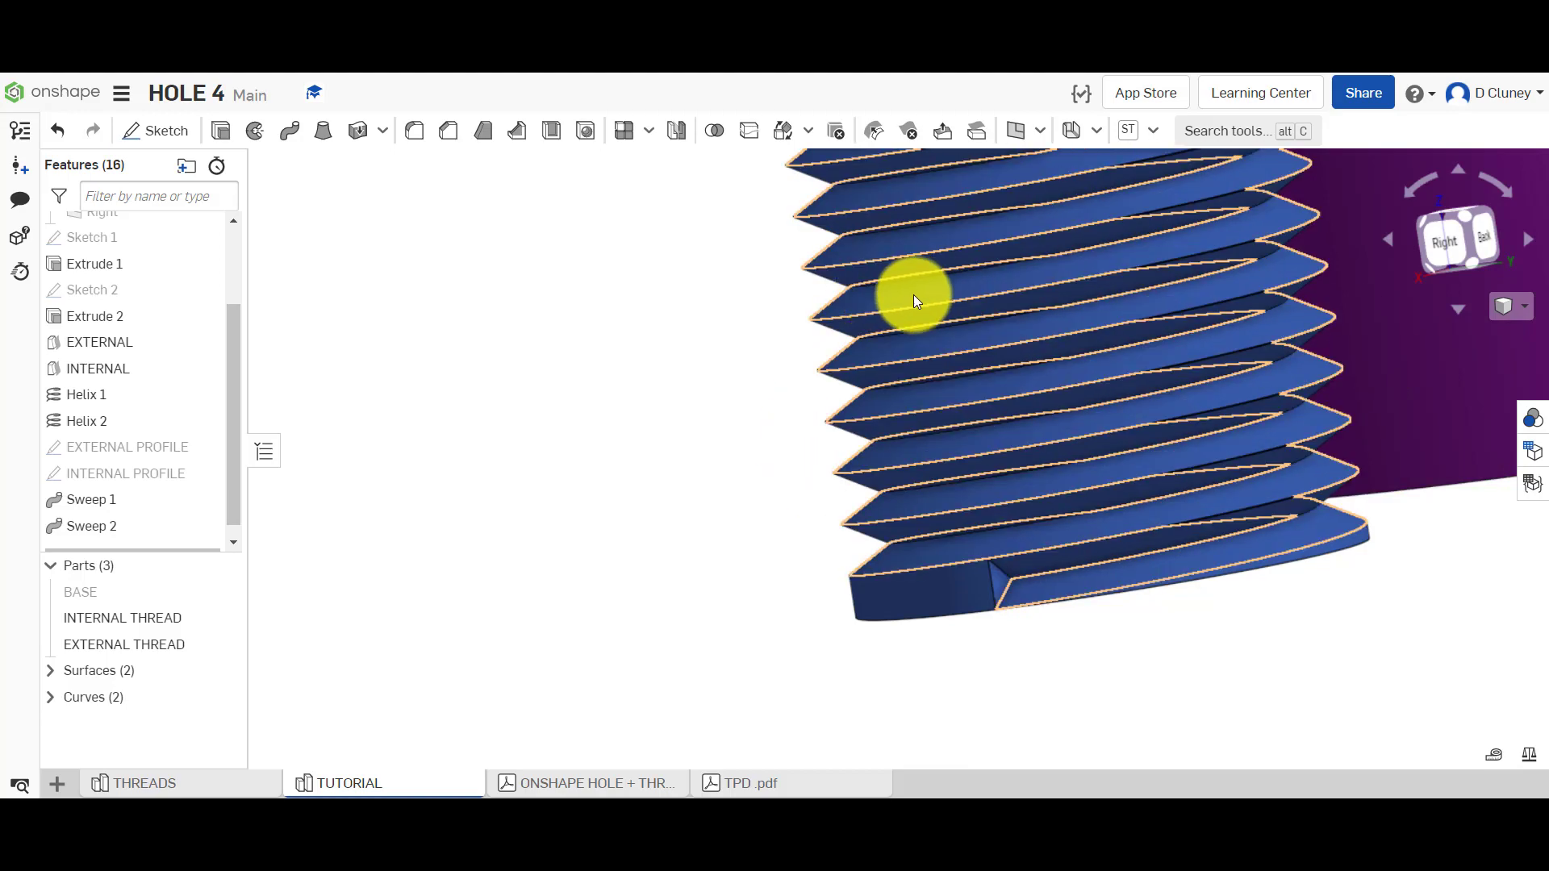
right_drag(913, 293, 1074, 619)
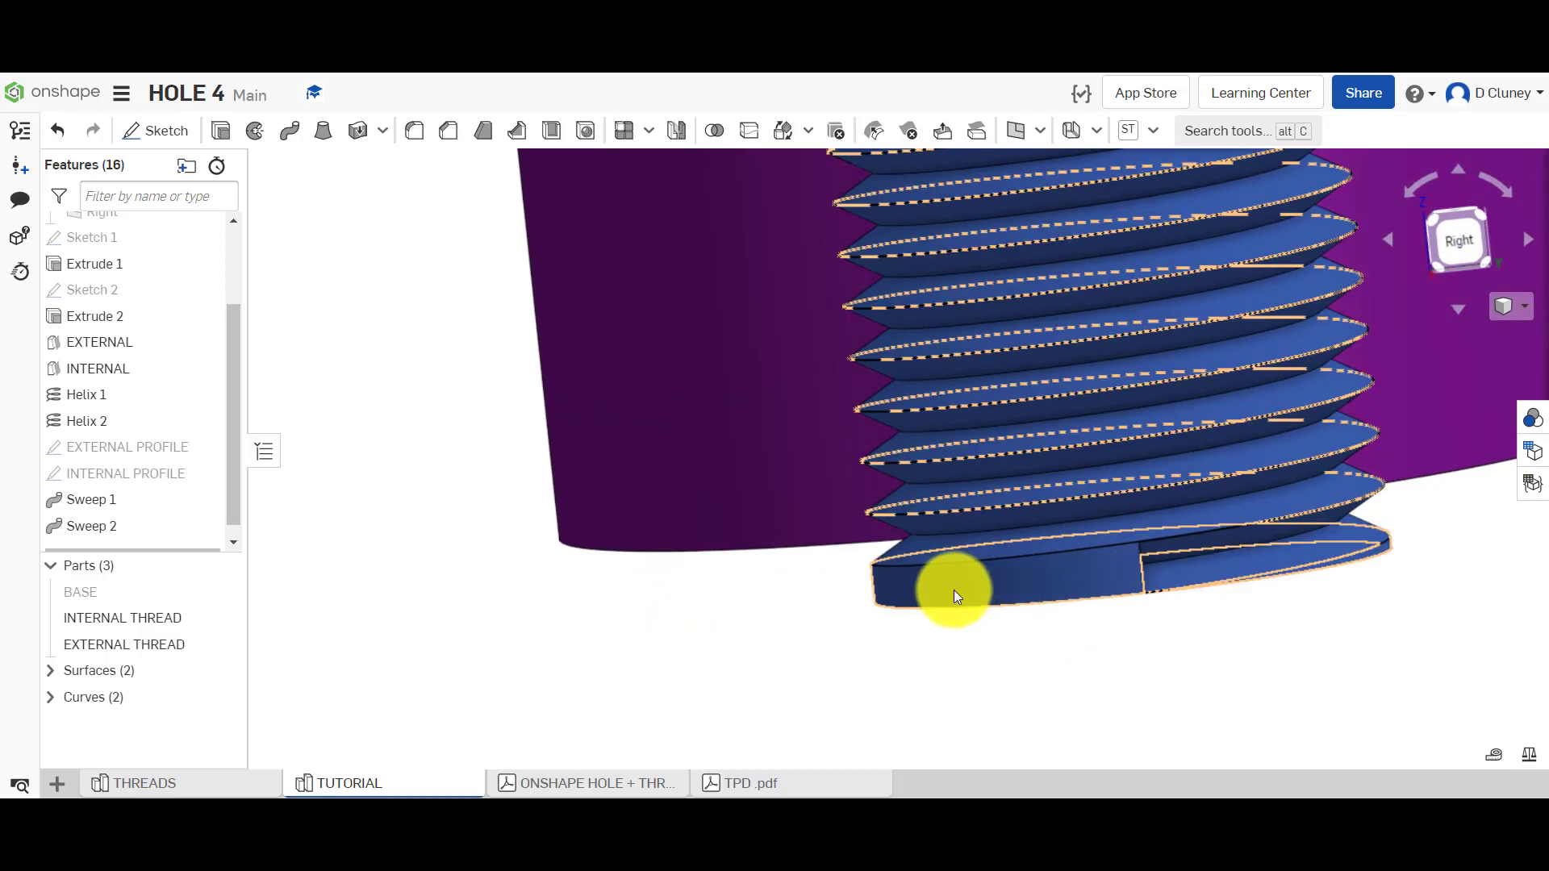
right_drag(1130, 626, 1014, 621)
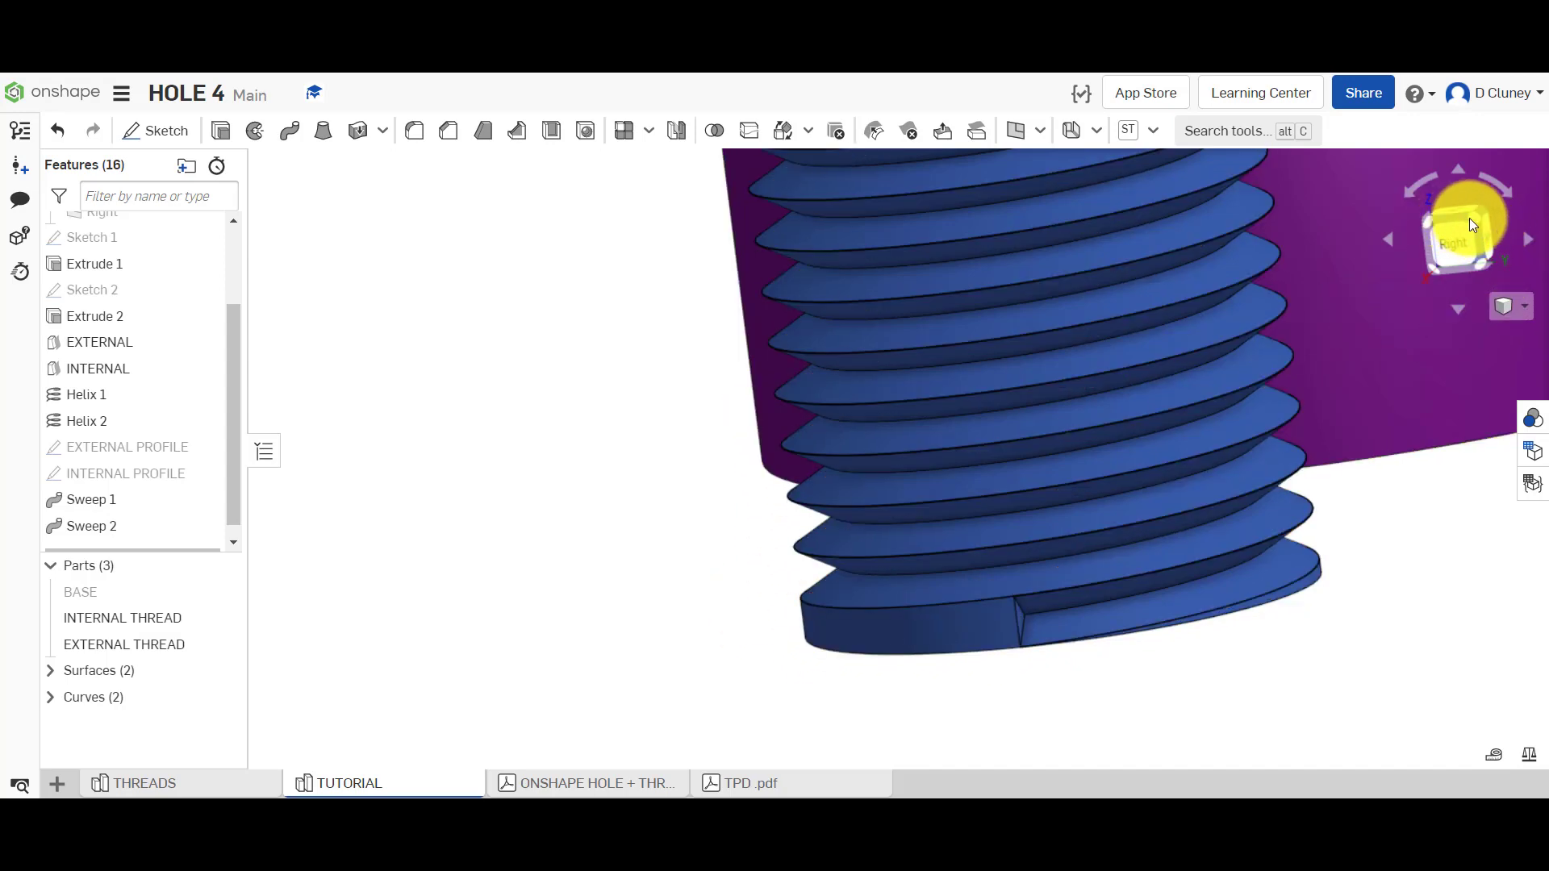
key(f)
right_drag(618, 381, 724, 427)
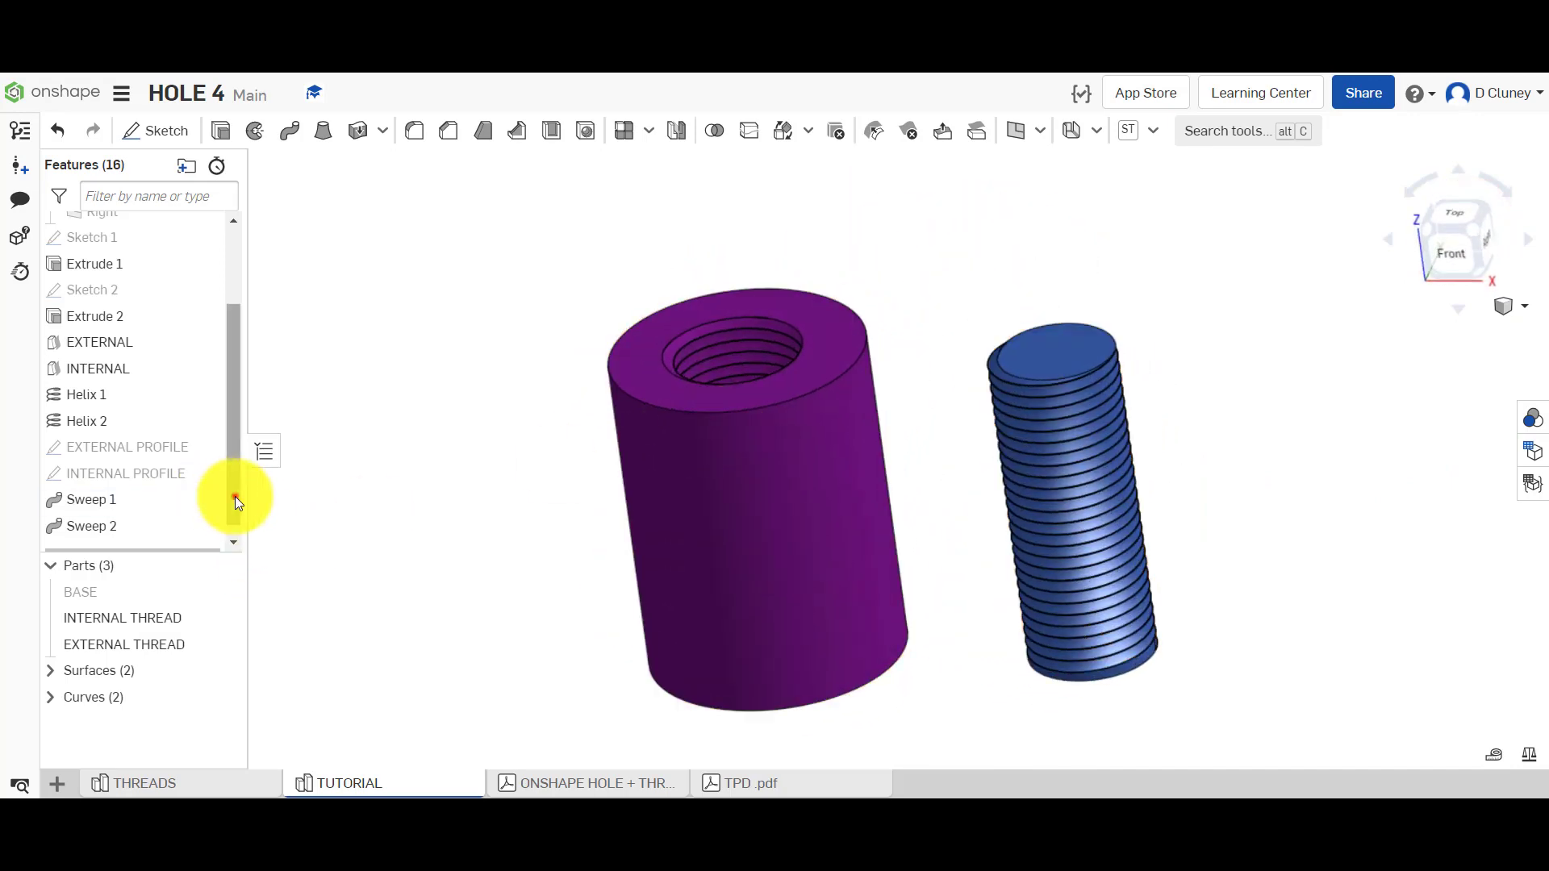
Roll the feature list back to just after the INTERNAL offset surface and hide the INTERNAL THREAD part.
drag(235, 496, 231, 367)
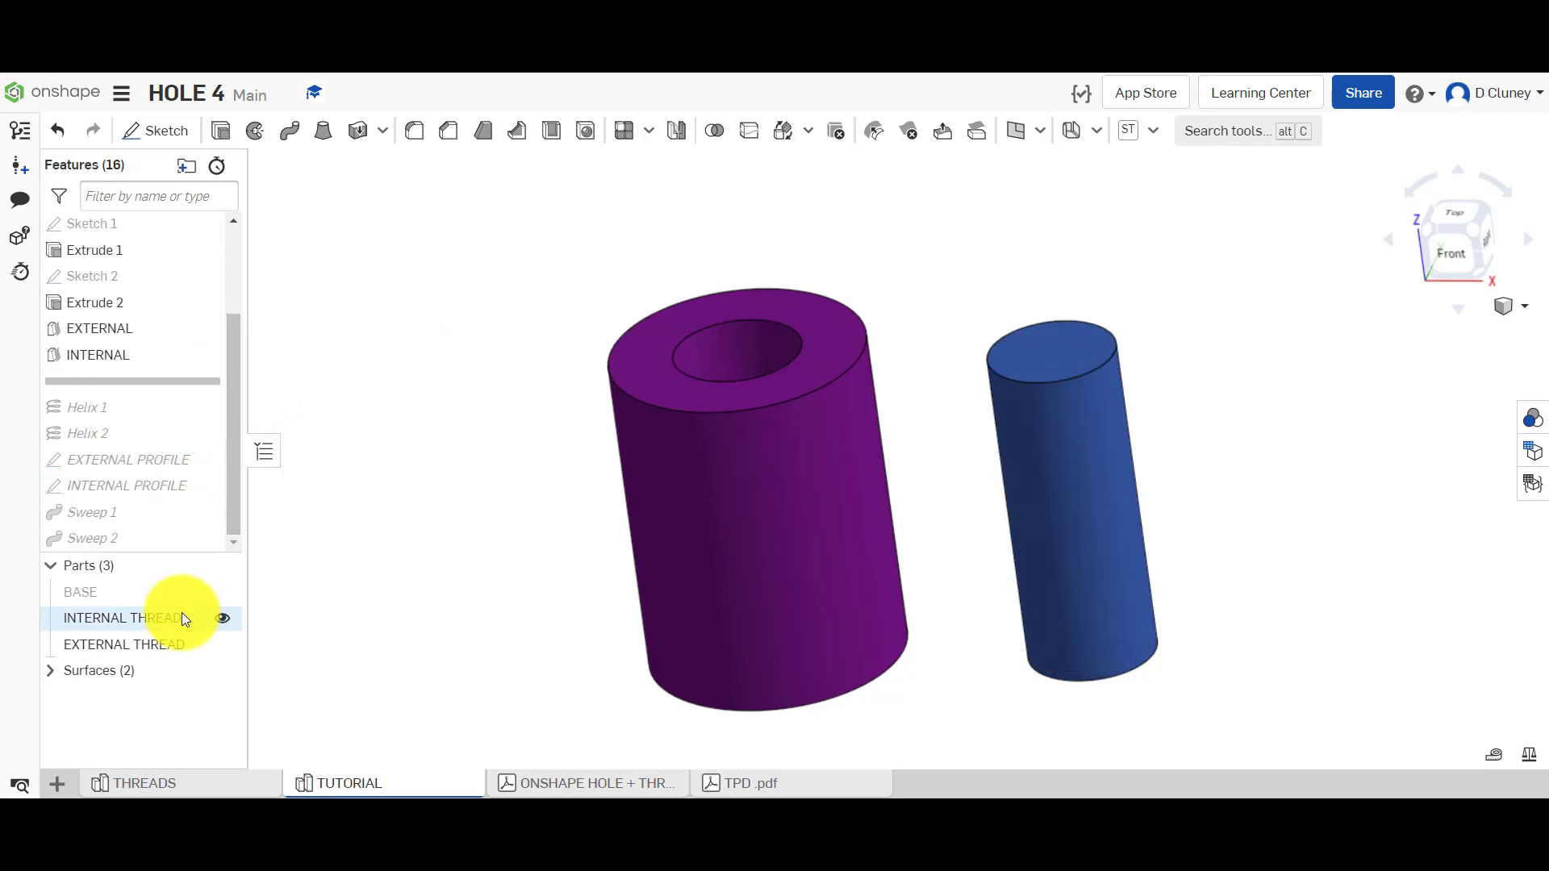
click(216, 618)
click(210, 644)
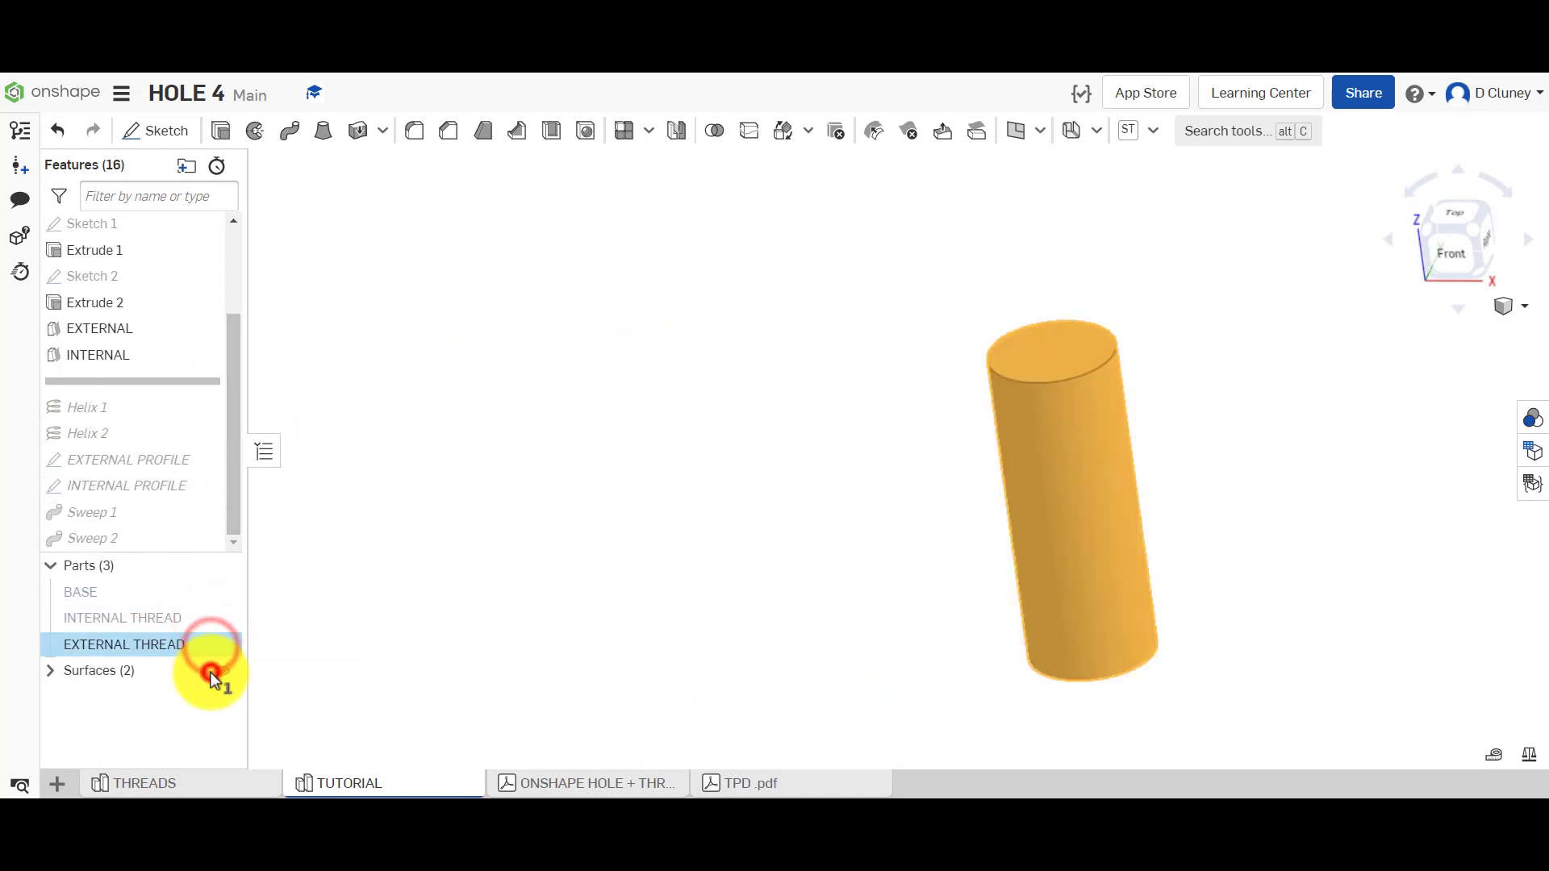
click(418, 646)
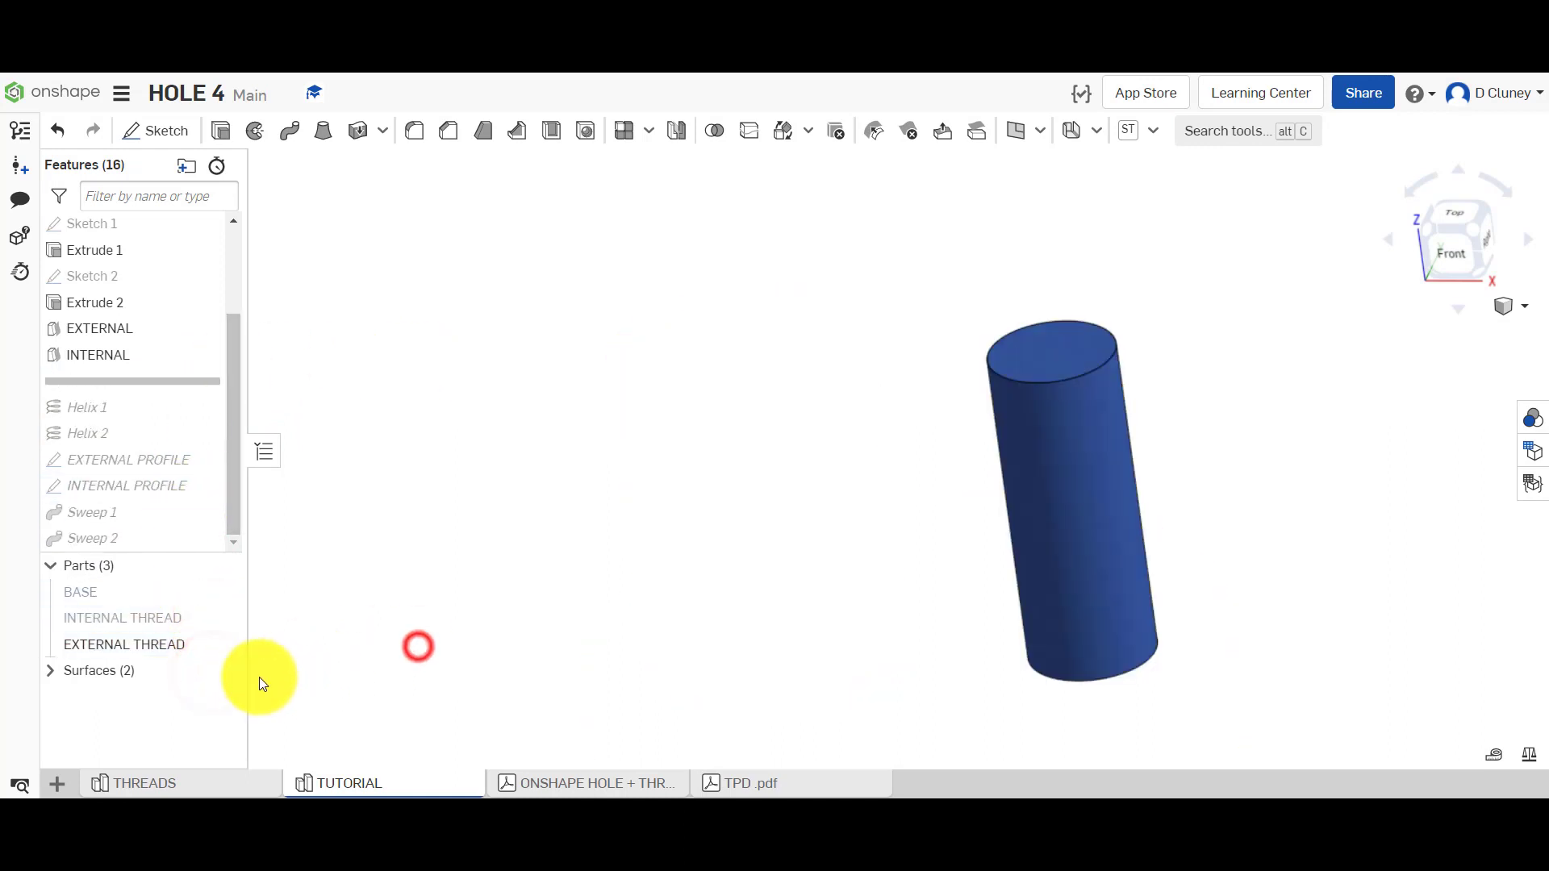
Show Surface 1 and Surface 2 and hide the EXTERNAL THREAD part, leaving only the two offset surfaces in view.
click(50, 671)
click(216, 696)
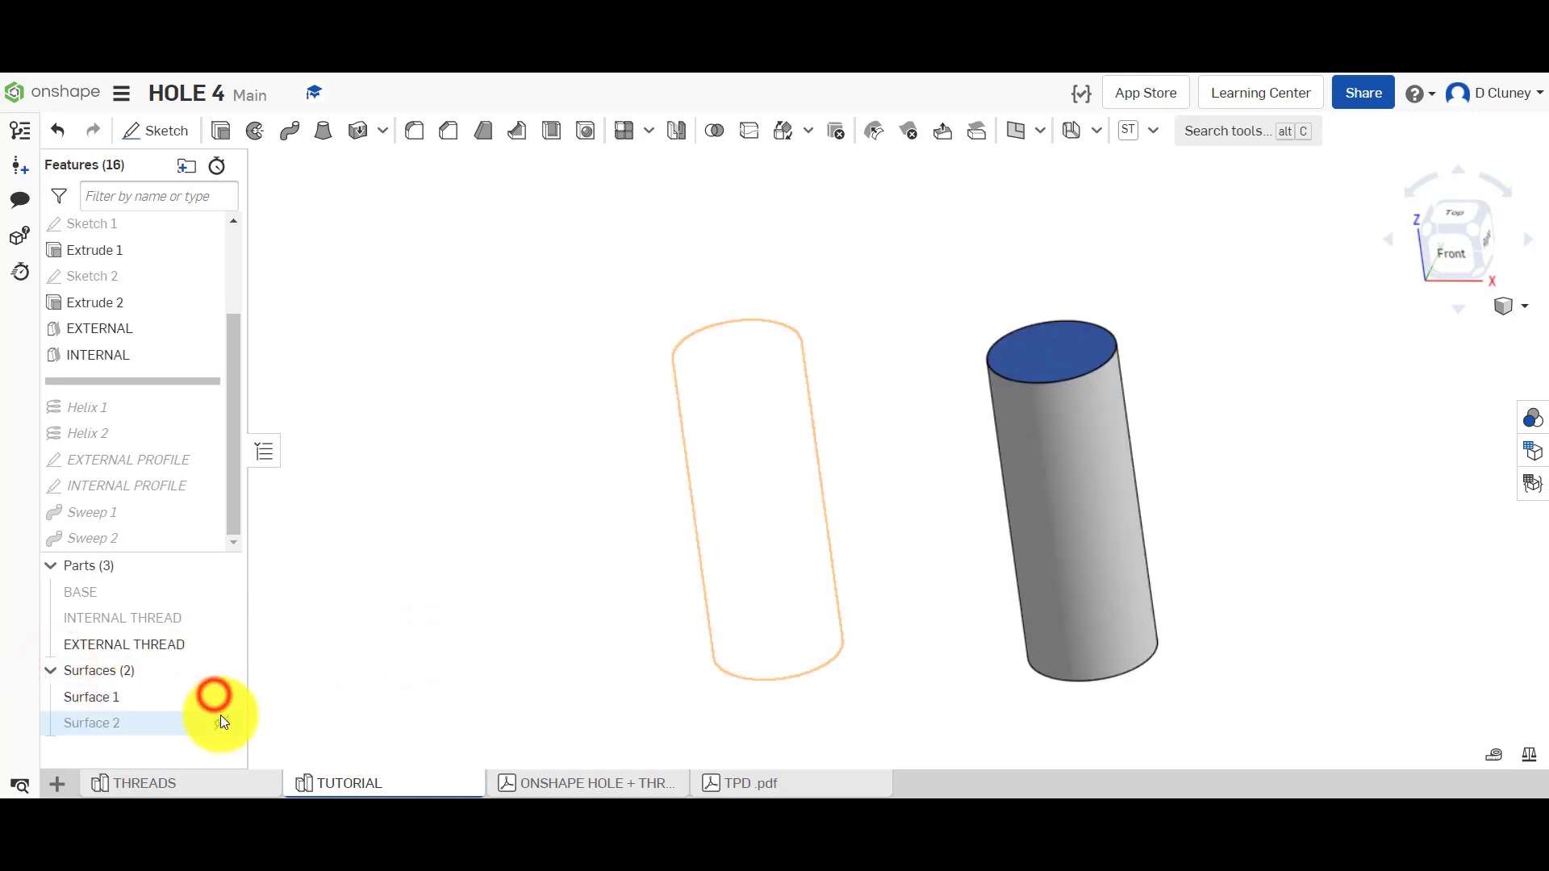
click(219, 719)
click(447, 521)
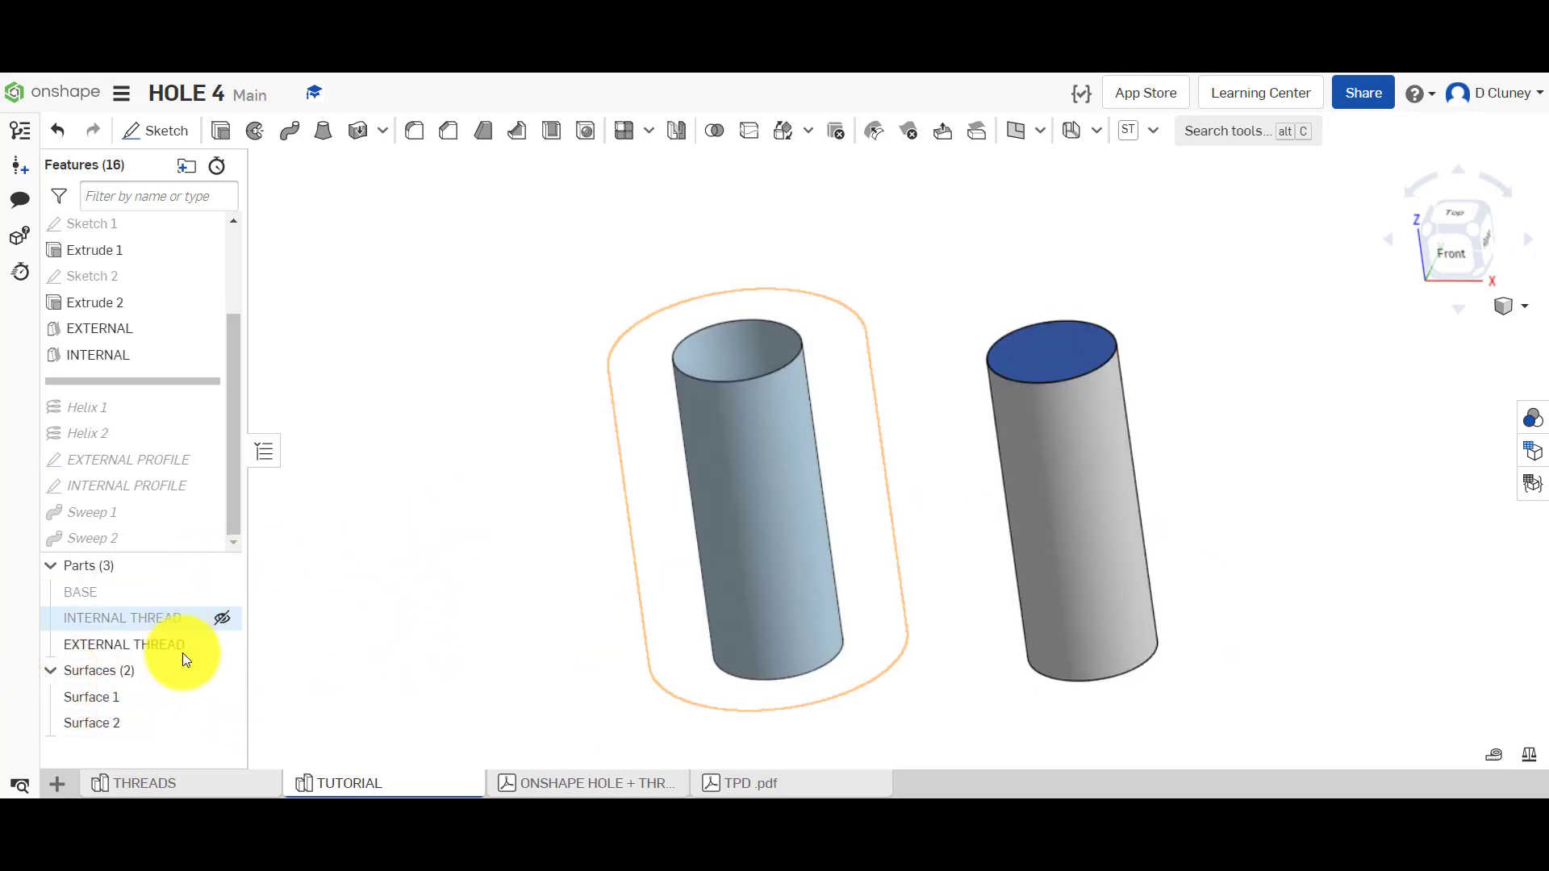
click(223, 644)
key(shift+7)
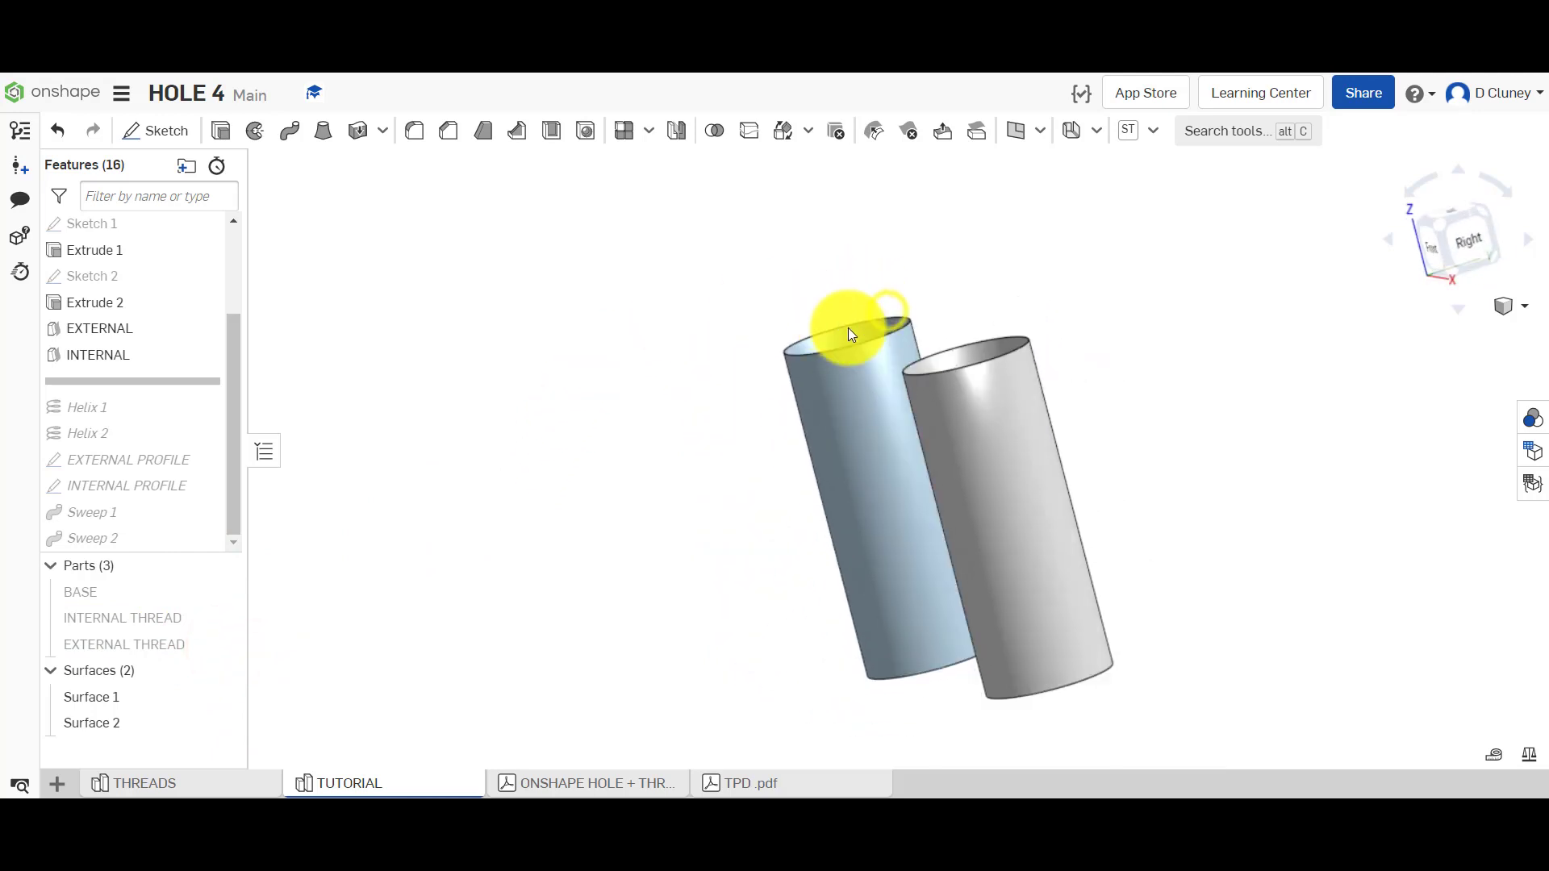
In the THREADS part studio, open the Move boundary 1 feature for editing.
click(190, 792)
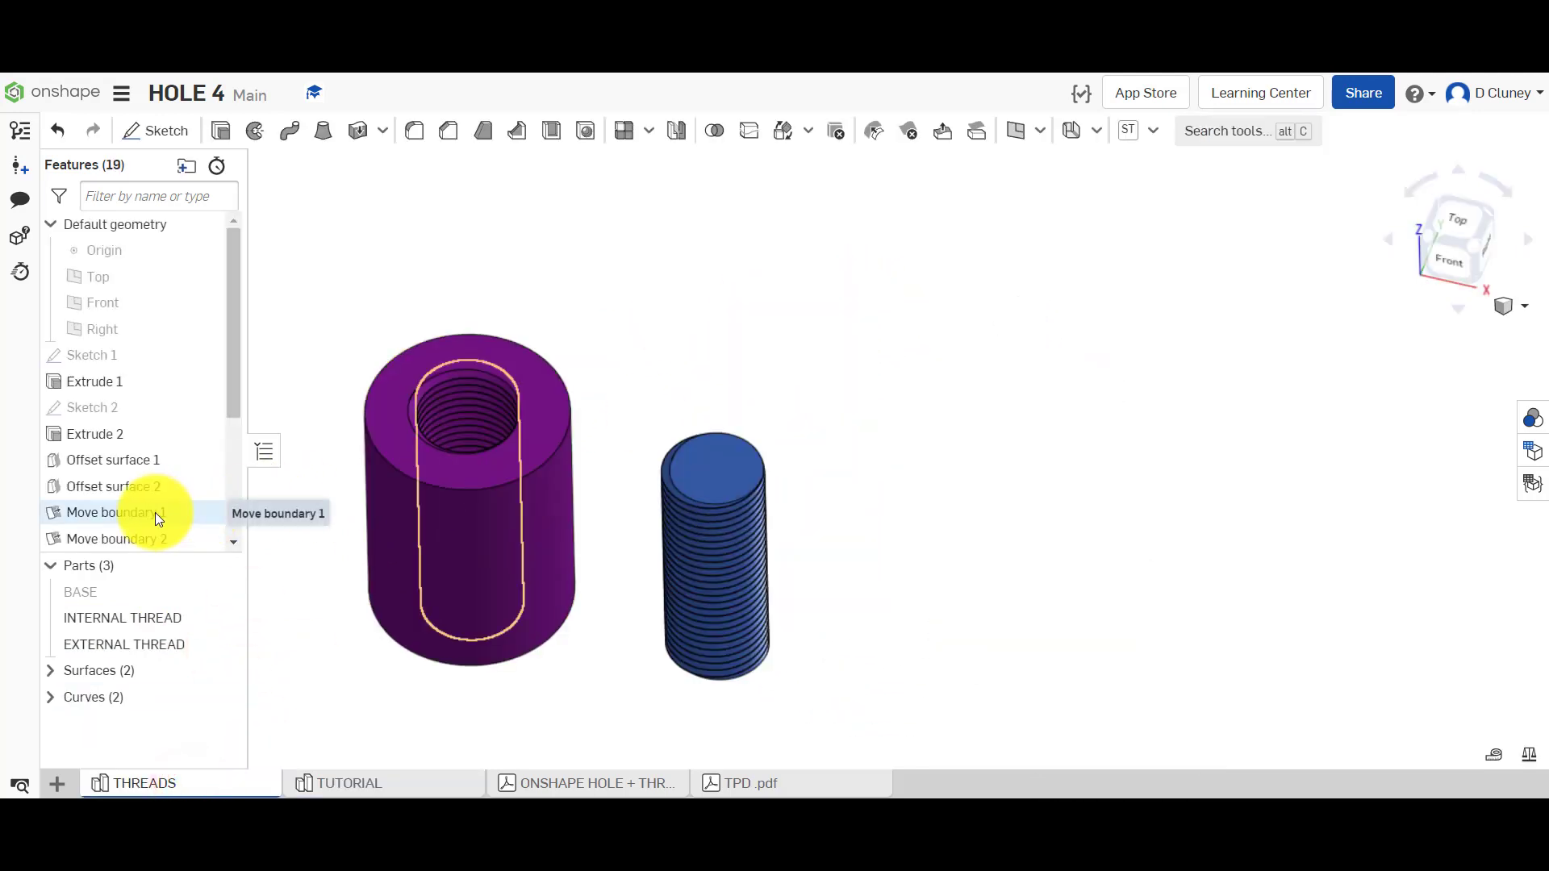
mouse_move(237, 394)
mouse_down()
mouse_move(181, 500)
mouse_move(180, 336)
mouse_move(133, 317)
mouse_up()
right_click(131, 316)
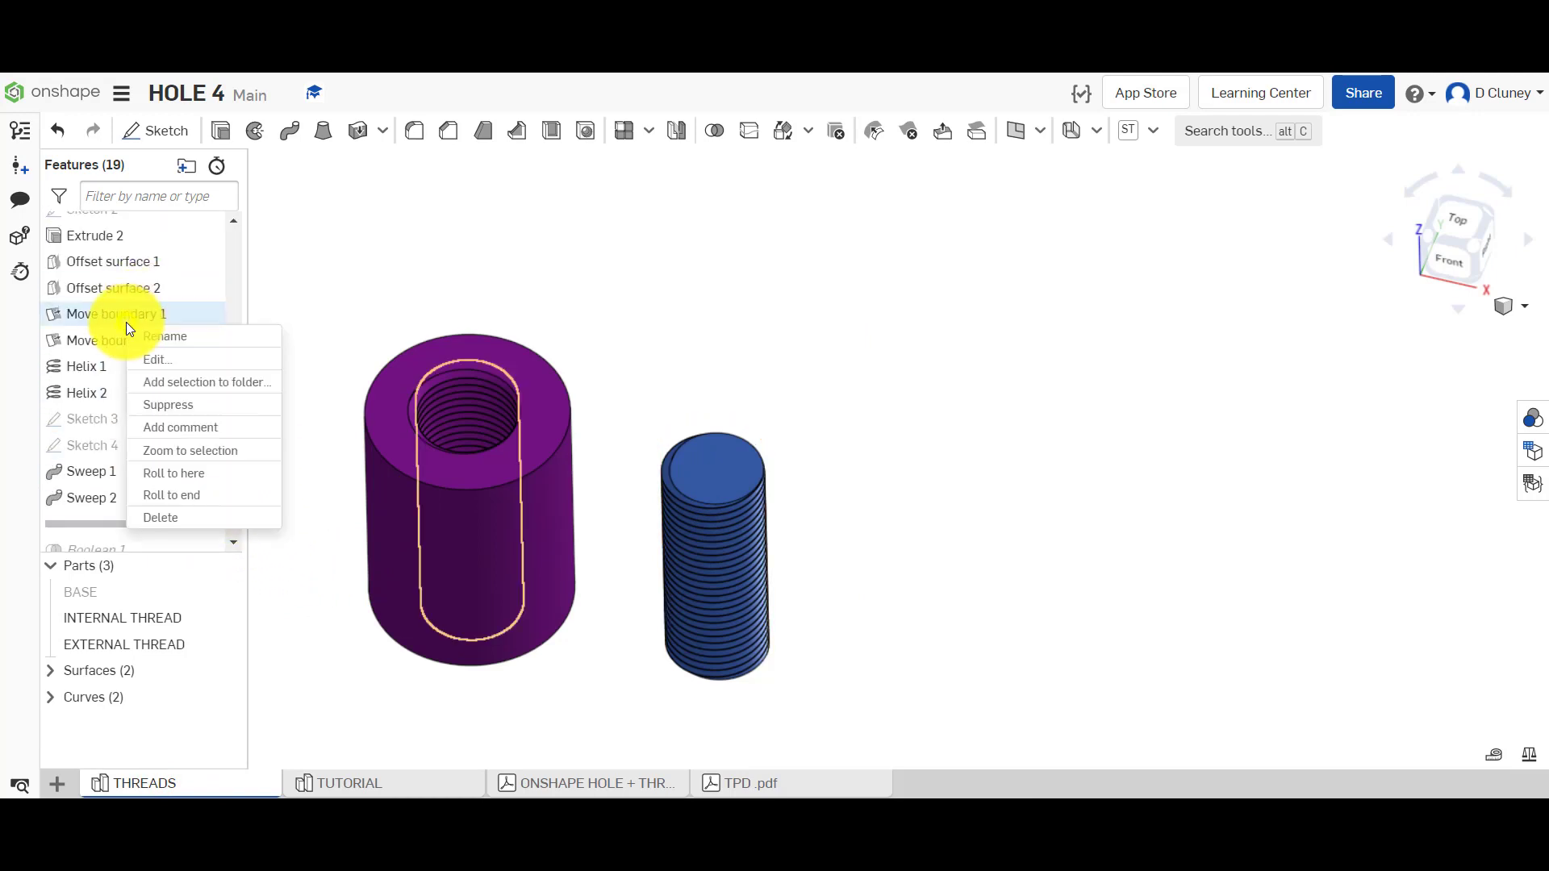
click(176, 350)
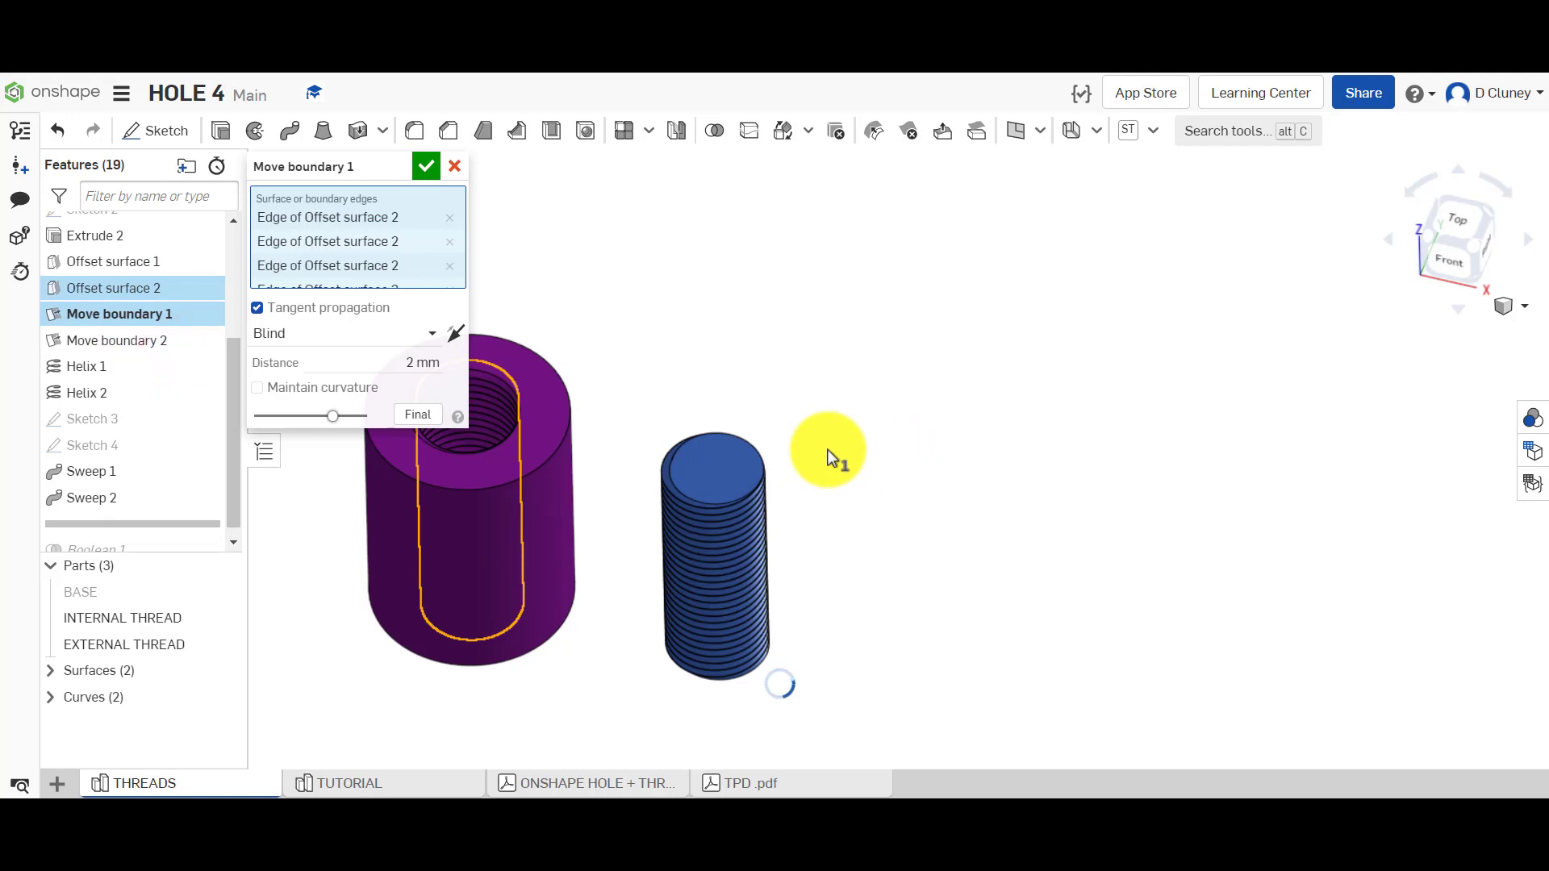
Hide both thread parts and show the surfaces to examine how Move boundary 1 extends the cylinder, and close the feature without changes.
click(225, 618)
click(224, 644)
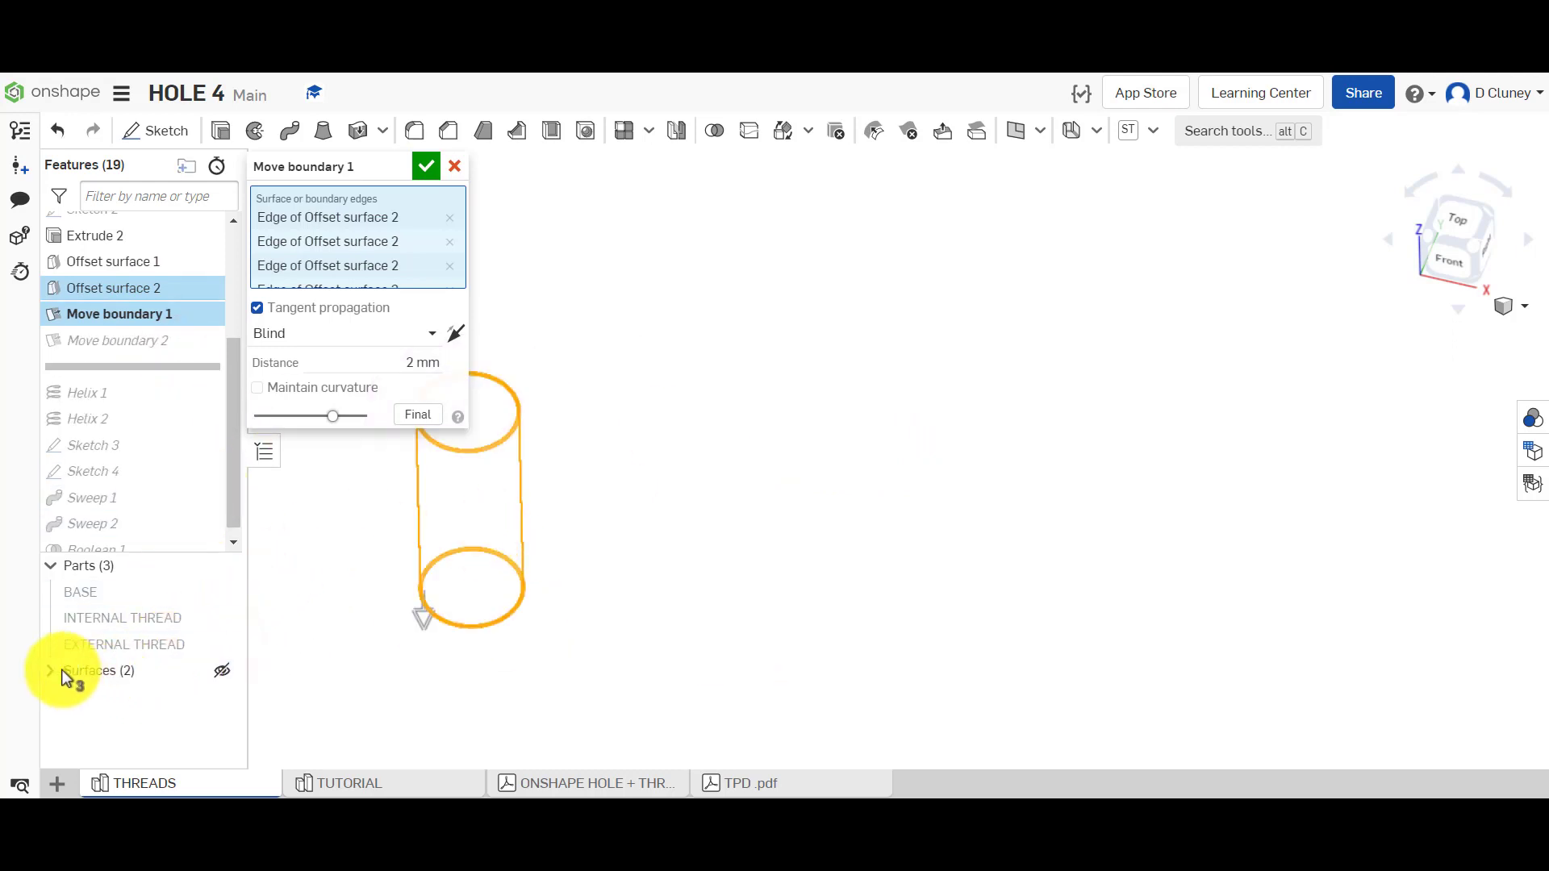
click(224, 673)
right_drag(674, 365, 532, 419)
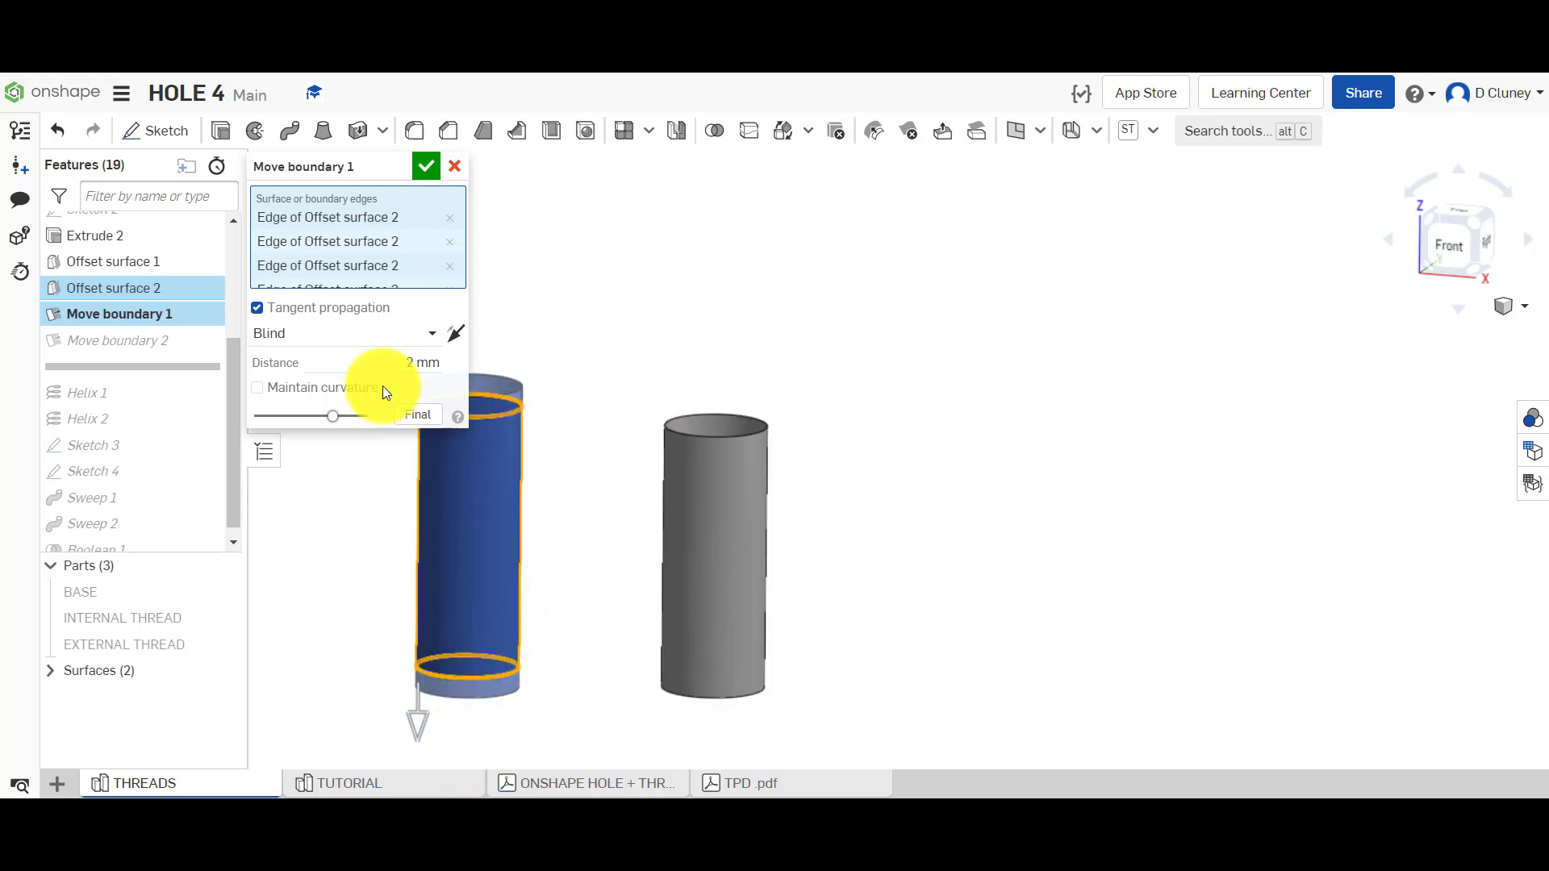
click(513, 392)
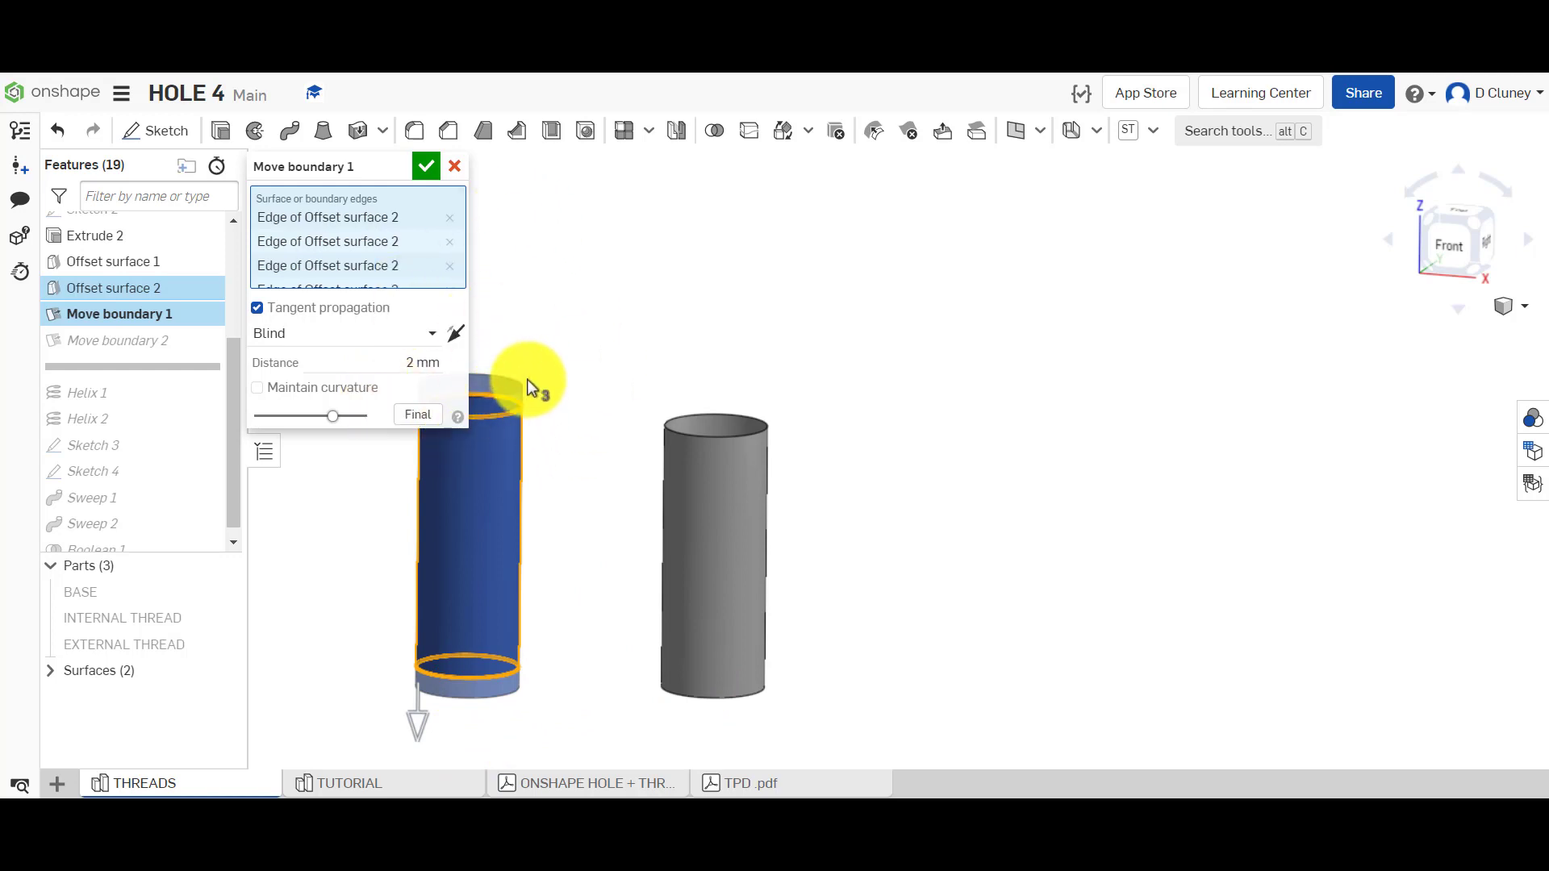
click(452, 169)
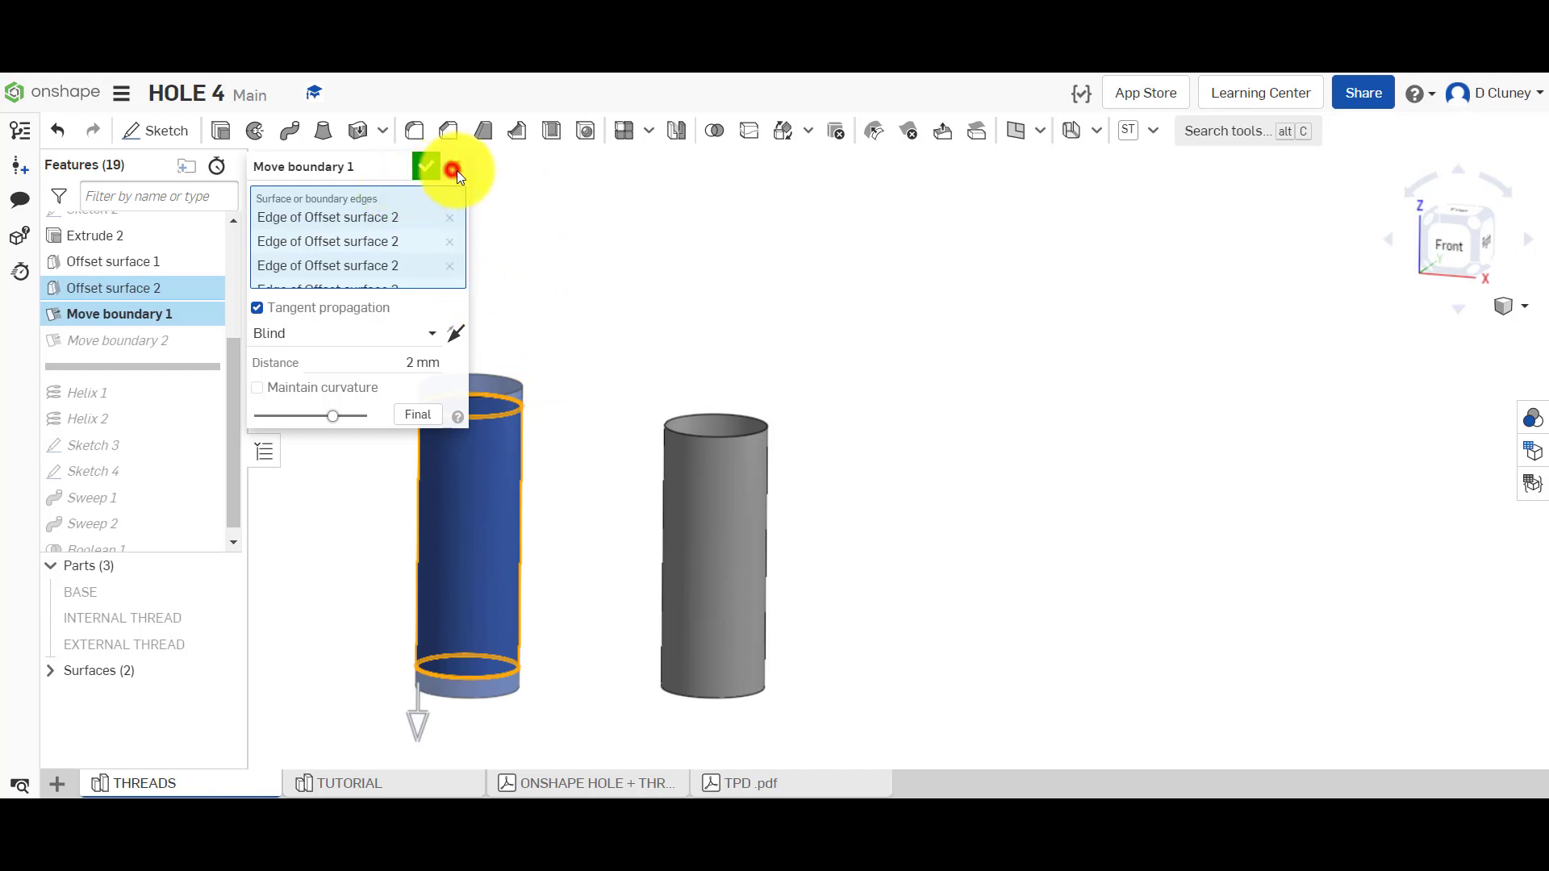
In the TUTORIAL part studio, extend both end edges of the INTERNAL surface by 2.5 mm with a blind Move boundary.
click(403, 780)
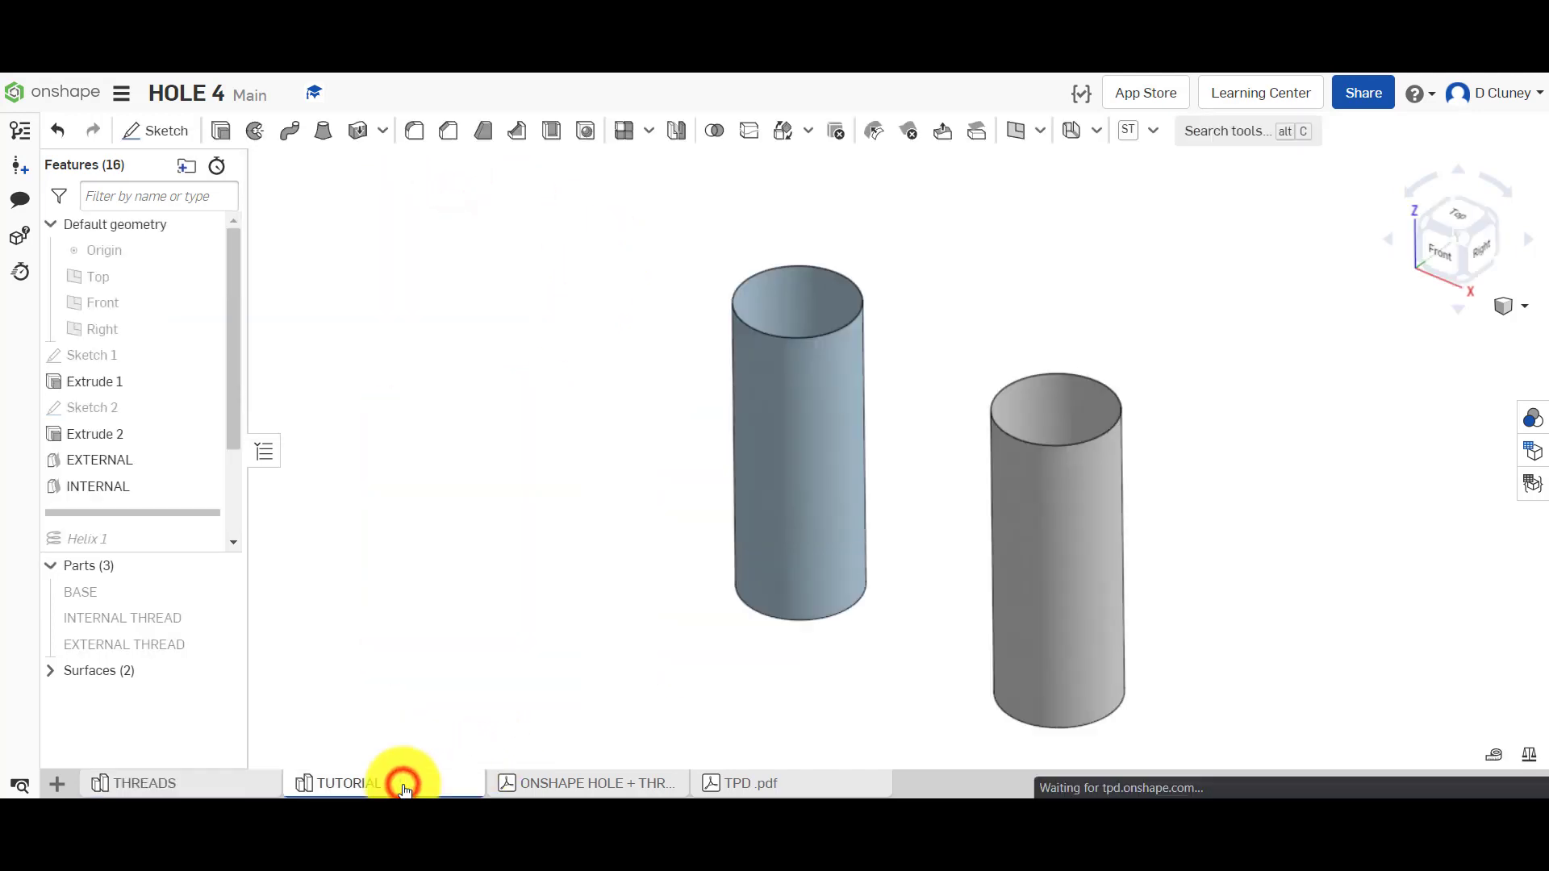
click(1098, 132)
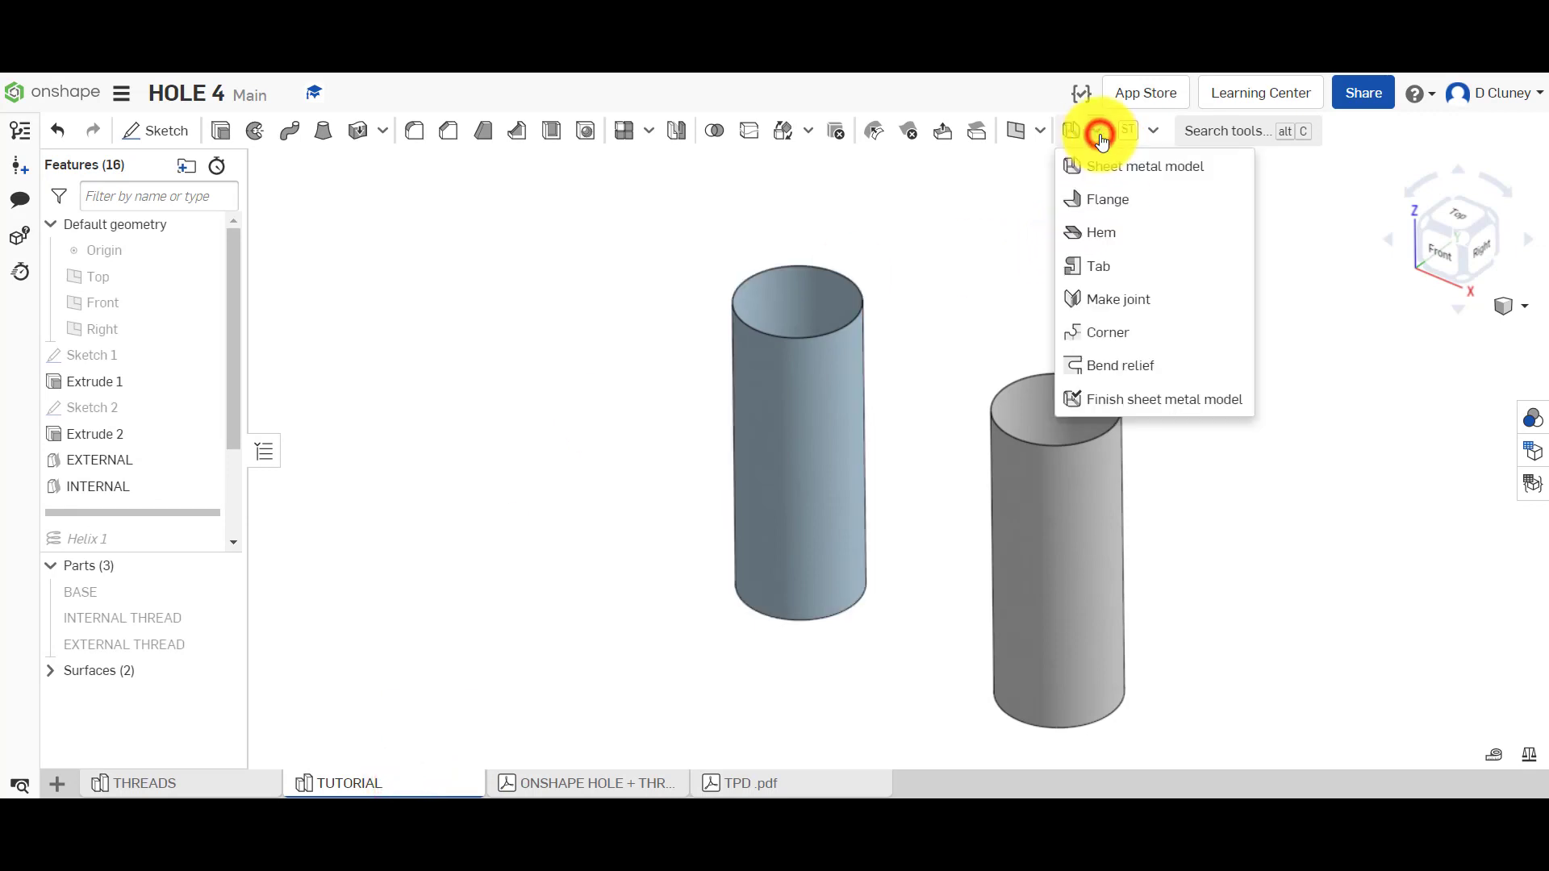
click(1039, 130)
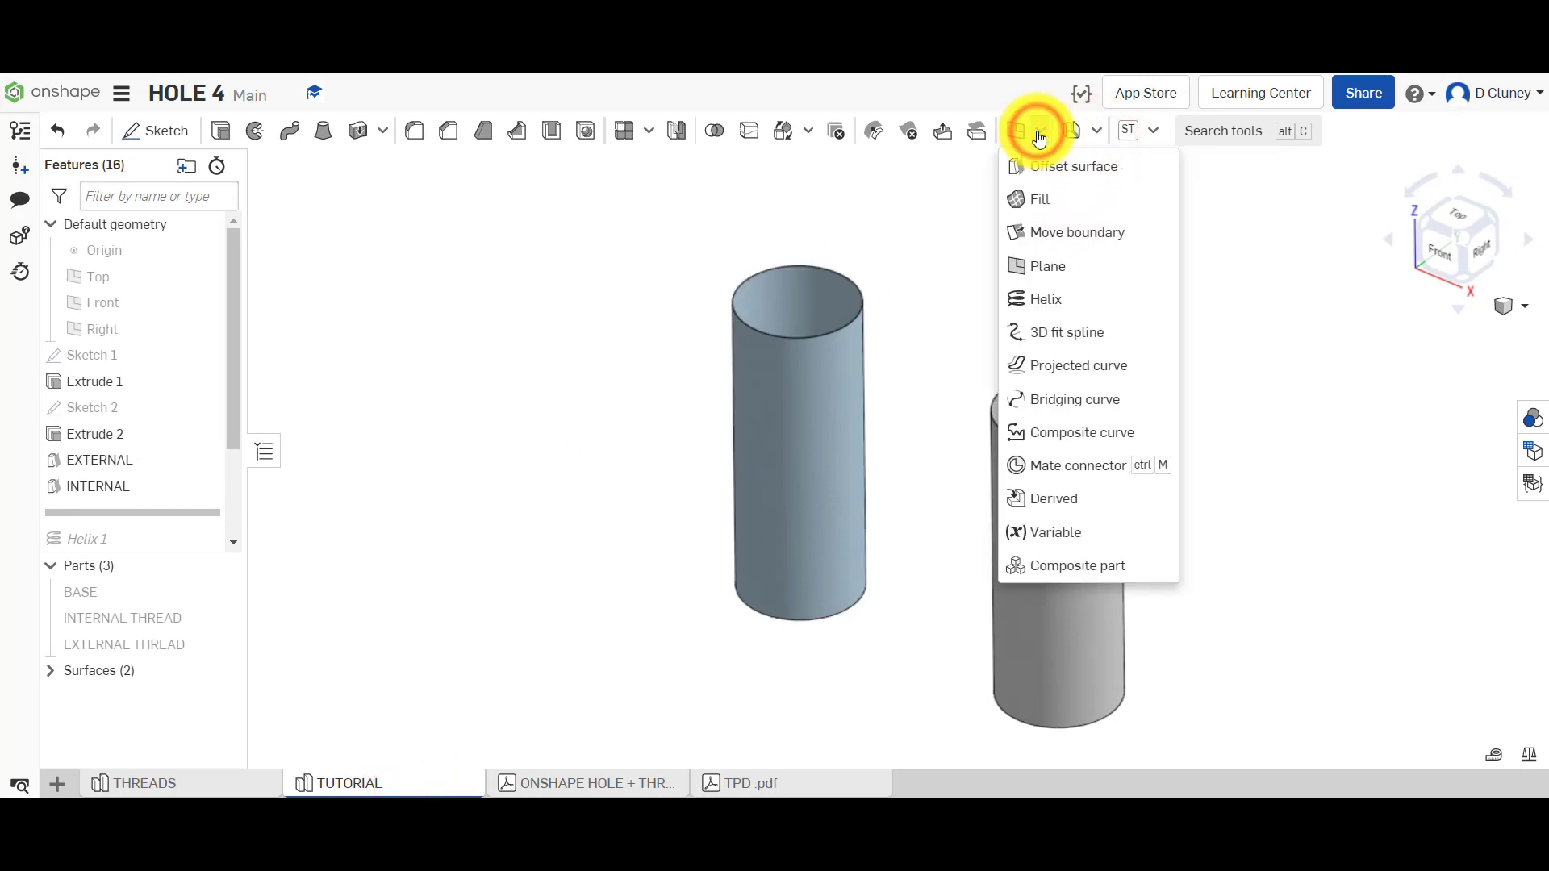
click(1077, 232)
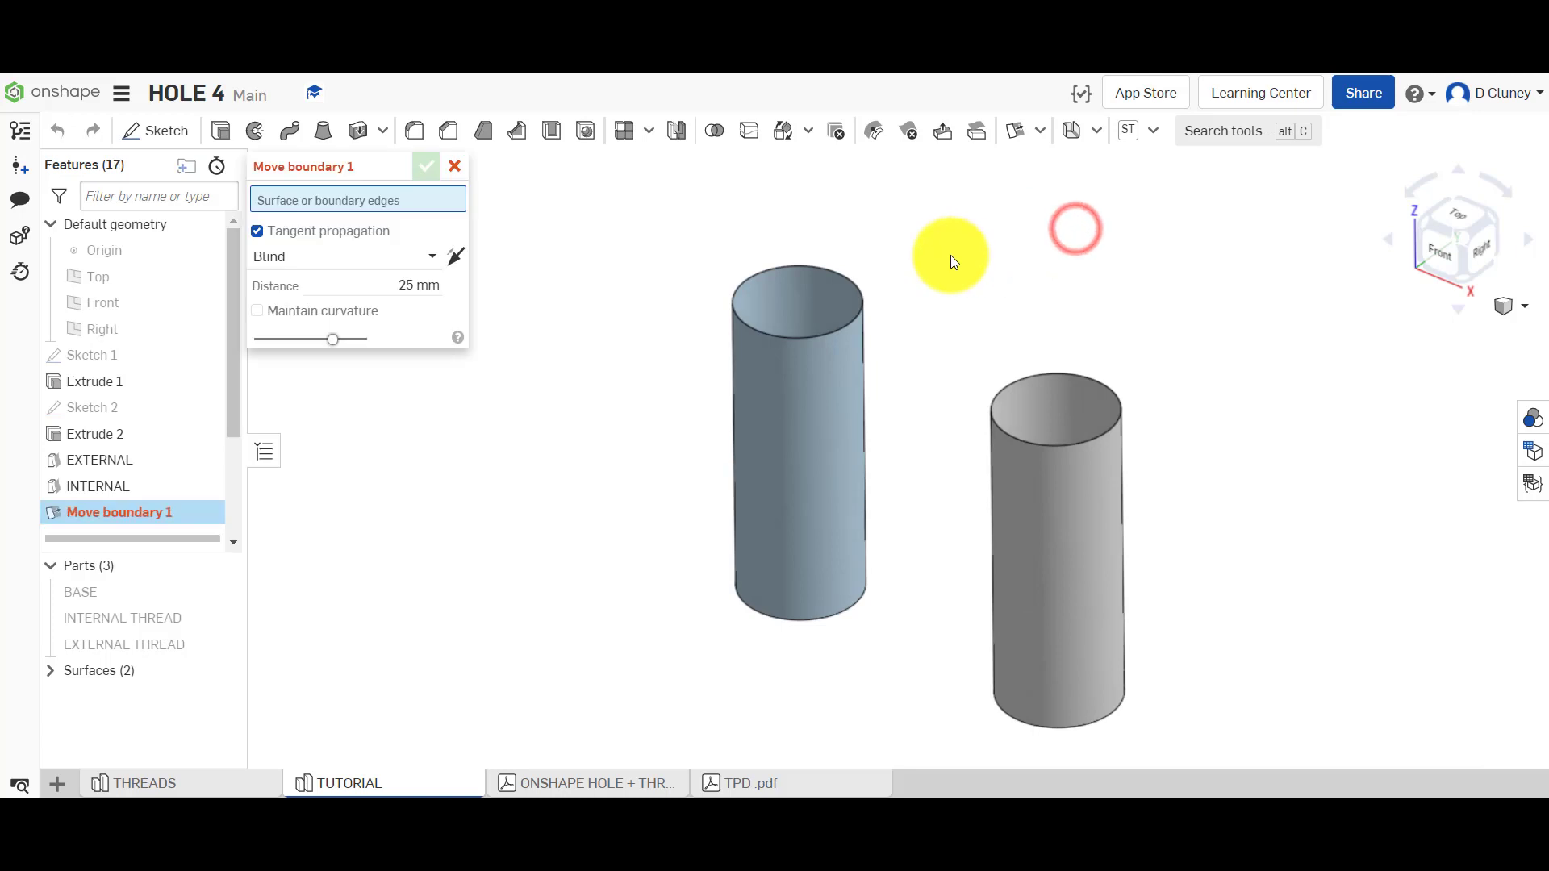
click(756, 324)
right_drag(737, 442, 663, 563)
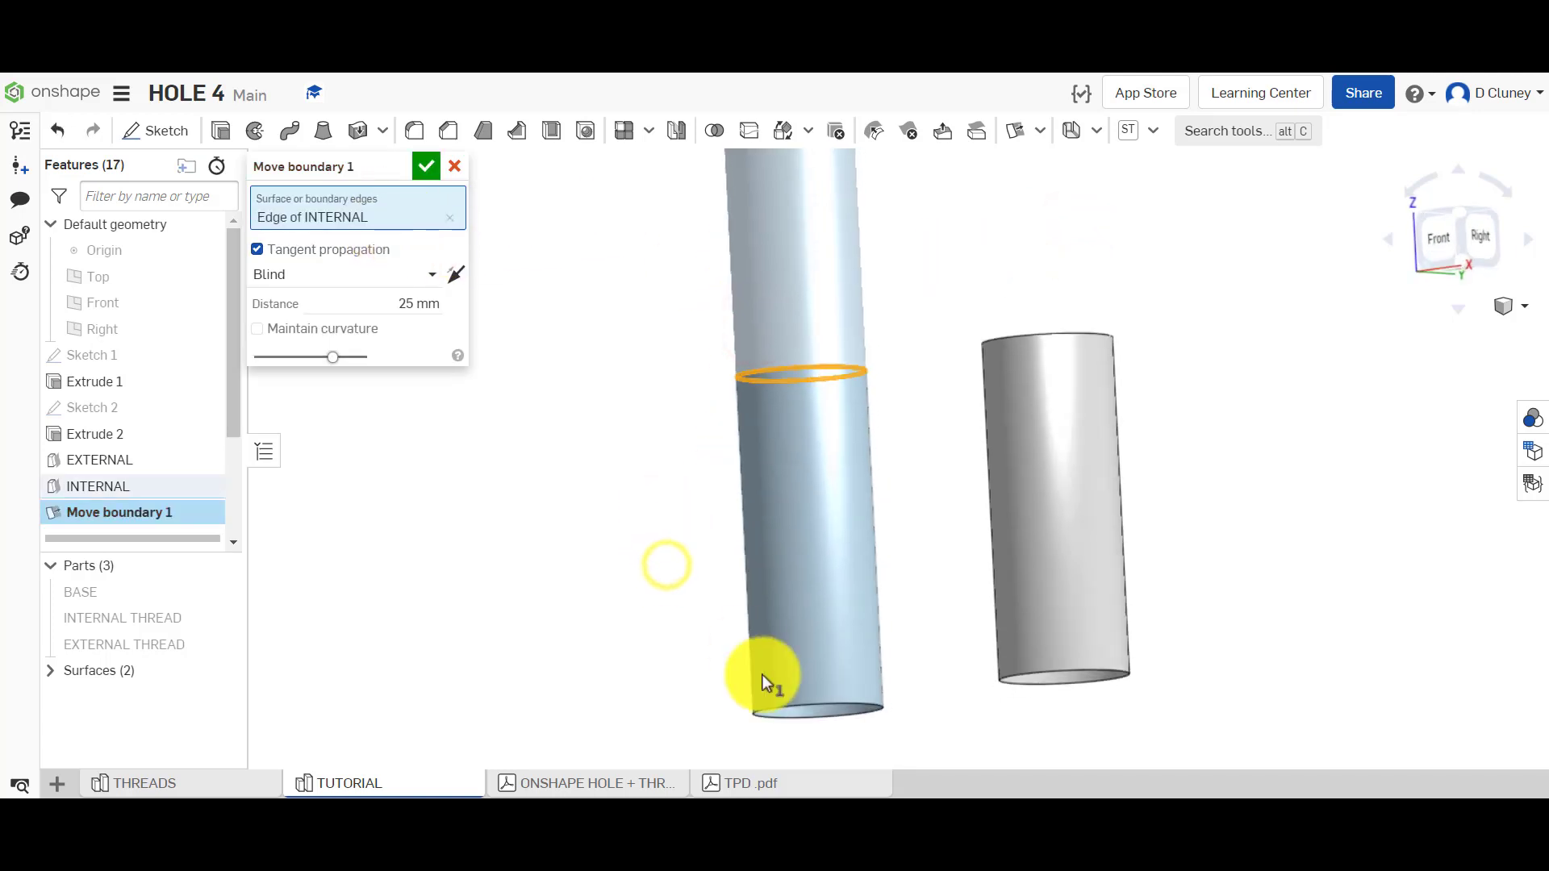
click(824, 714)
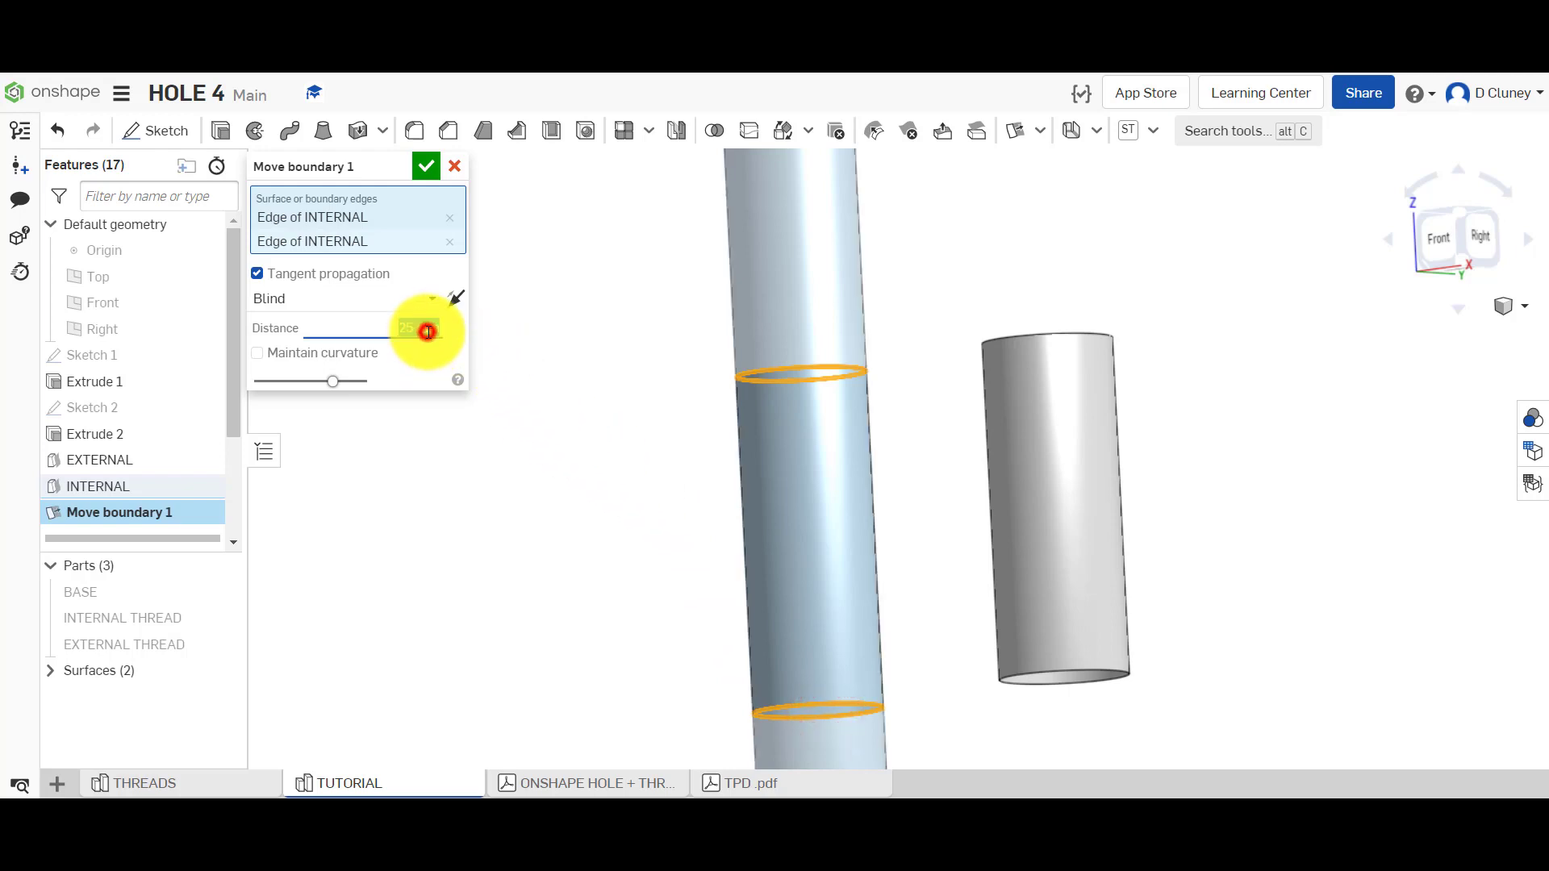
key(BackSpace)
text(2.5)
key(Return)
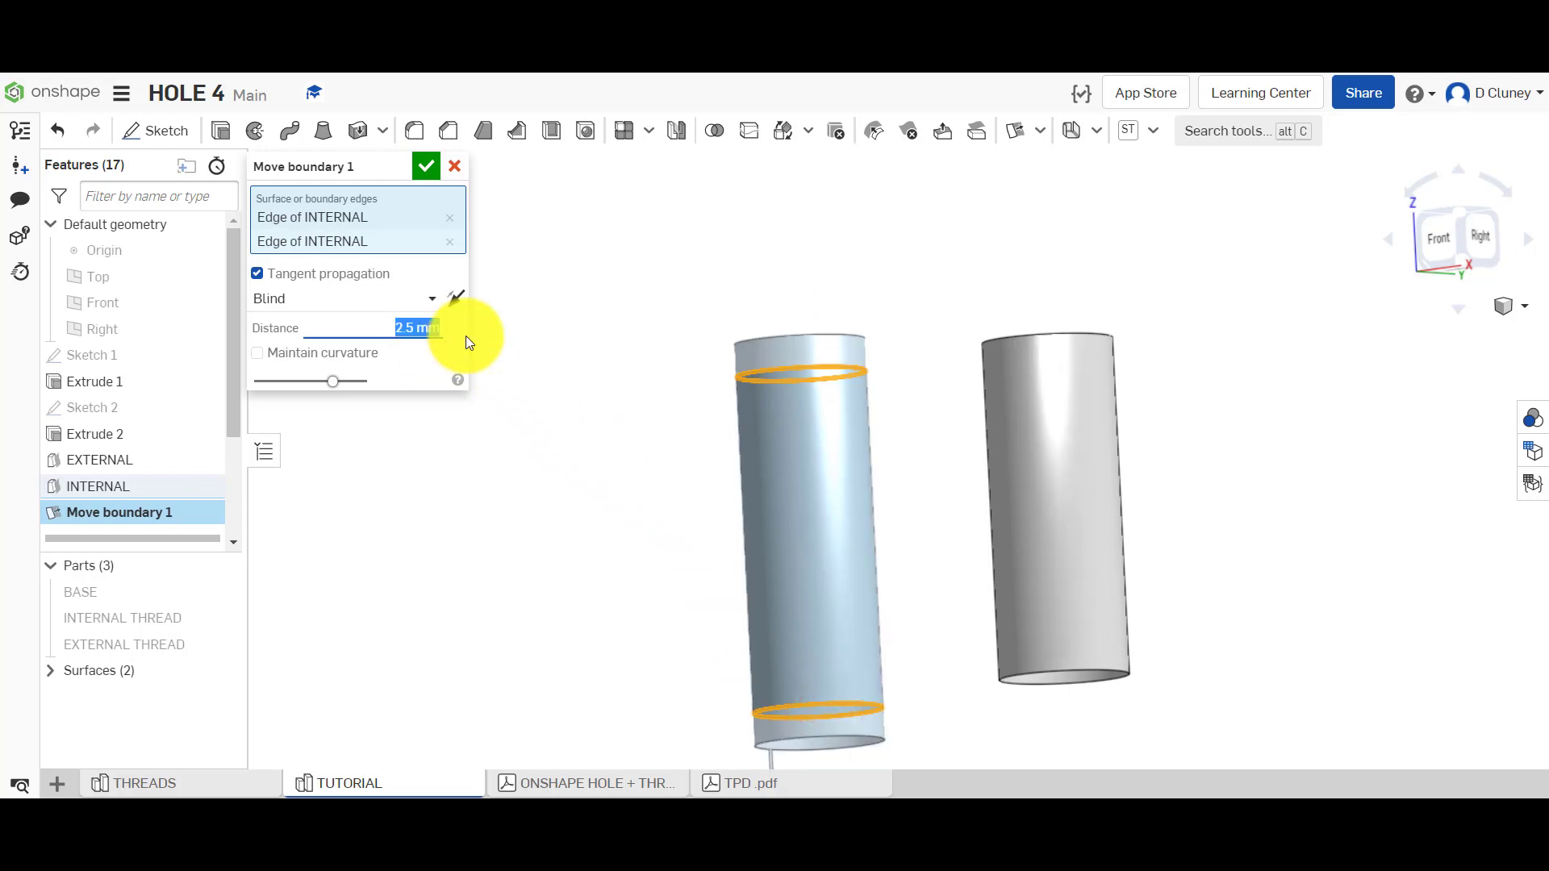
right_drag(639, 391, 661, 419)
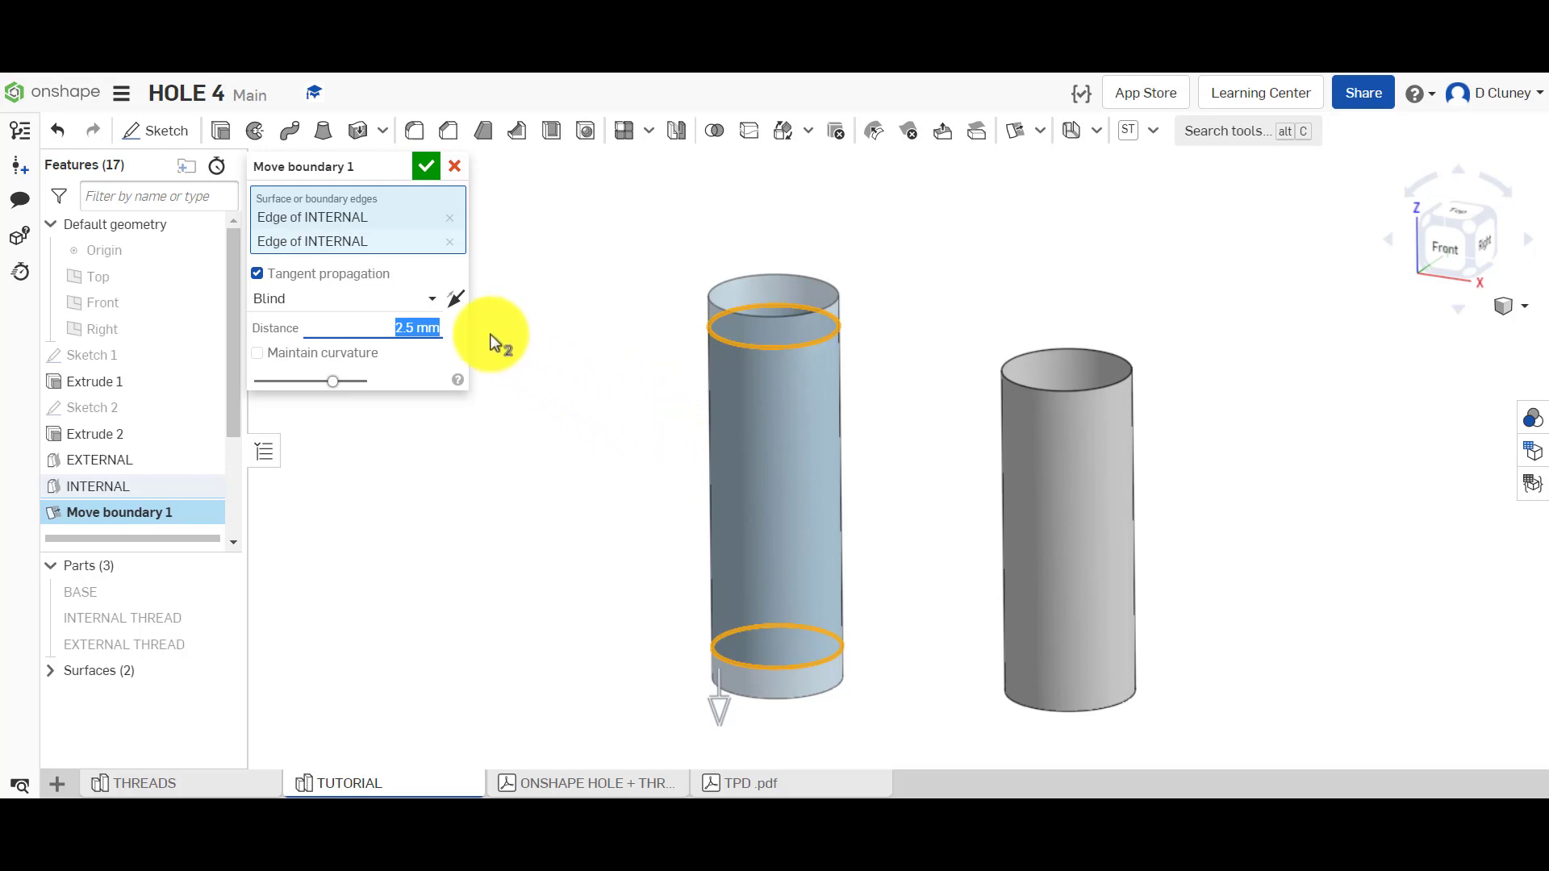
click(430, 173)
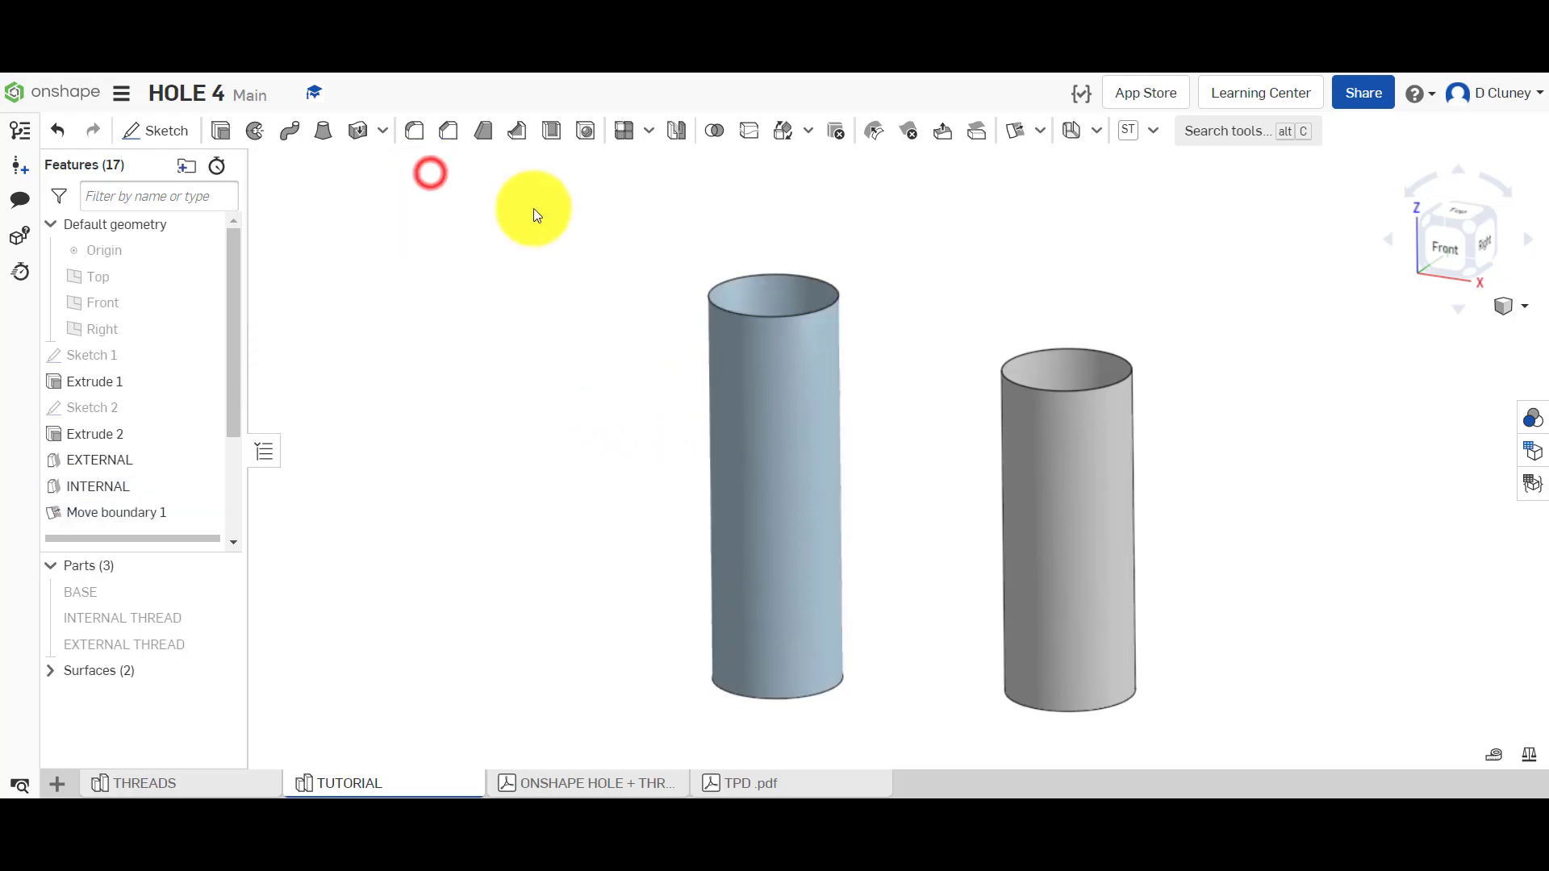
Extend both end edges of the EXTERNAL surface by 2.5 mm with a second blind Move boundary.
click(1018, 130)
click(1091, 387)
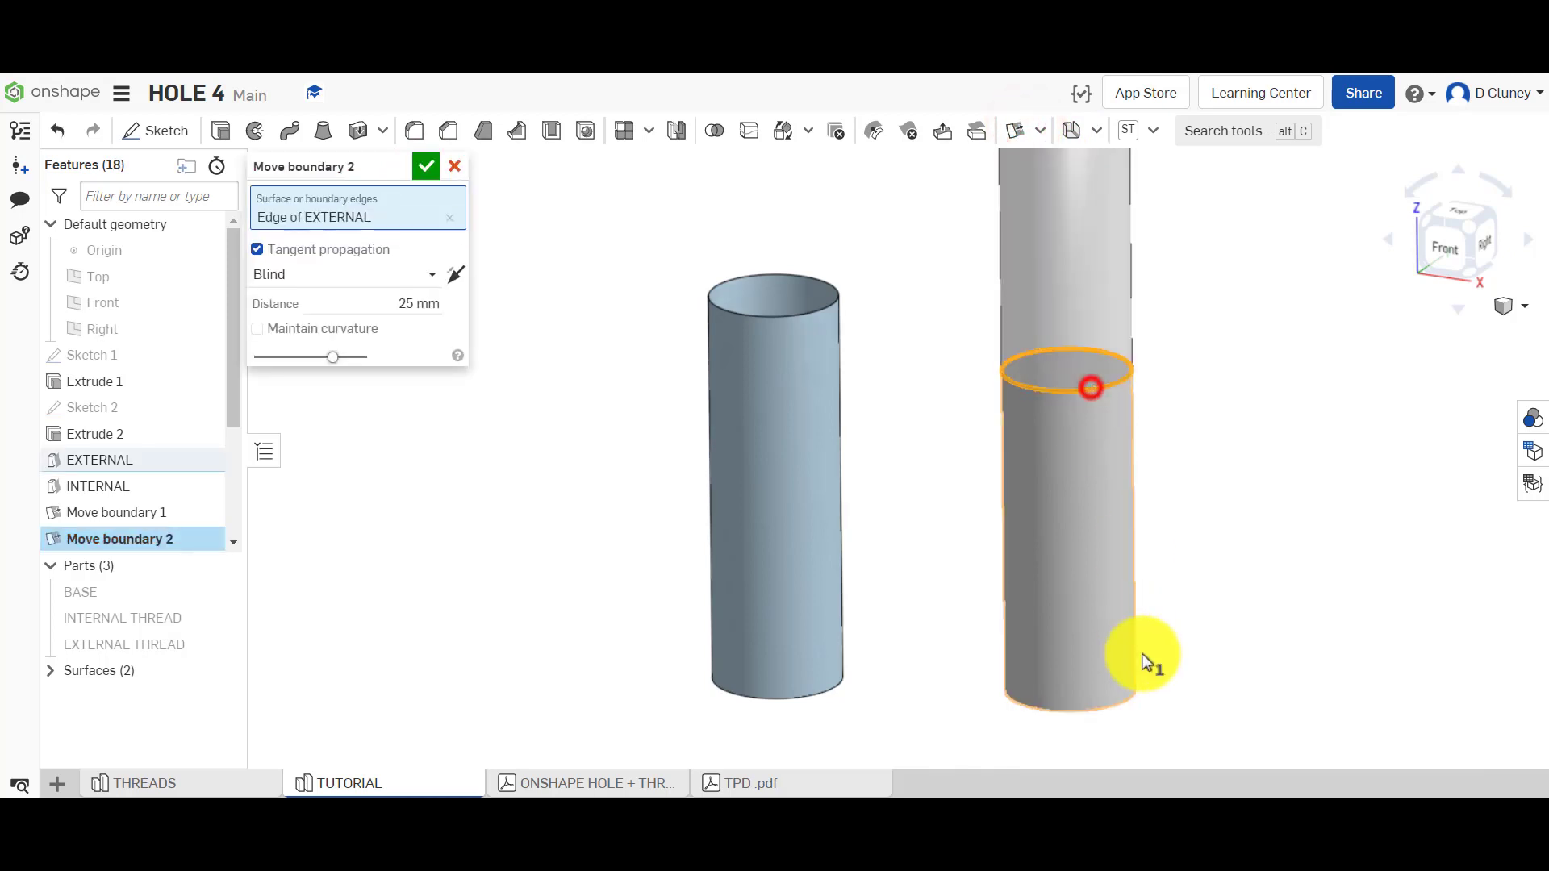
click(1126, 702)
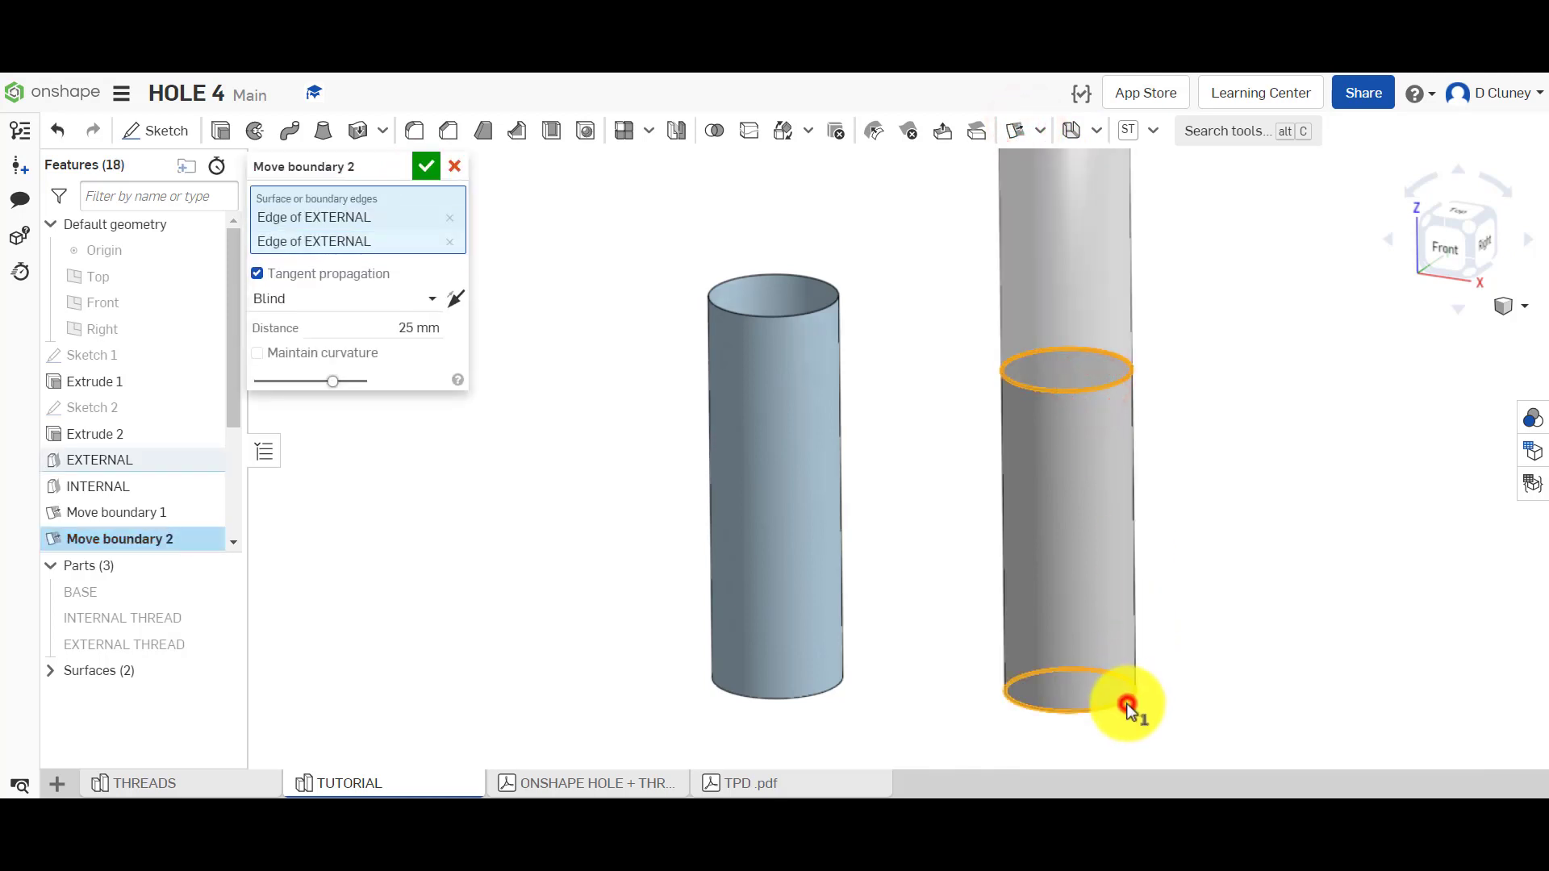
click(430, 325)
text(.)
key(Return)
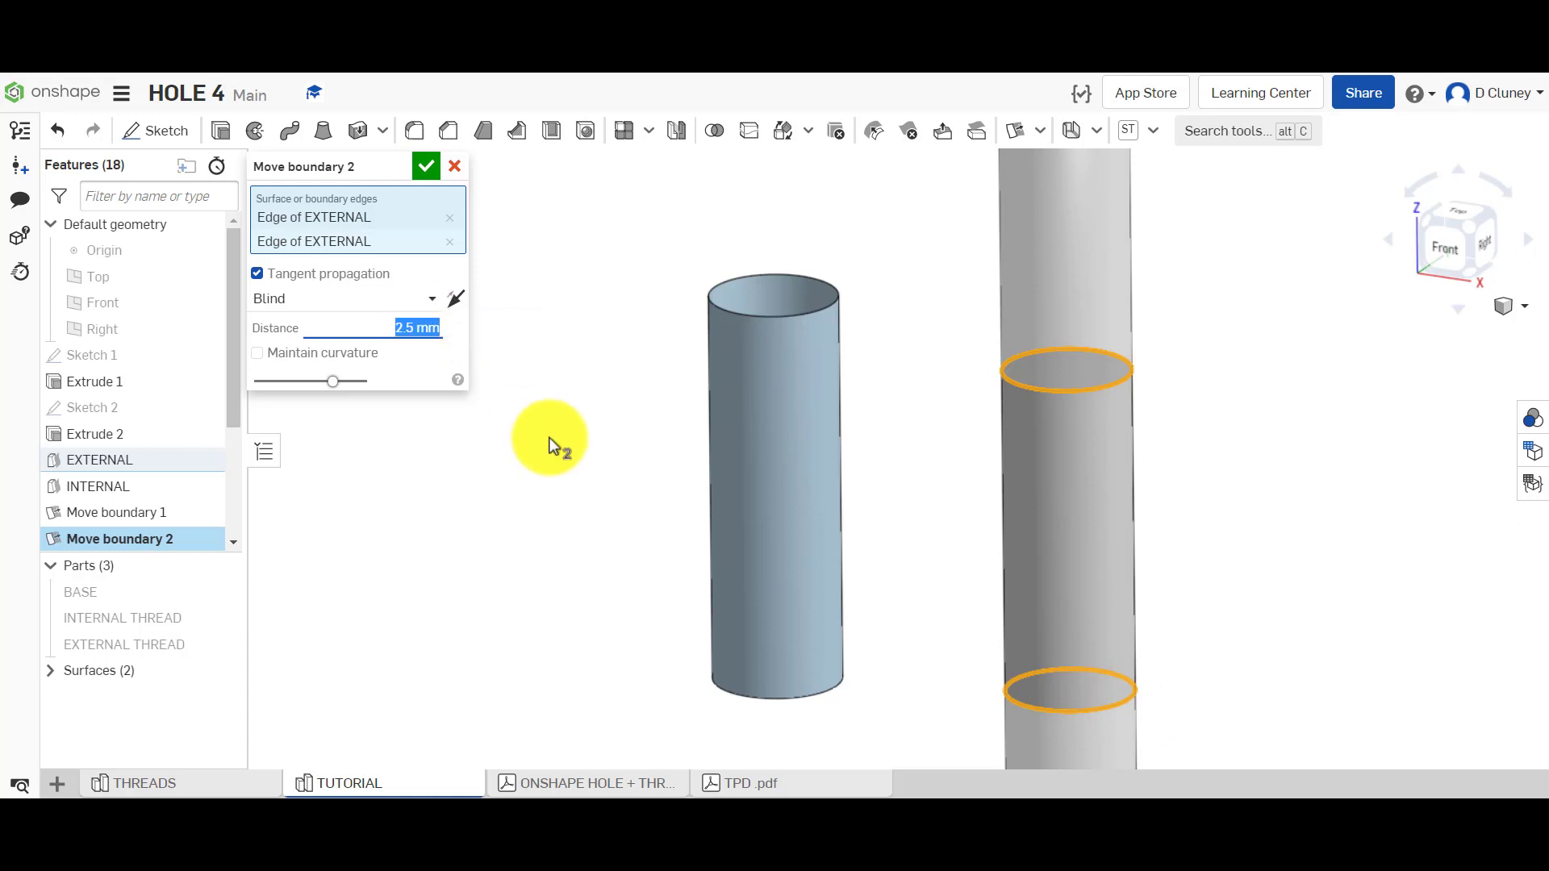
click(428, 166)
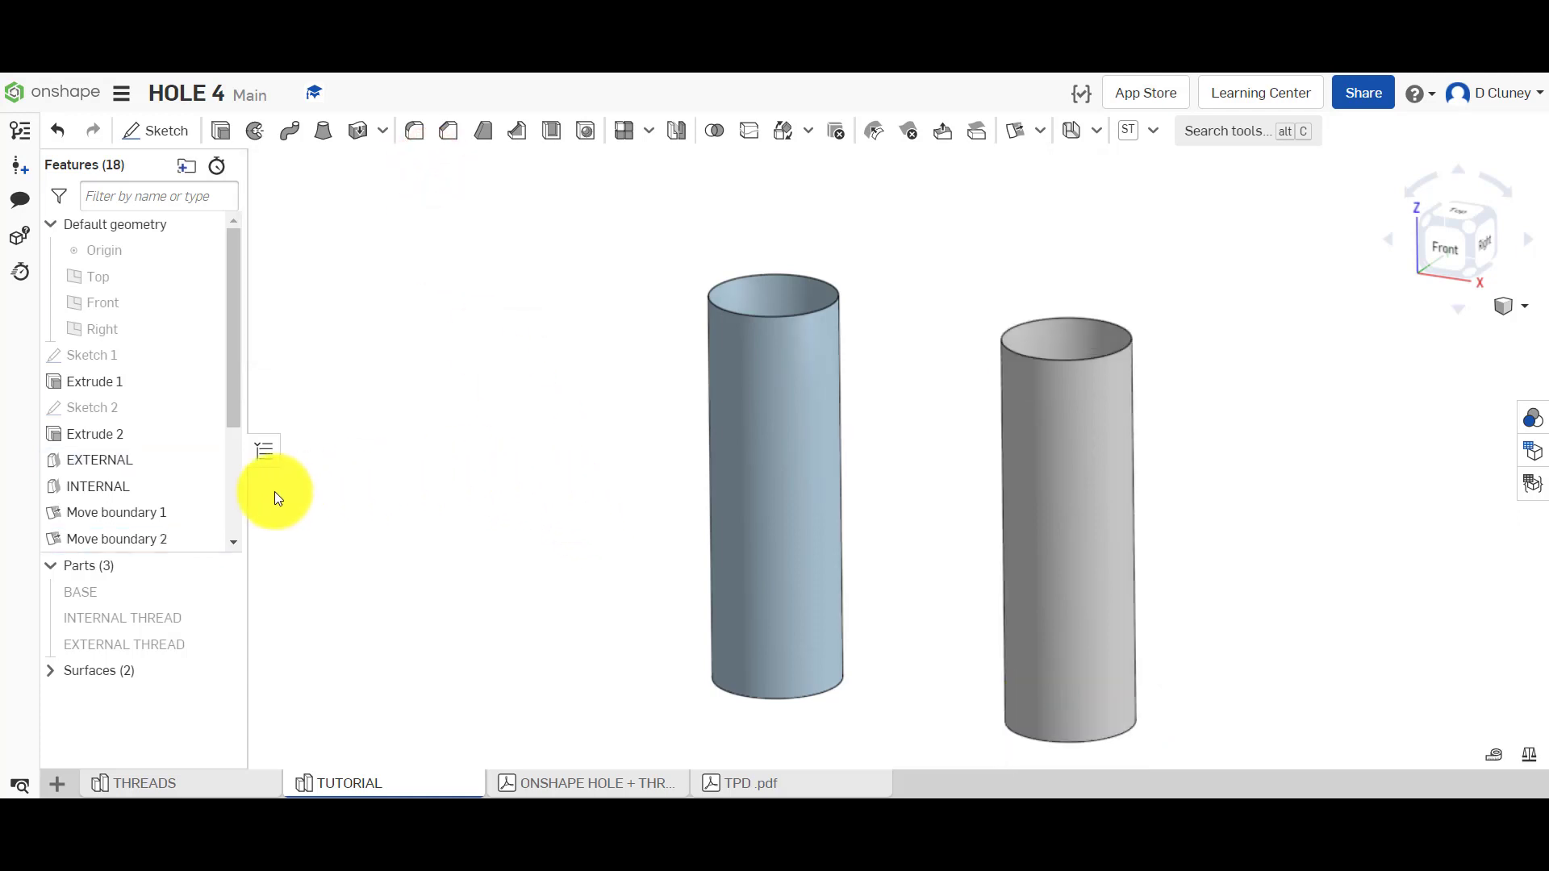
Roll the feature list forward to just after EXTERNAL PROFILE and examine that profile at the lower end of the external surface.
drag(231, 404, 234, 487)
drag(202, 418, 201, 456)
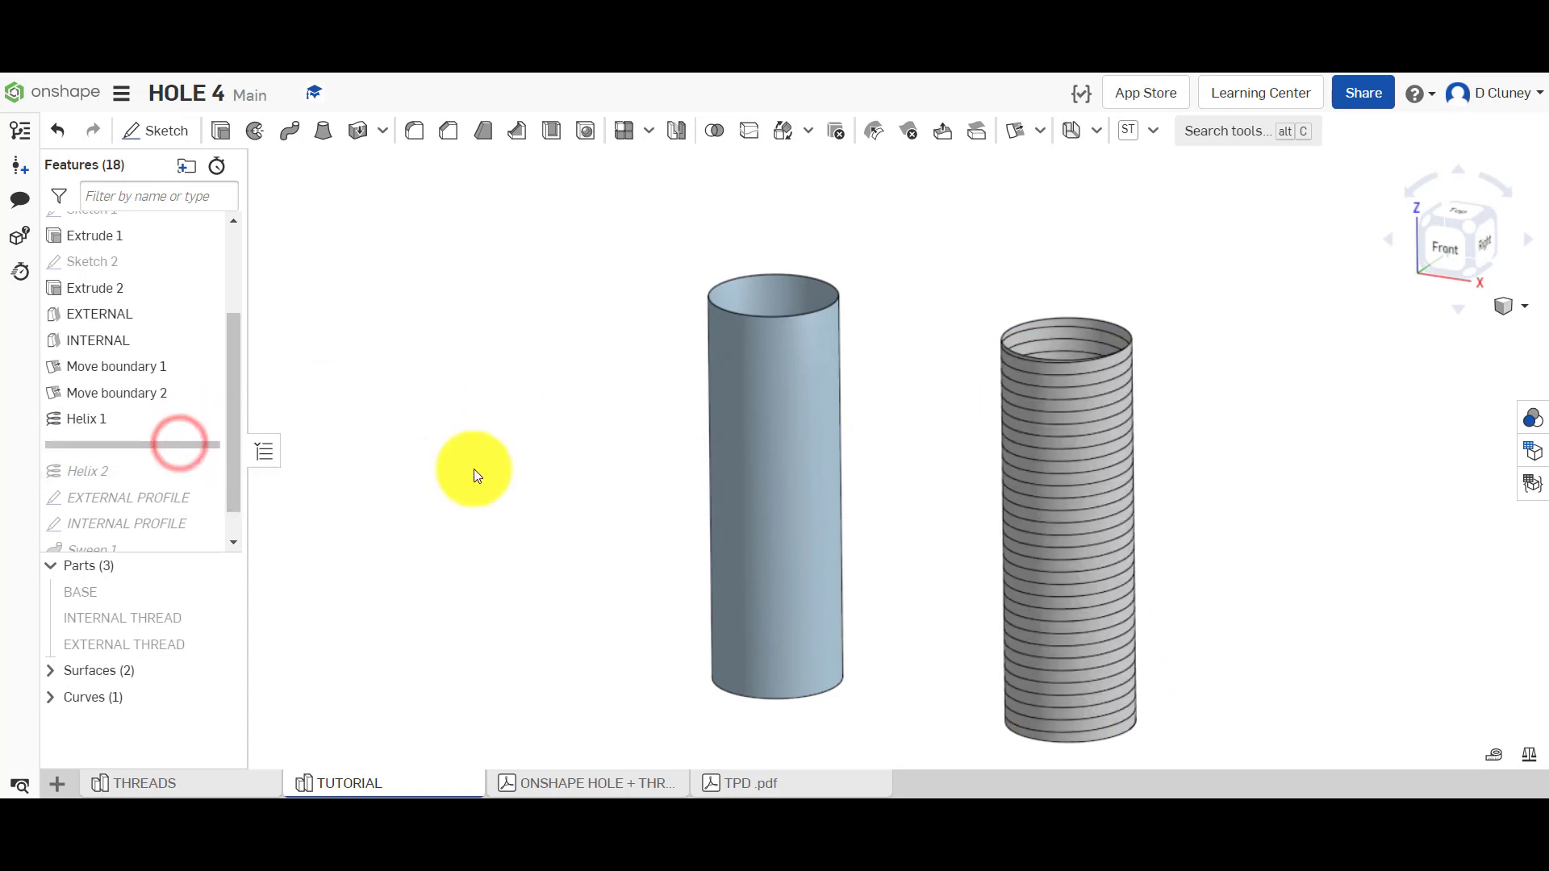
drag(181, 446, 200, 510)
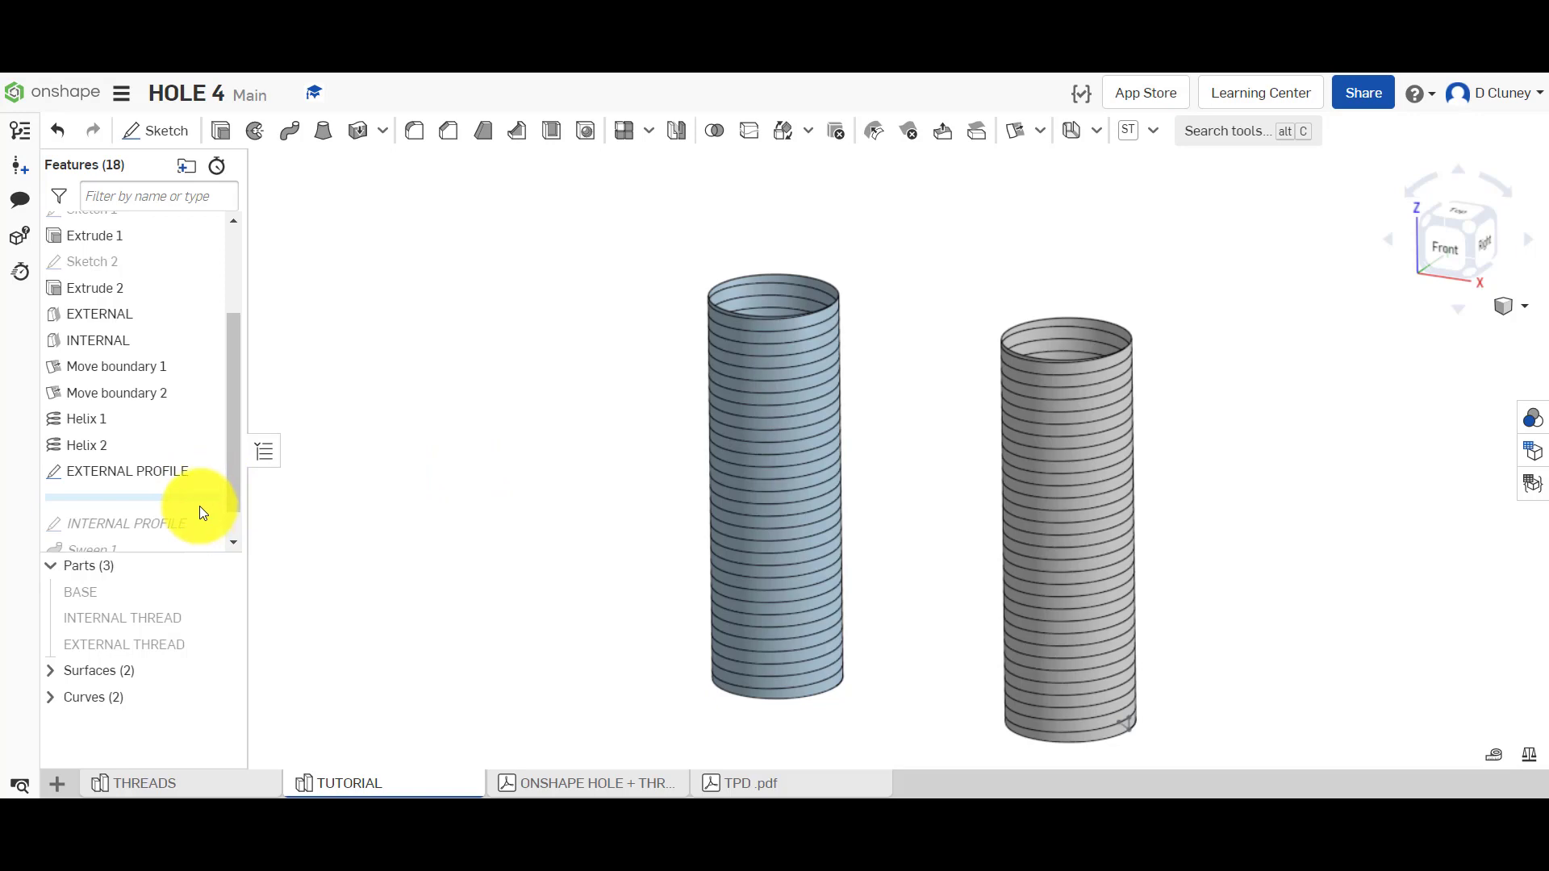
click(151, 472)
right_drag(1218, 730, 1222, 681)
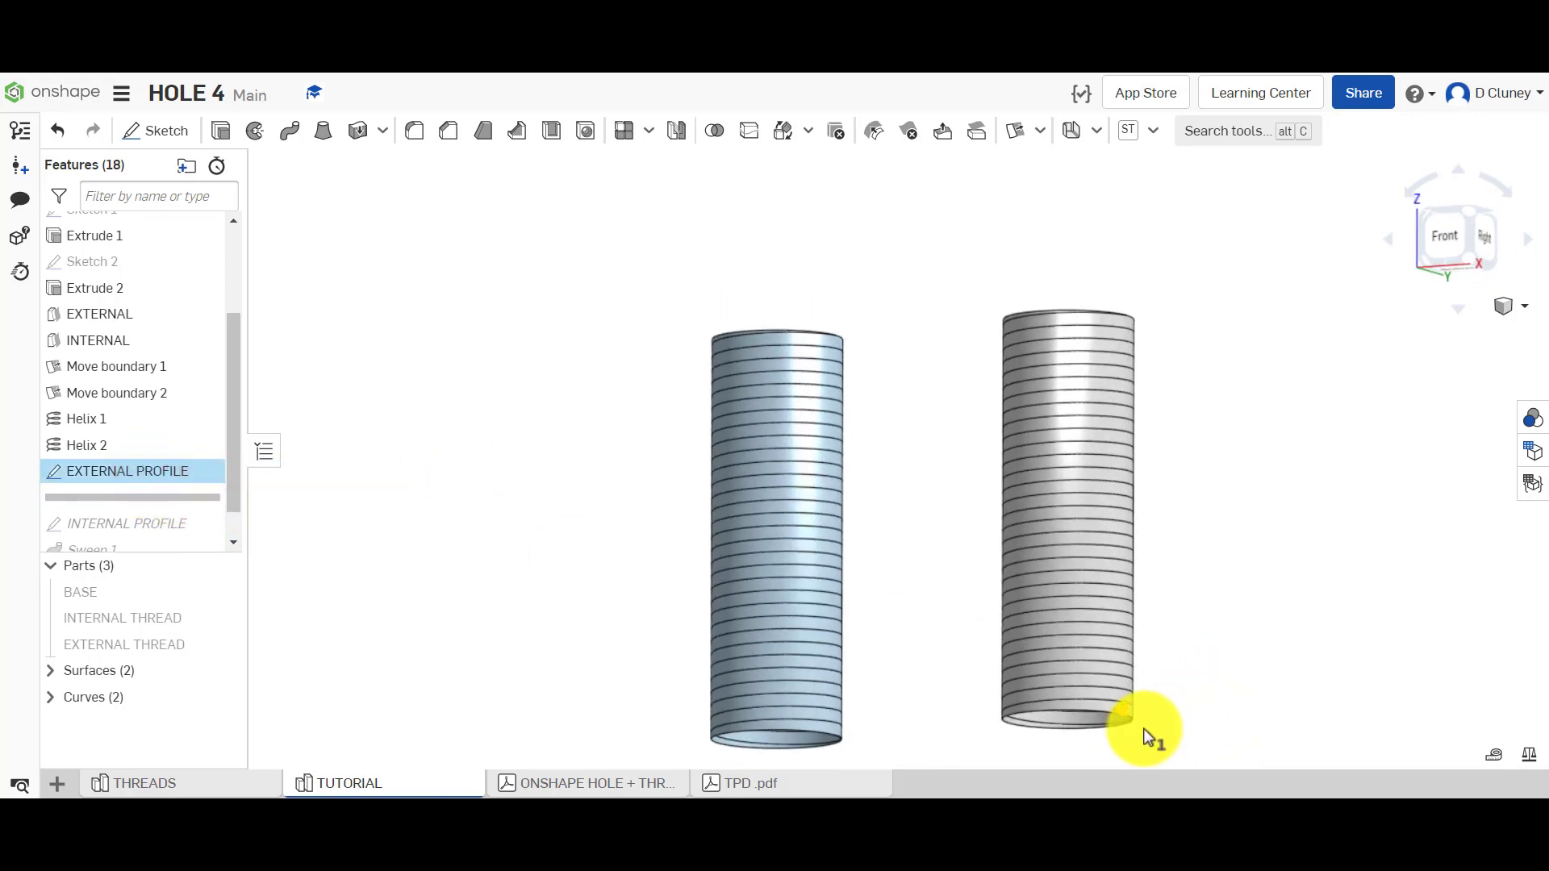
scroll(1141, 729, up, 2)
scroll(1131, 713, up, 3)
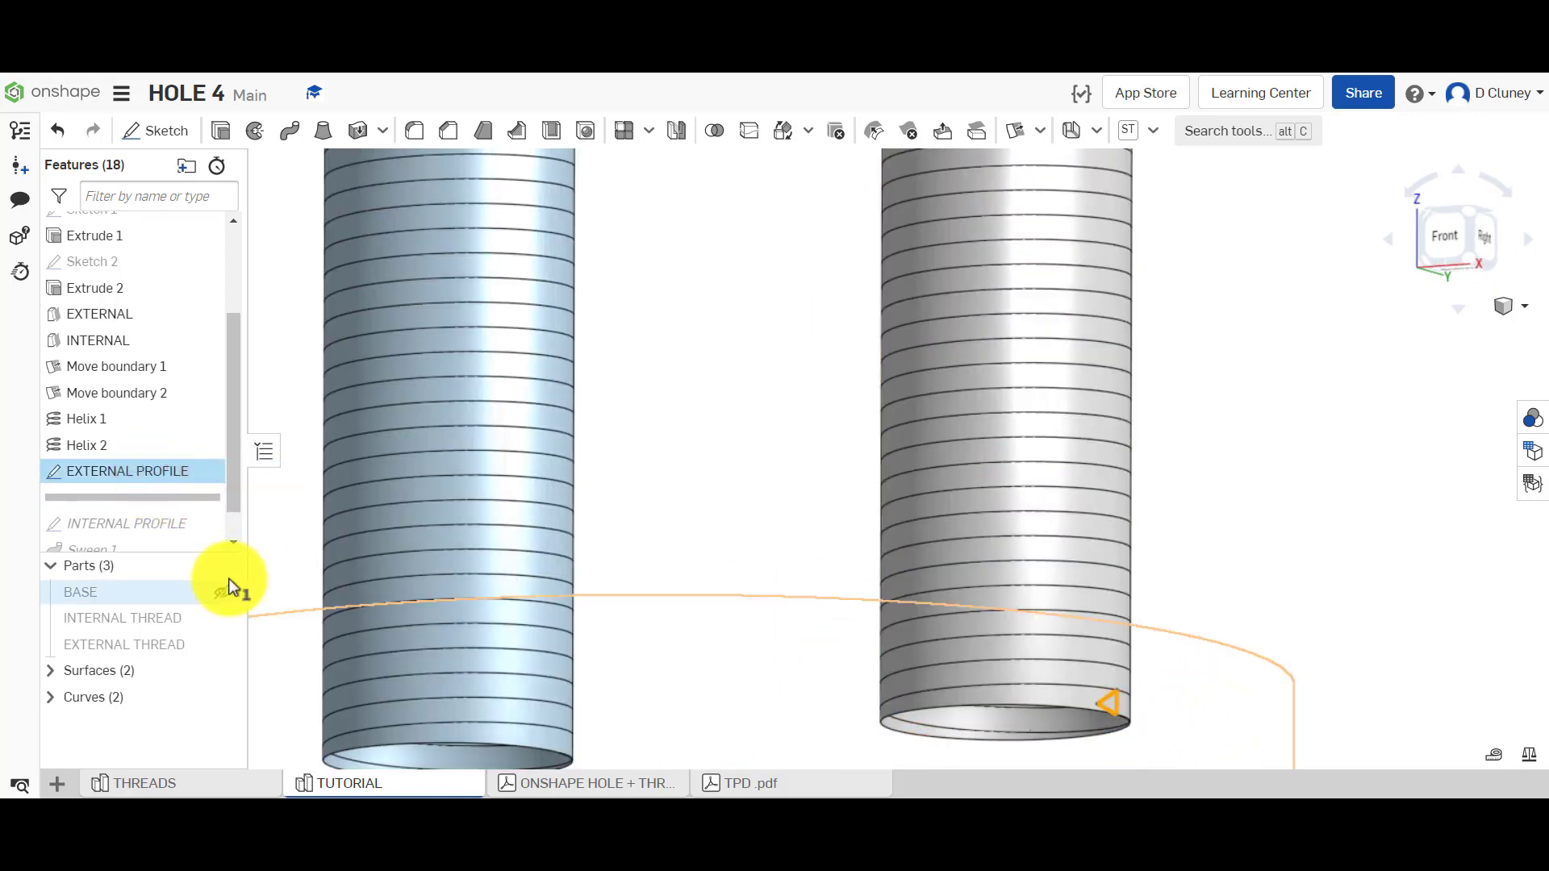
Roll the feature list forward past Sweep 2, hide all surfaces and curves, and show the INTERNAL THREAD and EXTERNAL THREAD parts.
drag(208, 508, 181, 540)
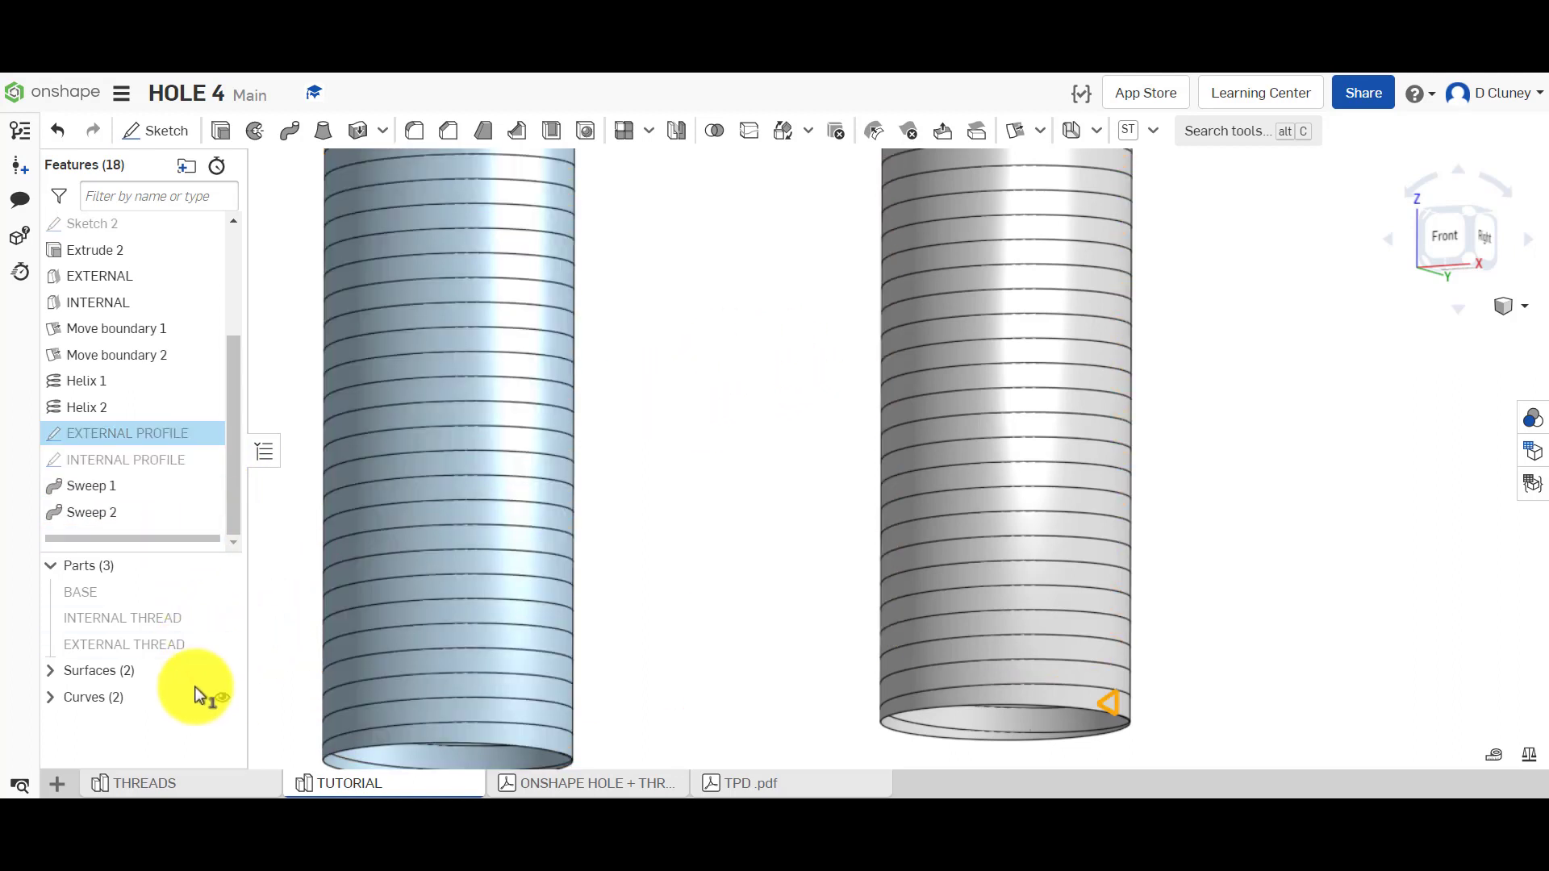
click(221, 696)
click(221, 672)
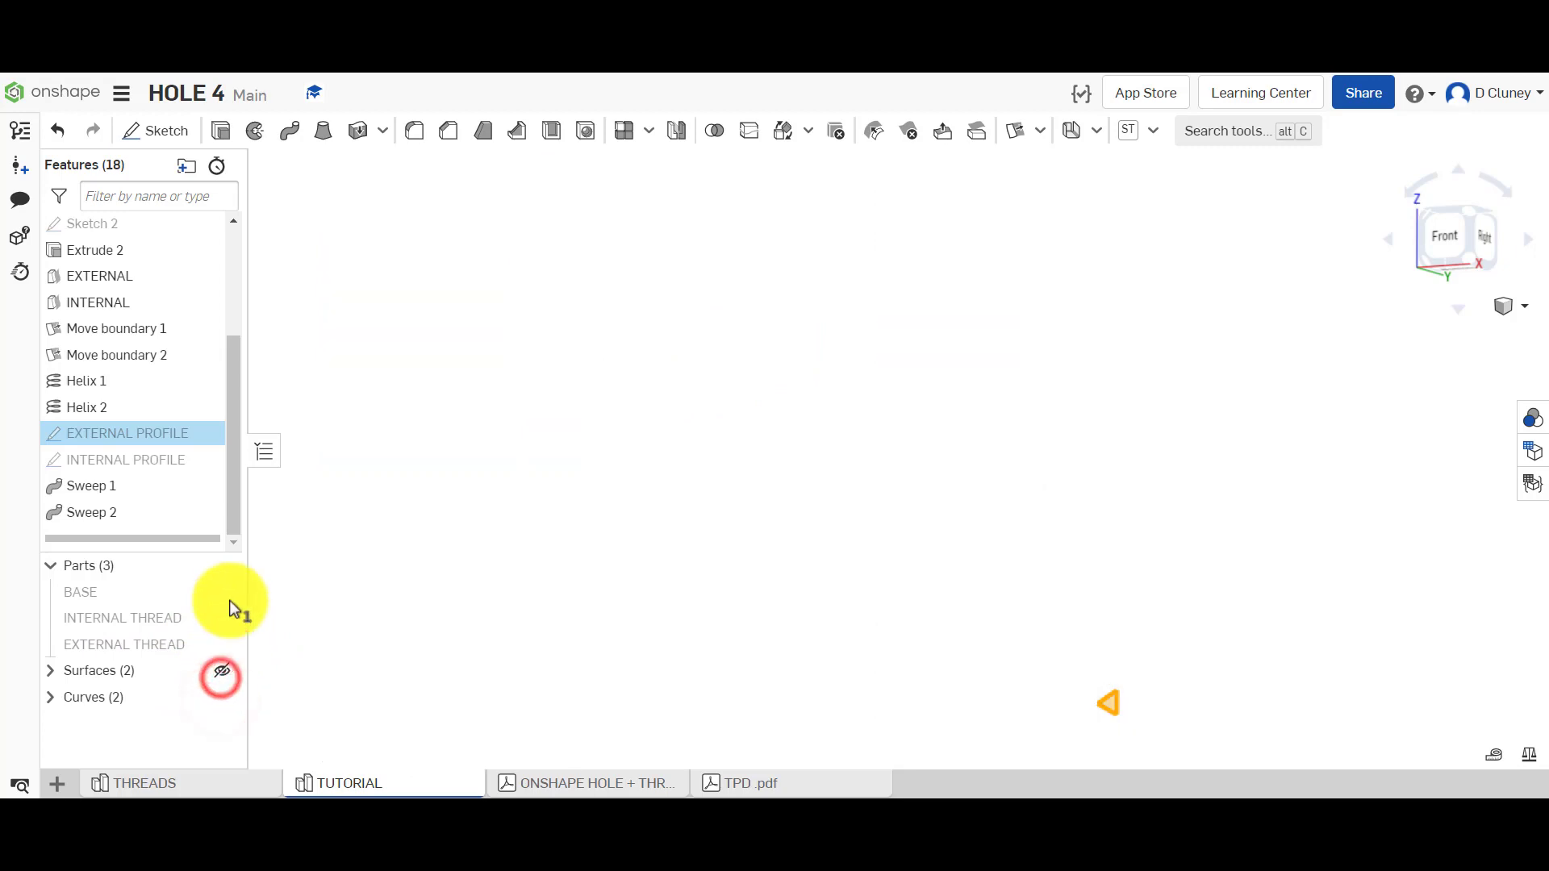
click(227, 618)
click(225, 645)
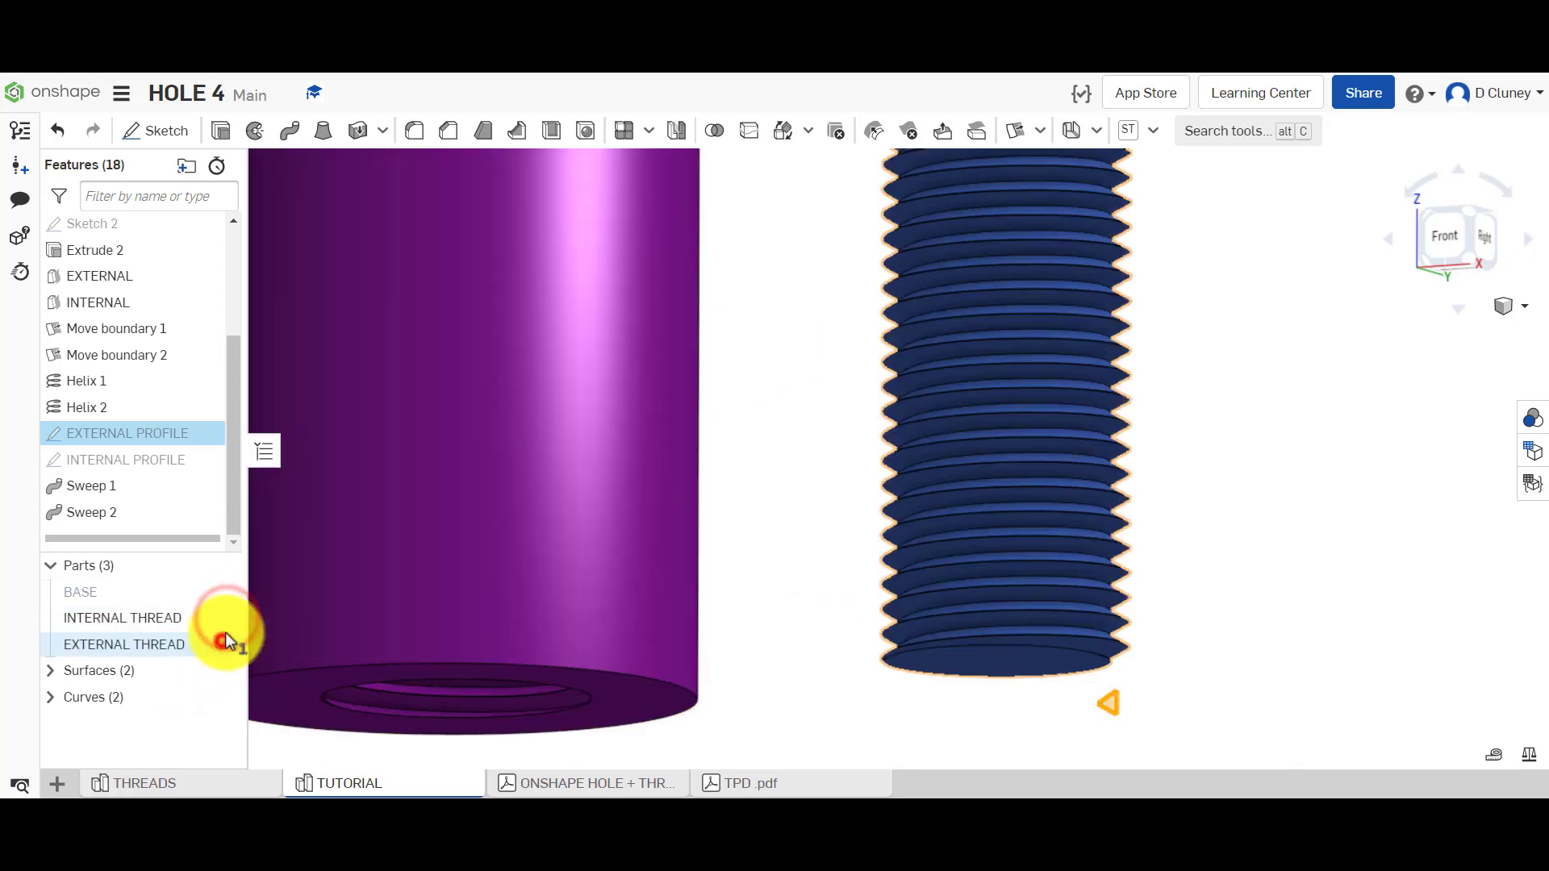
Examine the lower ends of both thread parts up close to check how the thread cuts run out.
scroll(826, 509, down, 3)
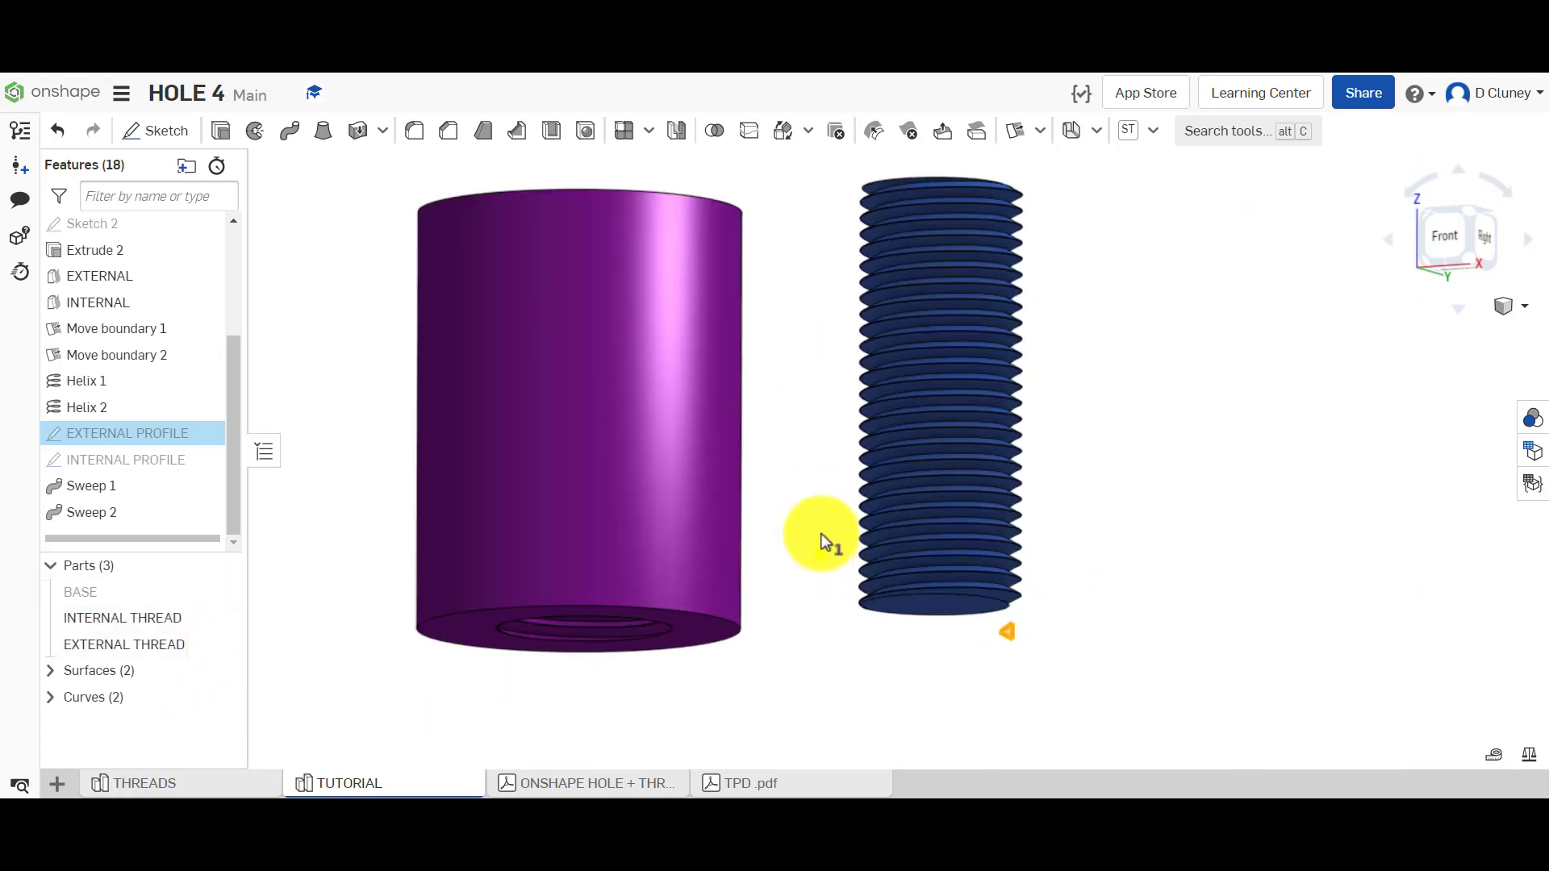
right_drag(830, 543, 626, 681)
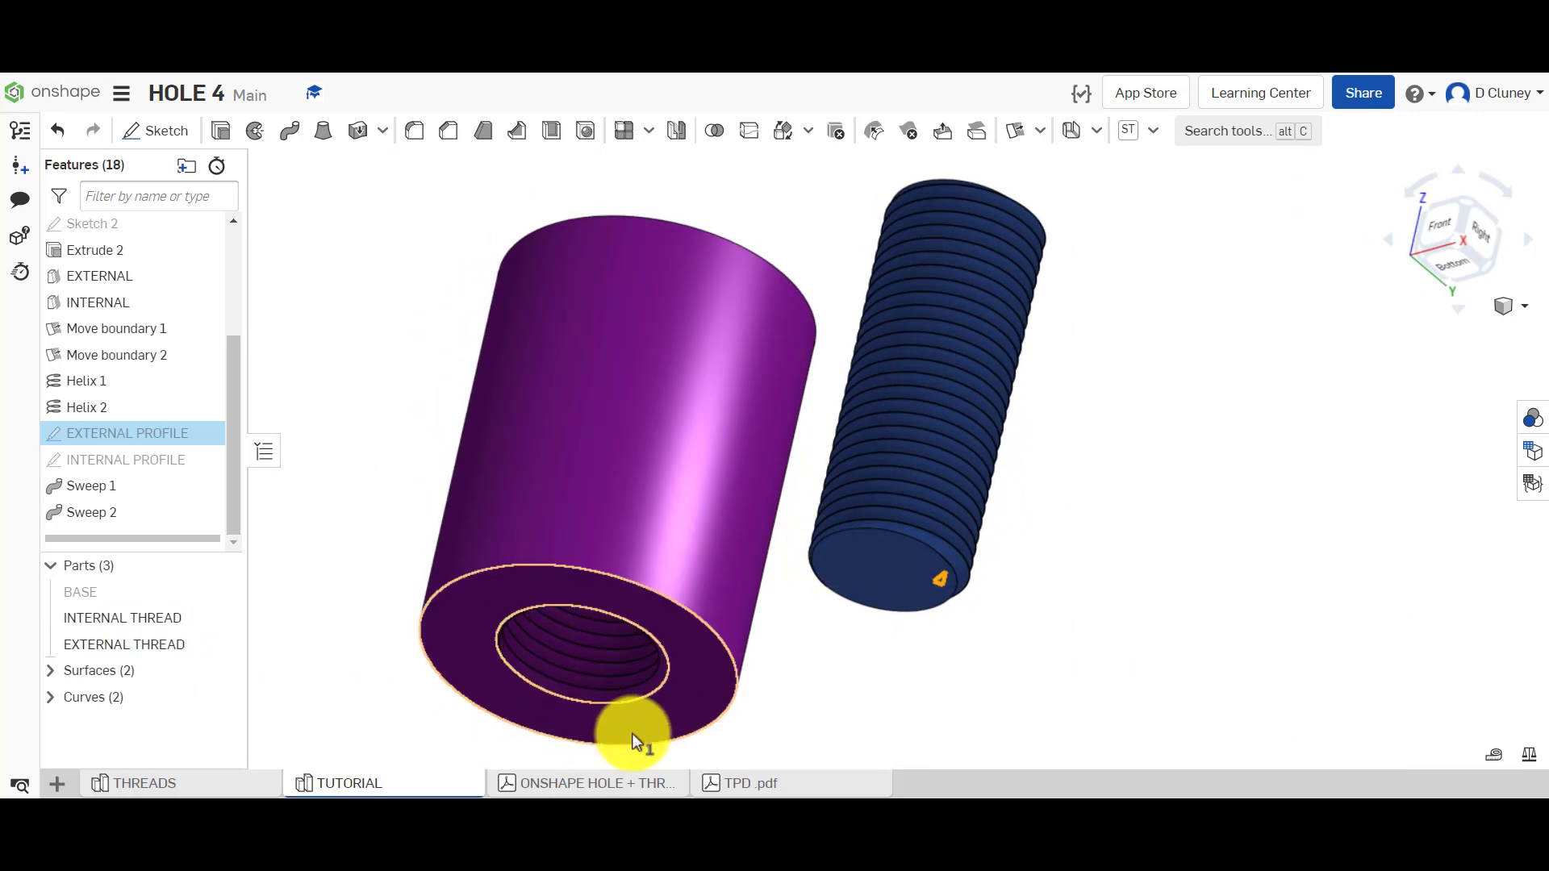
mouse_move(1093, 579)
right_down()
mouse_move(955, 517)
mouse_move(1066, 532)
mouse_move(1102, 614)
mouse_move(983, 591)
mouse_move(1002, 564)
mouse_move(999, 608)
mouse_move(994, 581)
mouse_move(965, 584)
mouse_move(1078, 554)
right_up()
scroll(980, 587, up, 6)
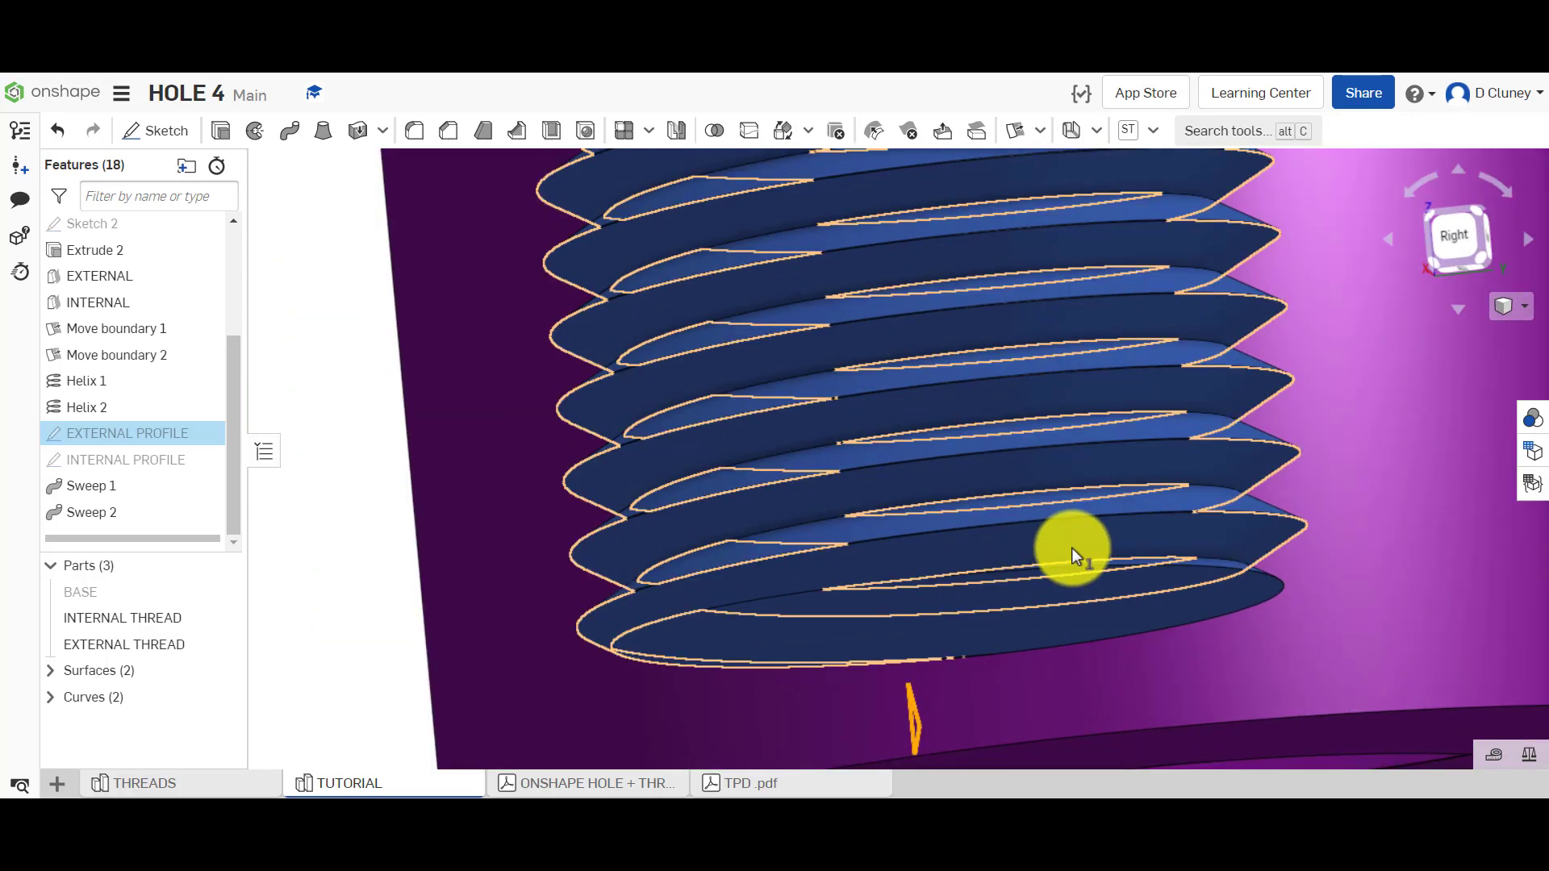
scroll(873, 594, down, 2)
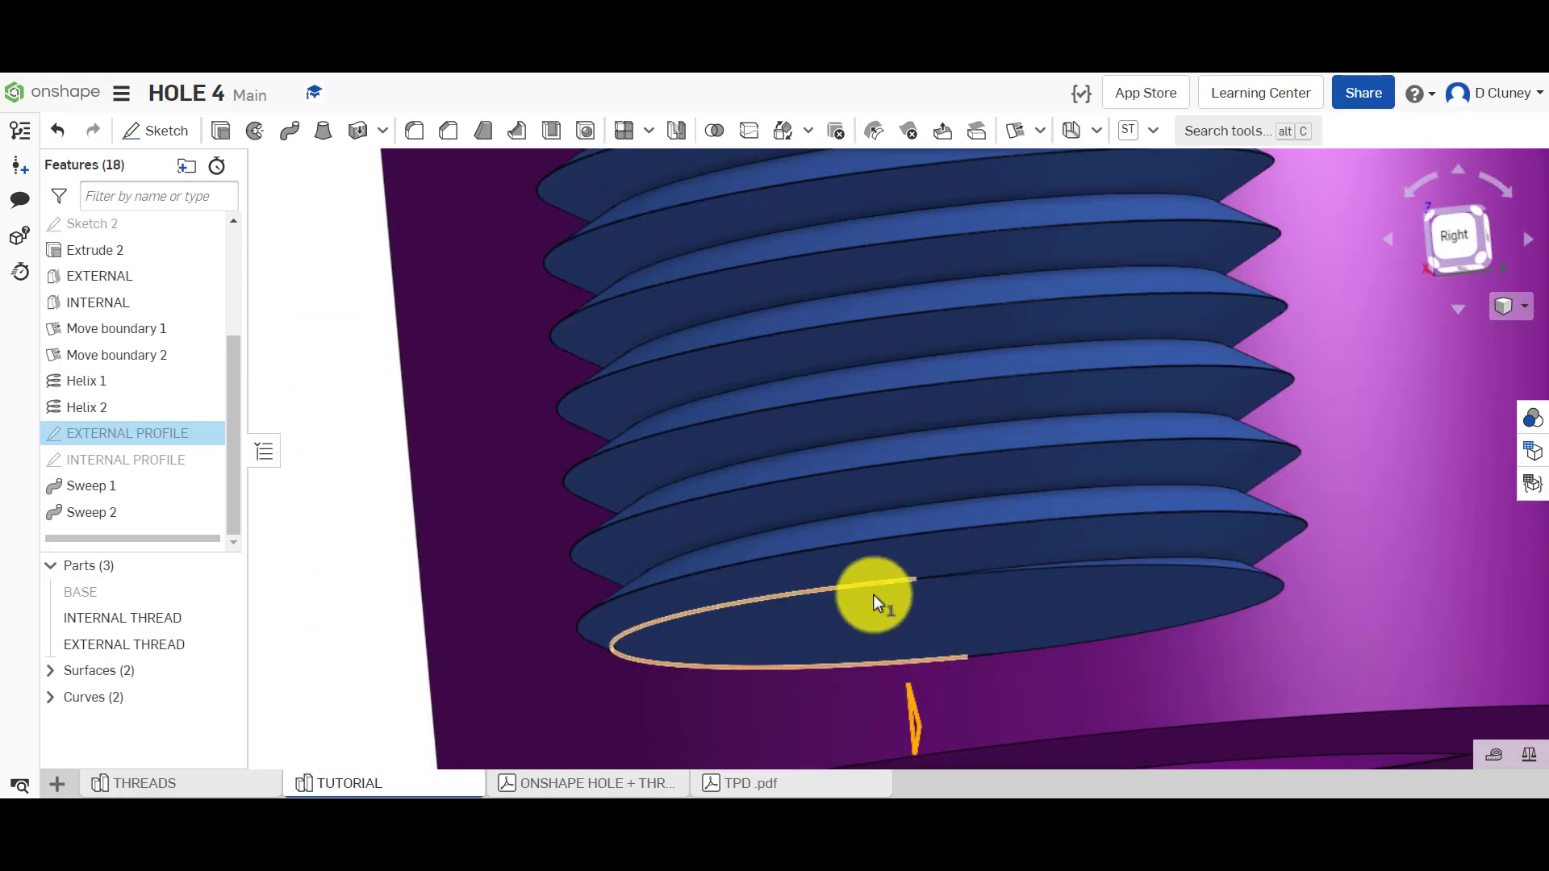
scroll(873, 594, up, 2)
scroll(873, 594, down, 4)
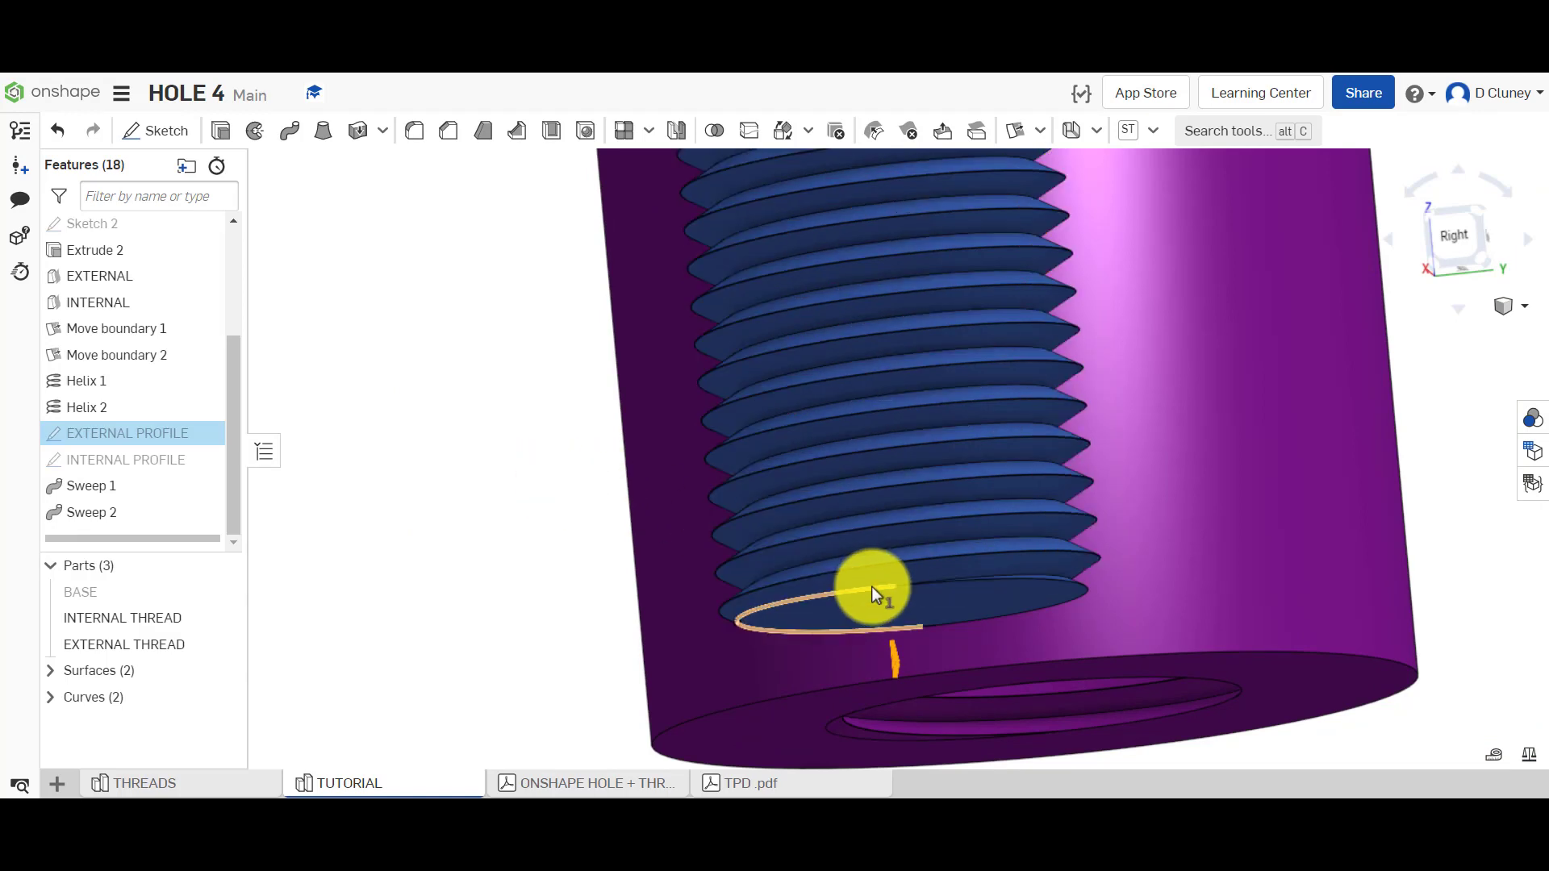
scroll(546, 563, down, 1)
scroll(536, 547, up, 2)
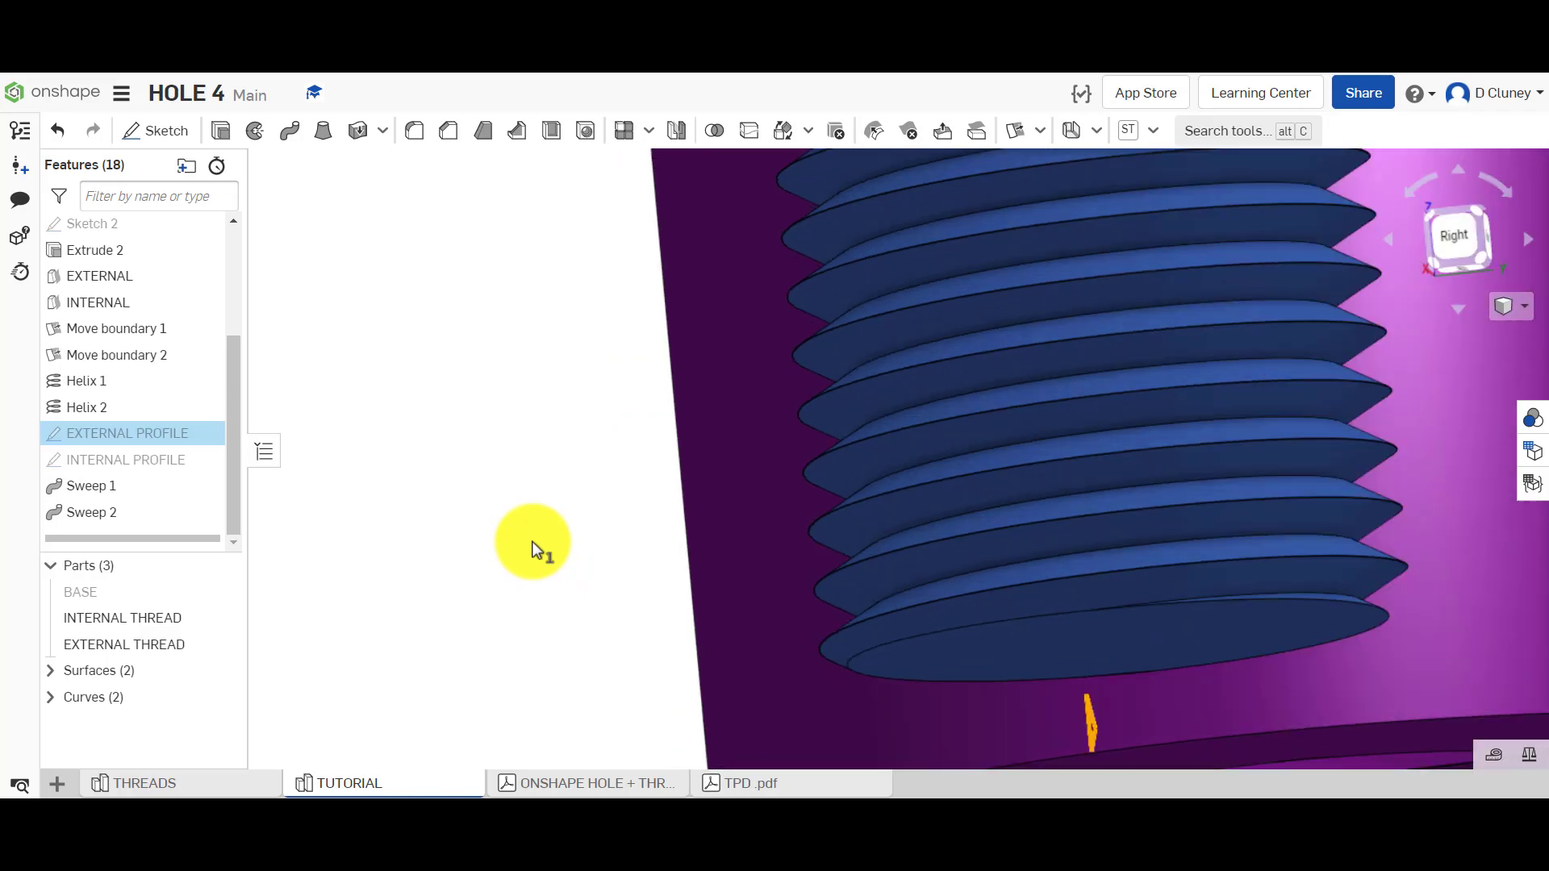
scroll(535, 546, down, 4)
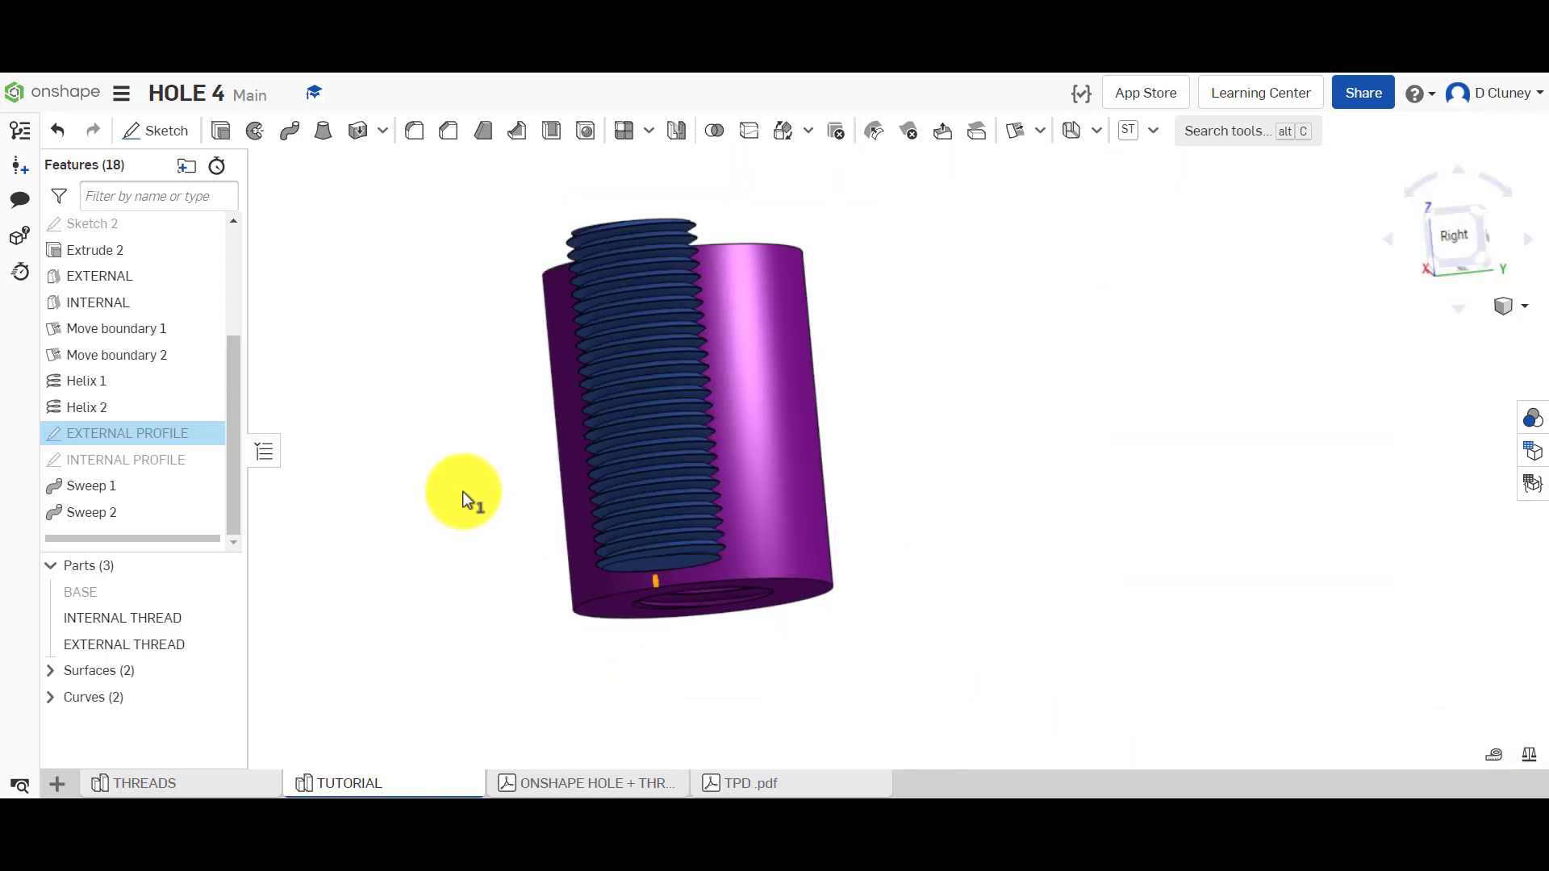
Show the BASE part and merge BASE, INTERNAL THREAD and EXTERNAL THREAD into one part with a Boolean union.
click(215, 597)
click(1420, 226)
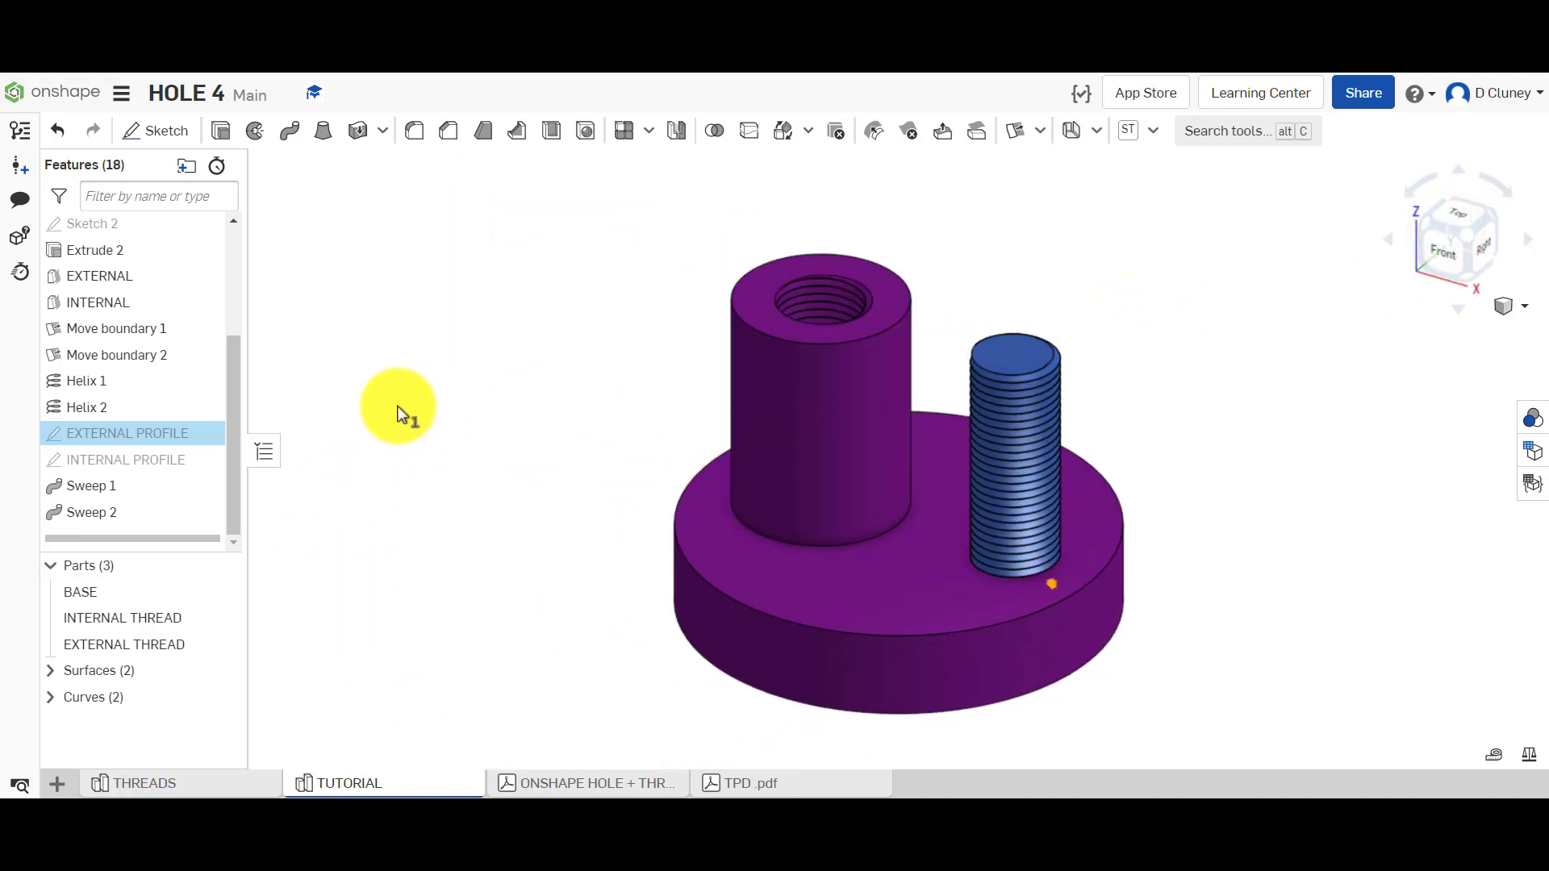
click(715, 133)
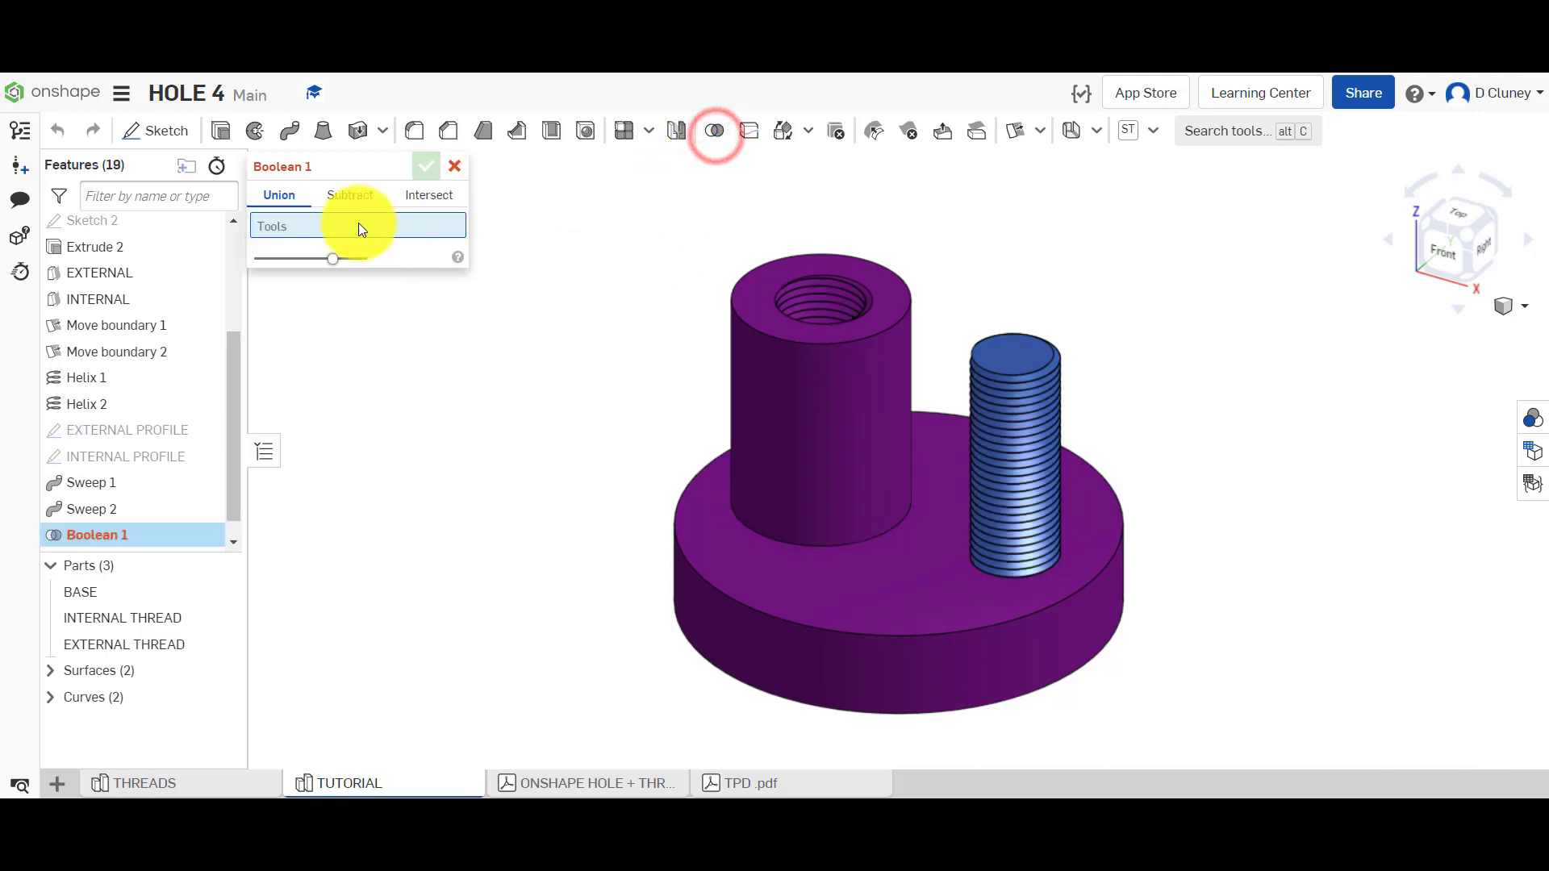
click(134, 594)
click(142, 618)
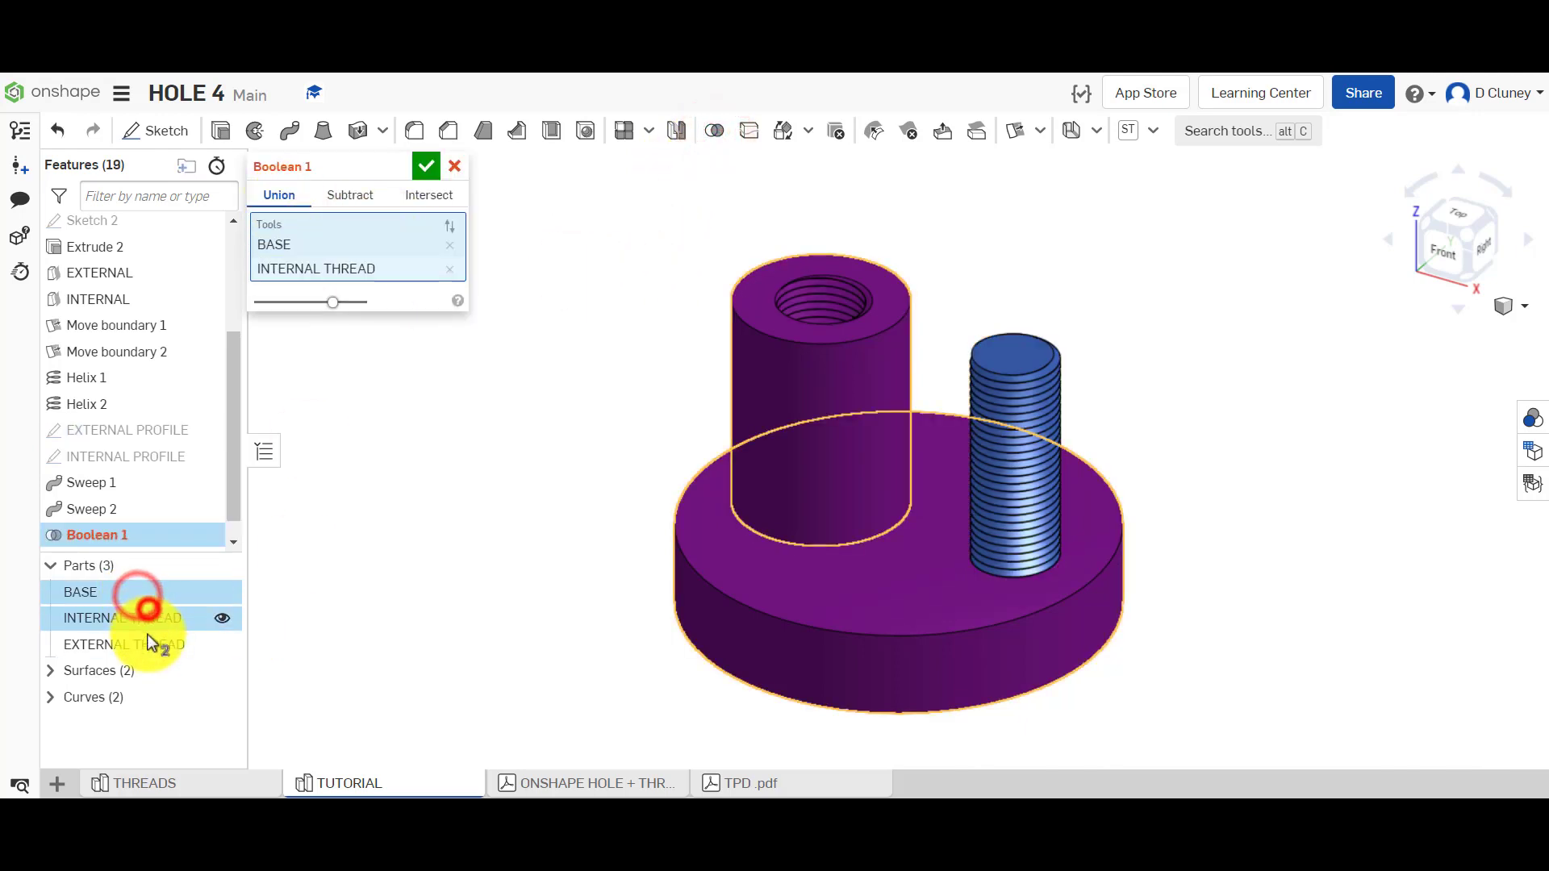
click(146, 643)
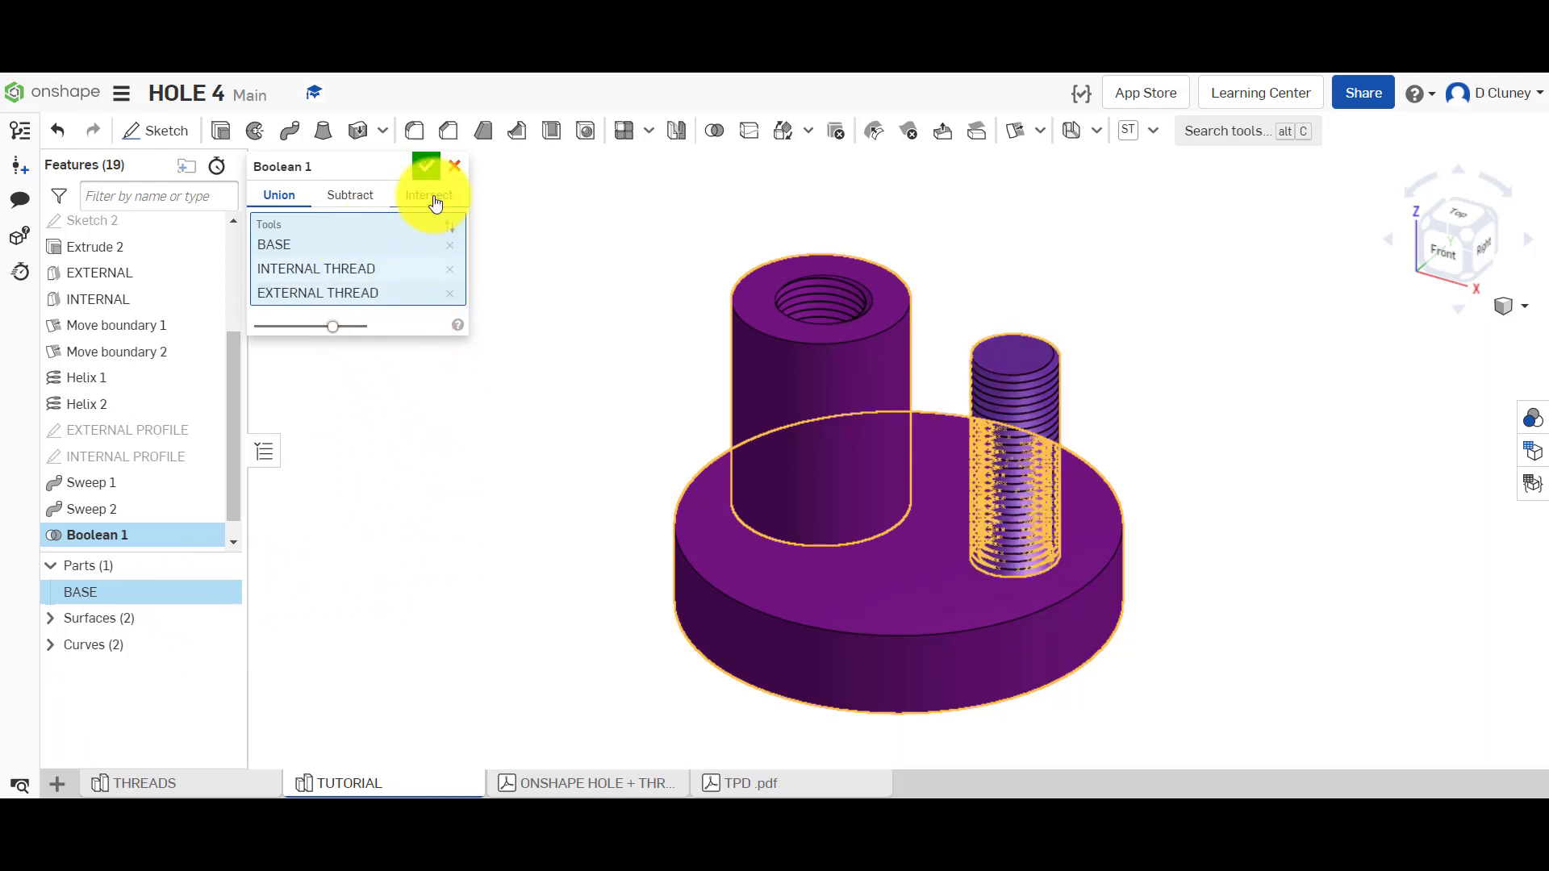
click(427, 167)
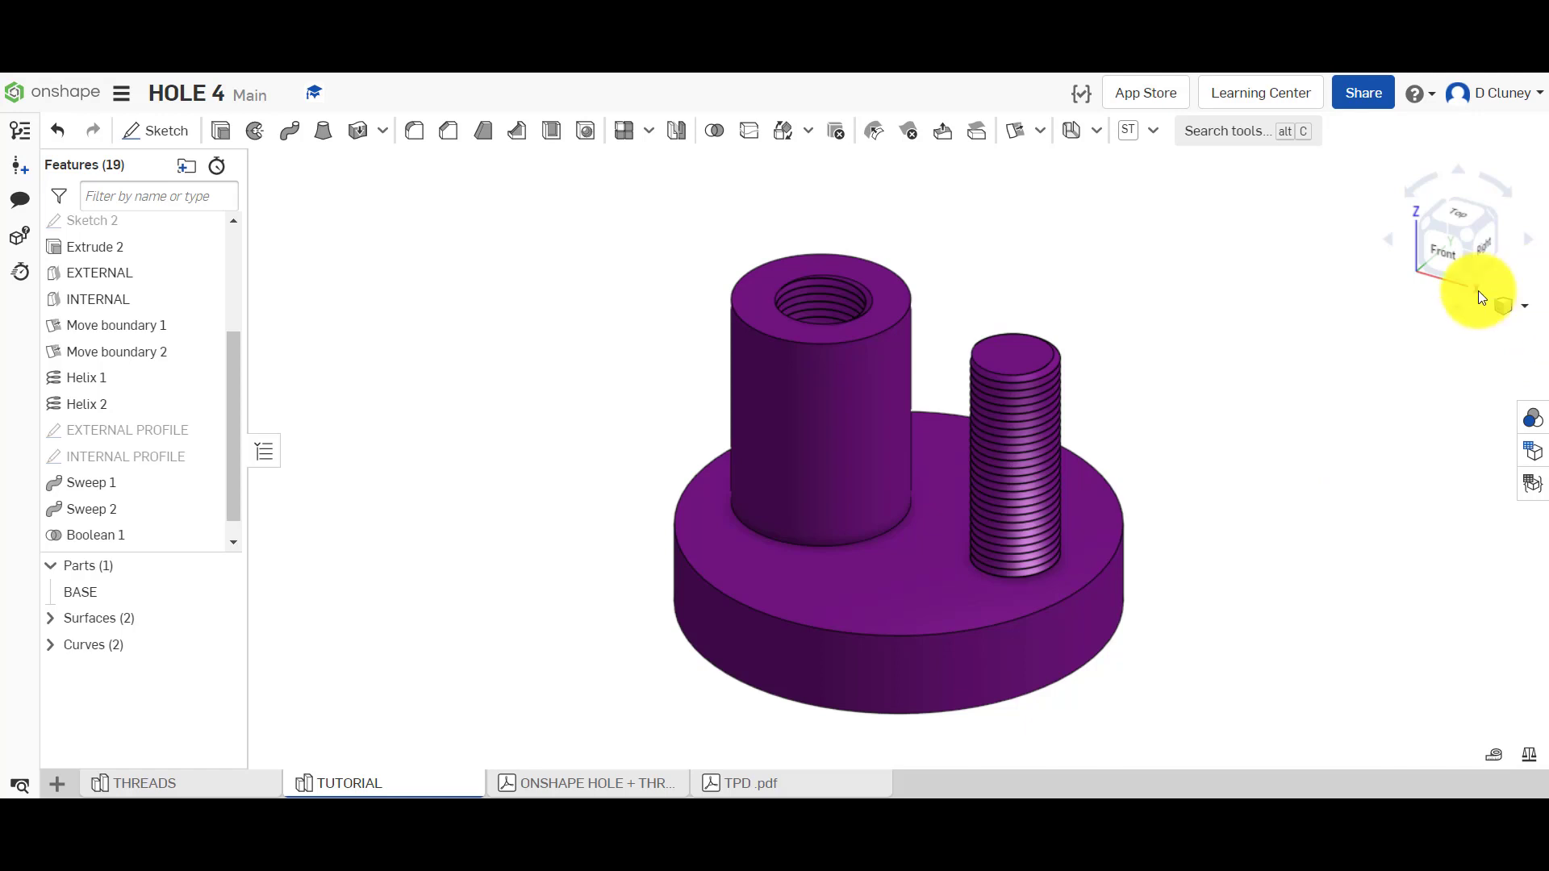
From the front view, review the path type options and pitch of Helix 1, close it without changes, and return to the isometric view.
click(1438, 256)
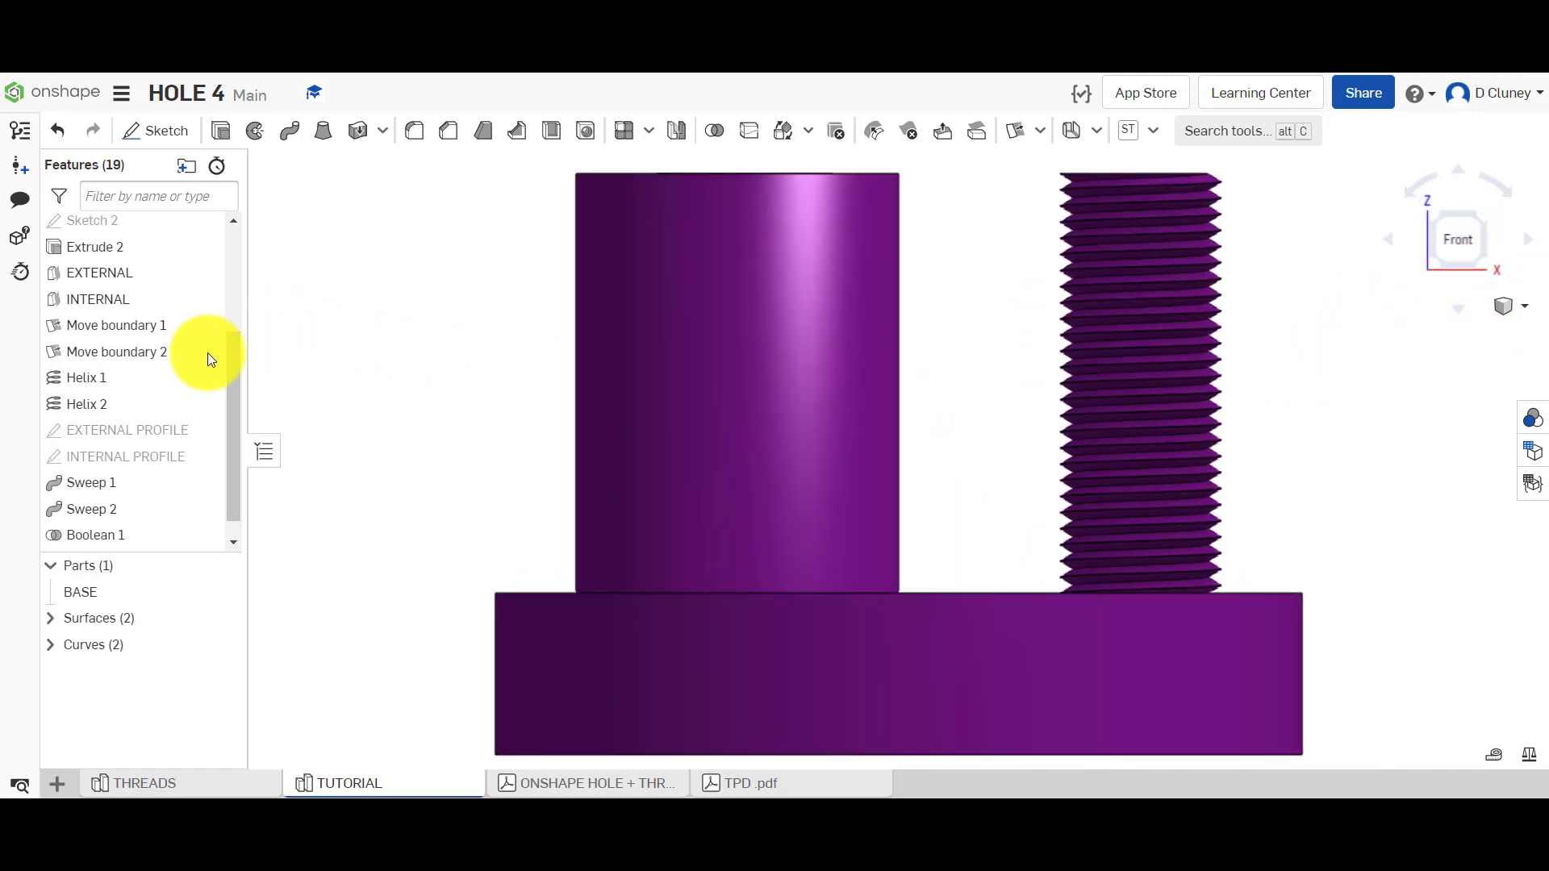
right_click(142, 382)
click(180, 411)
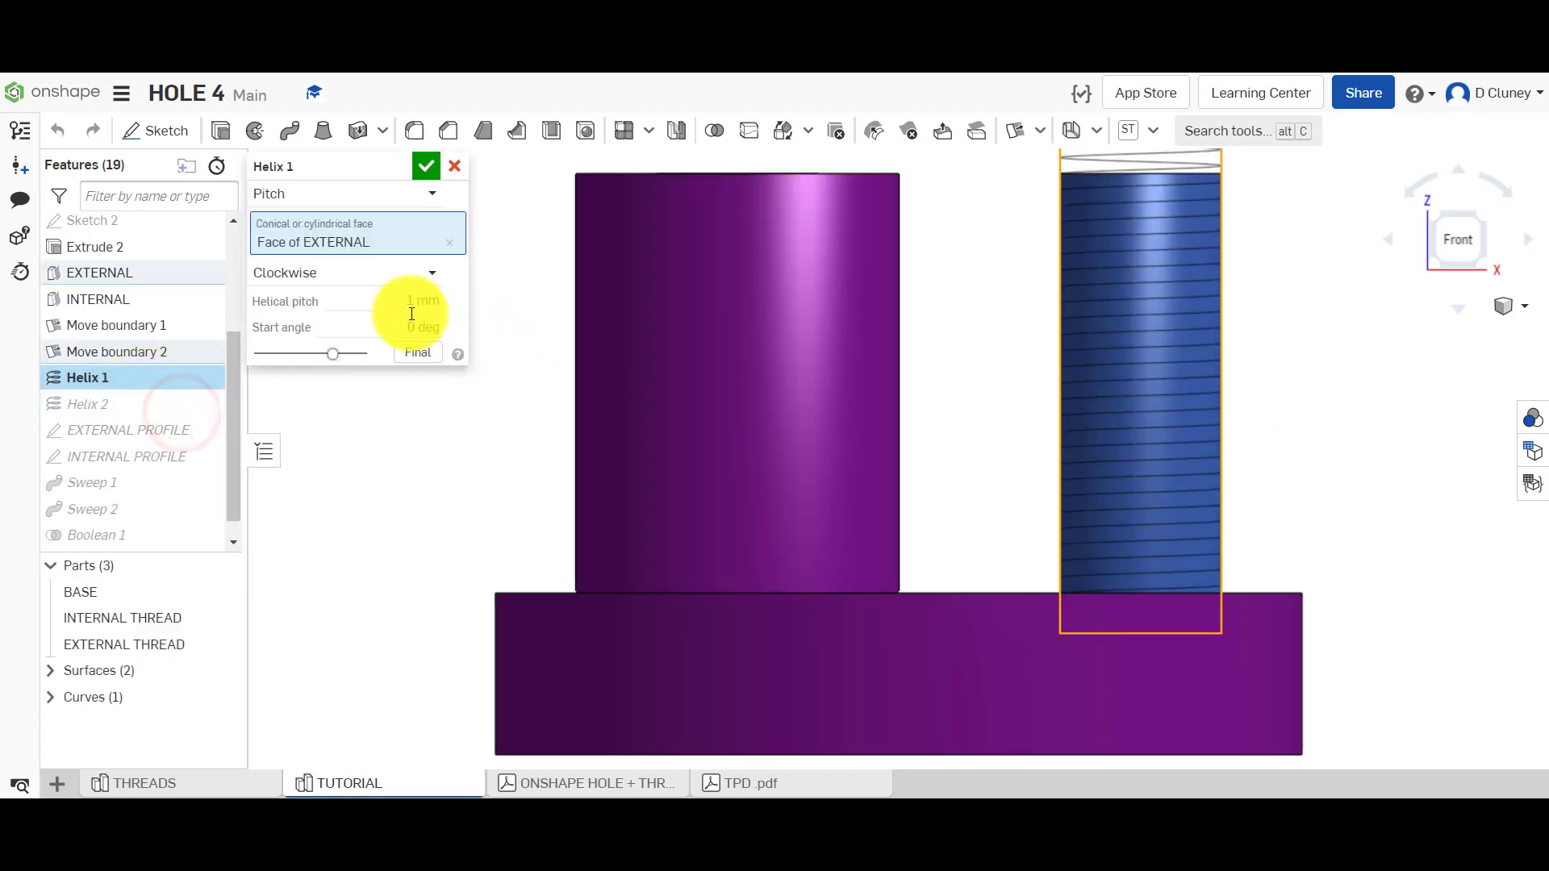
click(335, 200)
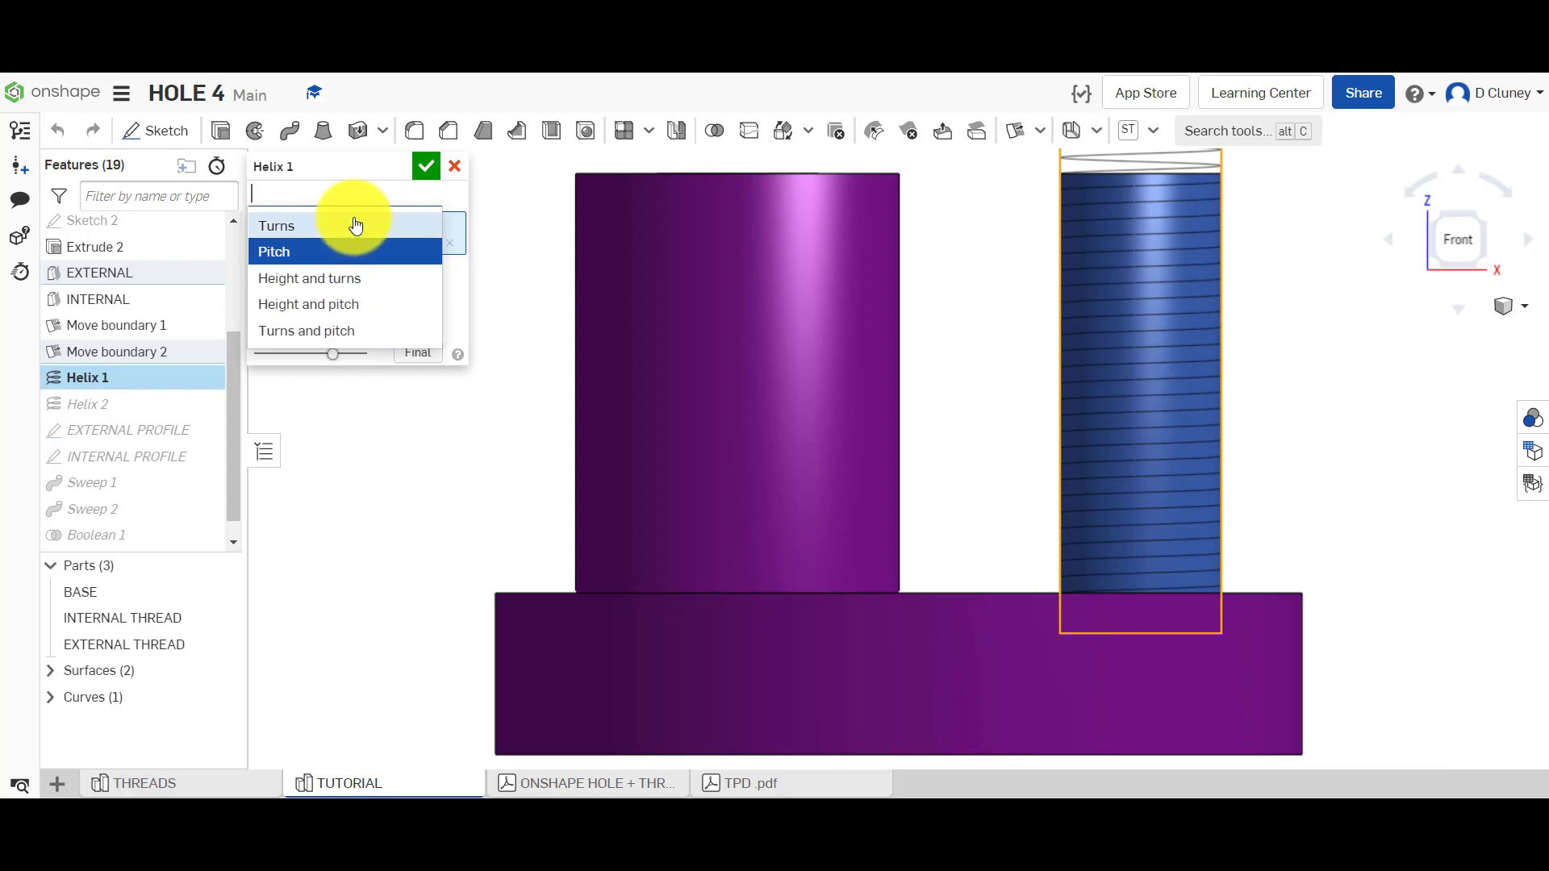
click(458, 282)
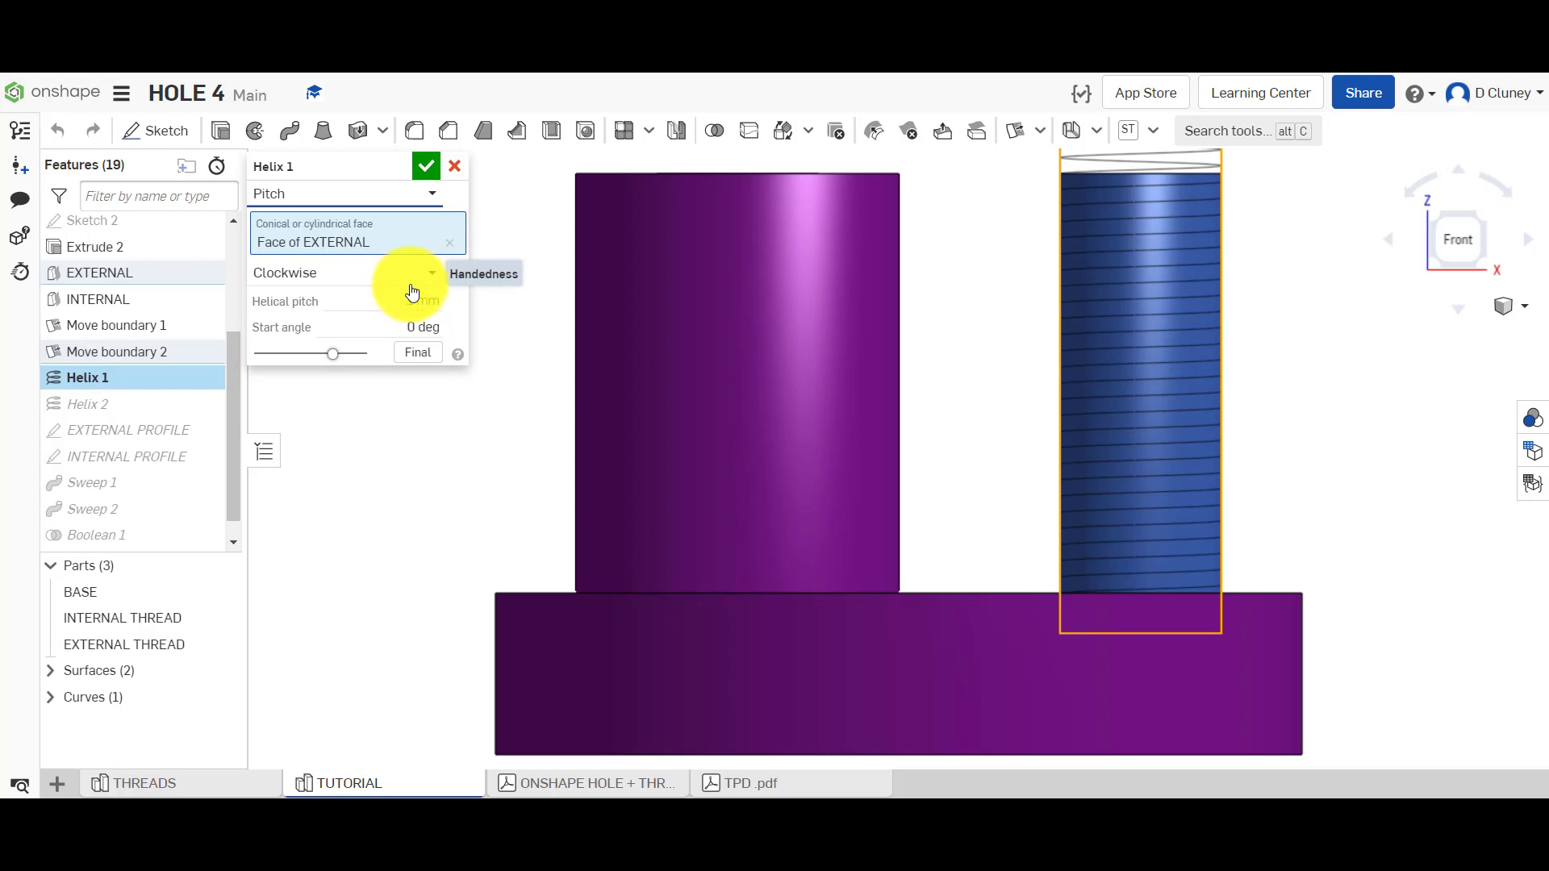
click(301, 200)
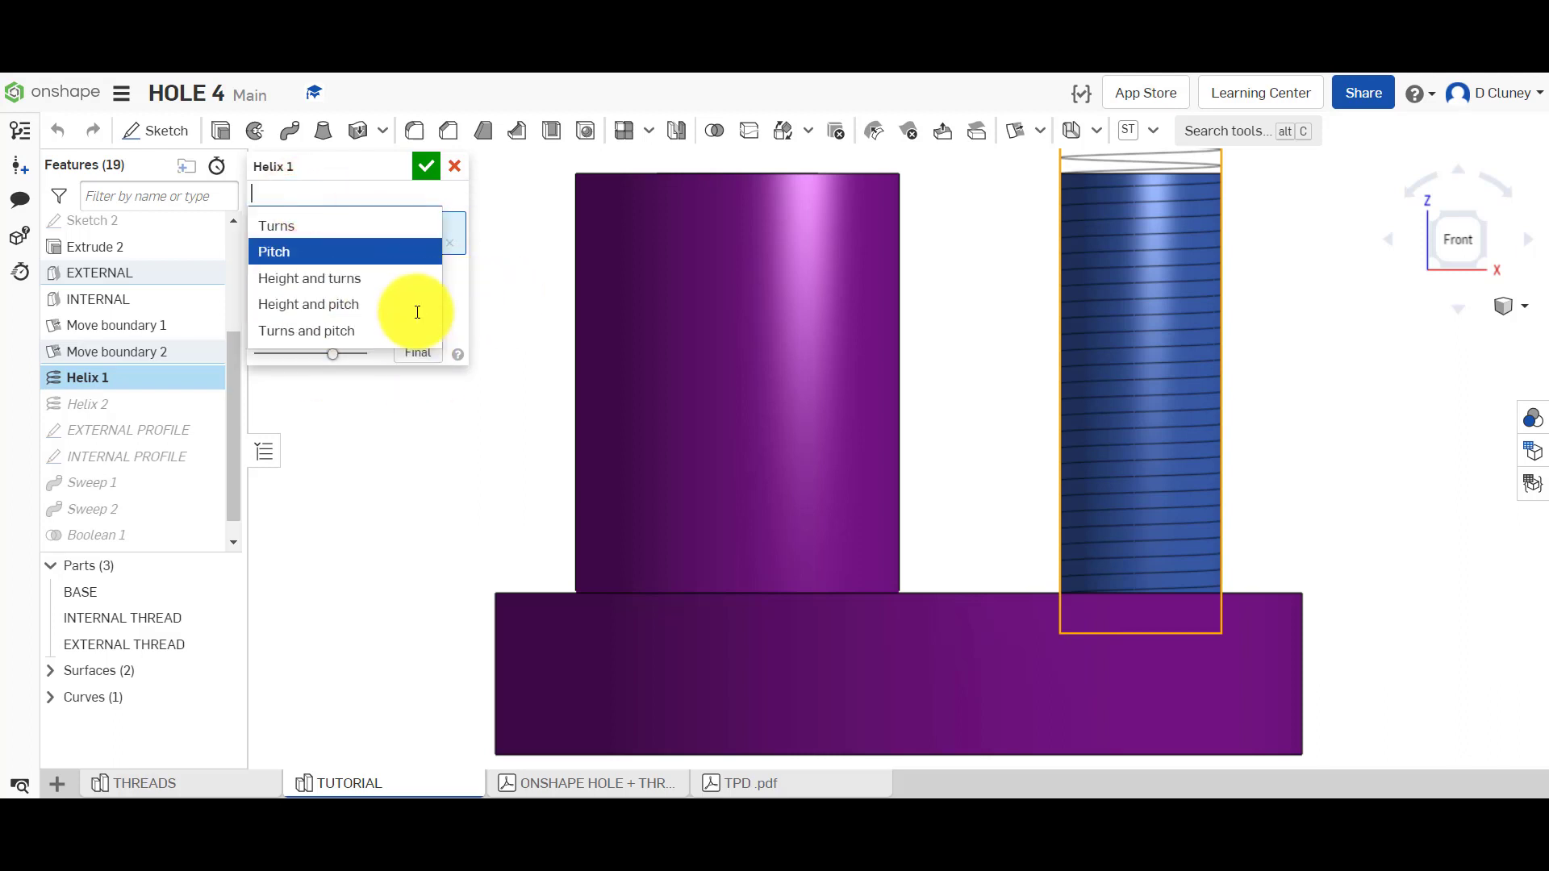
click(426, 252)
click(456, 163)
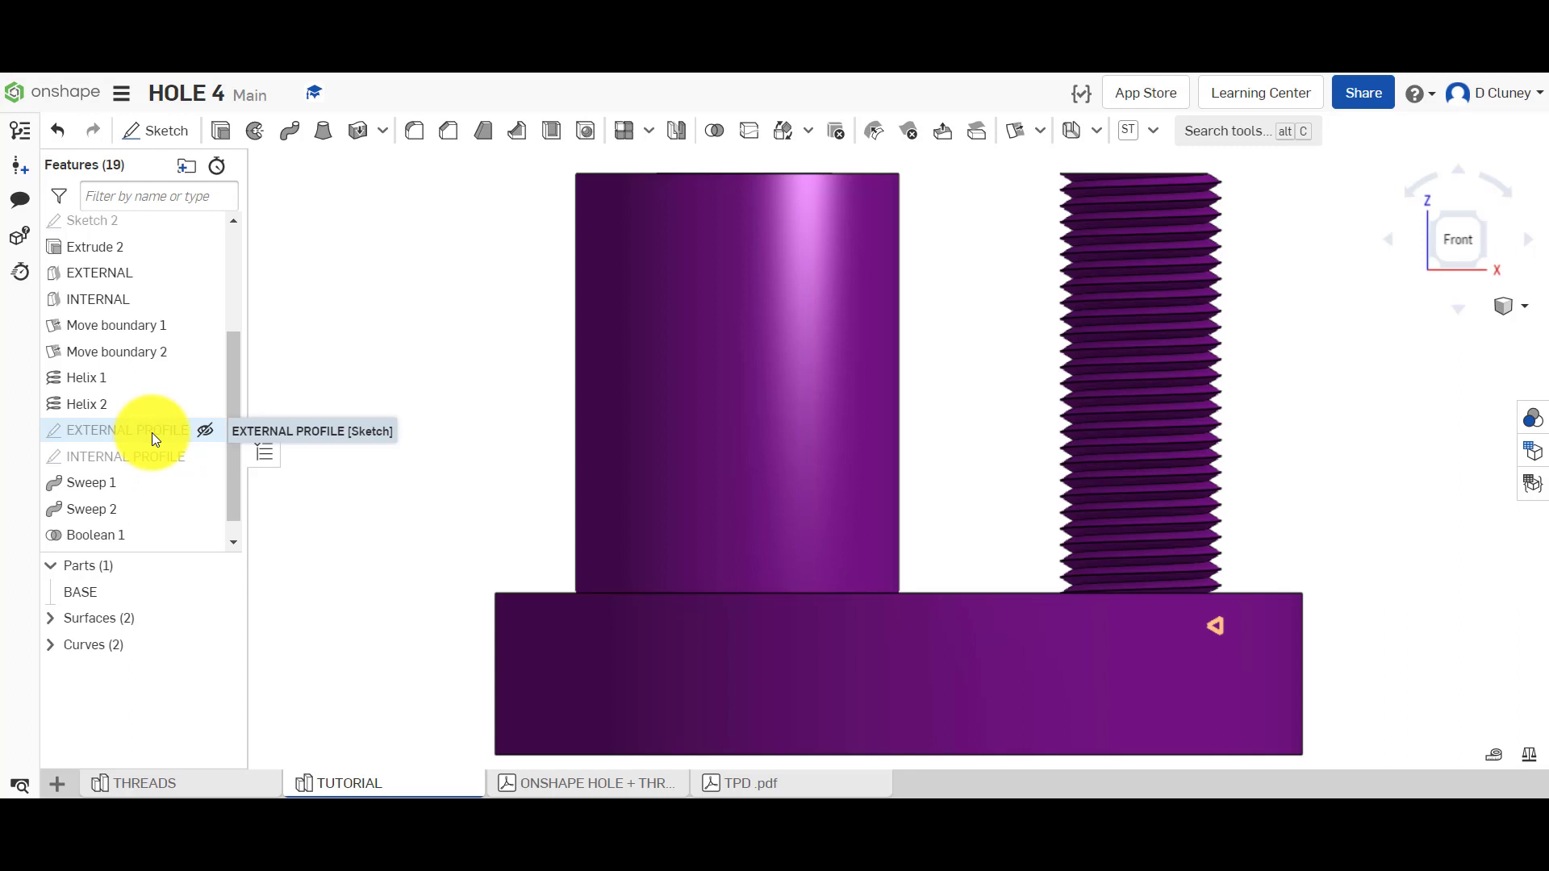
click(1478, 219)
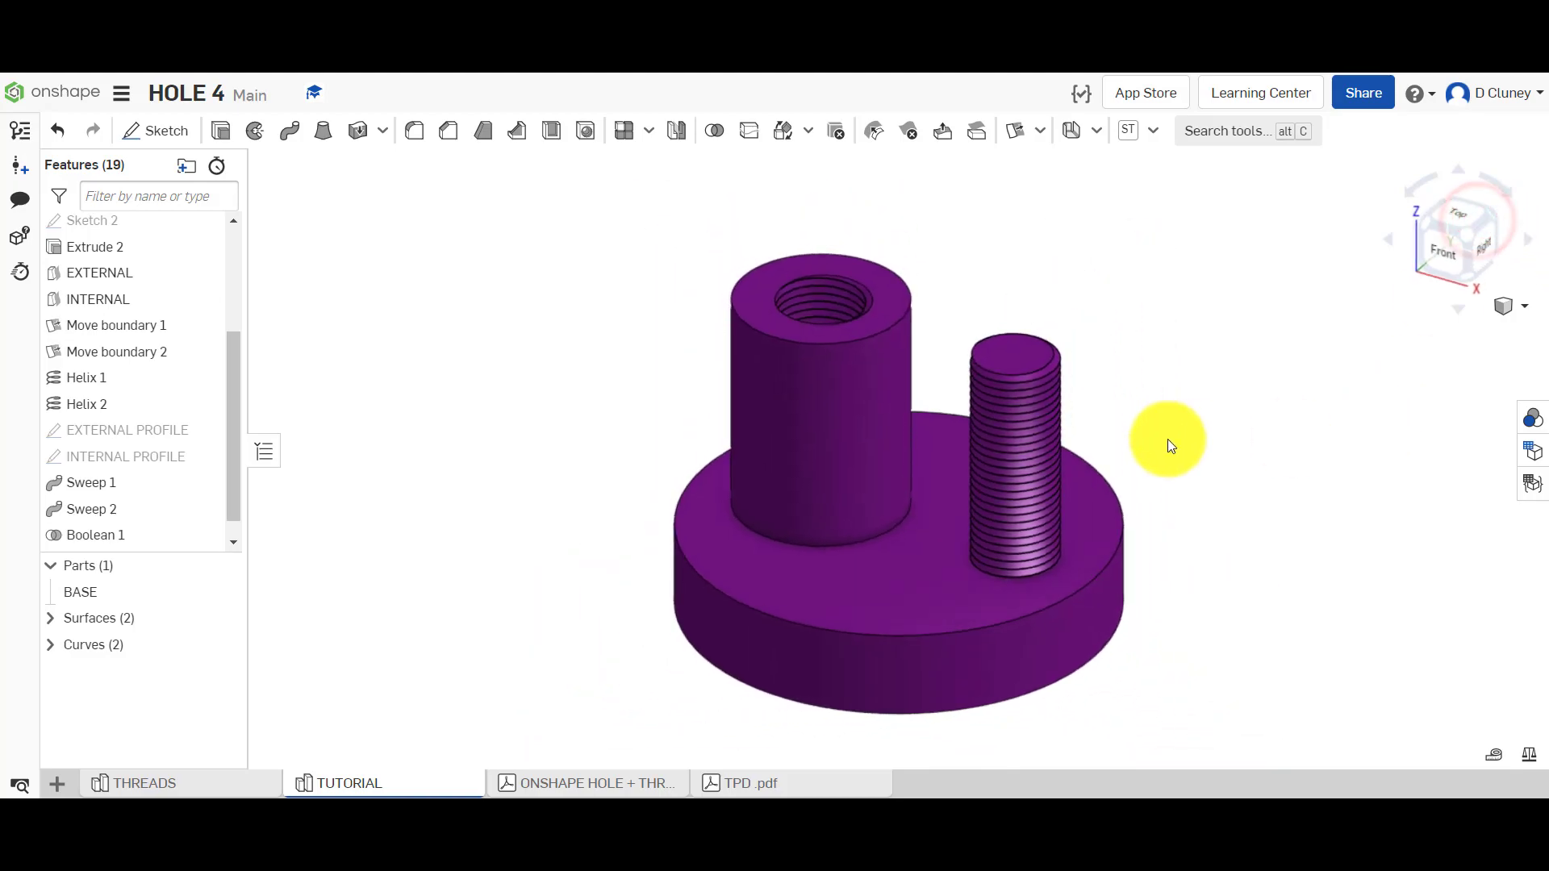